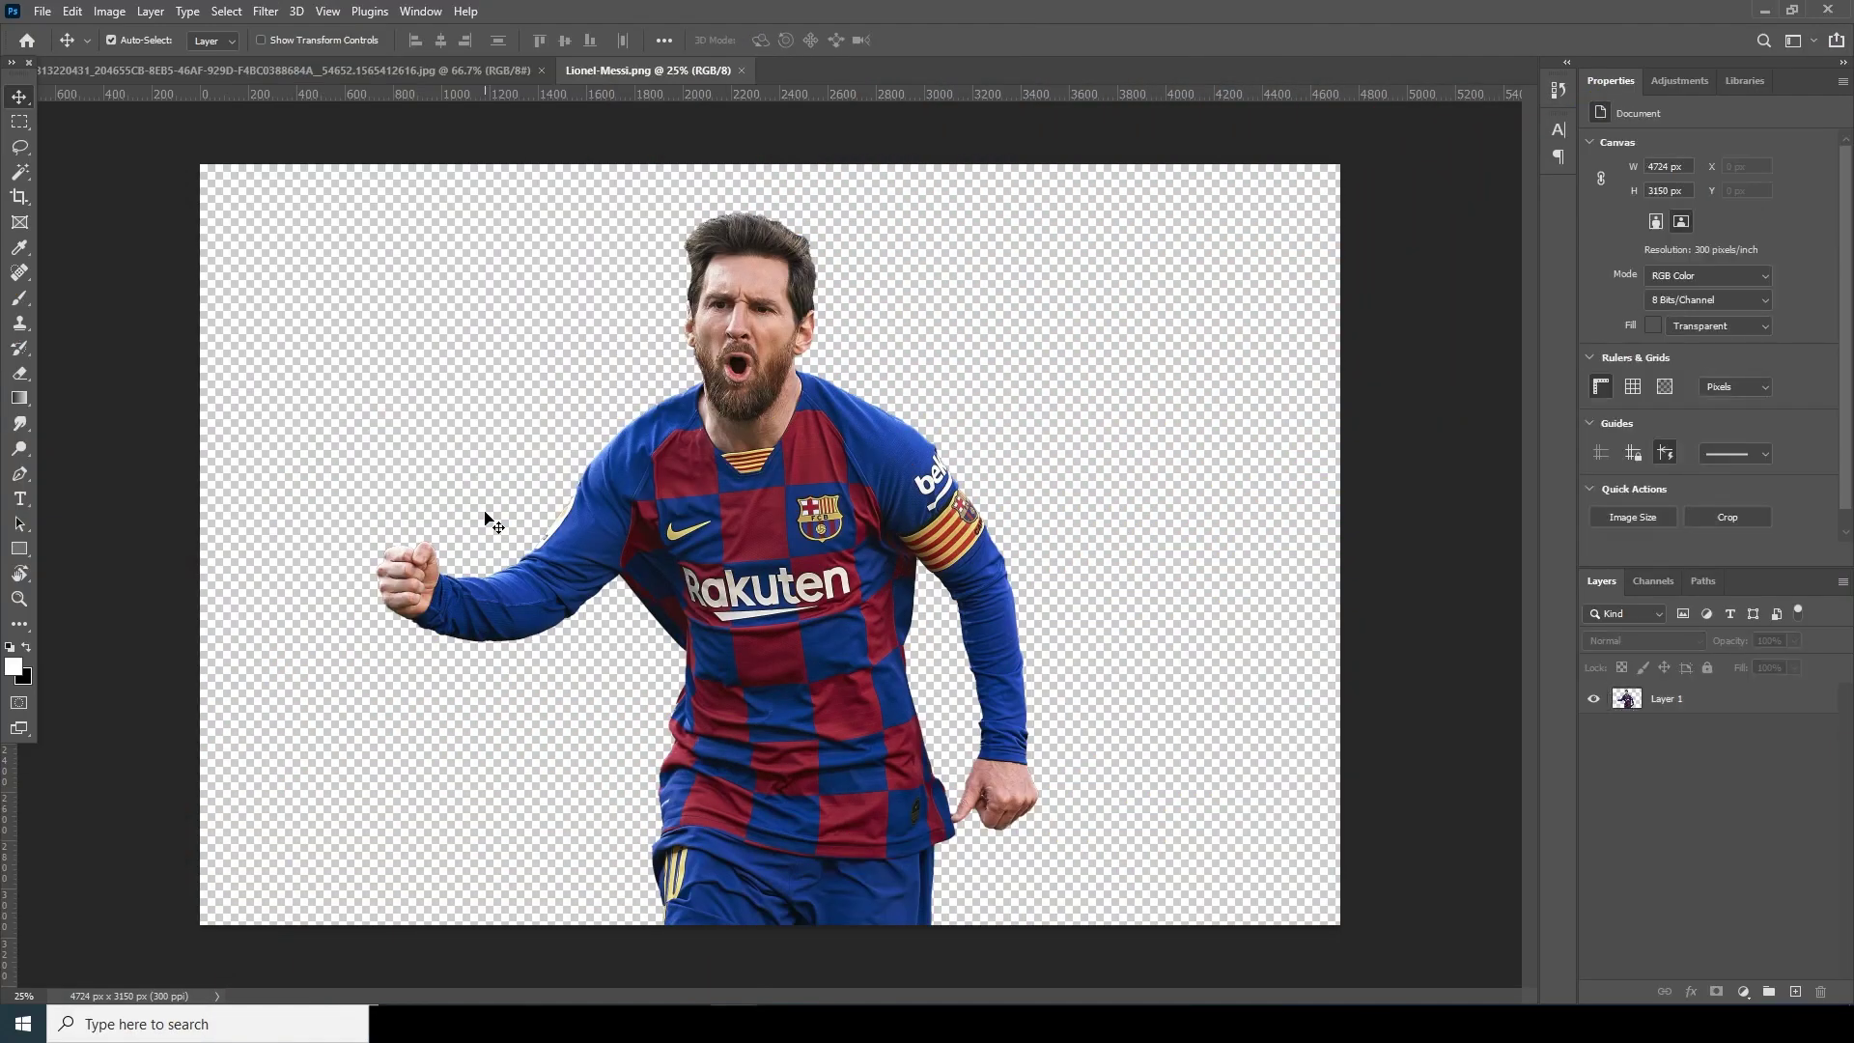
Create a 1080 × 1350 px document at 300 ppi, 16-bit, with a white background
left_click(42, 11)
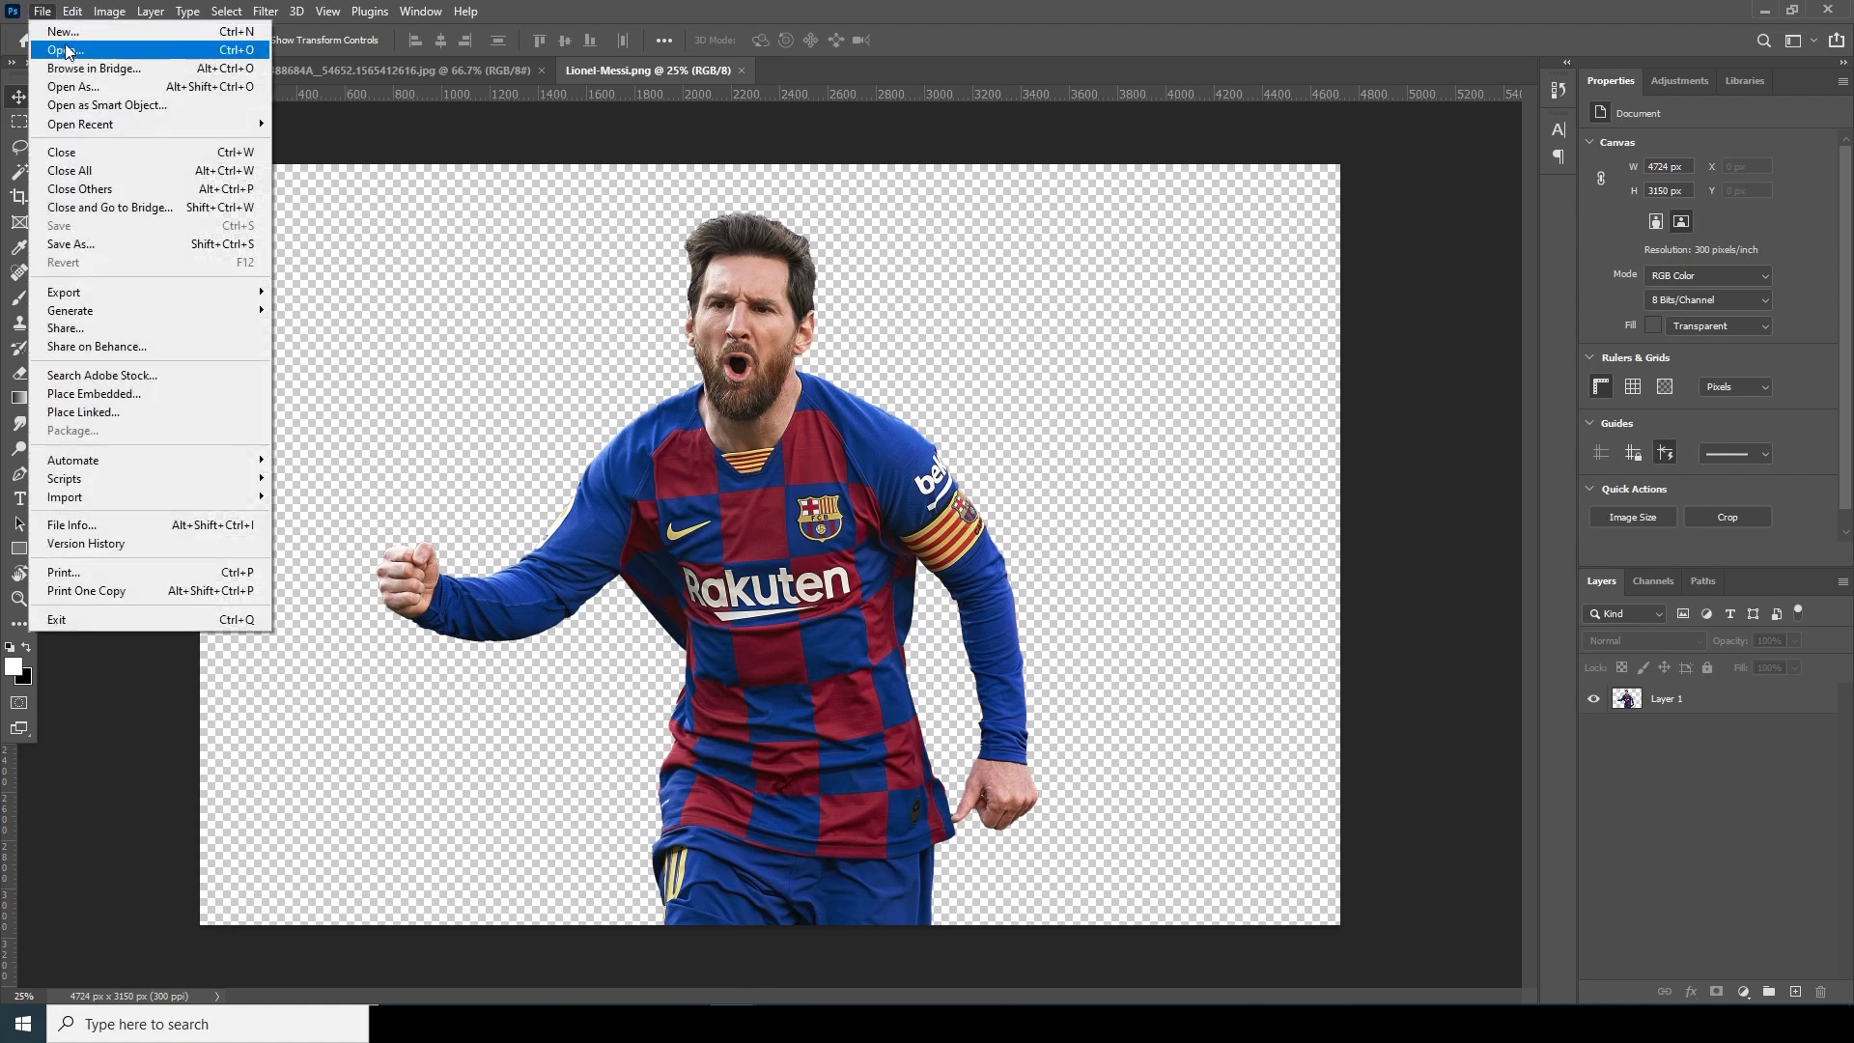
left_click(48, 33)
left_click_drag(426, 138, 361, 131)
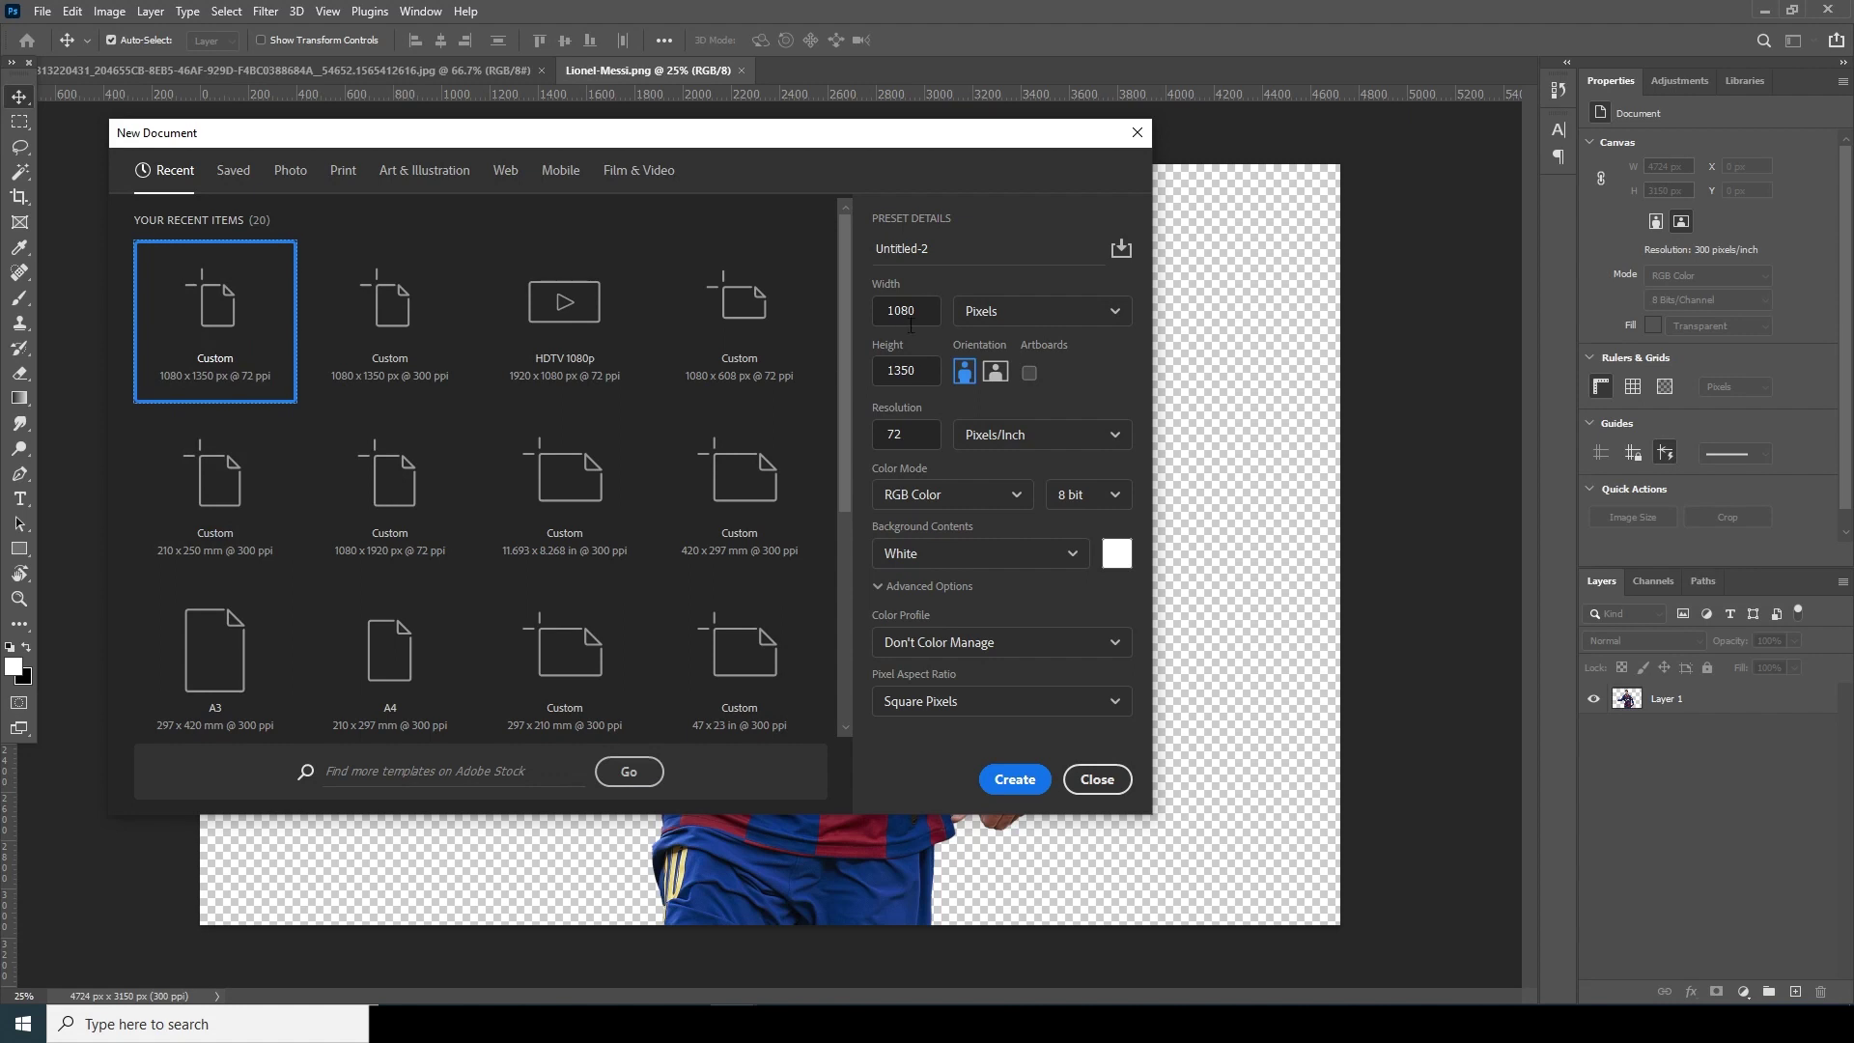
key("Tab")
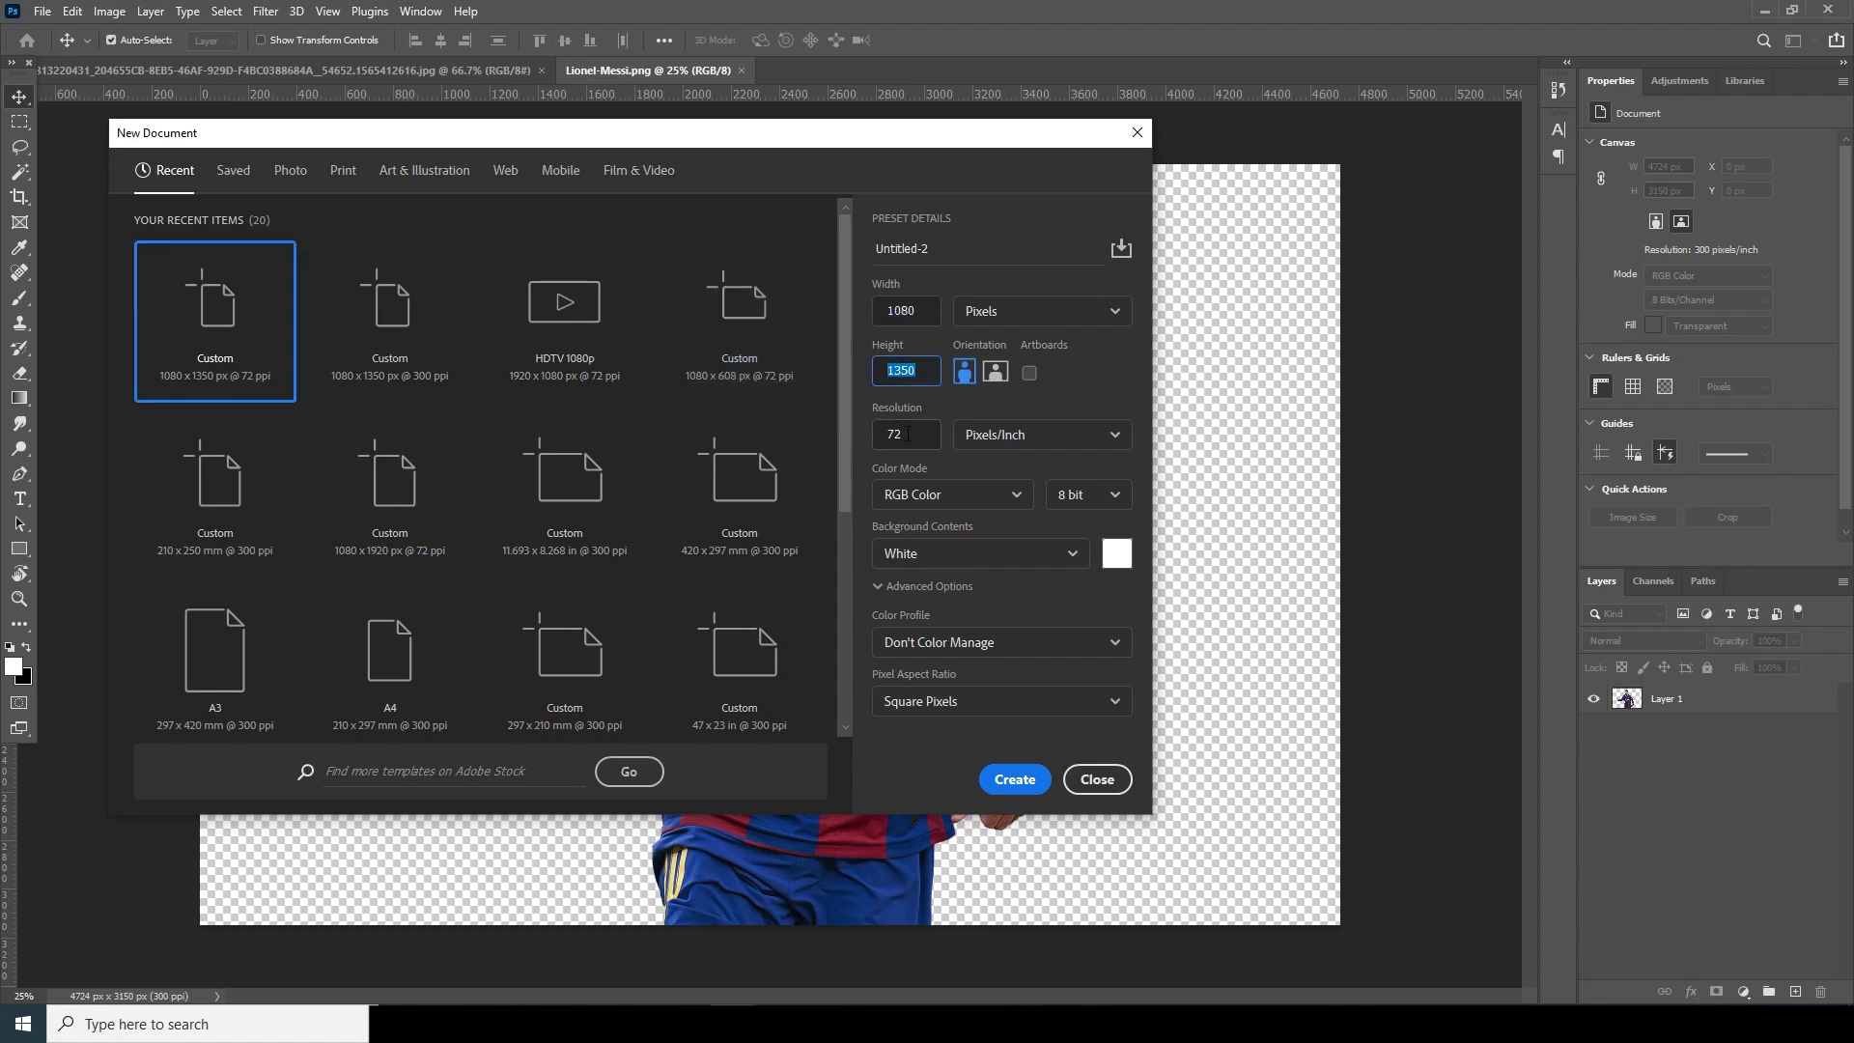
key("Tab")
type("300")
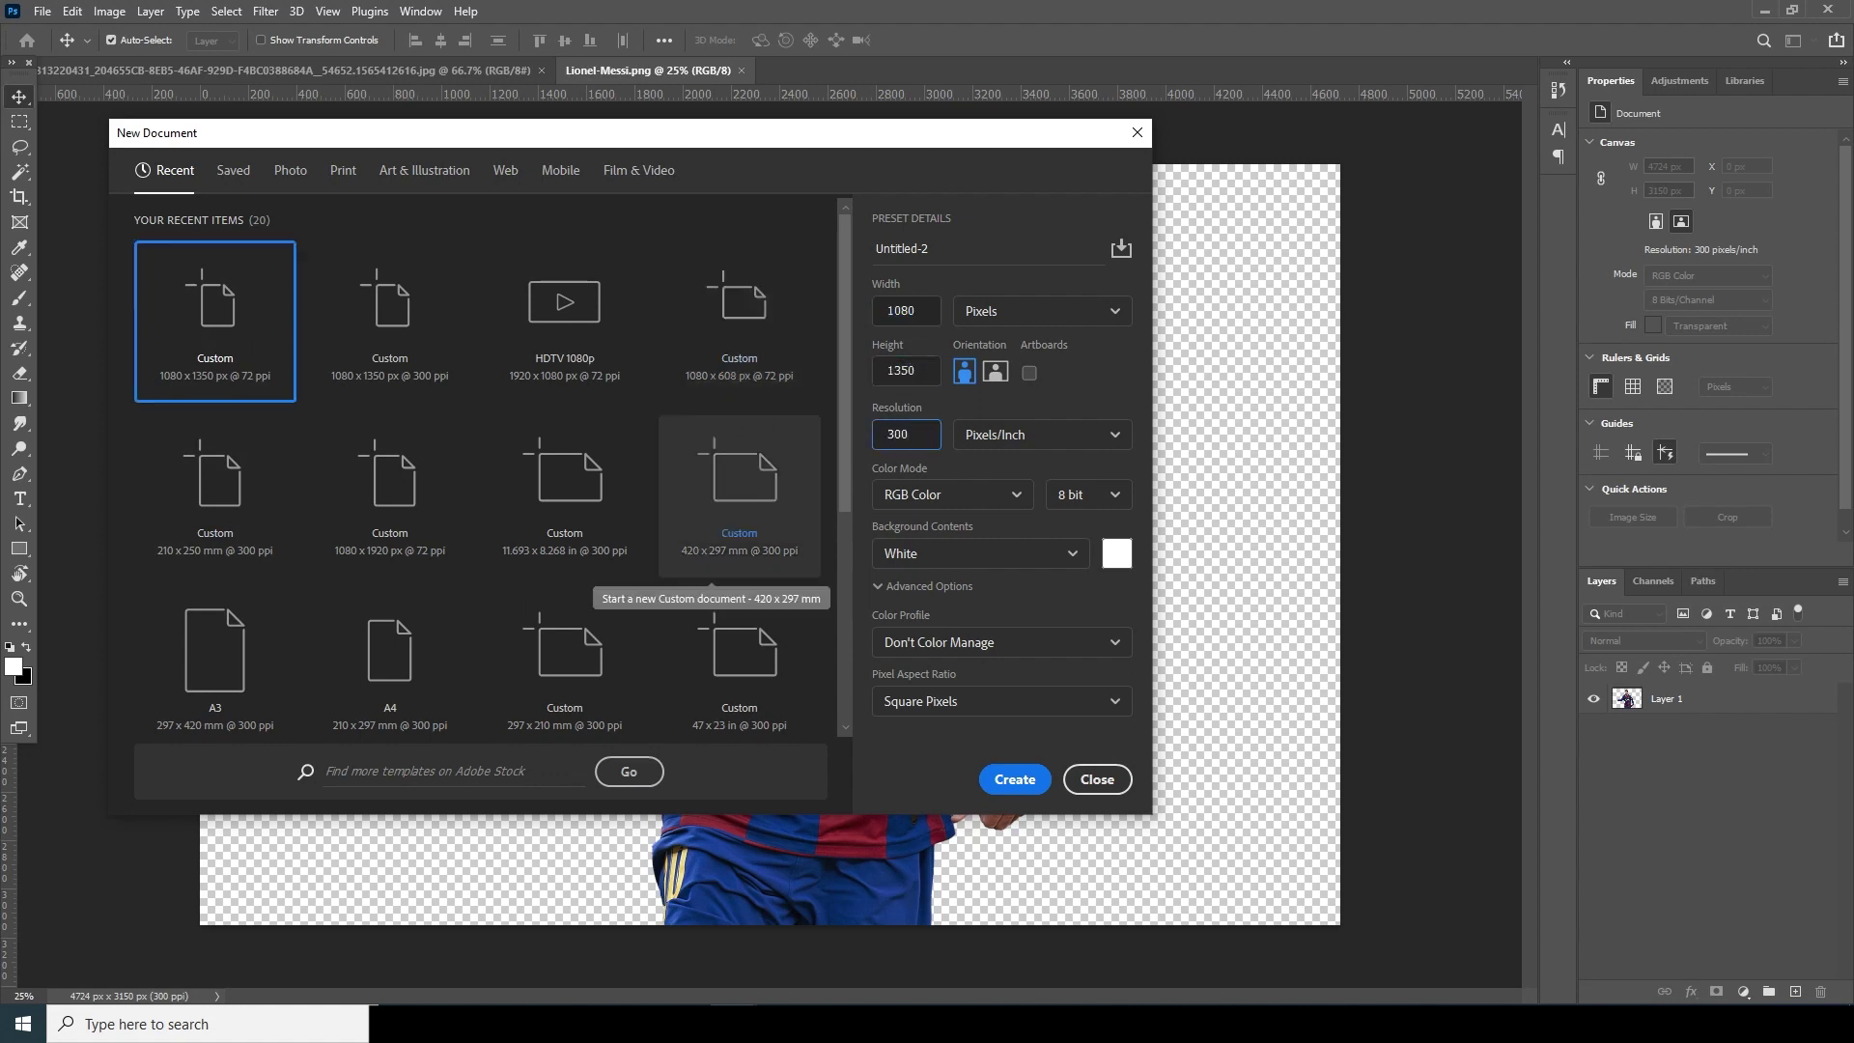
left_click(1110, 502)
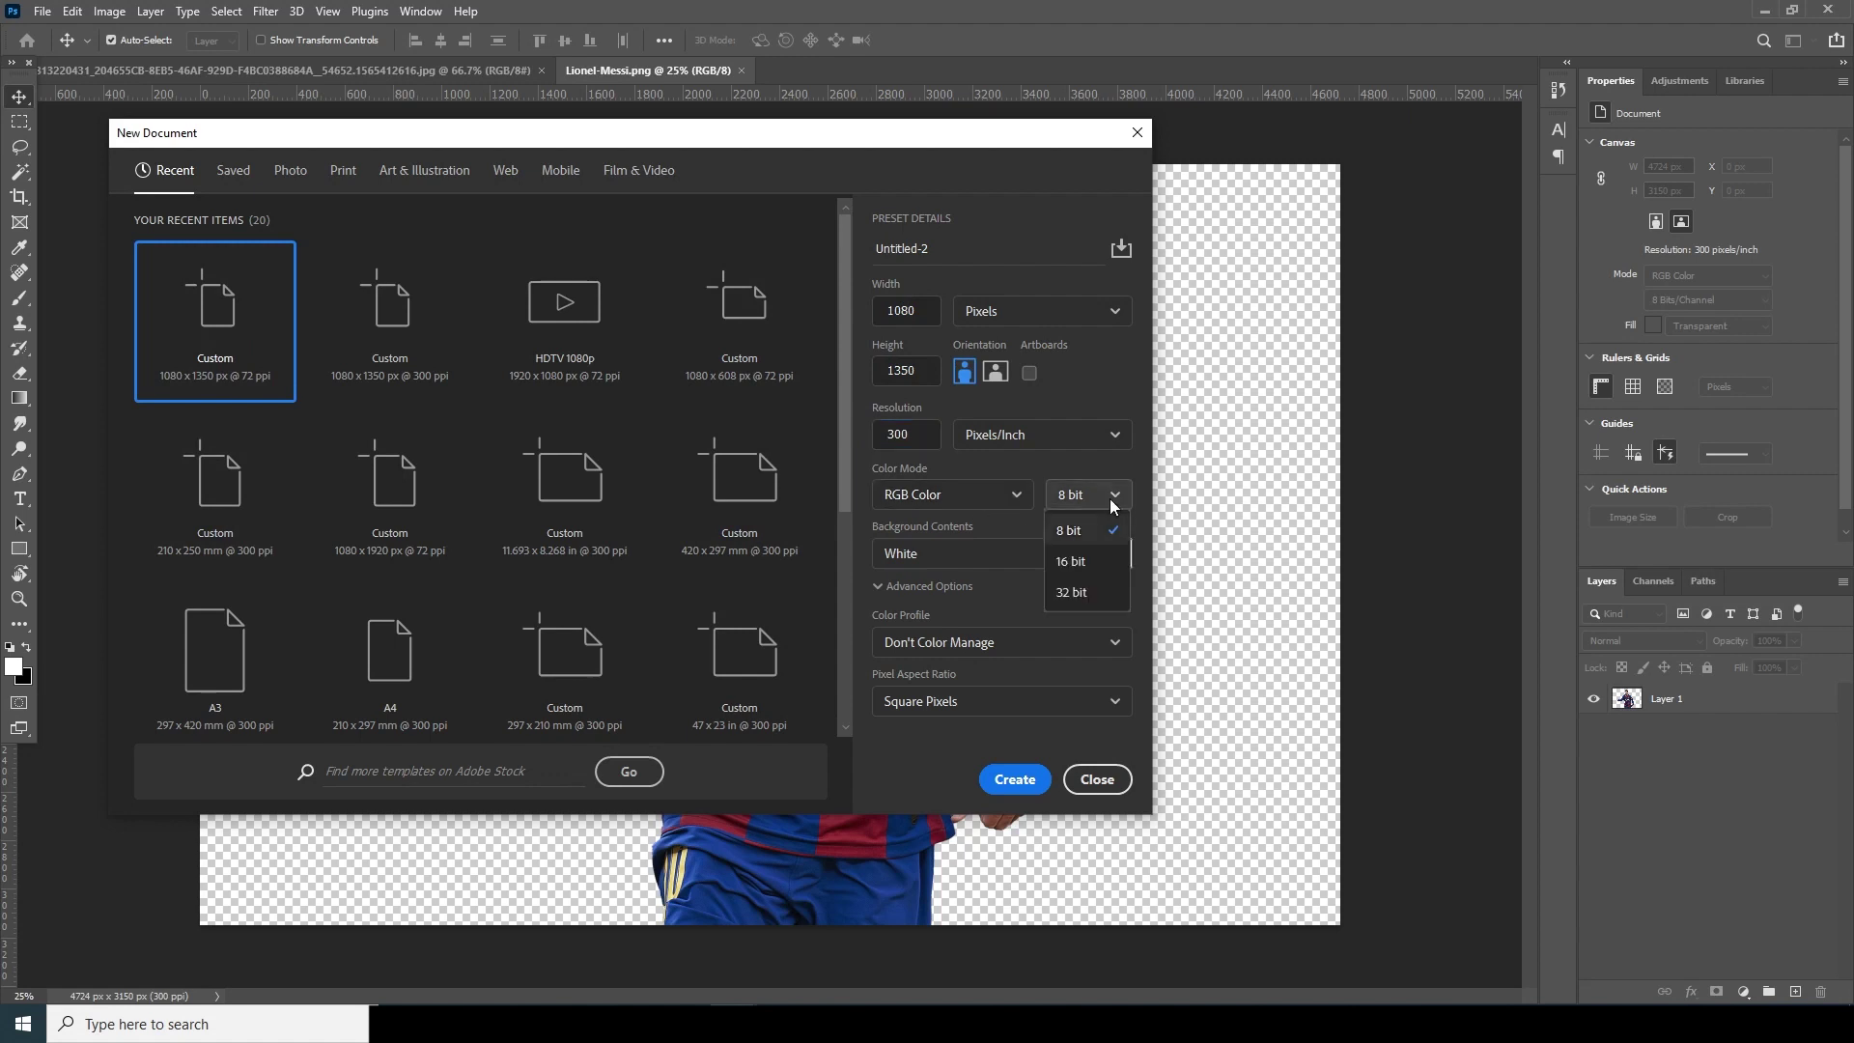
left_click(1093, 562)
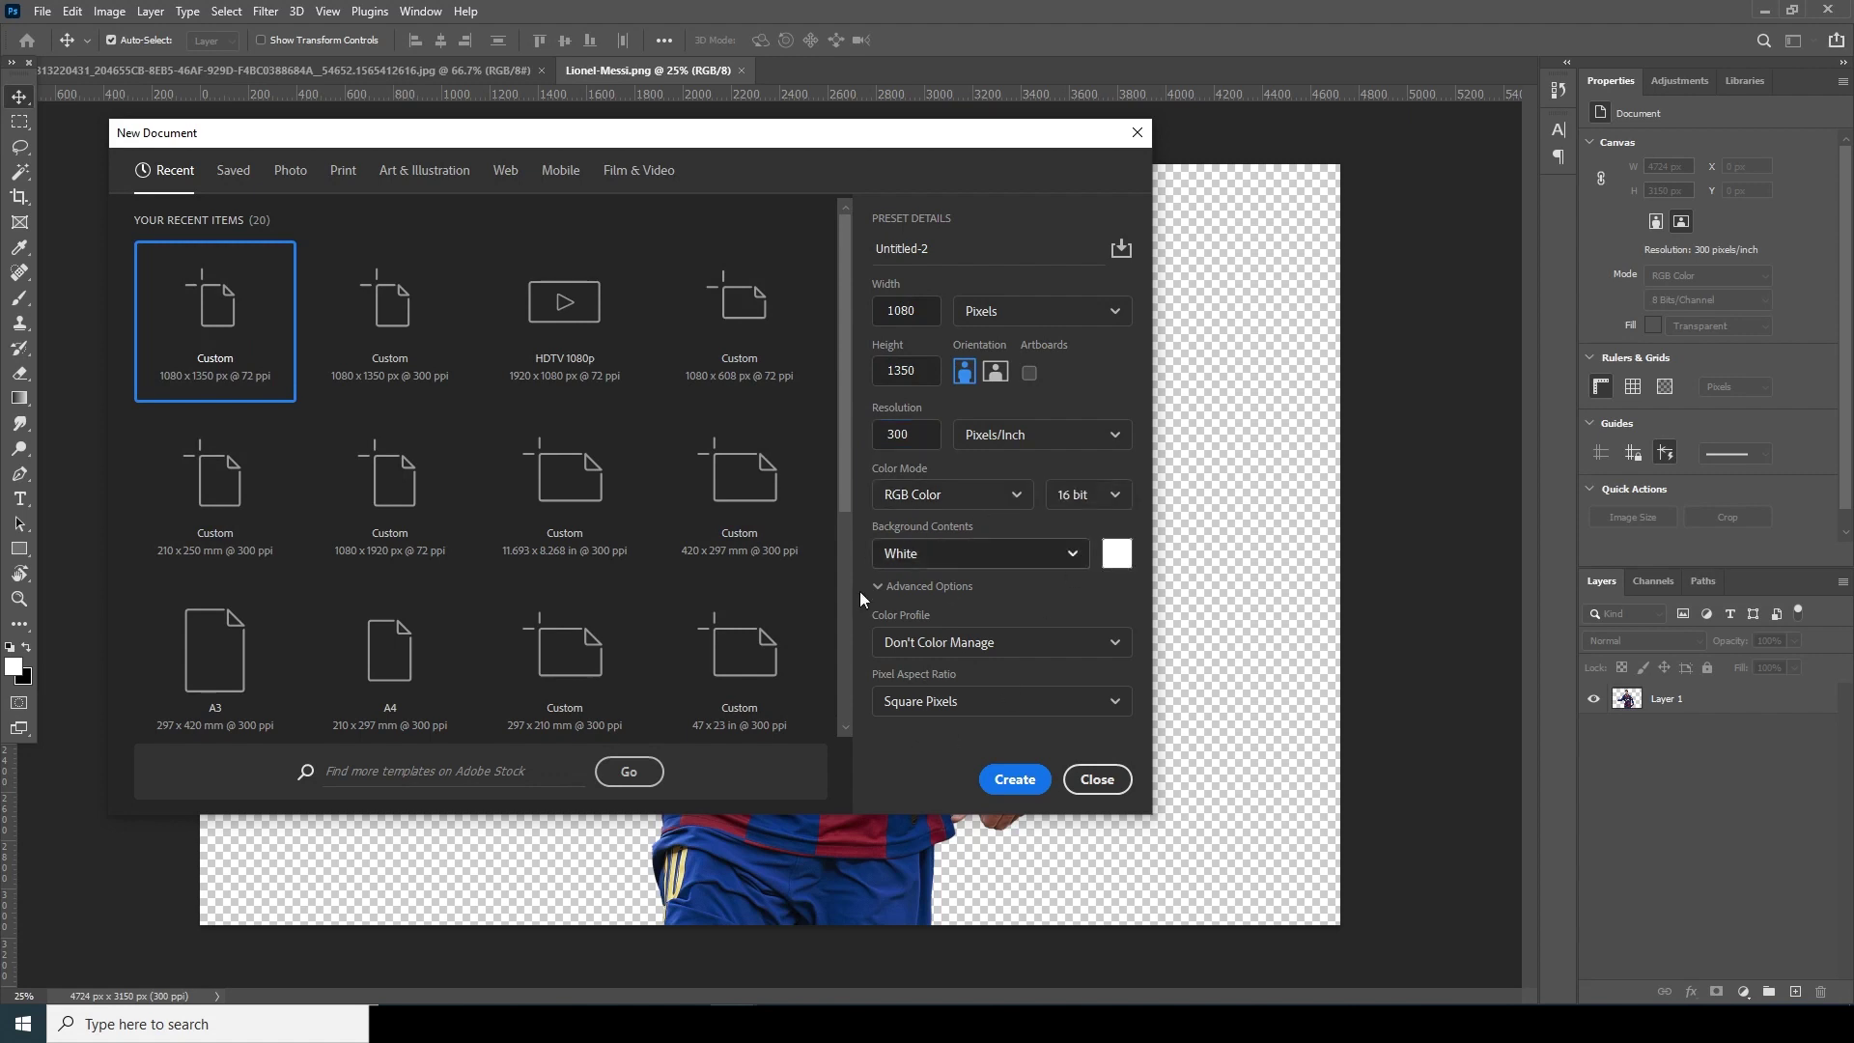
left_click(1012, 782)
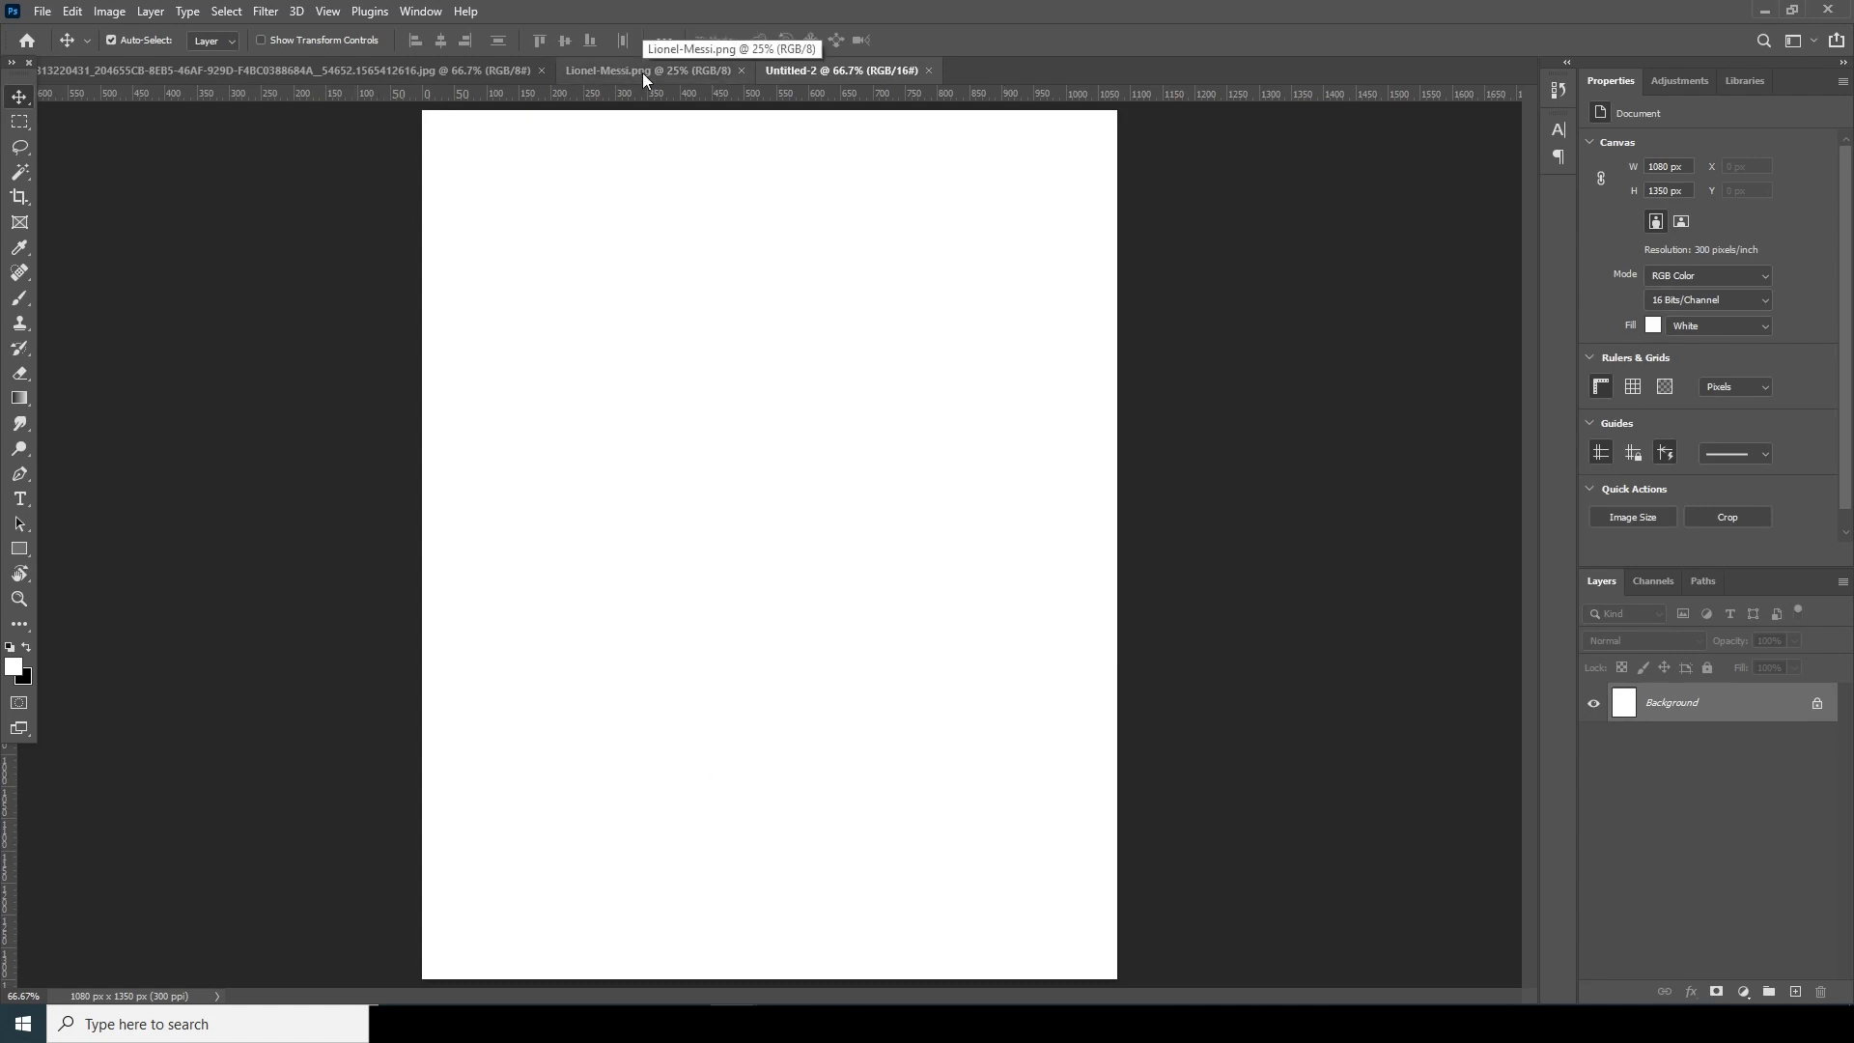
Add a Solid Color fill layer in orange #bb7301 covering the document
left_click(1744, 993)
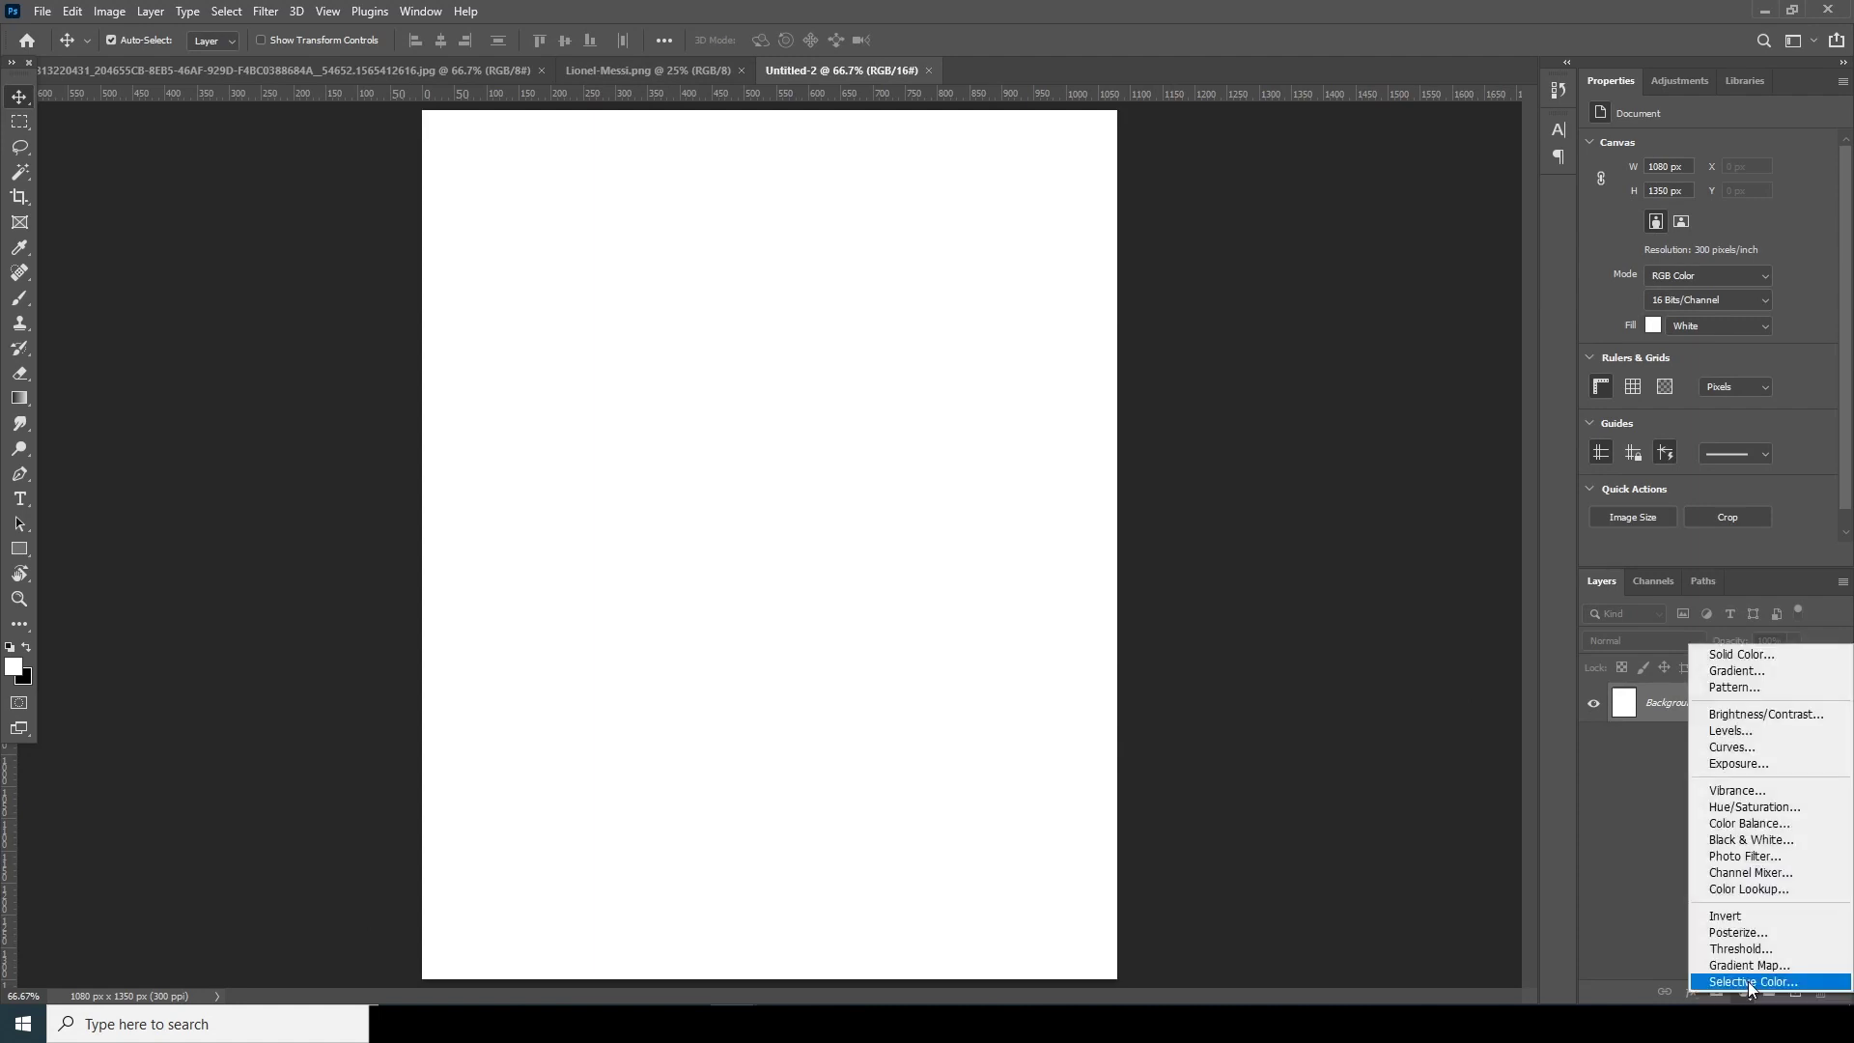
left_click(1738, 656)
left_click(1484, 434)
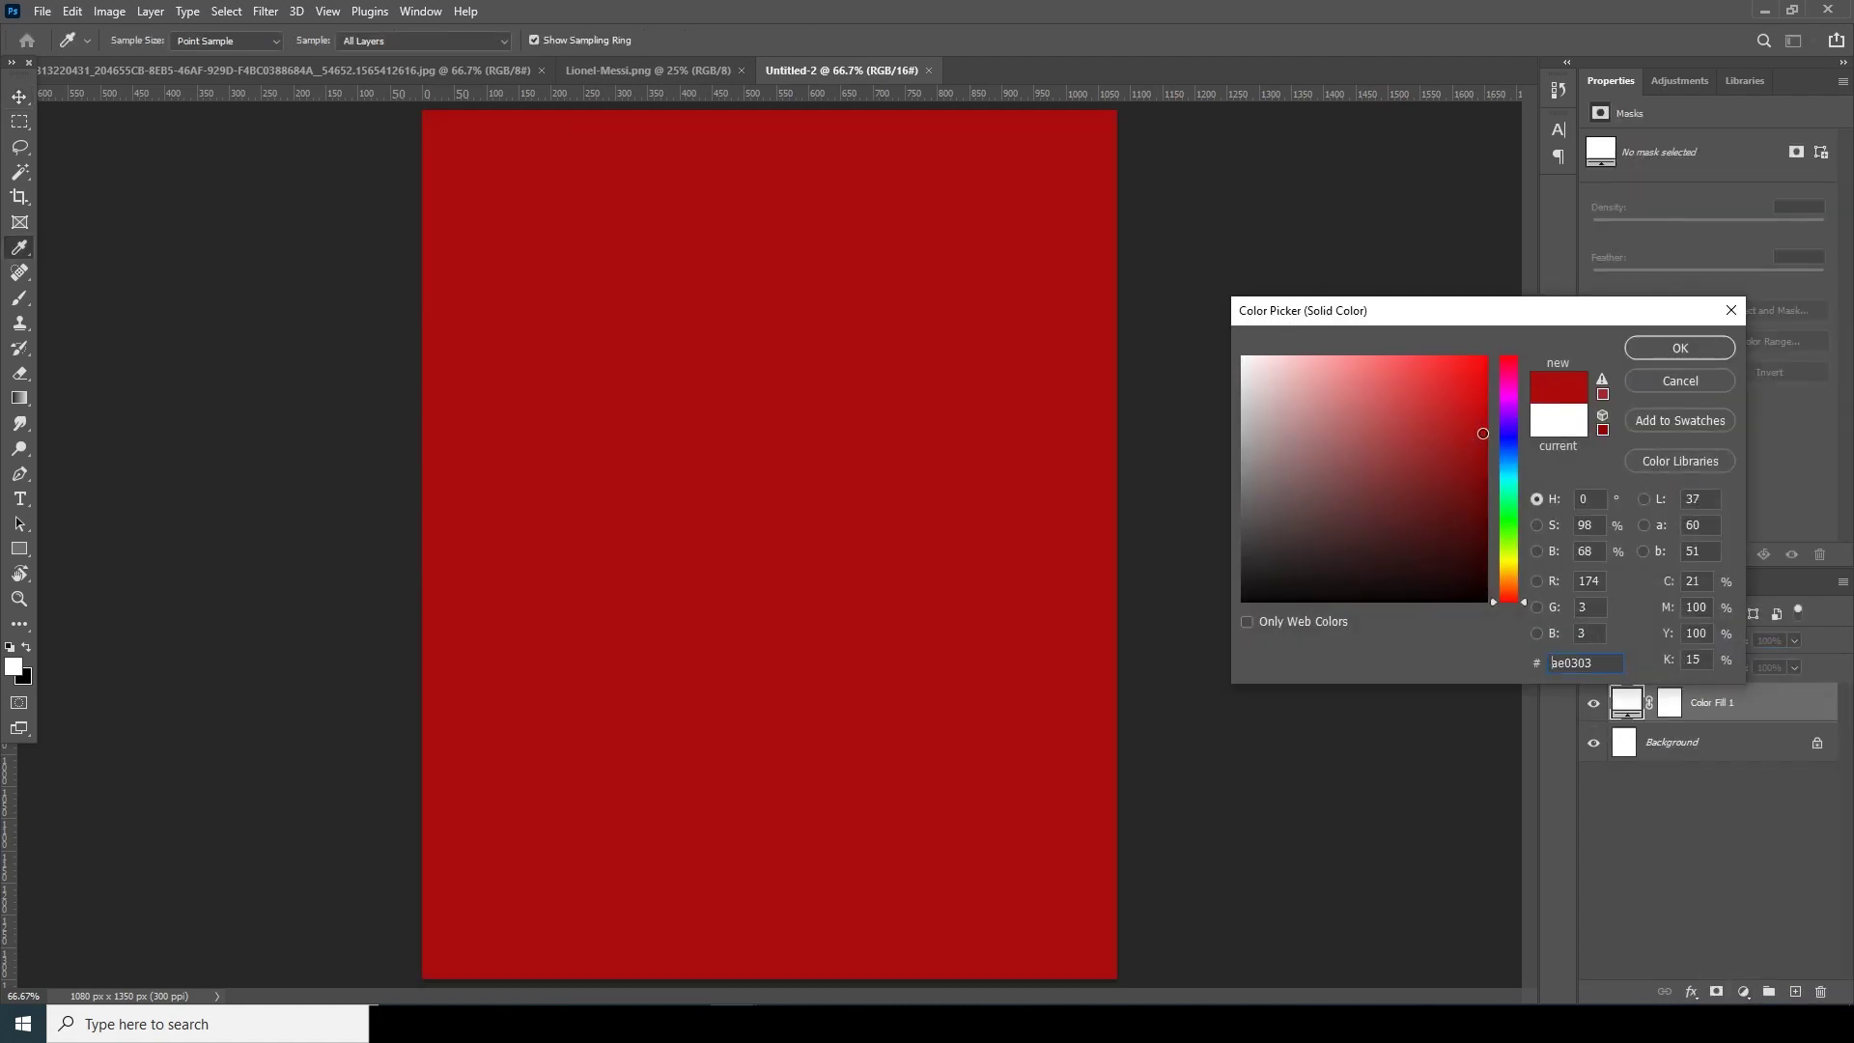
left_click_drag(1512, 576, 1512, 578)
left_click(1483, 416)
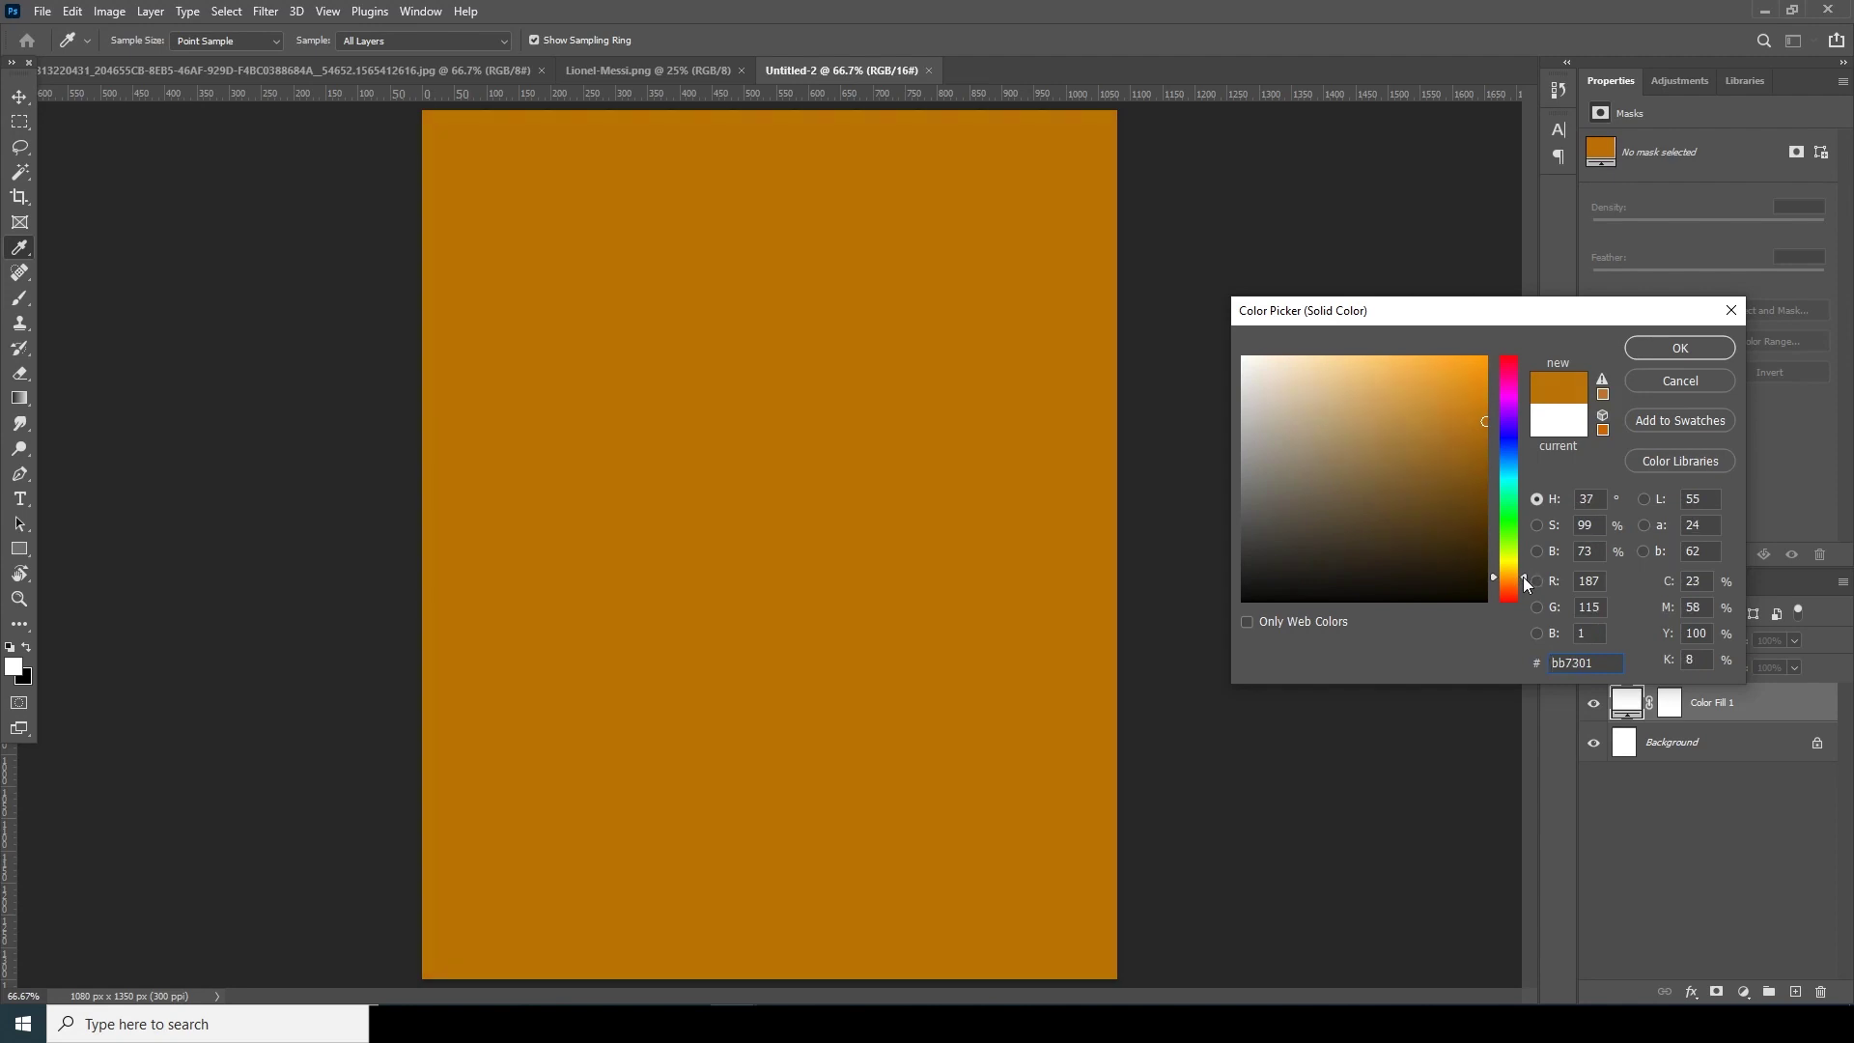
left_click(1665, 350)
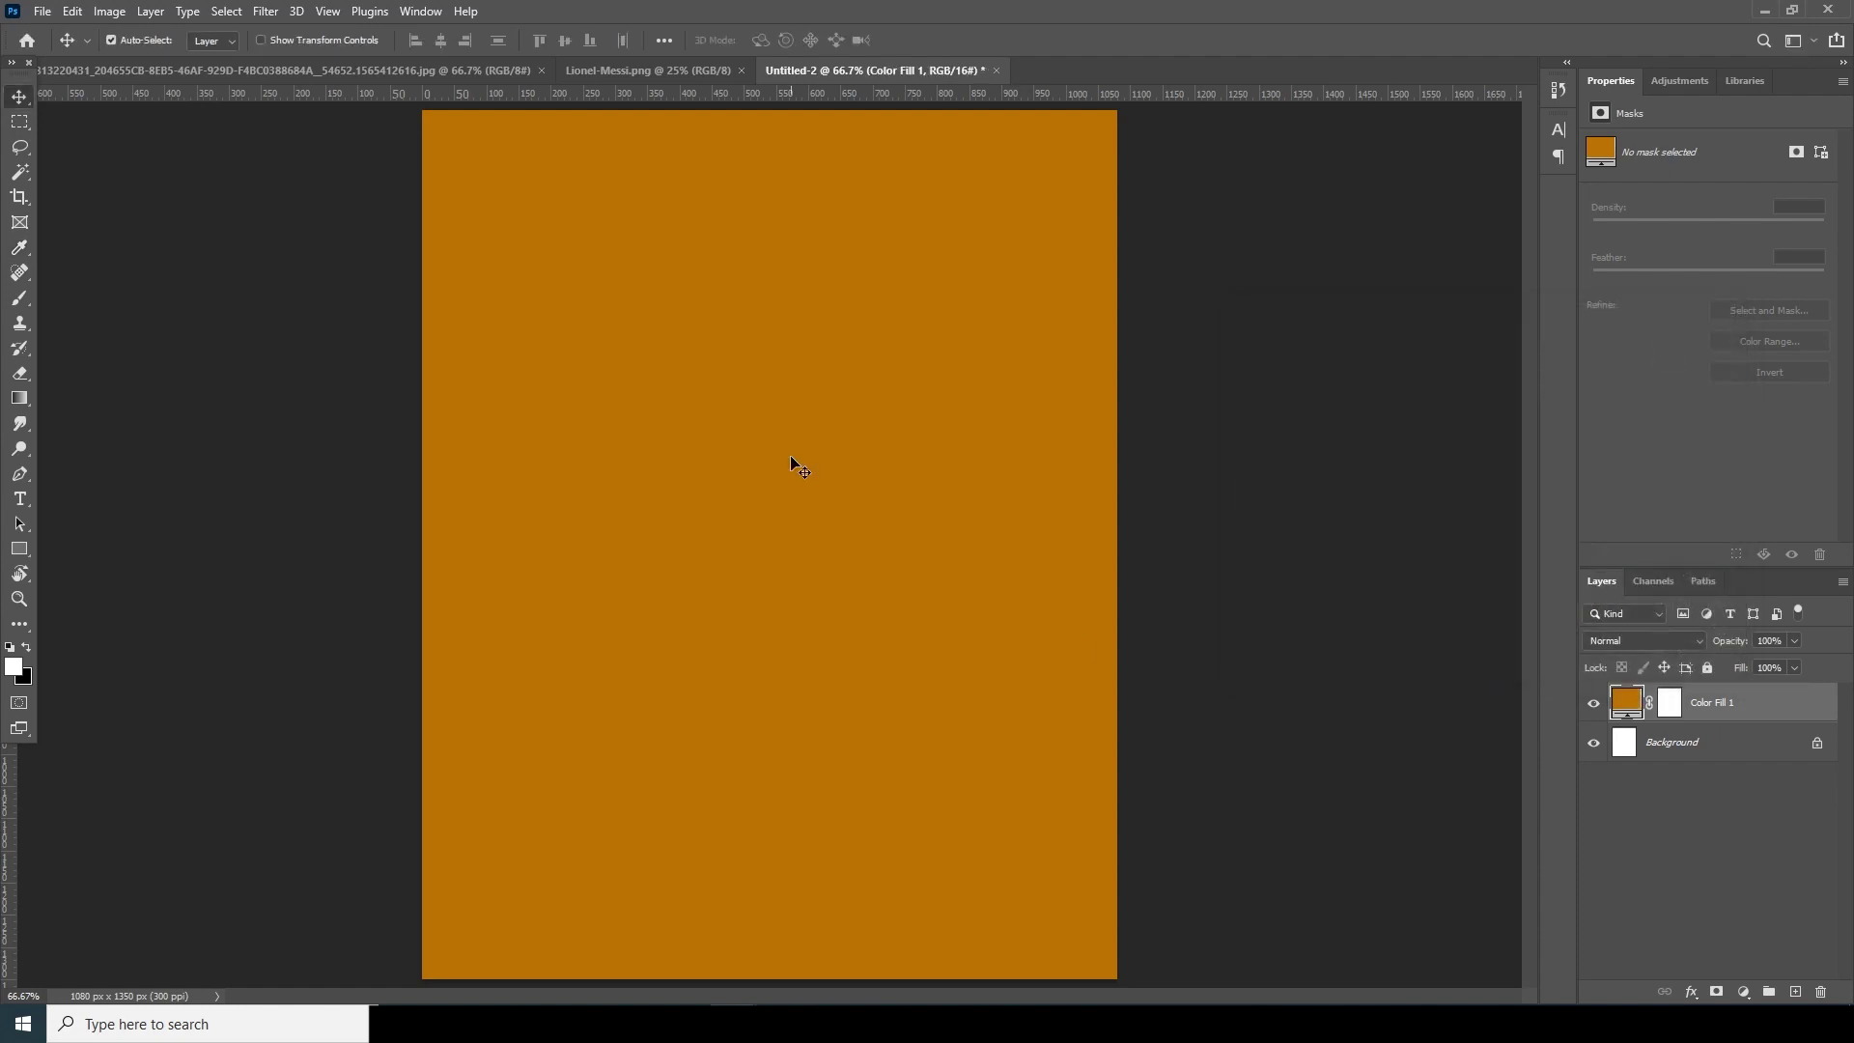
scroll(790, 455, "down", 2)
Bring the player layer from the Lionel-Messi document into the poster as a smart object
scroll(786, 454, "up", 1)
key("ctrl+shift+Tab")
left_click_drag(766, 343, 753, 506)
left_click(898, 396)
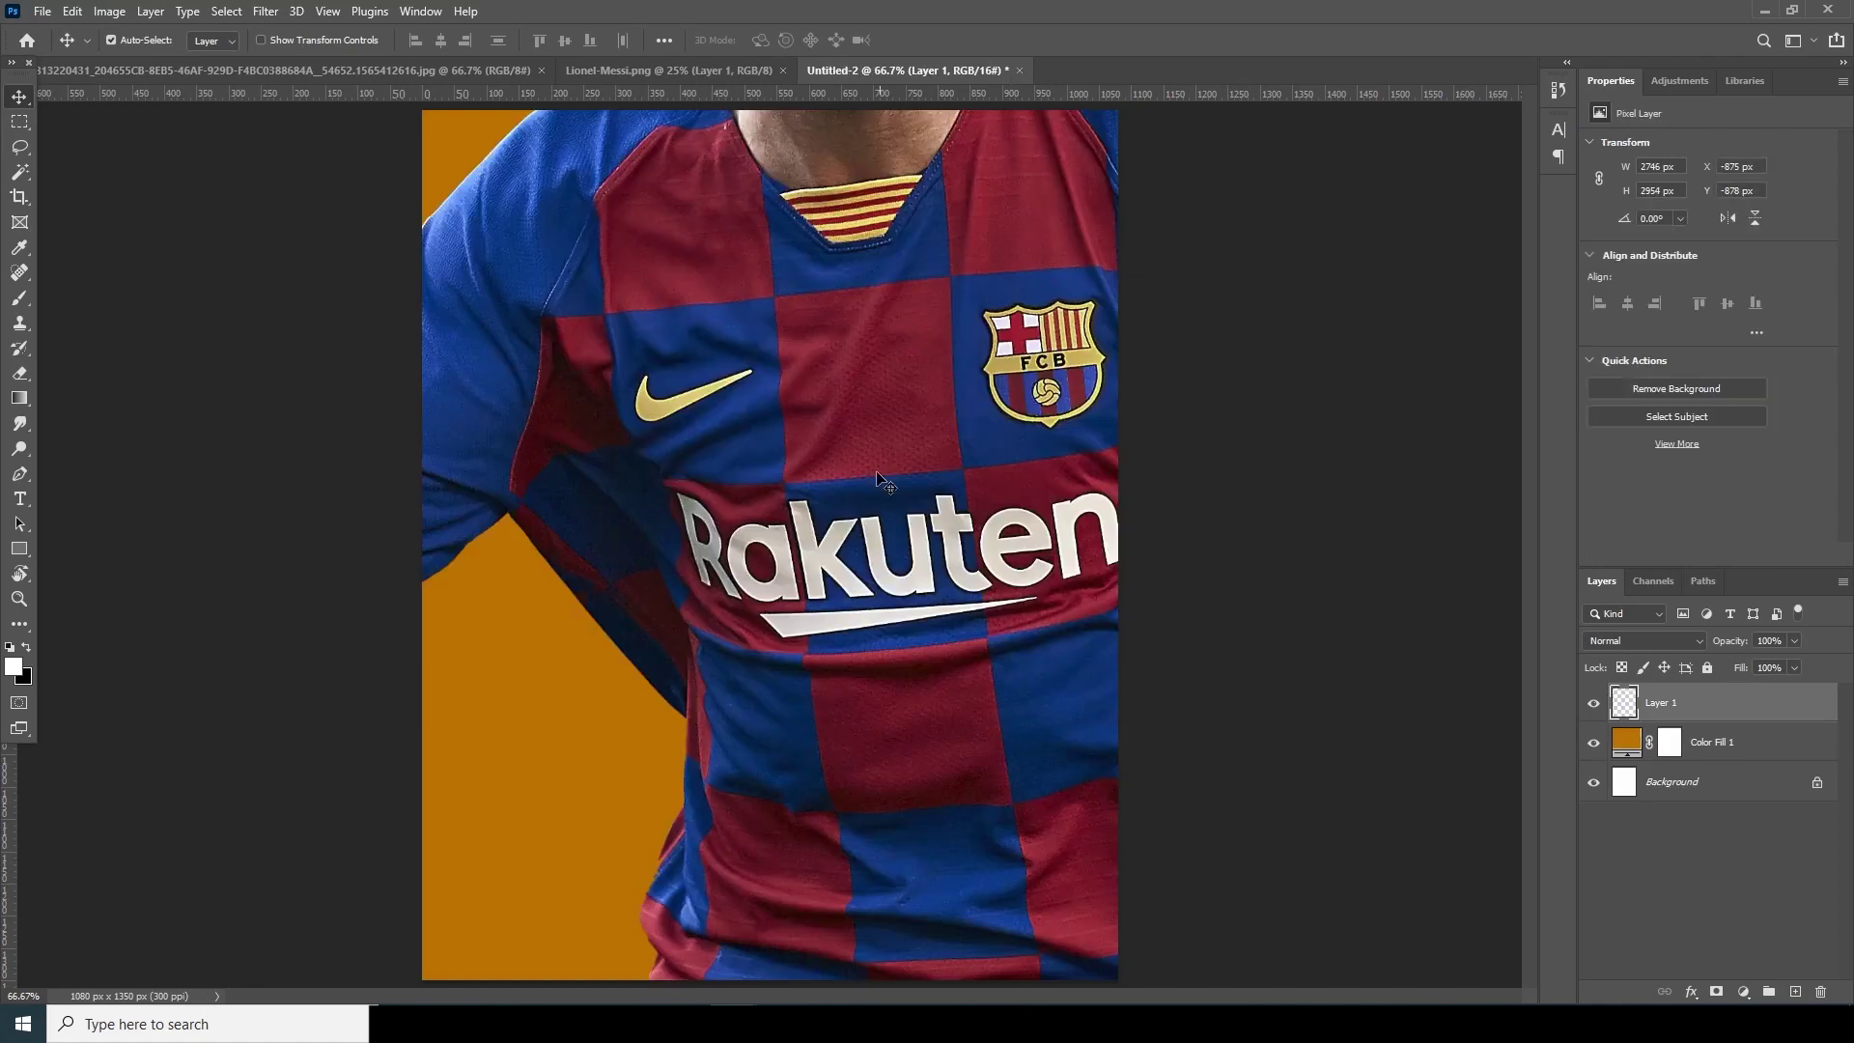
key("ctrl+minus")
key("ctrl+minus")
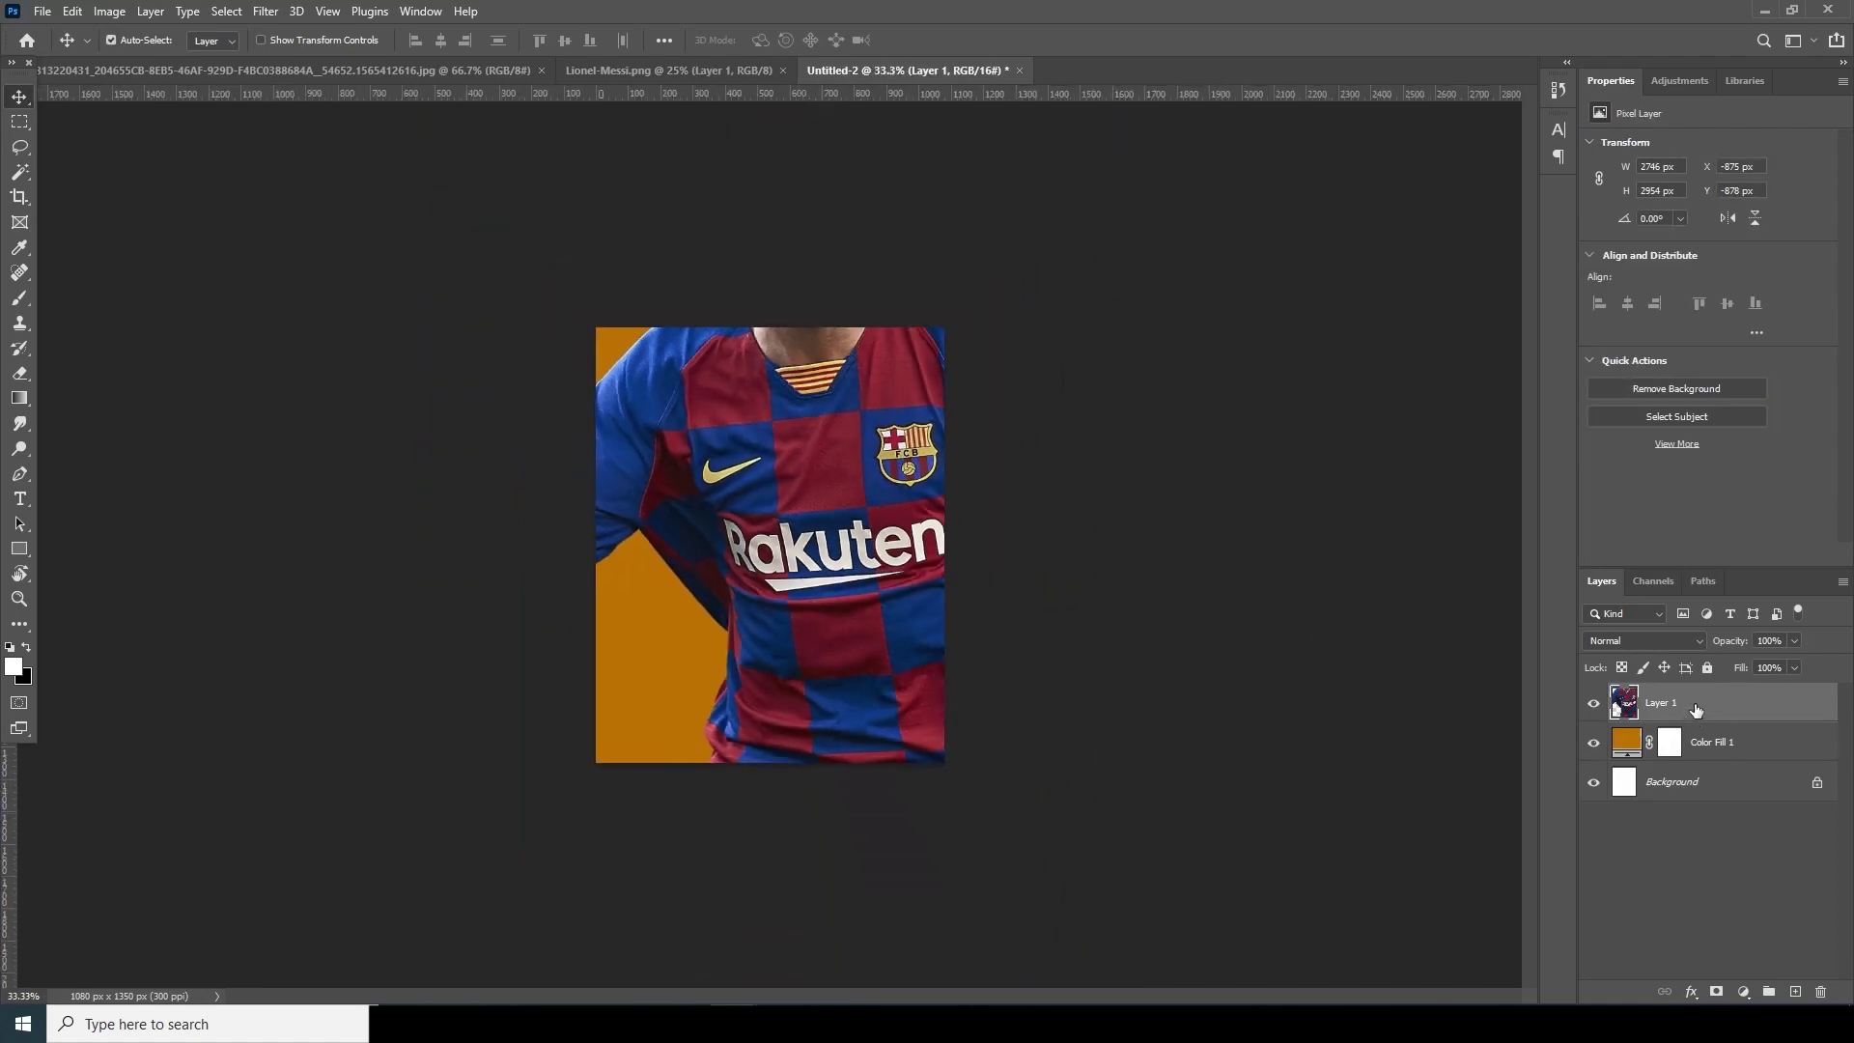
right_click(1696, 710)
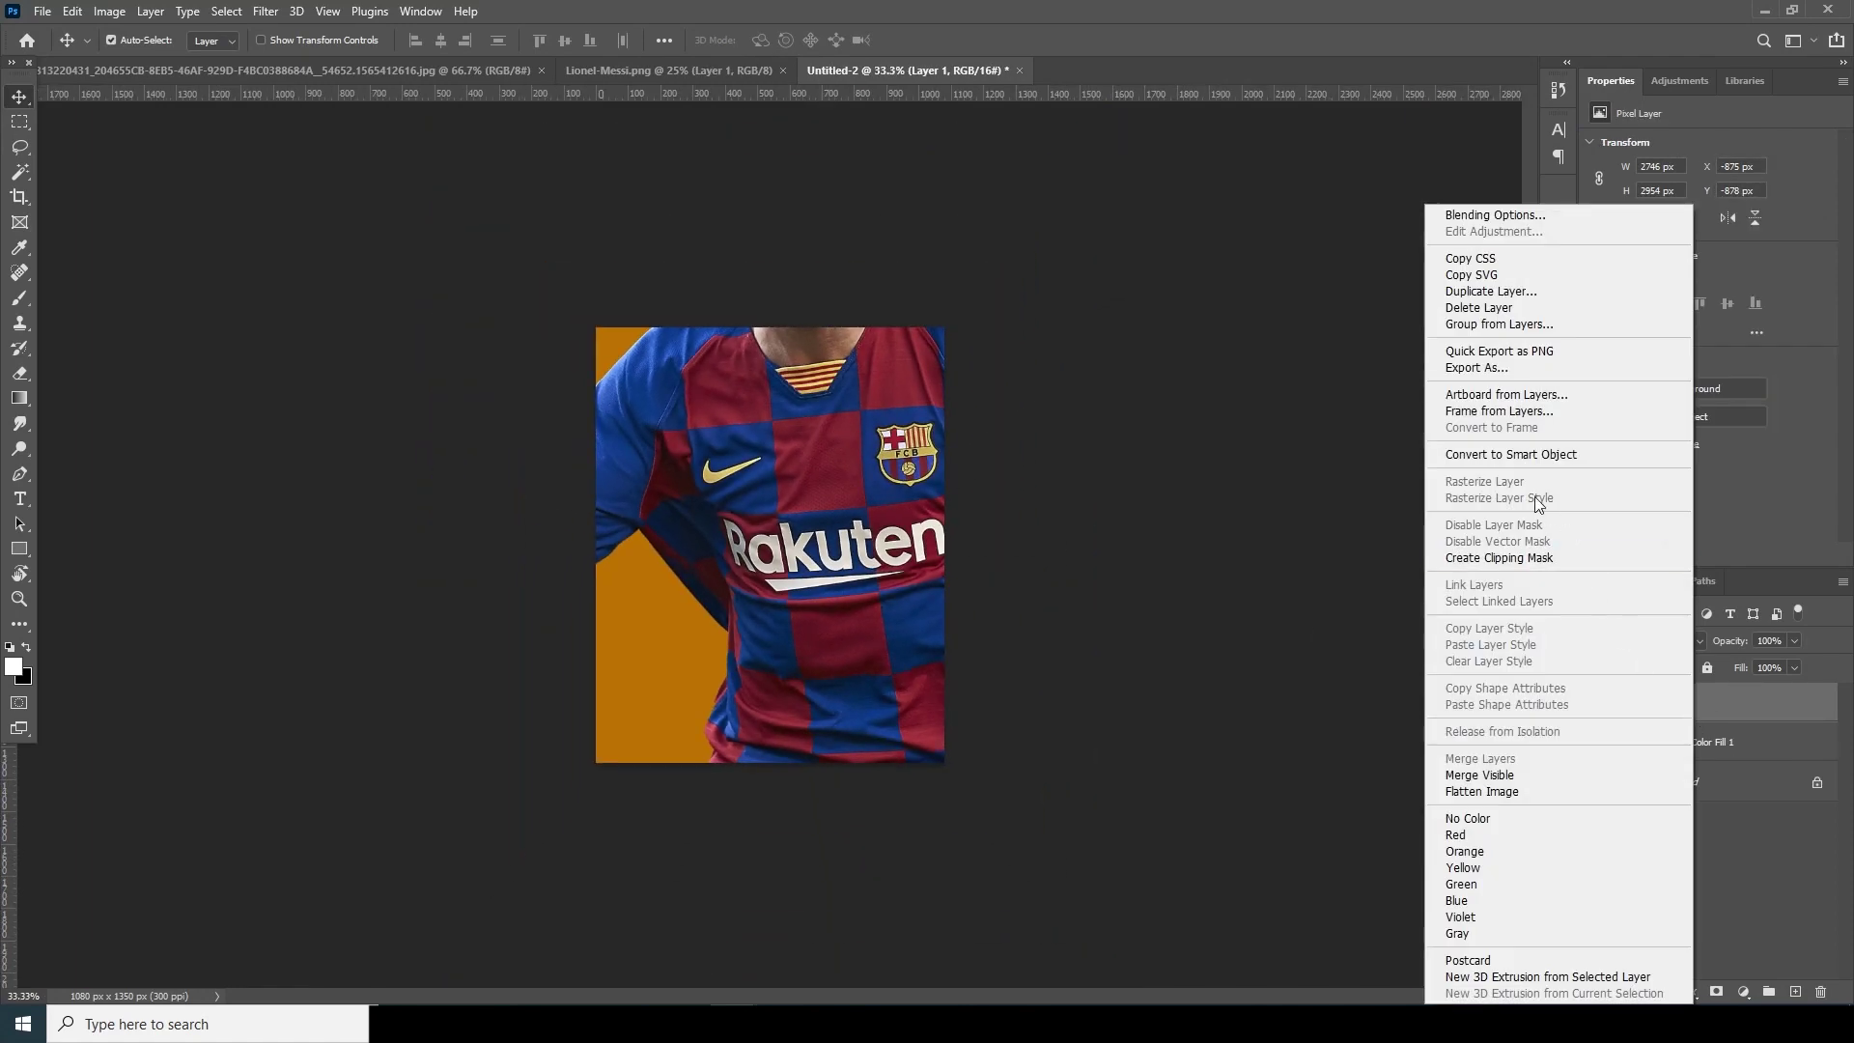
left_click(1535, 455)
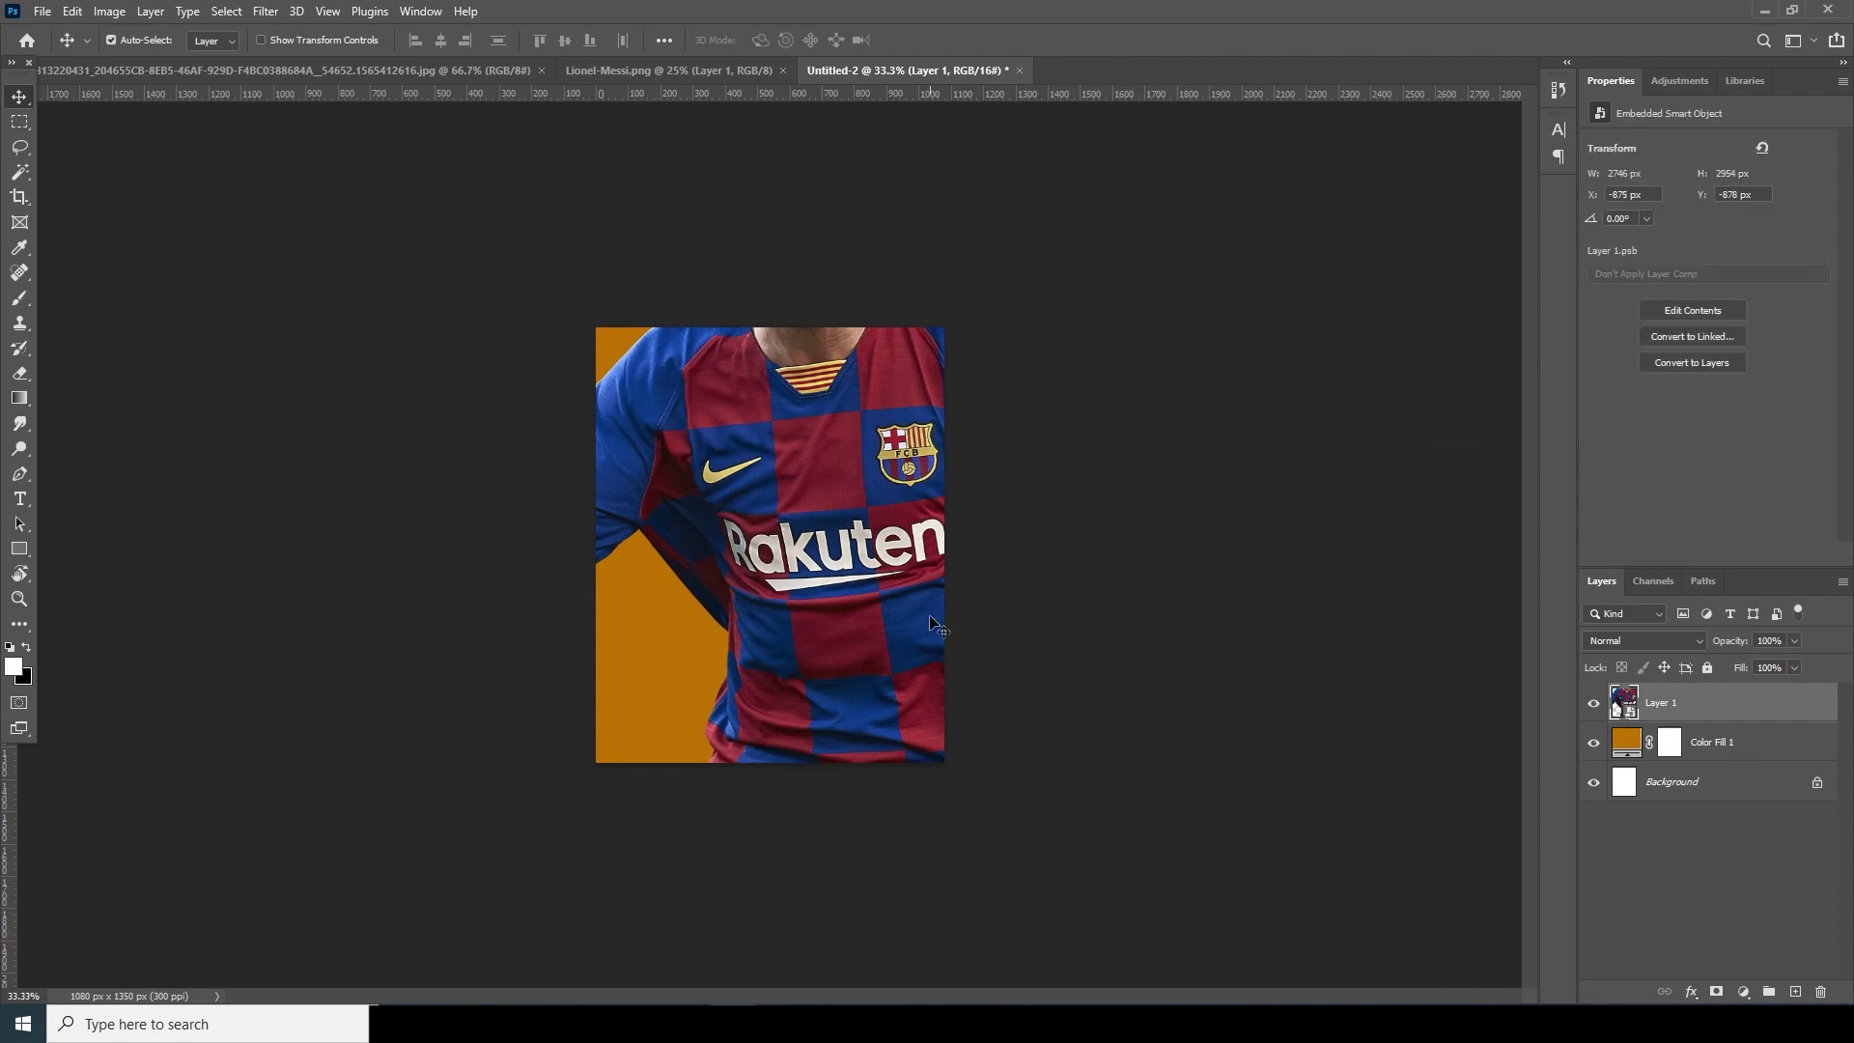
Scale the player to about 37% and move it lower on the poster
key("ctrl+t")
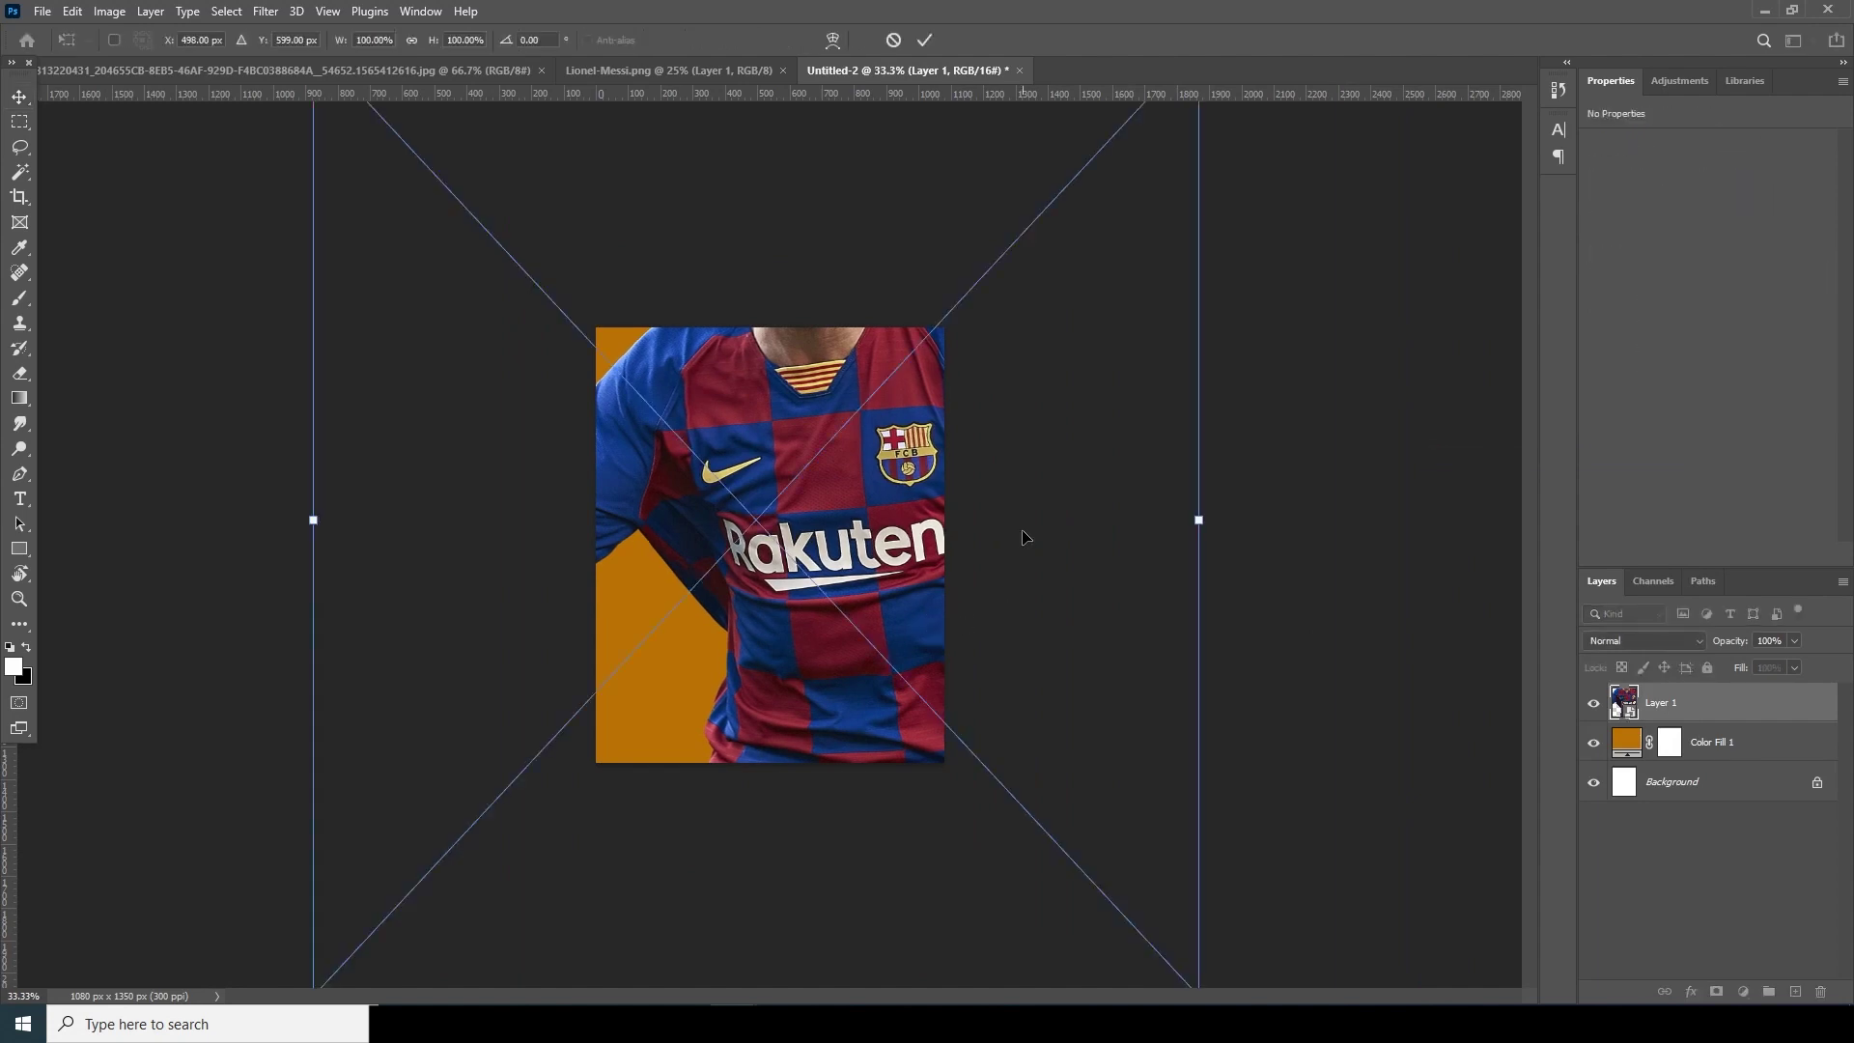
key("ctrl+minus")
left_click_drag(1089, 170, 929, 455)
left_click_drag(819, 532, 816, 587)
left_click_drag(874, 455, 879, 449)
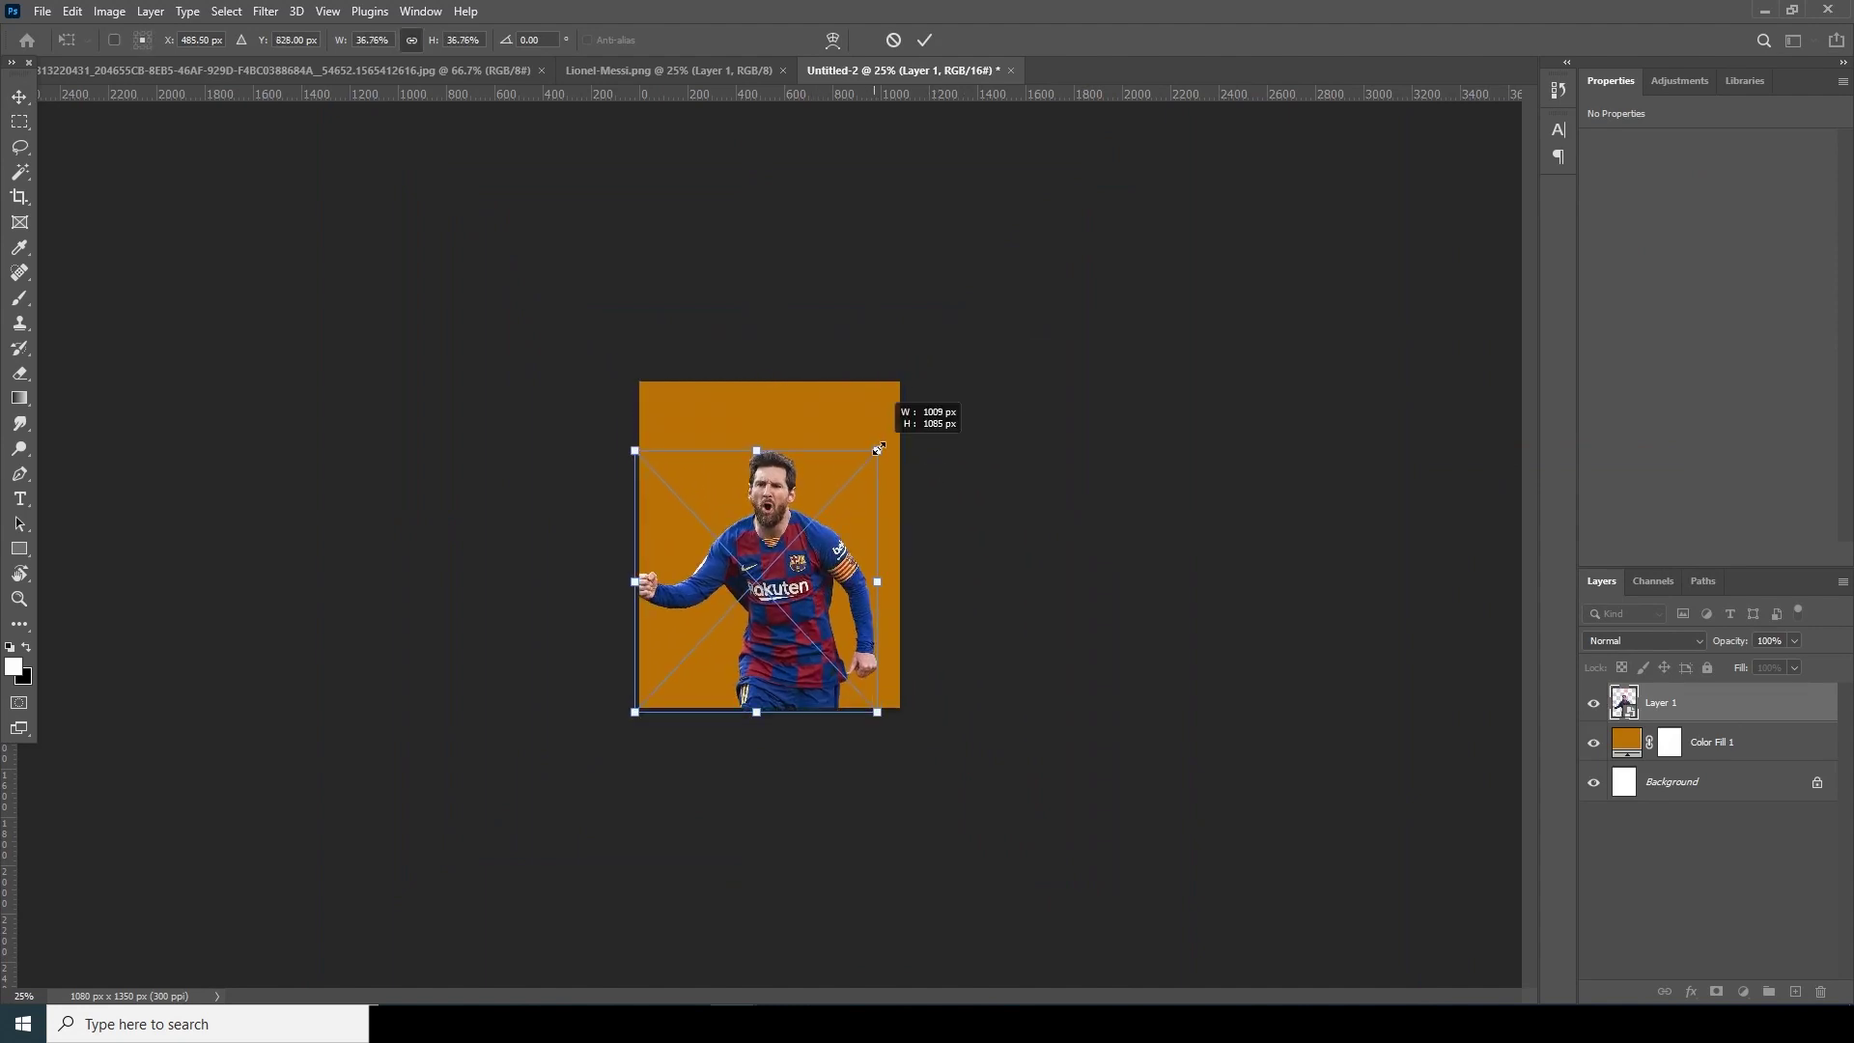
left_click_drag(802, 551, 813, 550)
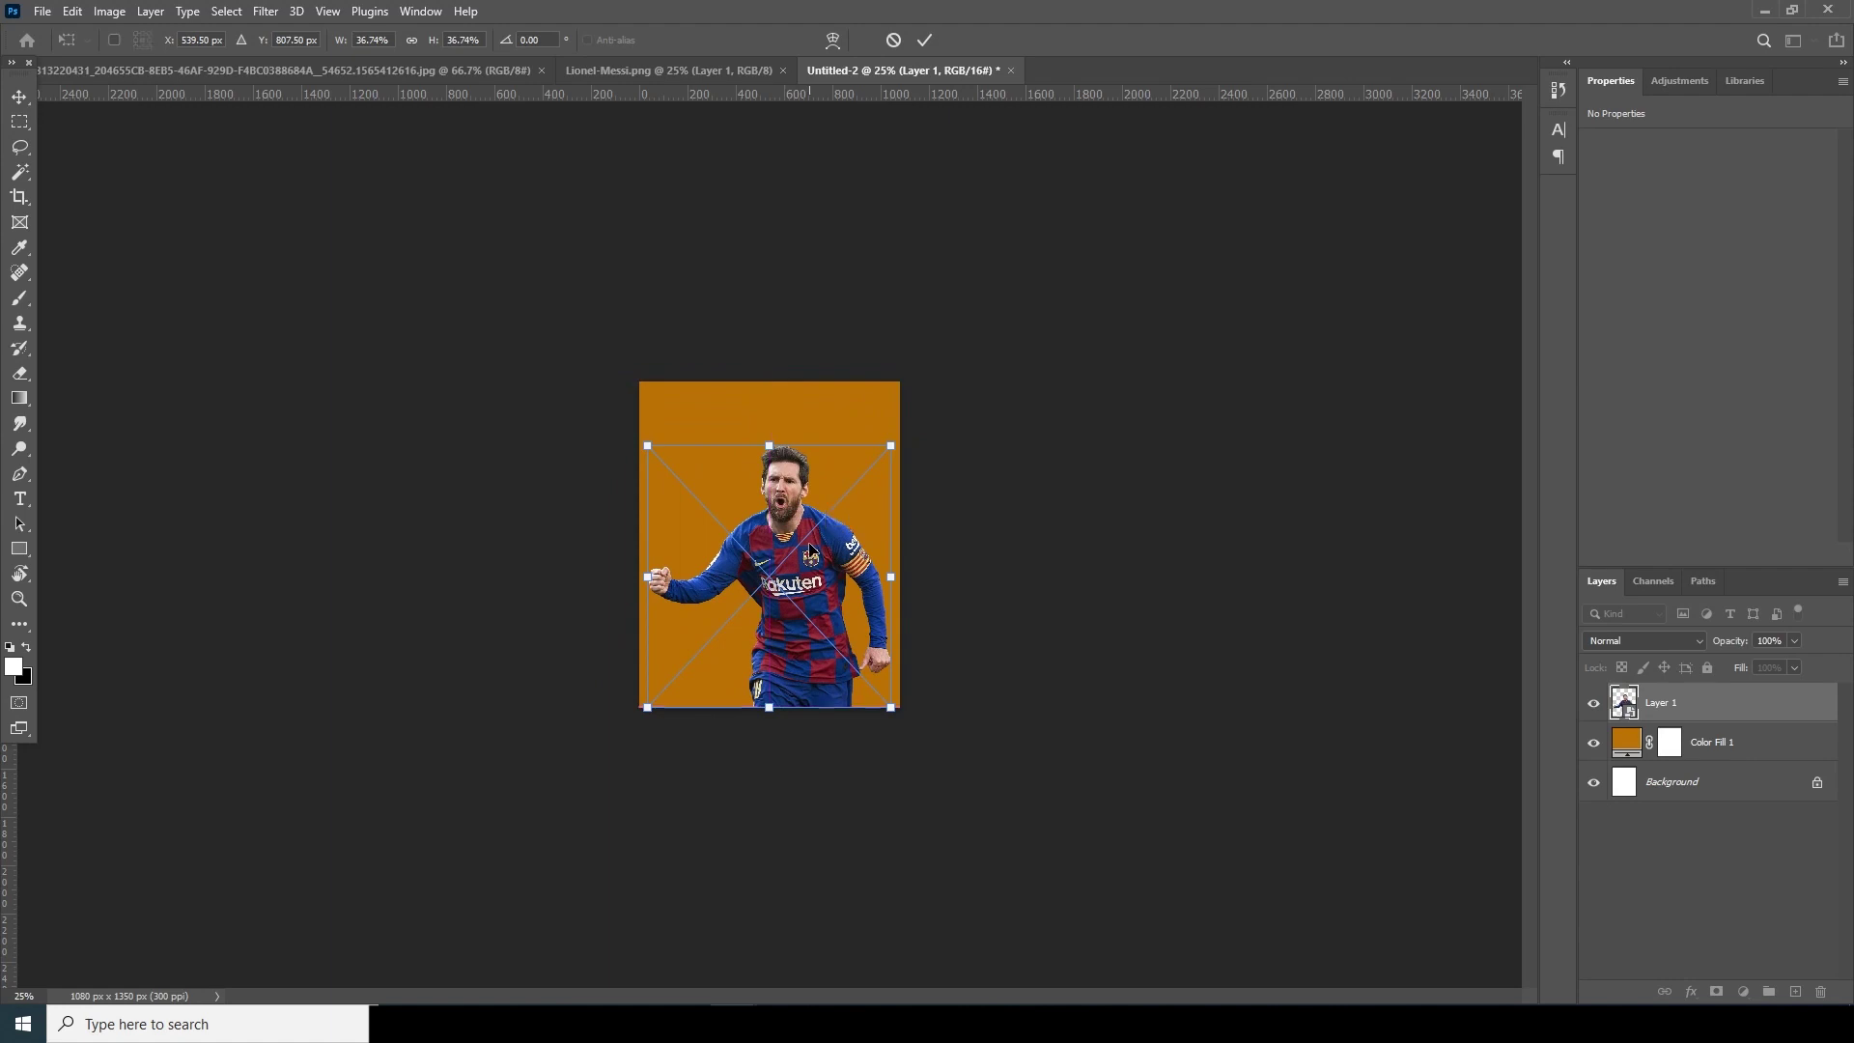
key("Return")
Shrink the player further to about 31% and set it on the bottom edge
key("ctrl+plus")
key("ctrl+plus")
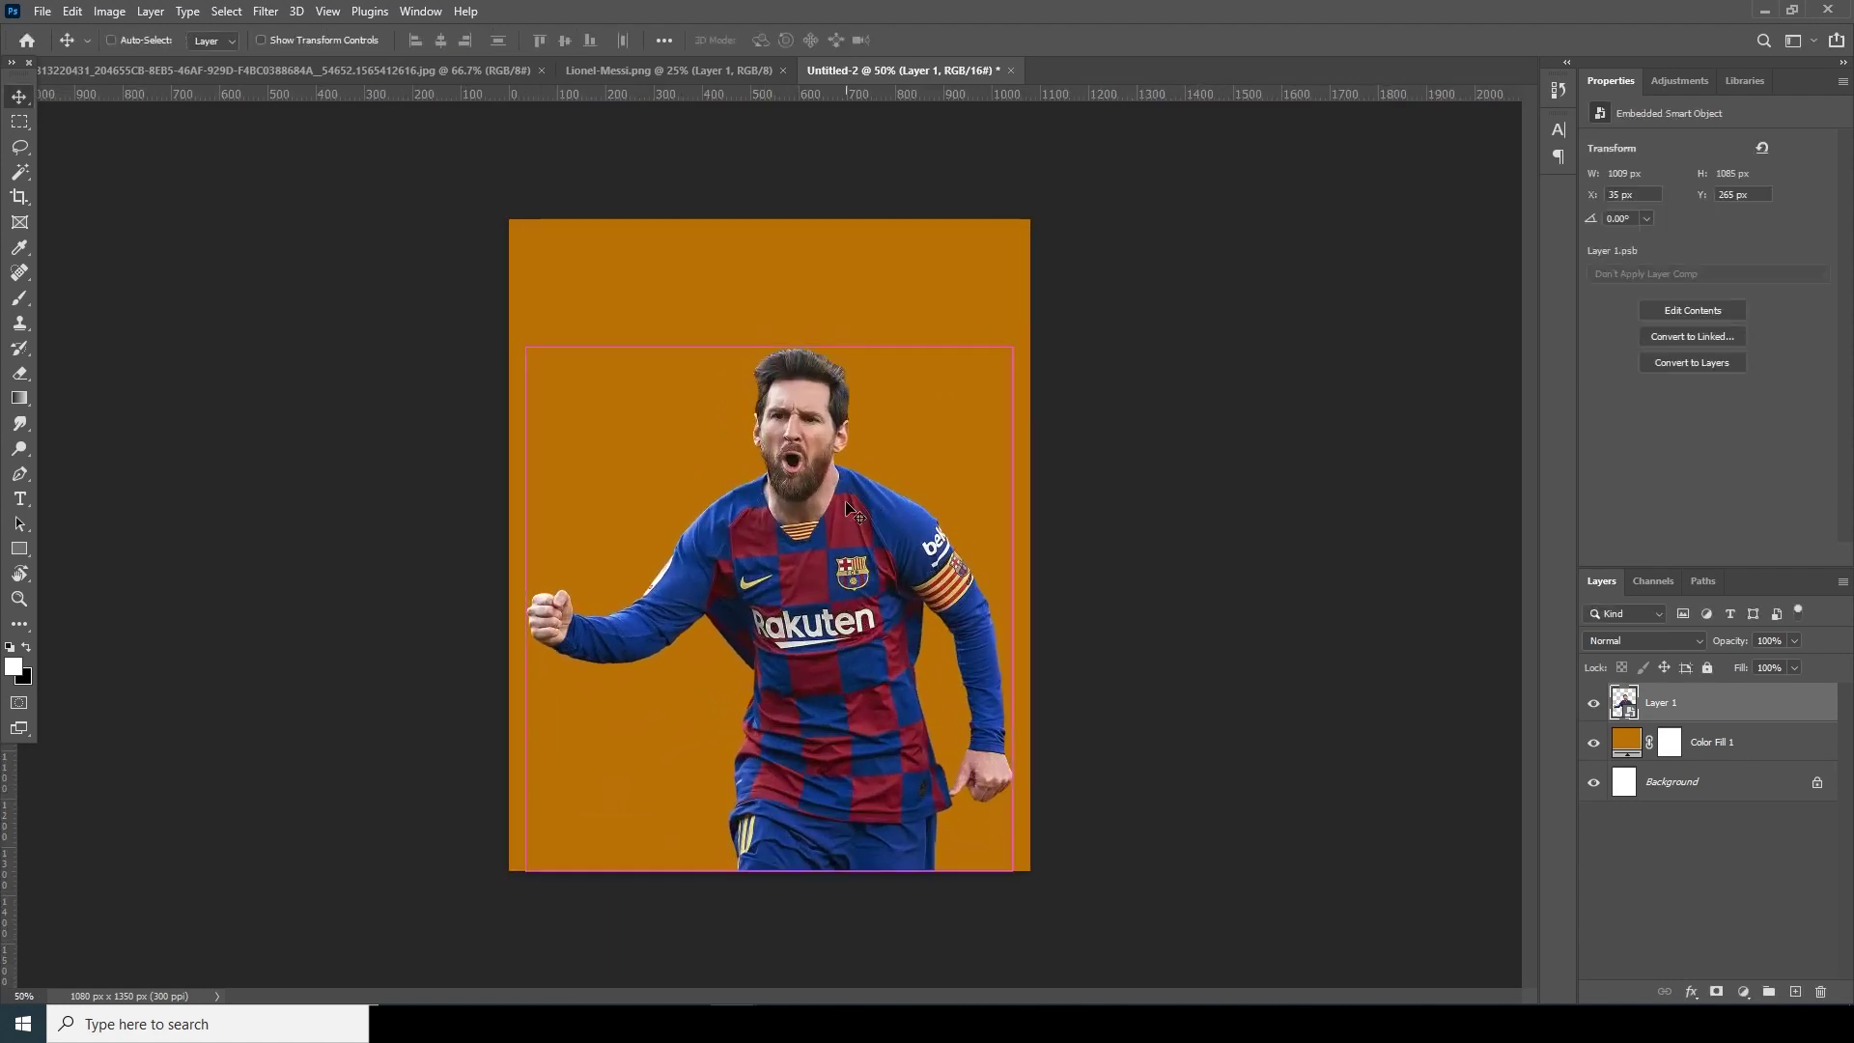
key("ctrl+plus")
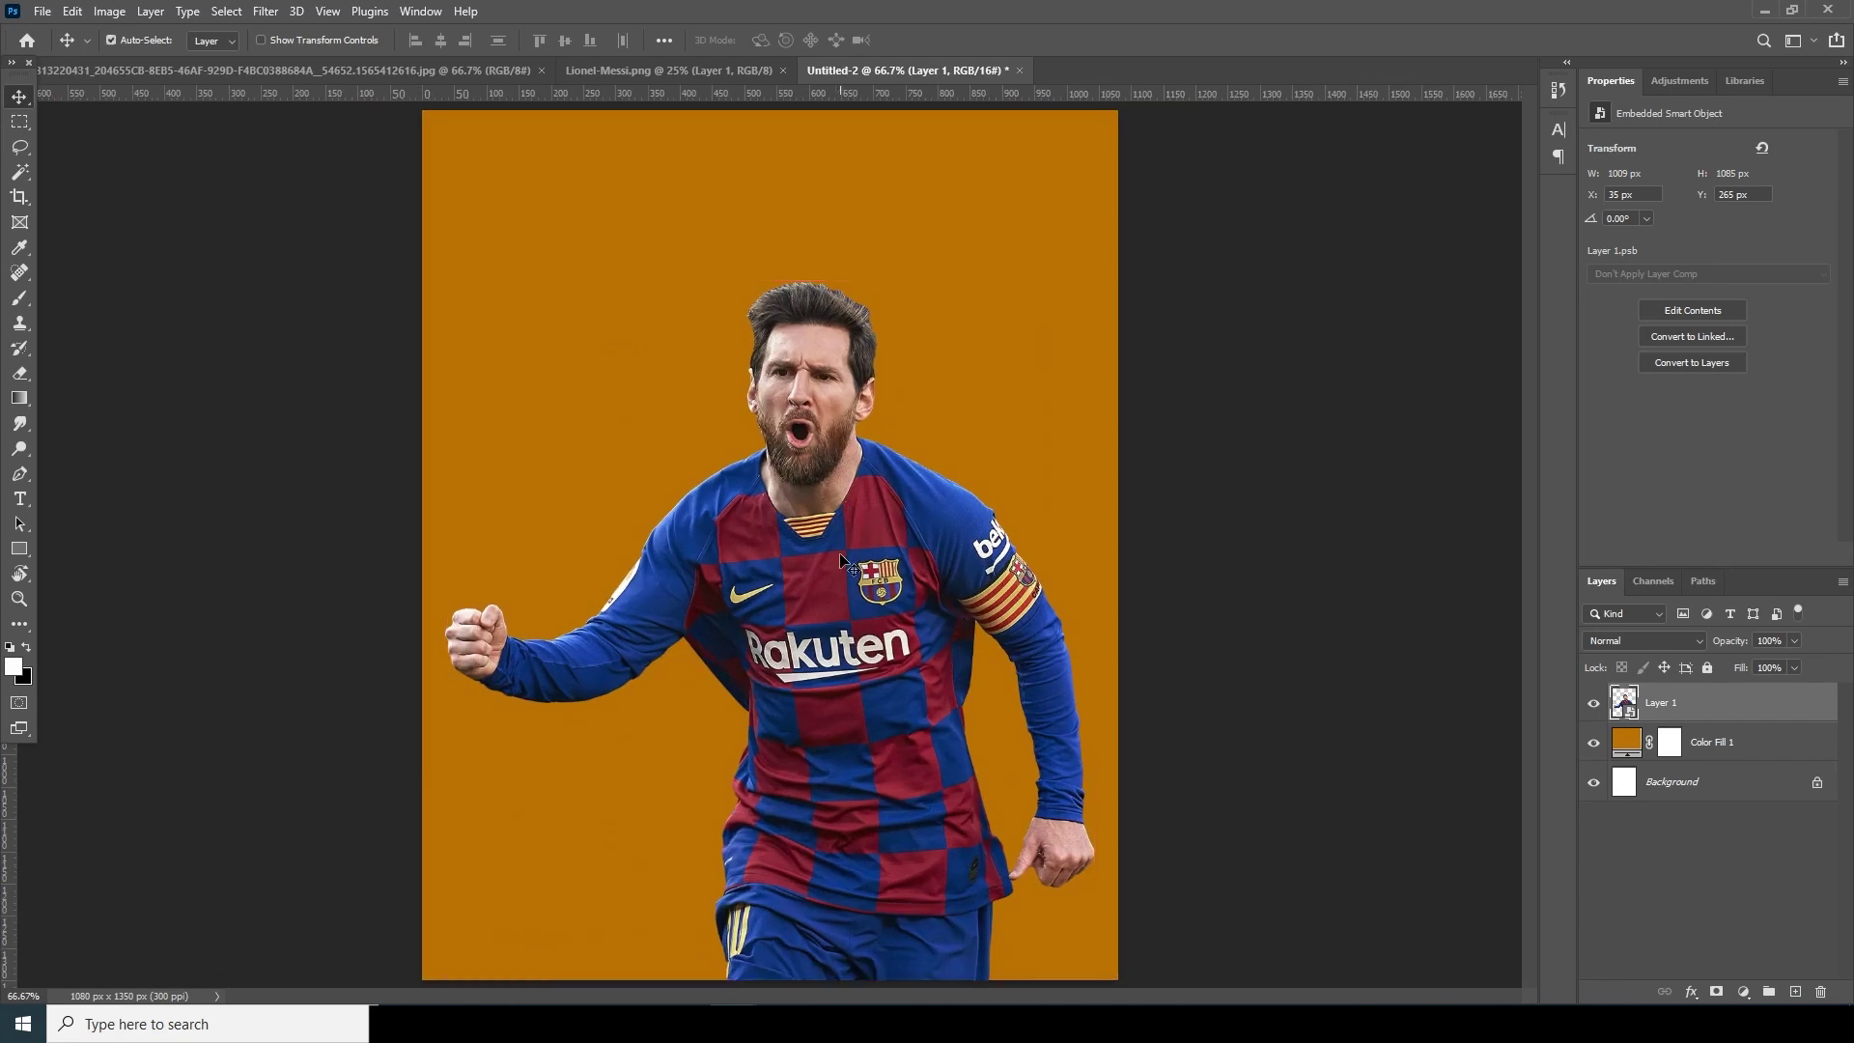
key("ctrl+minus")
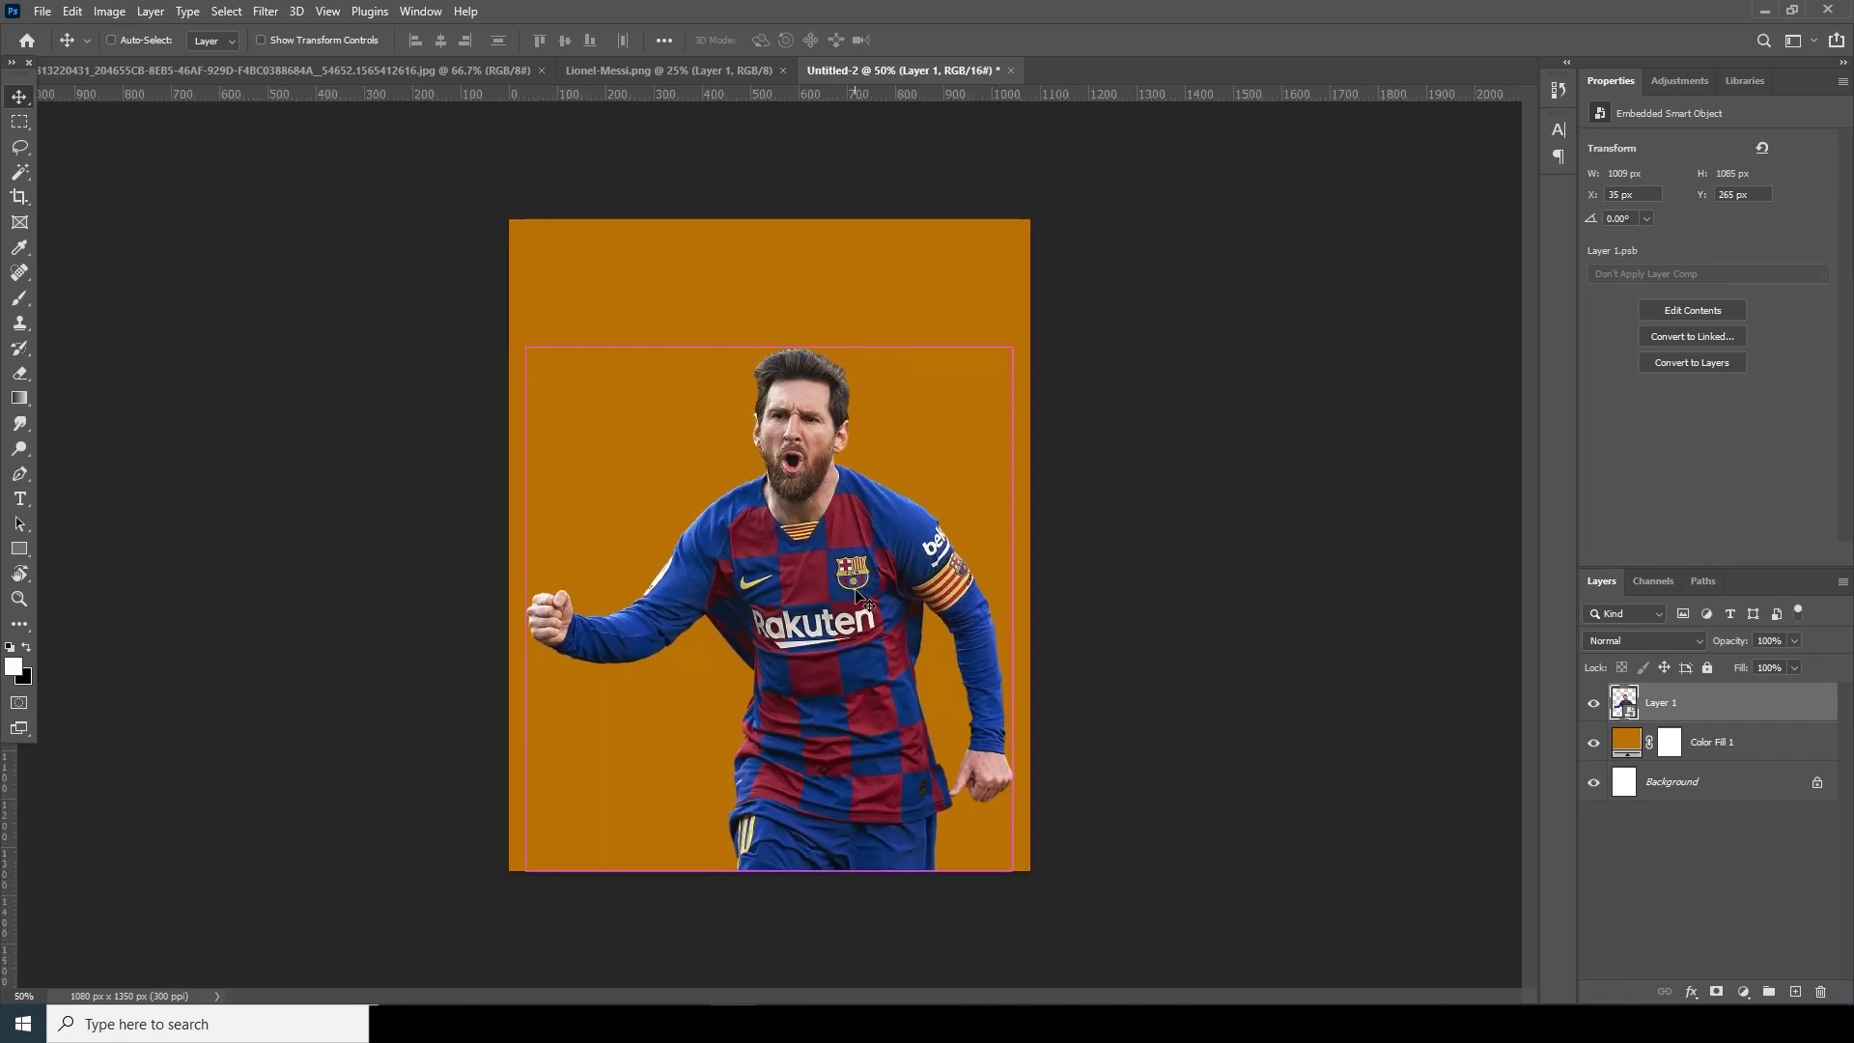
key("ctrl+t")
left_click_drag(1014, 342, 972, 385)
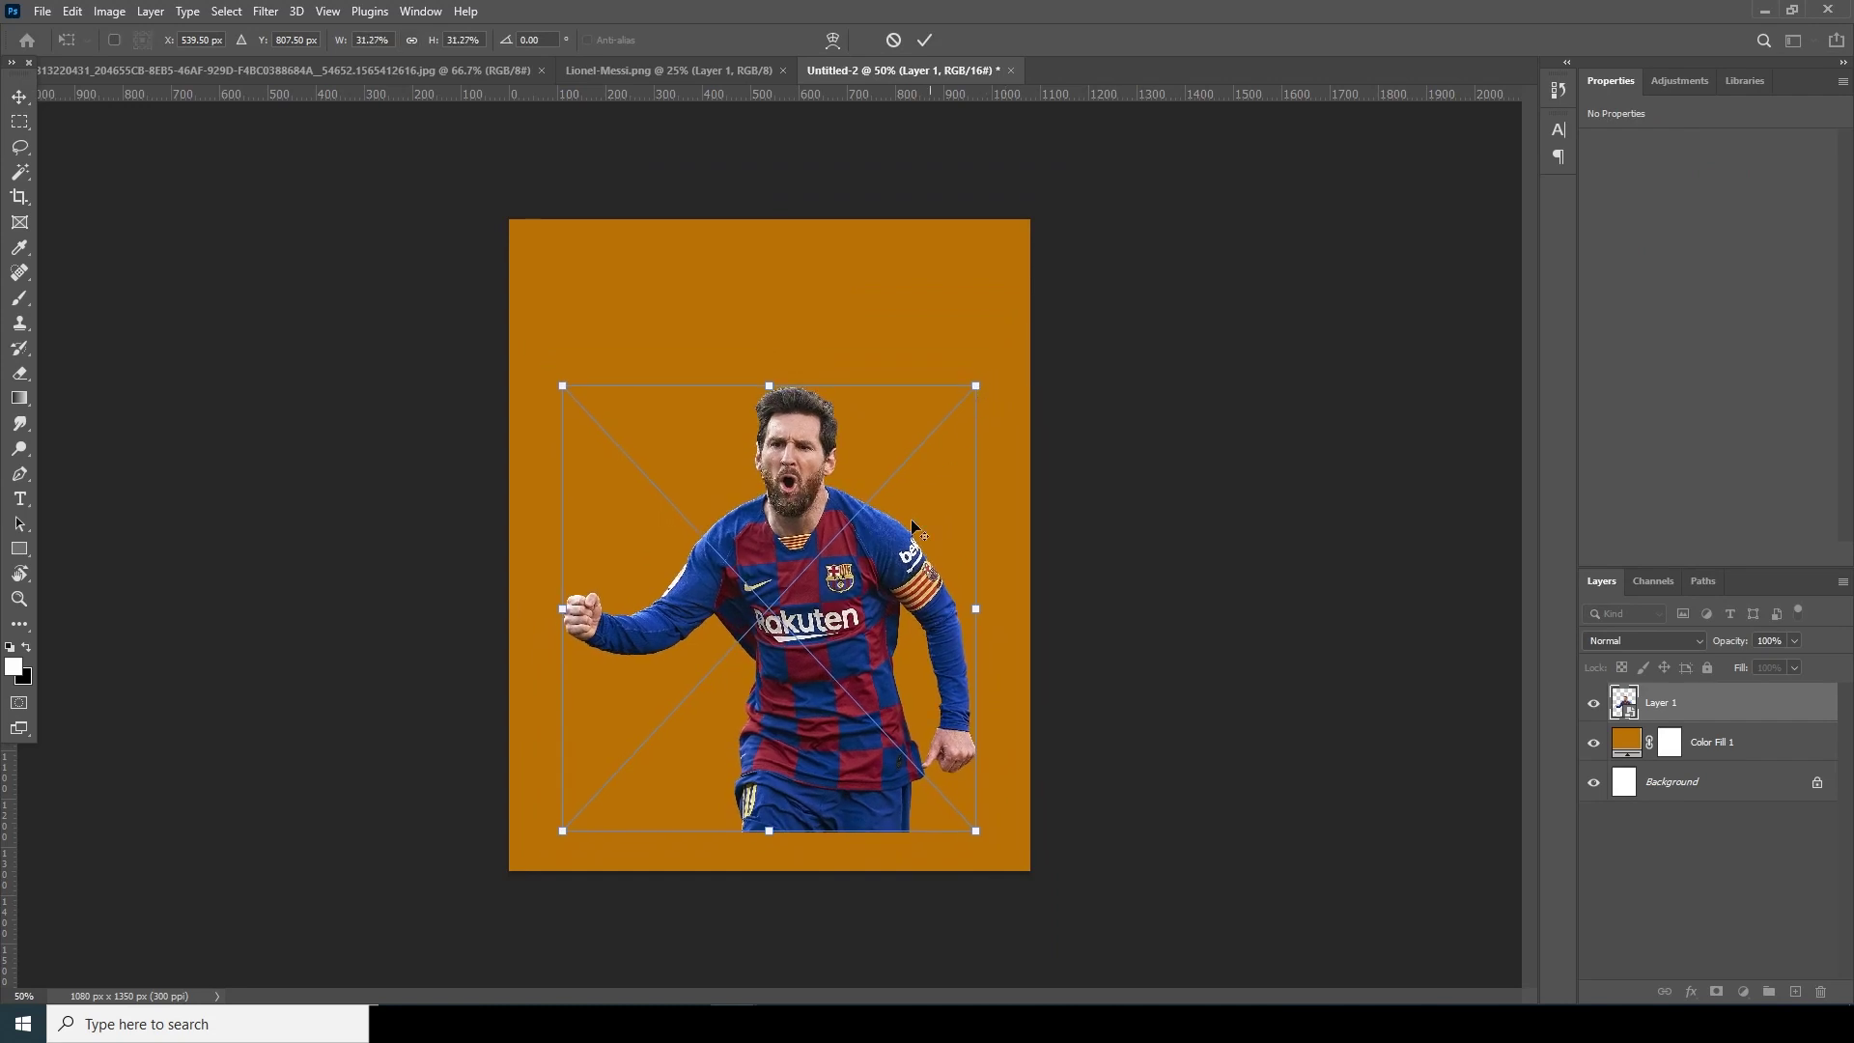
left_click_drag(836, 637, 825, 676)
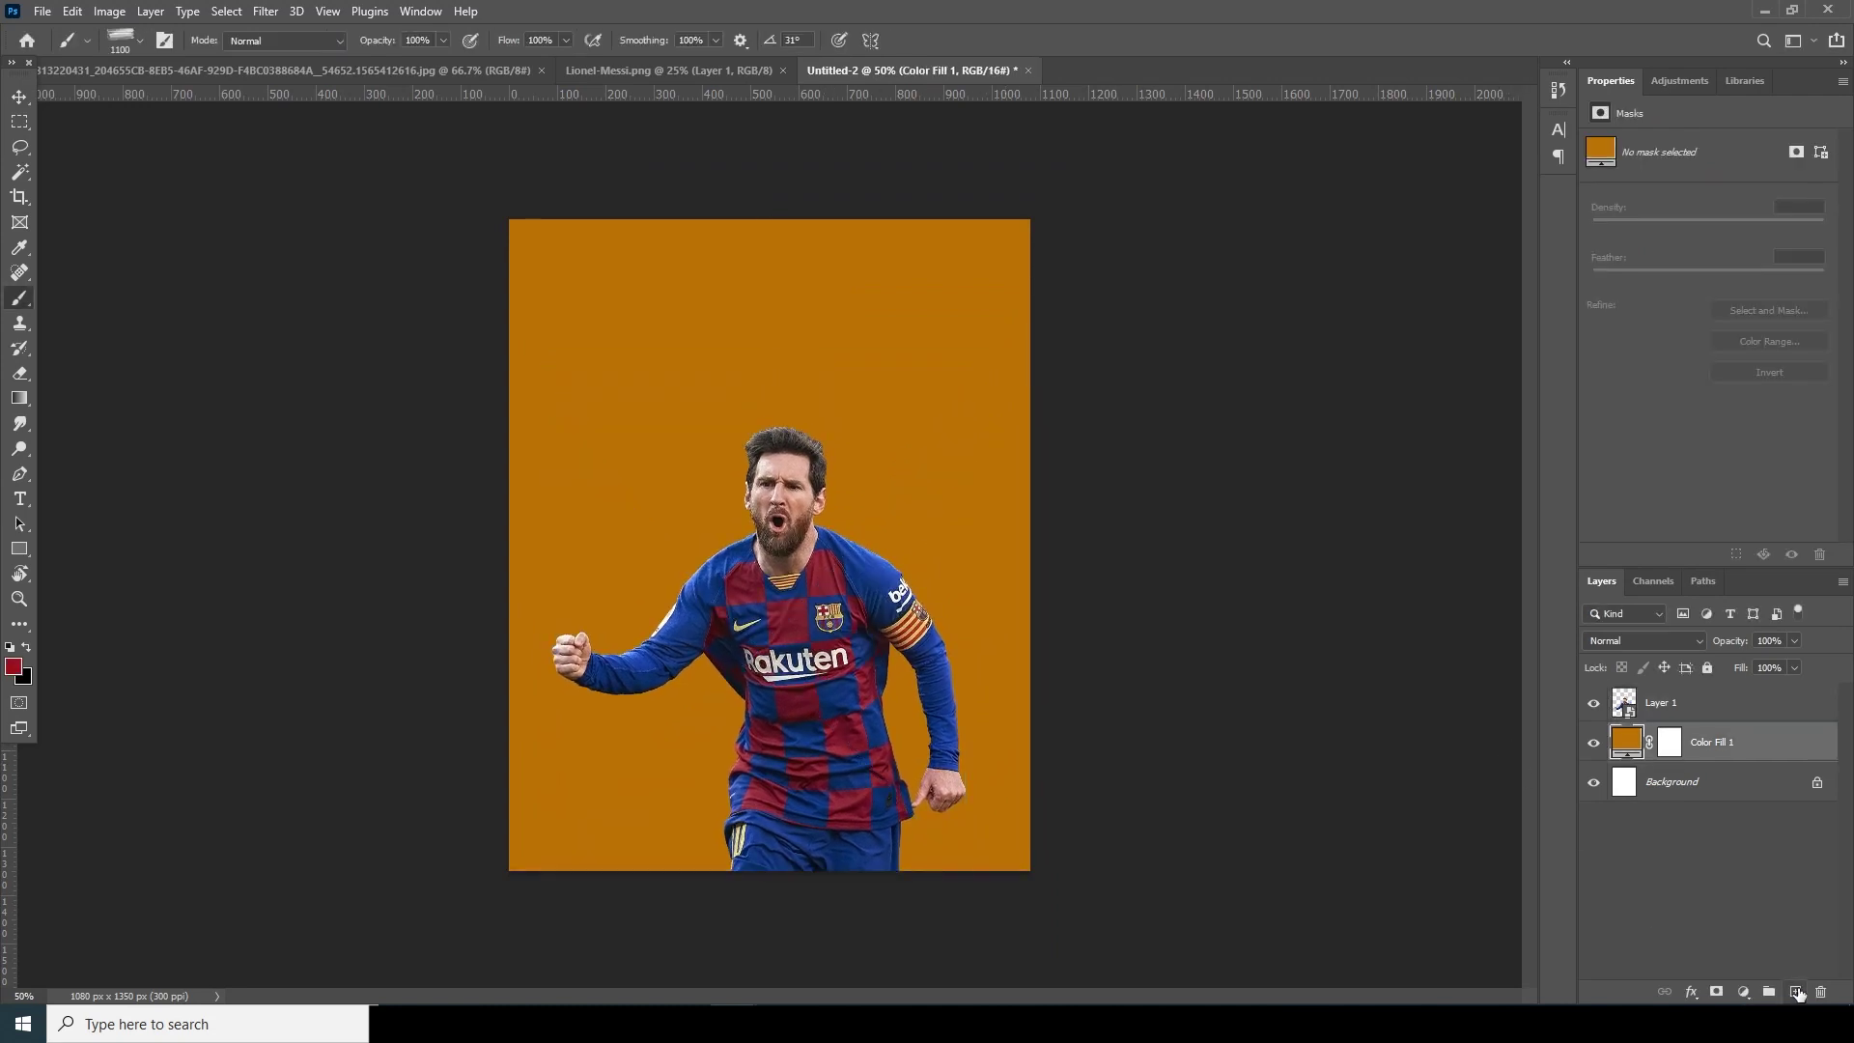
Add a new layer beneath the player and rotate the brush tip to about 32°
left_click(1796, 993)
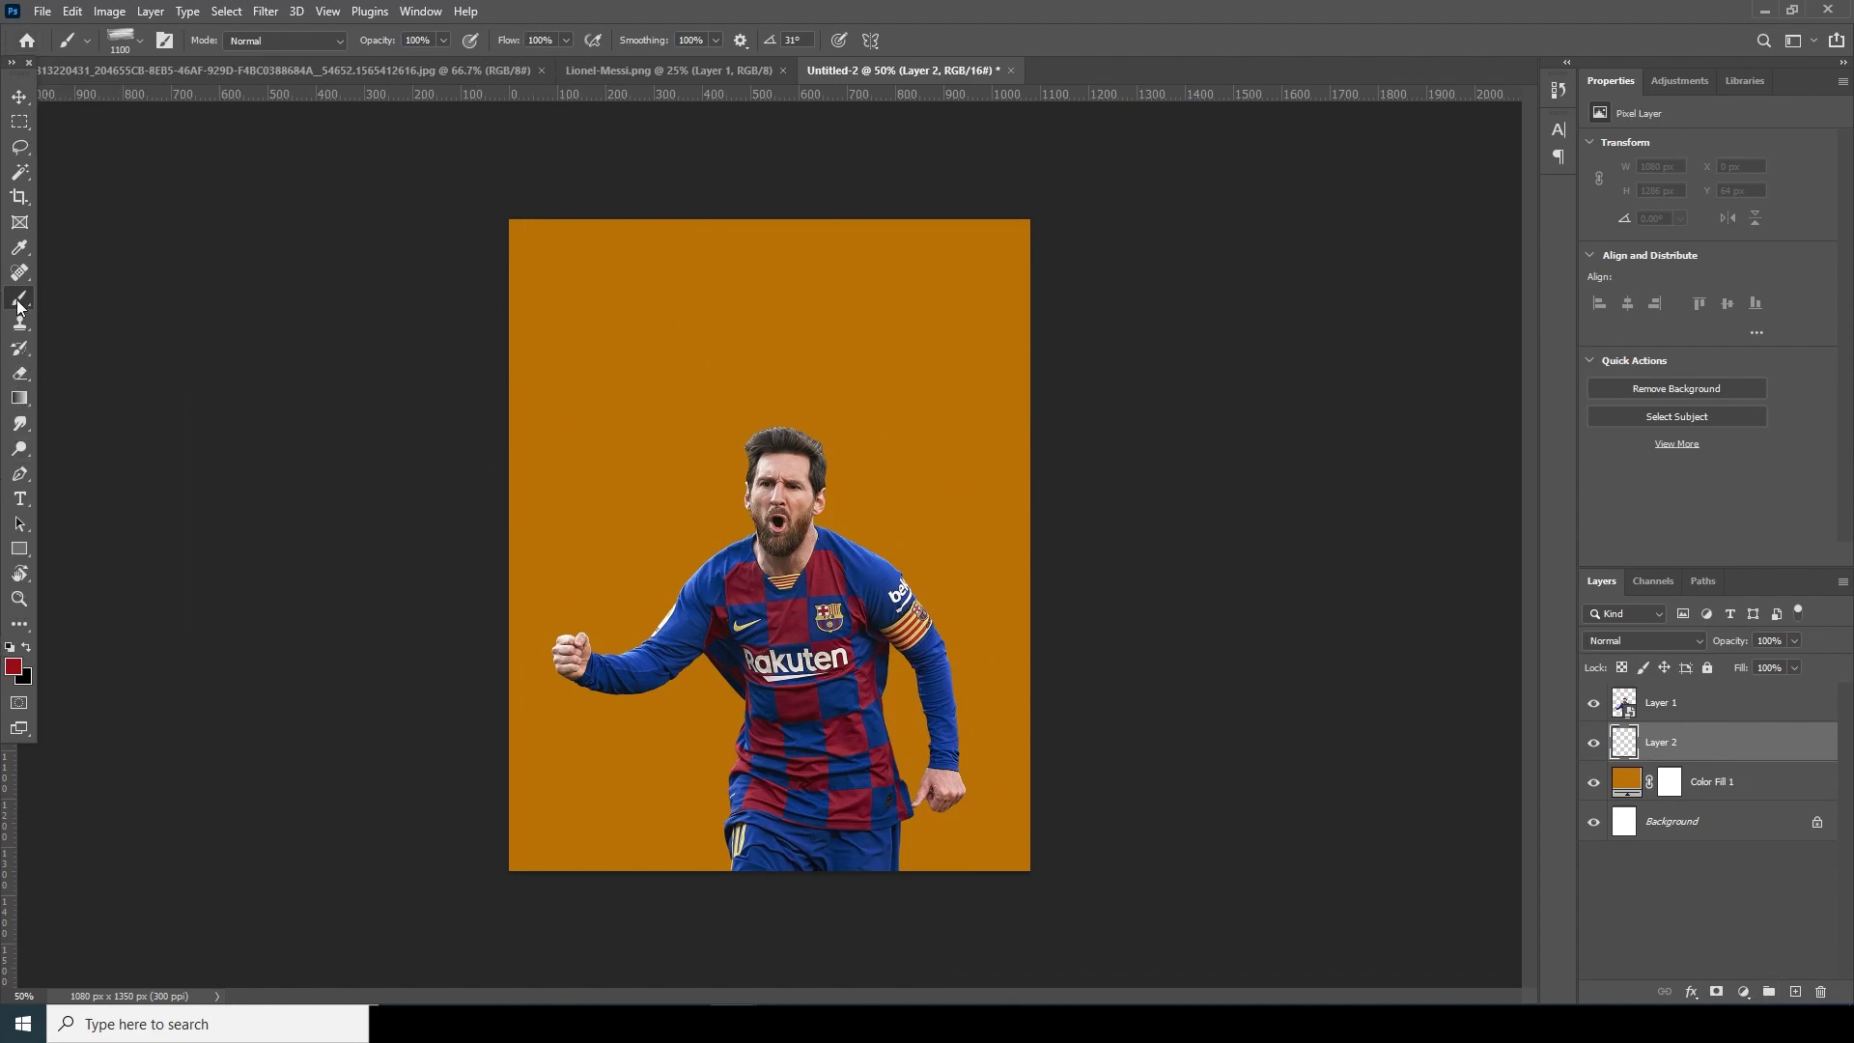
left_click(122, 48)
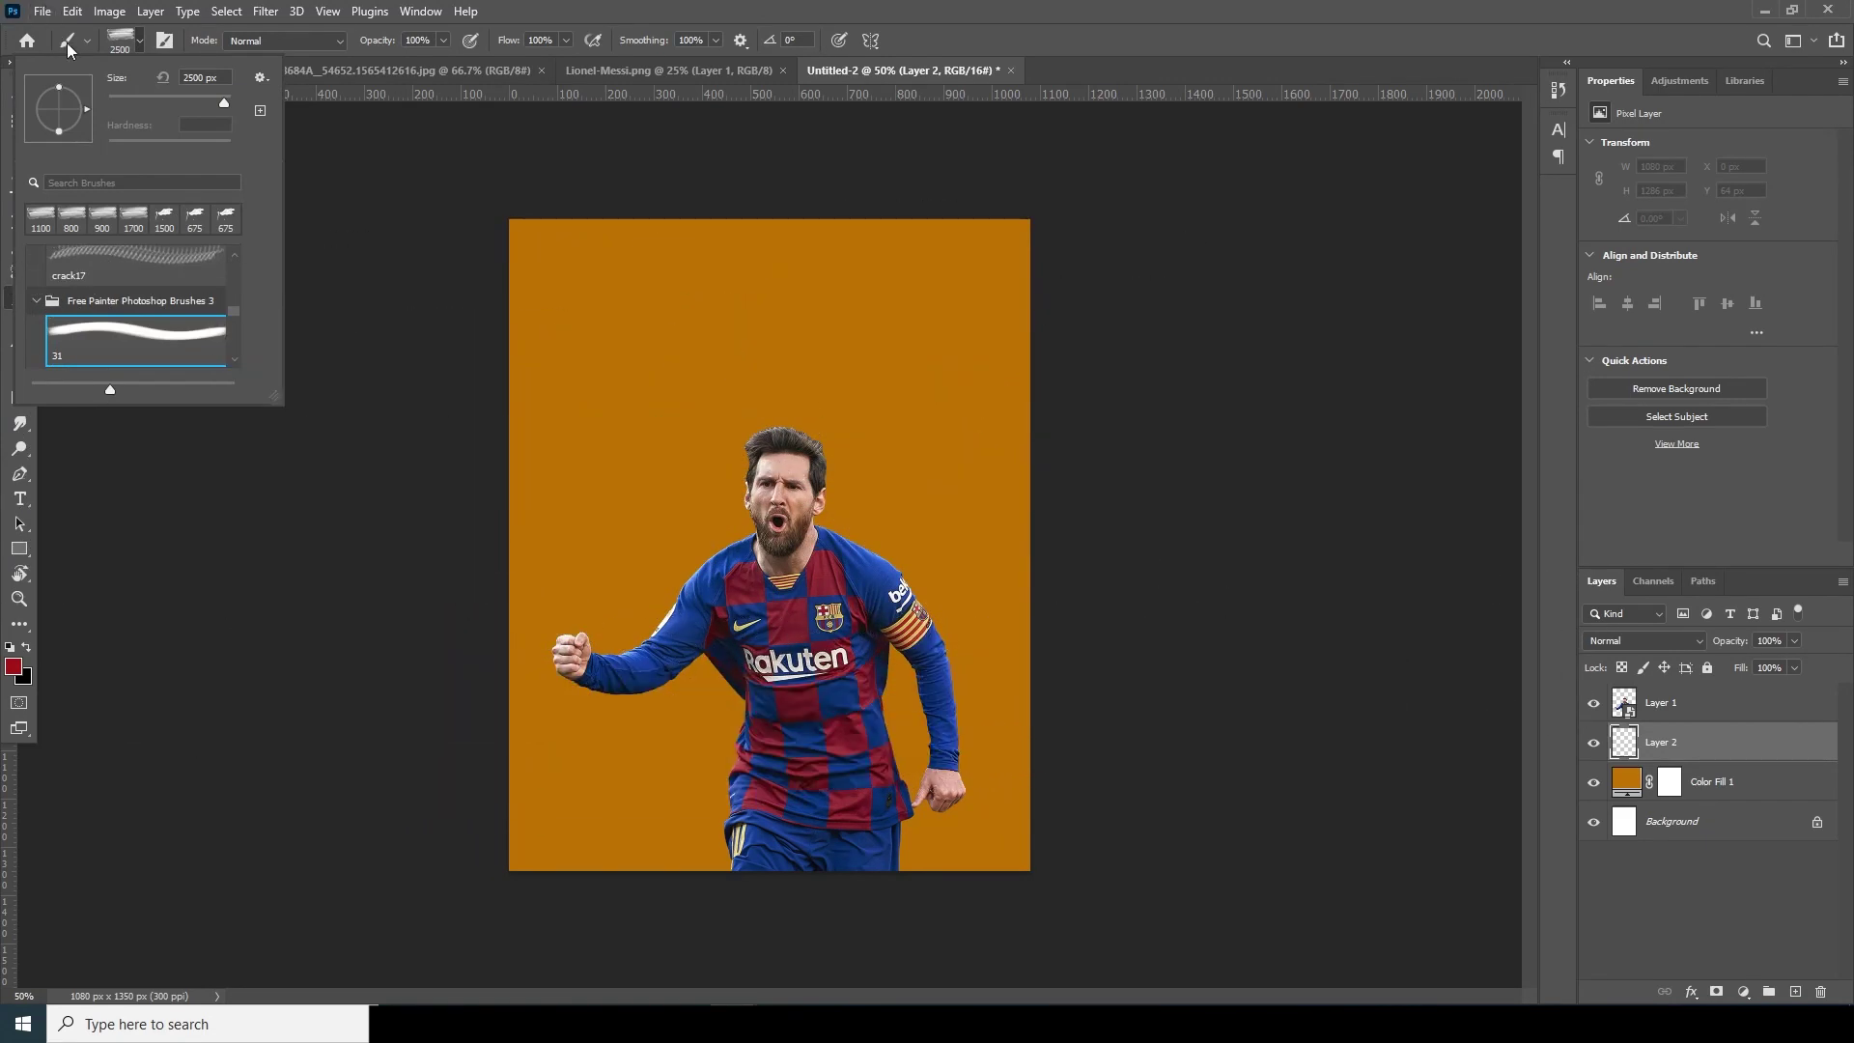
mouse_move(83, 104)
left_mouse_down()
mouse_move(54, 104)
mouse_move(84, 98)
left_mouse_up()
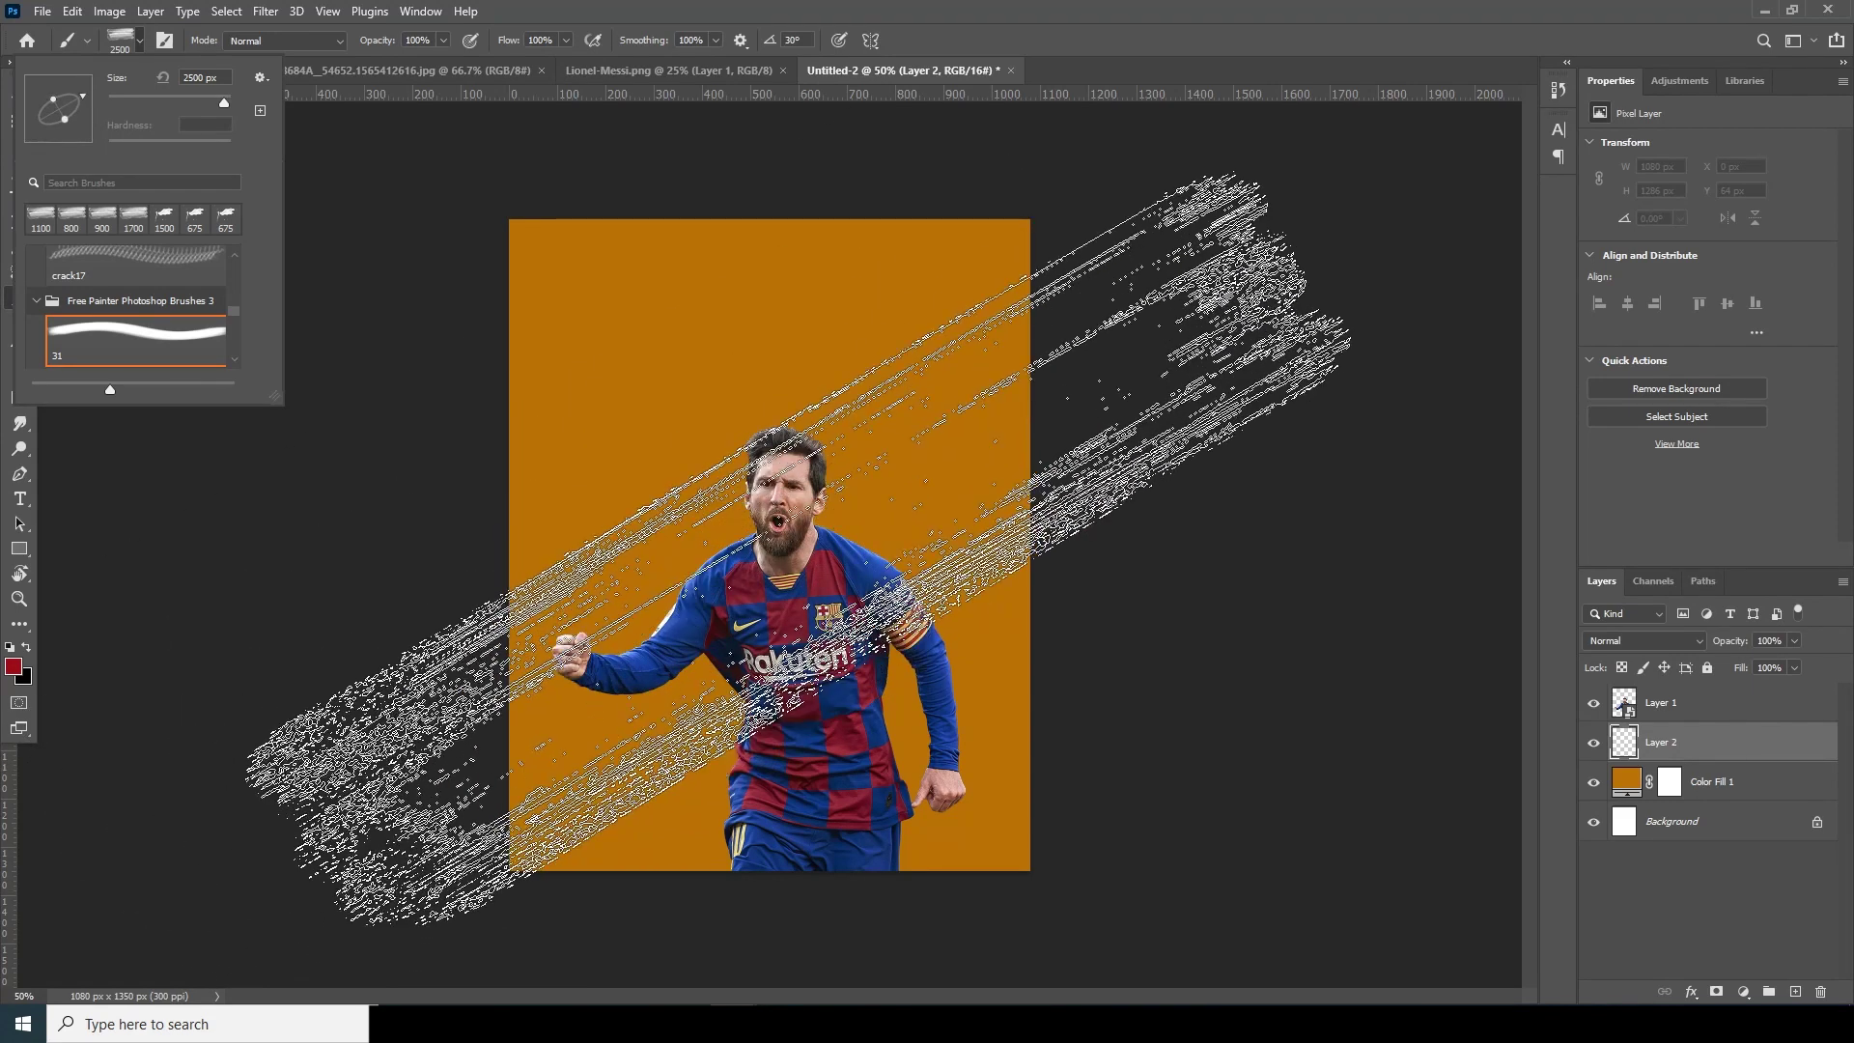
Paint a large red diagonal stroke across the background, then reduce the brush to 1000 px
left_click(798, 553)
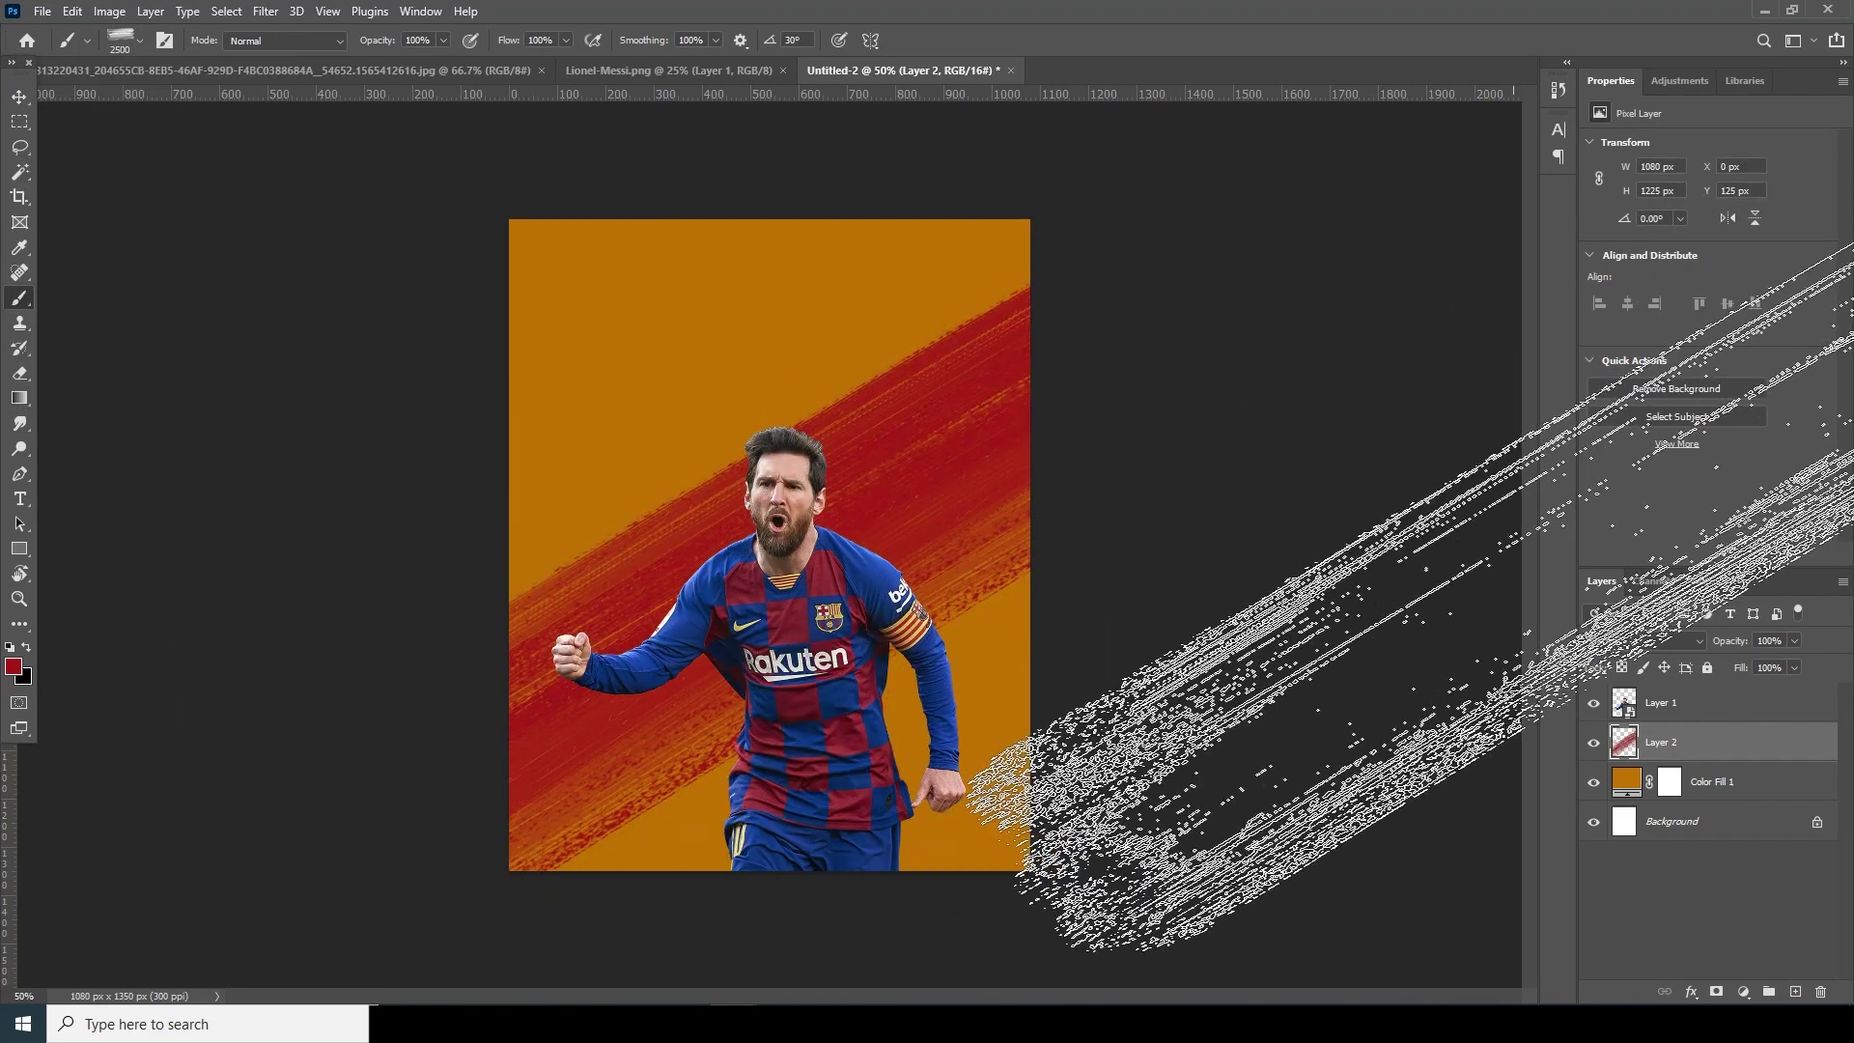
key("bracketleft")
key("bracketleft")
key("bracketleft")
key("bracketleft")
key("bracketleft")
key("bracketleft")
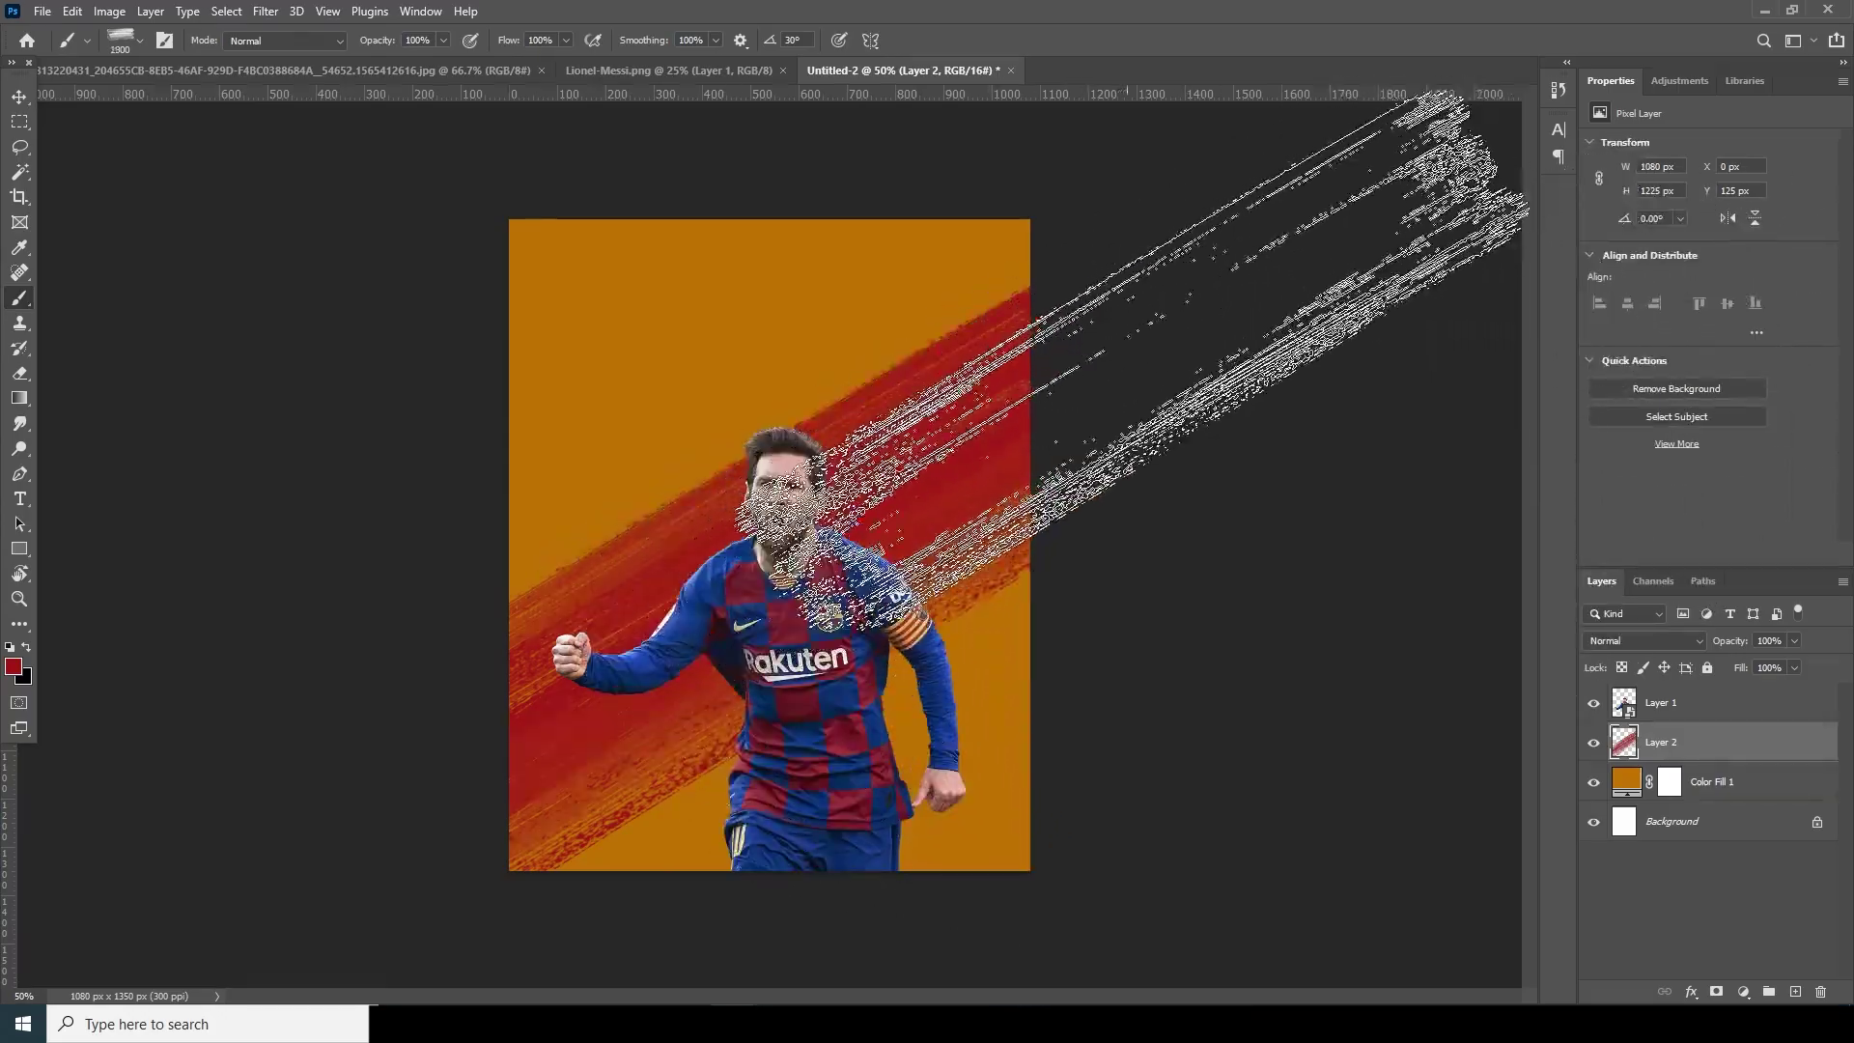
key("bracketleft")
key("bracketleft")
key("bracketleft")
key("bracketleft")
key("bracketleft")
key("bracketleft")
key("bracketleft")
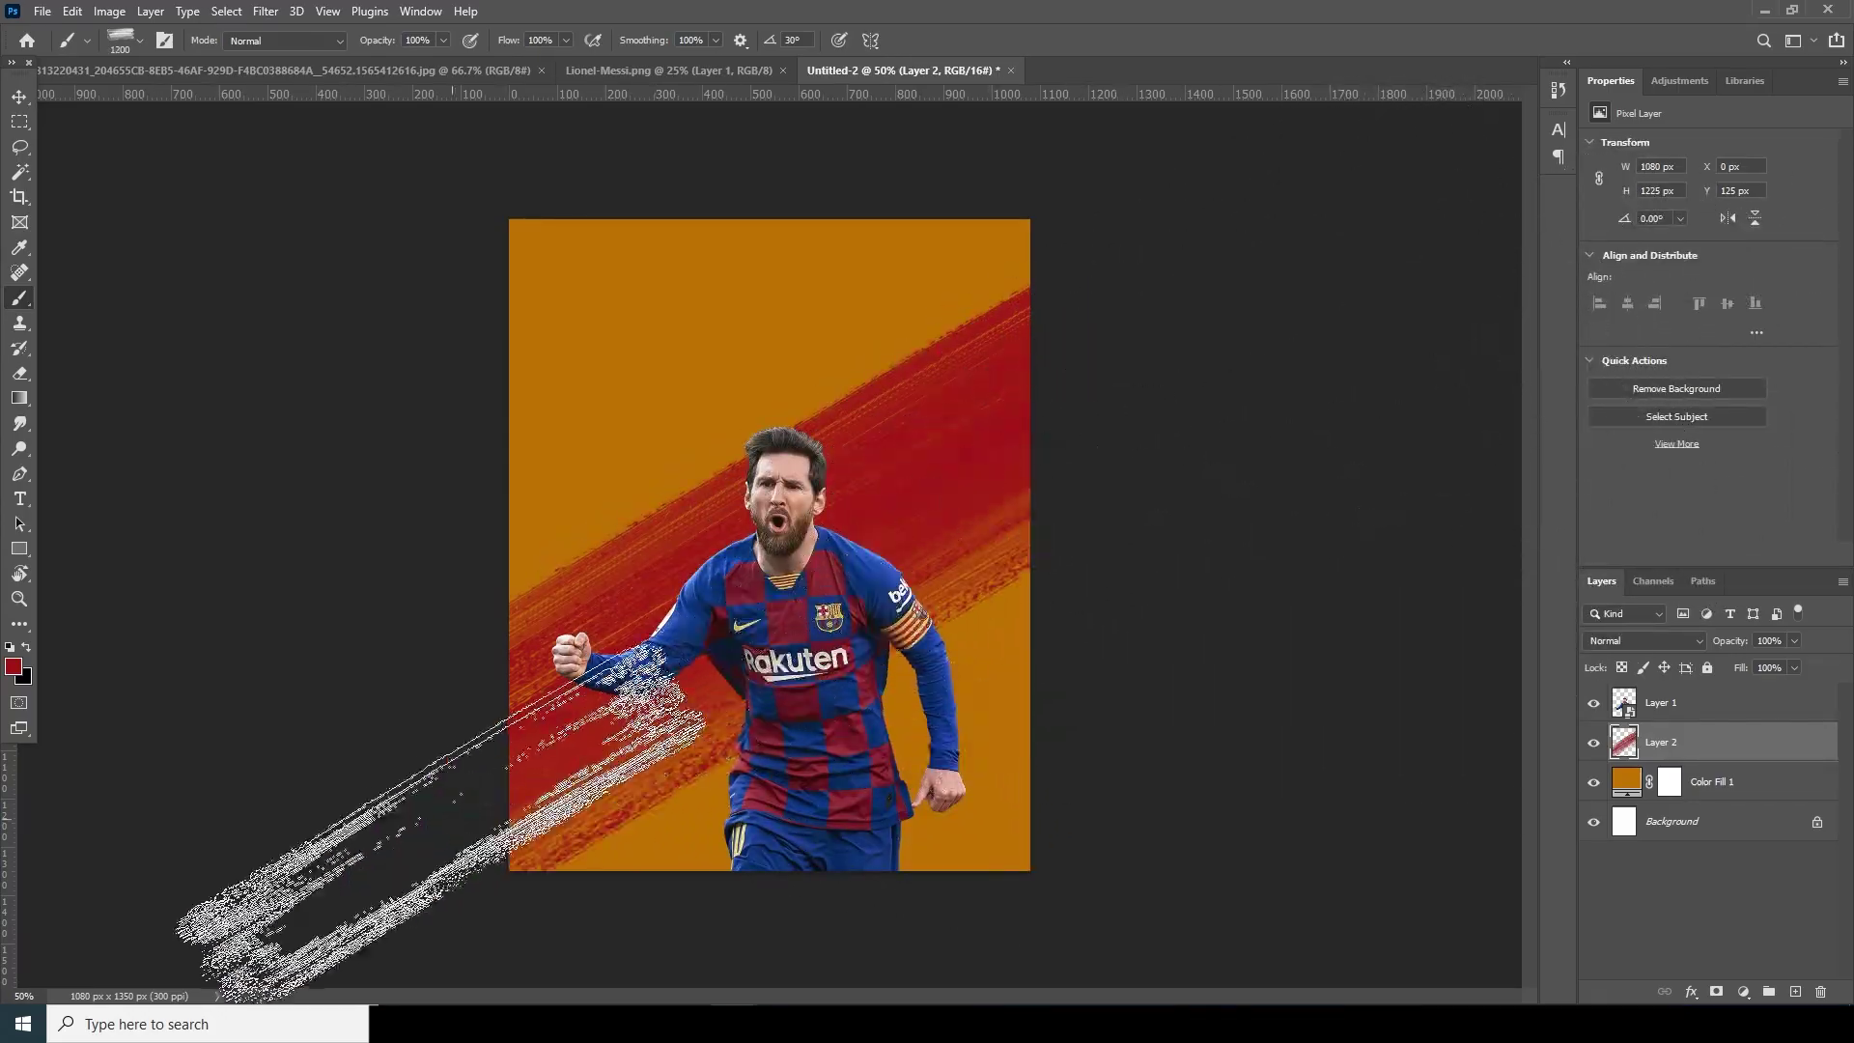
key("bracketleft")
key("bracketleft")
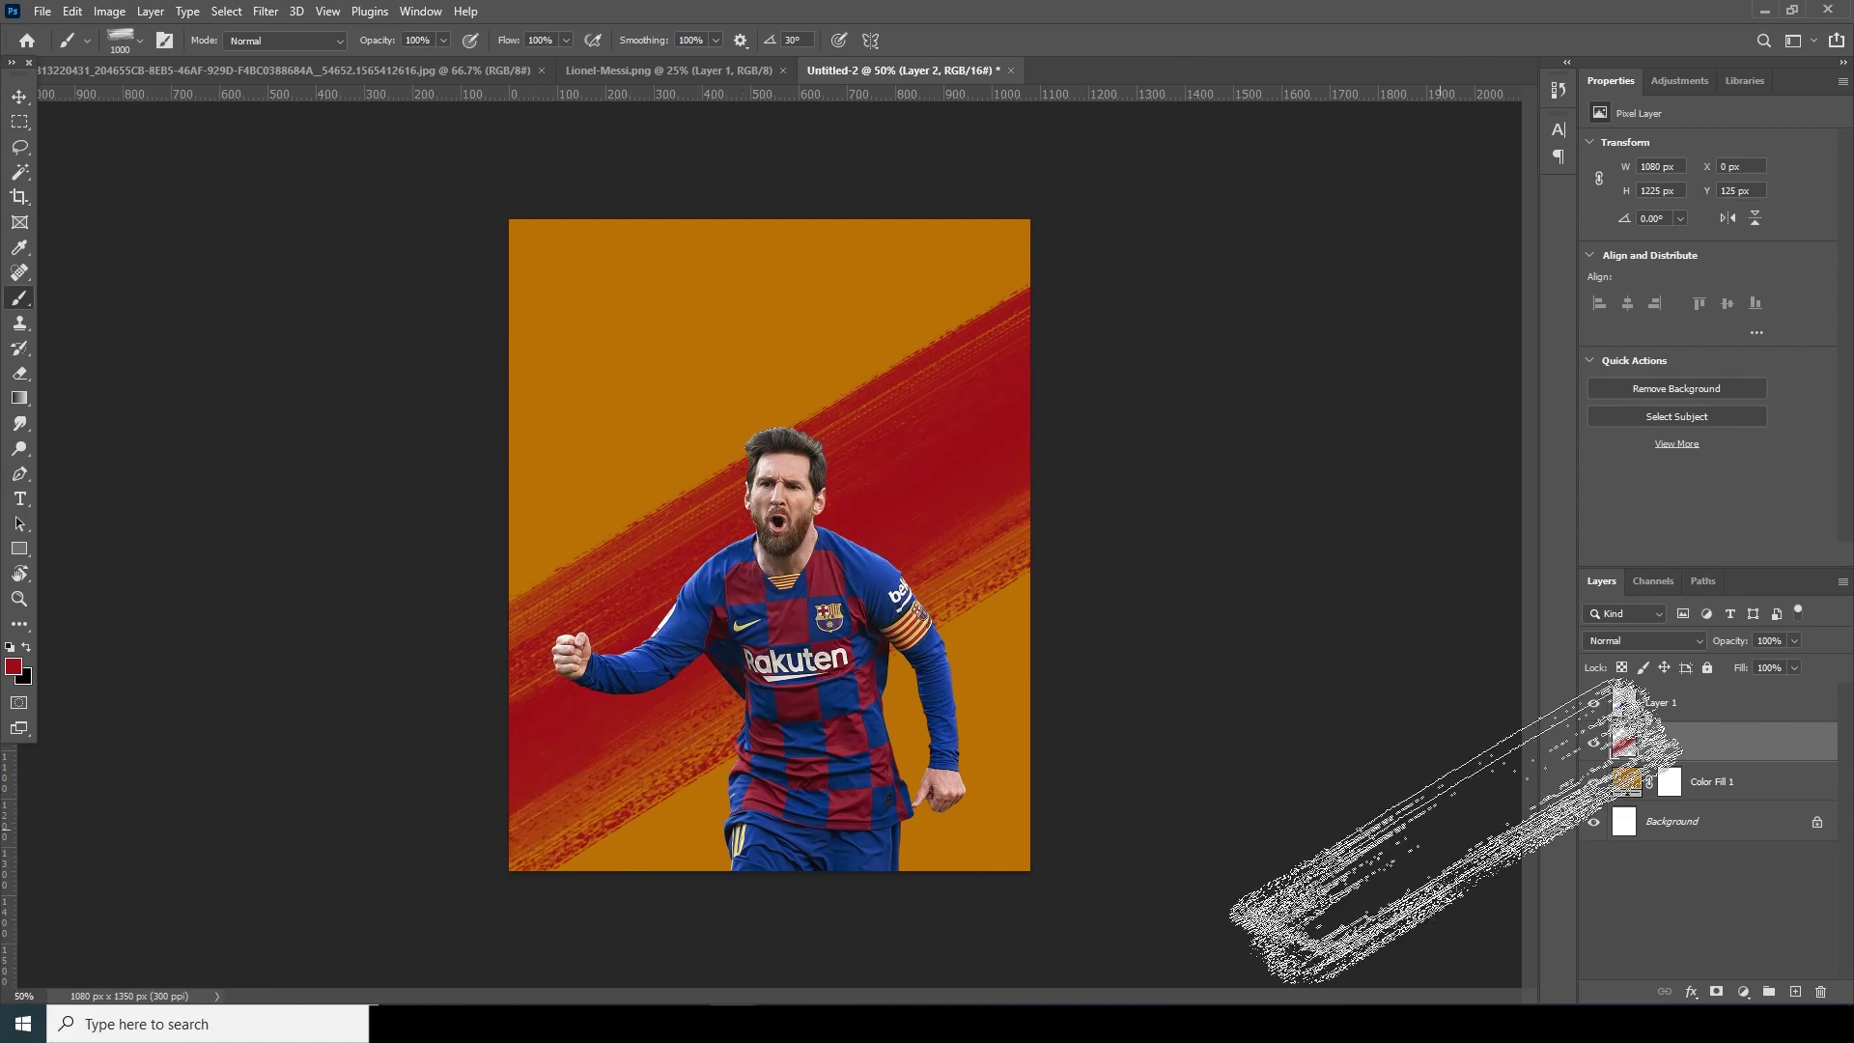
Mask Layer 2 and paint out red strokes along a diagonal and at the lower left
left_click(1716, 995)
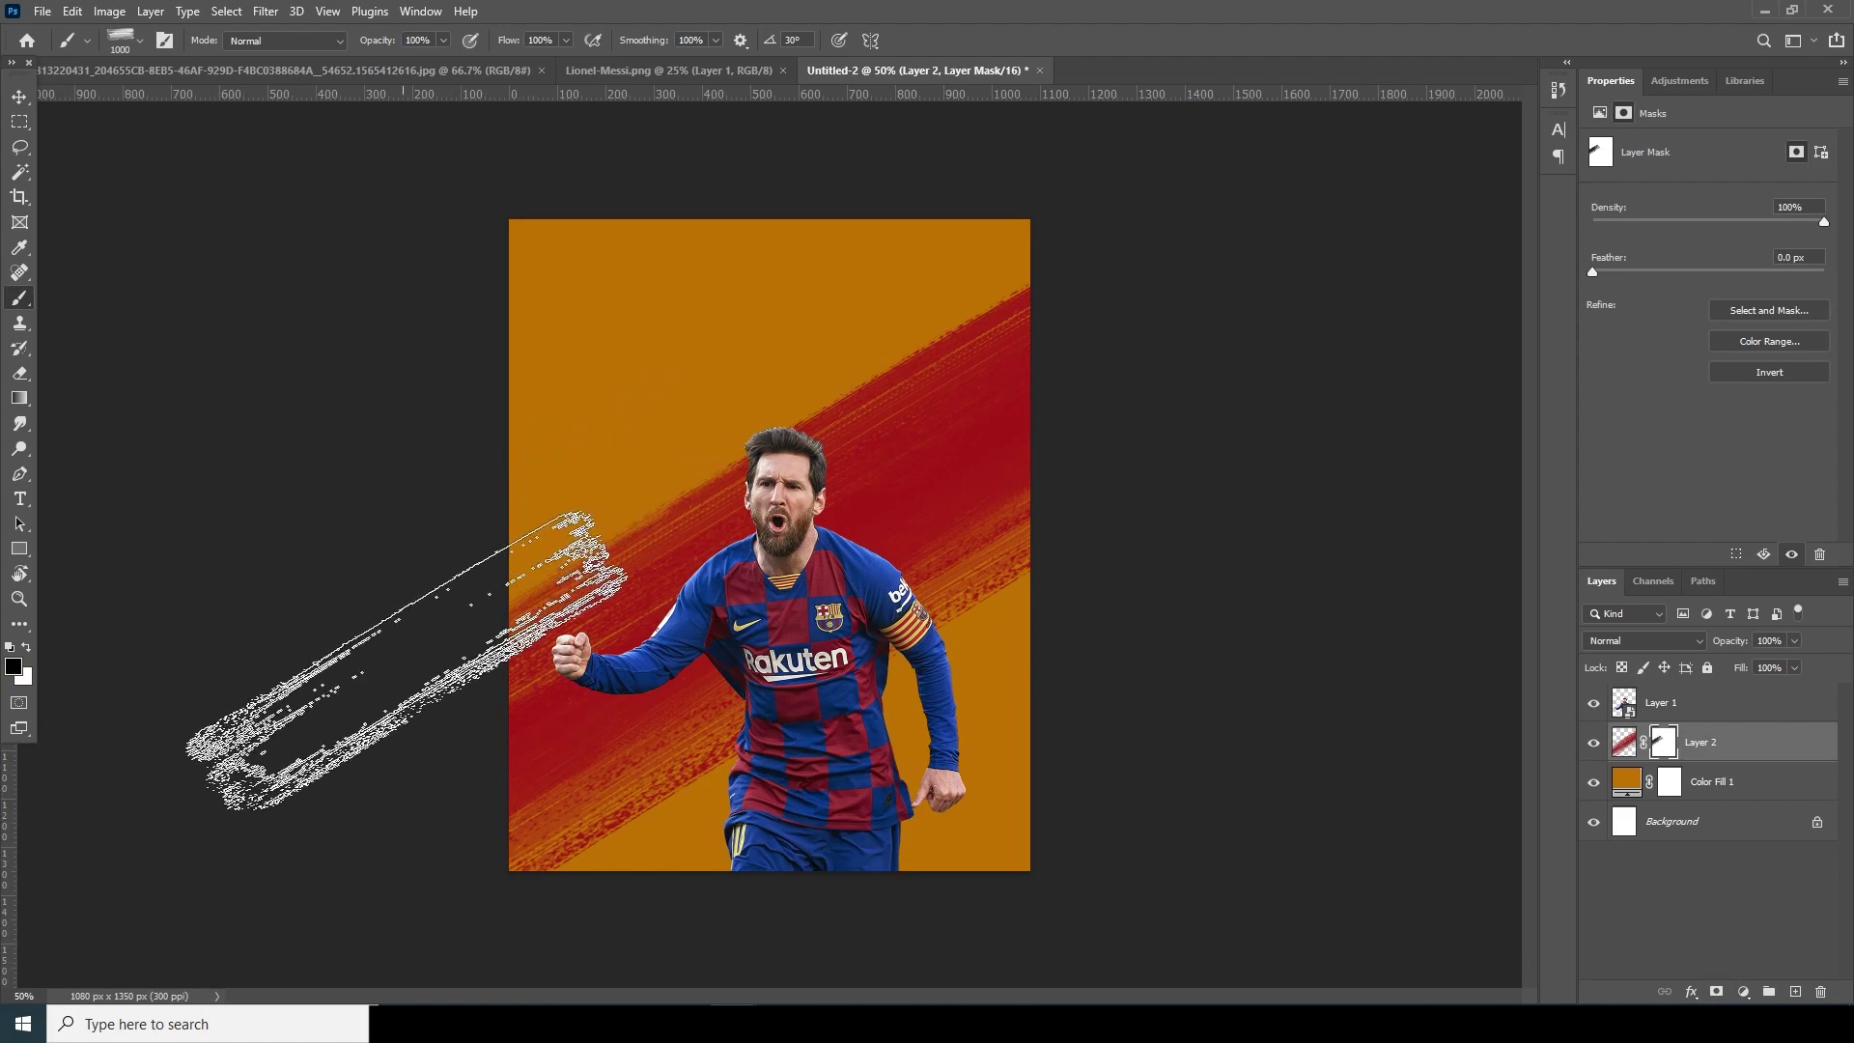
mouse_move(1034, 280)
left_mouse_down()
mouse_move(155, 483)
mouse_move(530, 530)
mouse_move(206, 570)
mouse_move(585, 473)
mouse_move(471, 590)
mouse_move(128, 683)
mouse_move(663, 486)
left_mouse_up()
mouse_move(3, 888)
left_mouse_down()
mouse_move(476, 807)
mouse_move(828, 849)
mouse_move(621, 869)
mouse_move(656, 820)
mouse_move(1117, 662)
mouse_move(1200, 476)
mouse_move(870, 827)
mouse_move(1169, 536)
mouse_move(837, 816)
mouse_move(1077, 618)
mouse_move(1096, 768)
left_mouse_up()
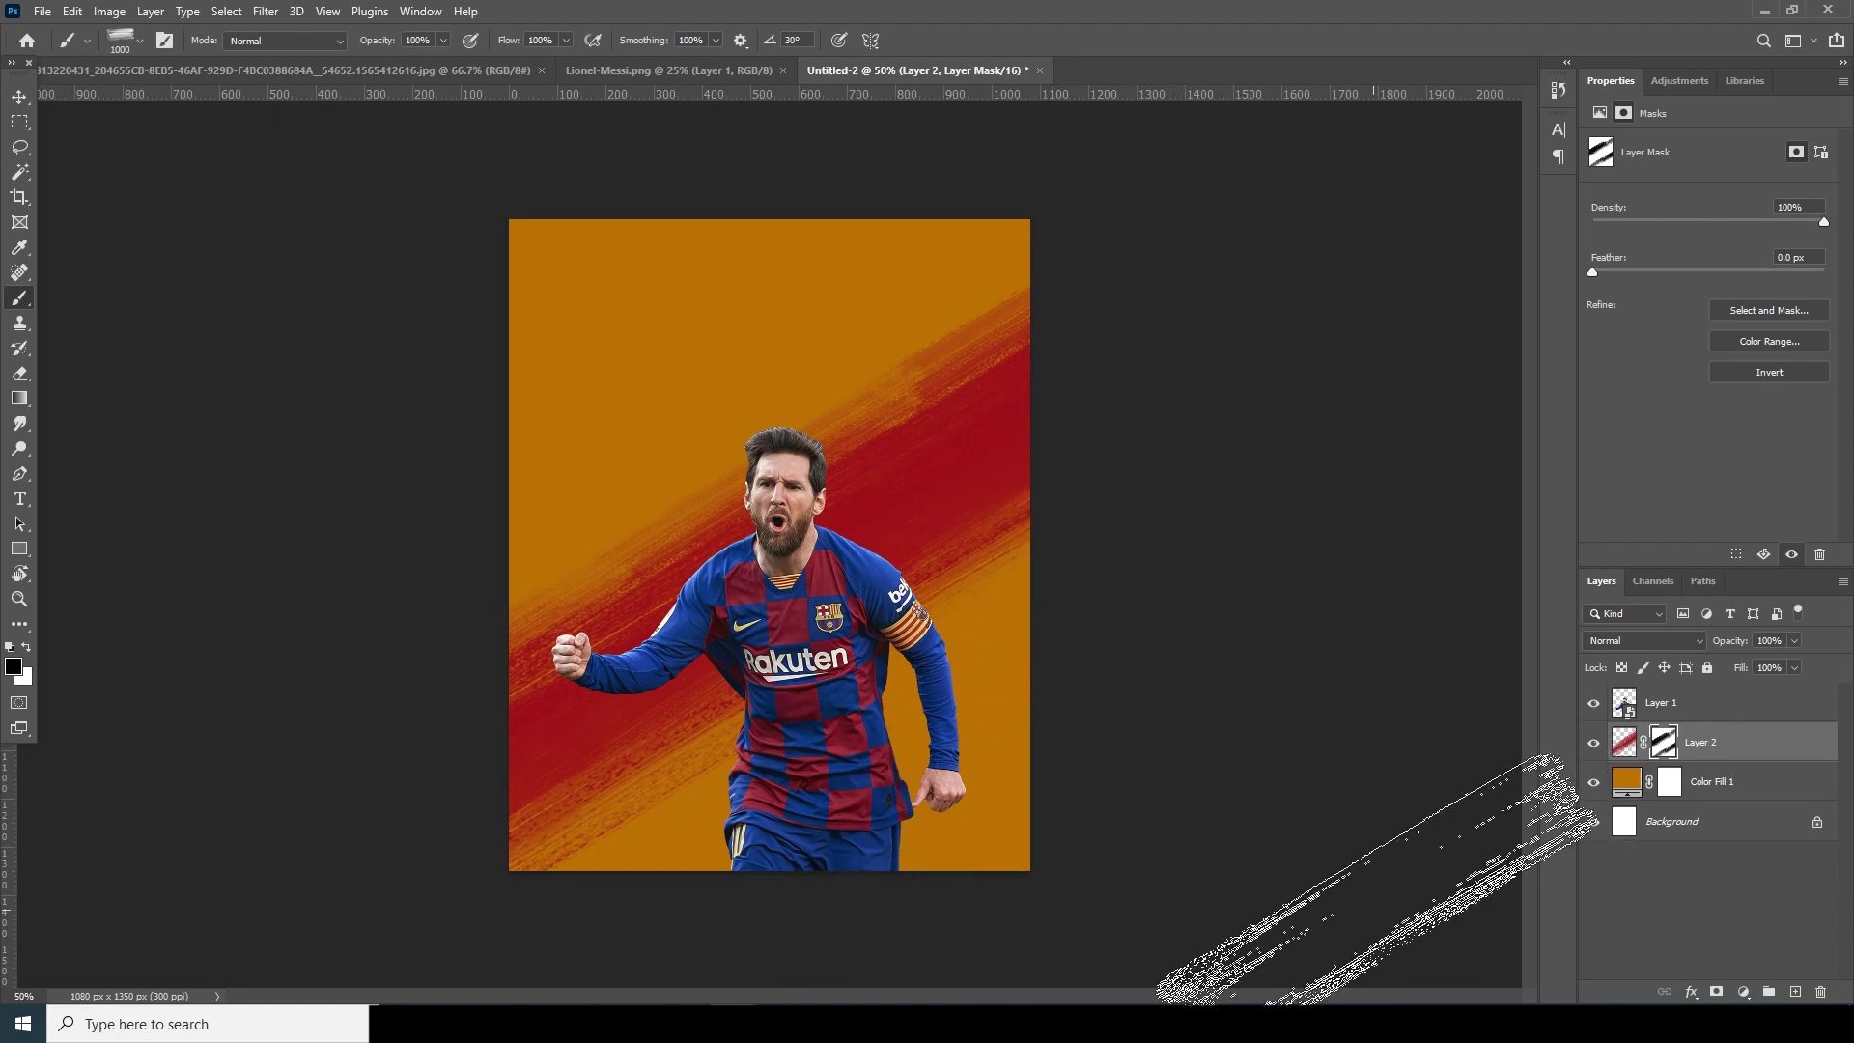
Target Layer 2's pixels and choose a Dried Blood Splatters brush
left_click(1626, 744)
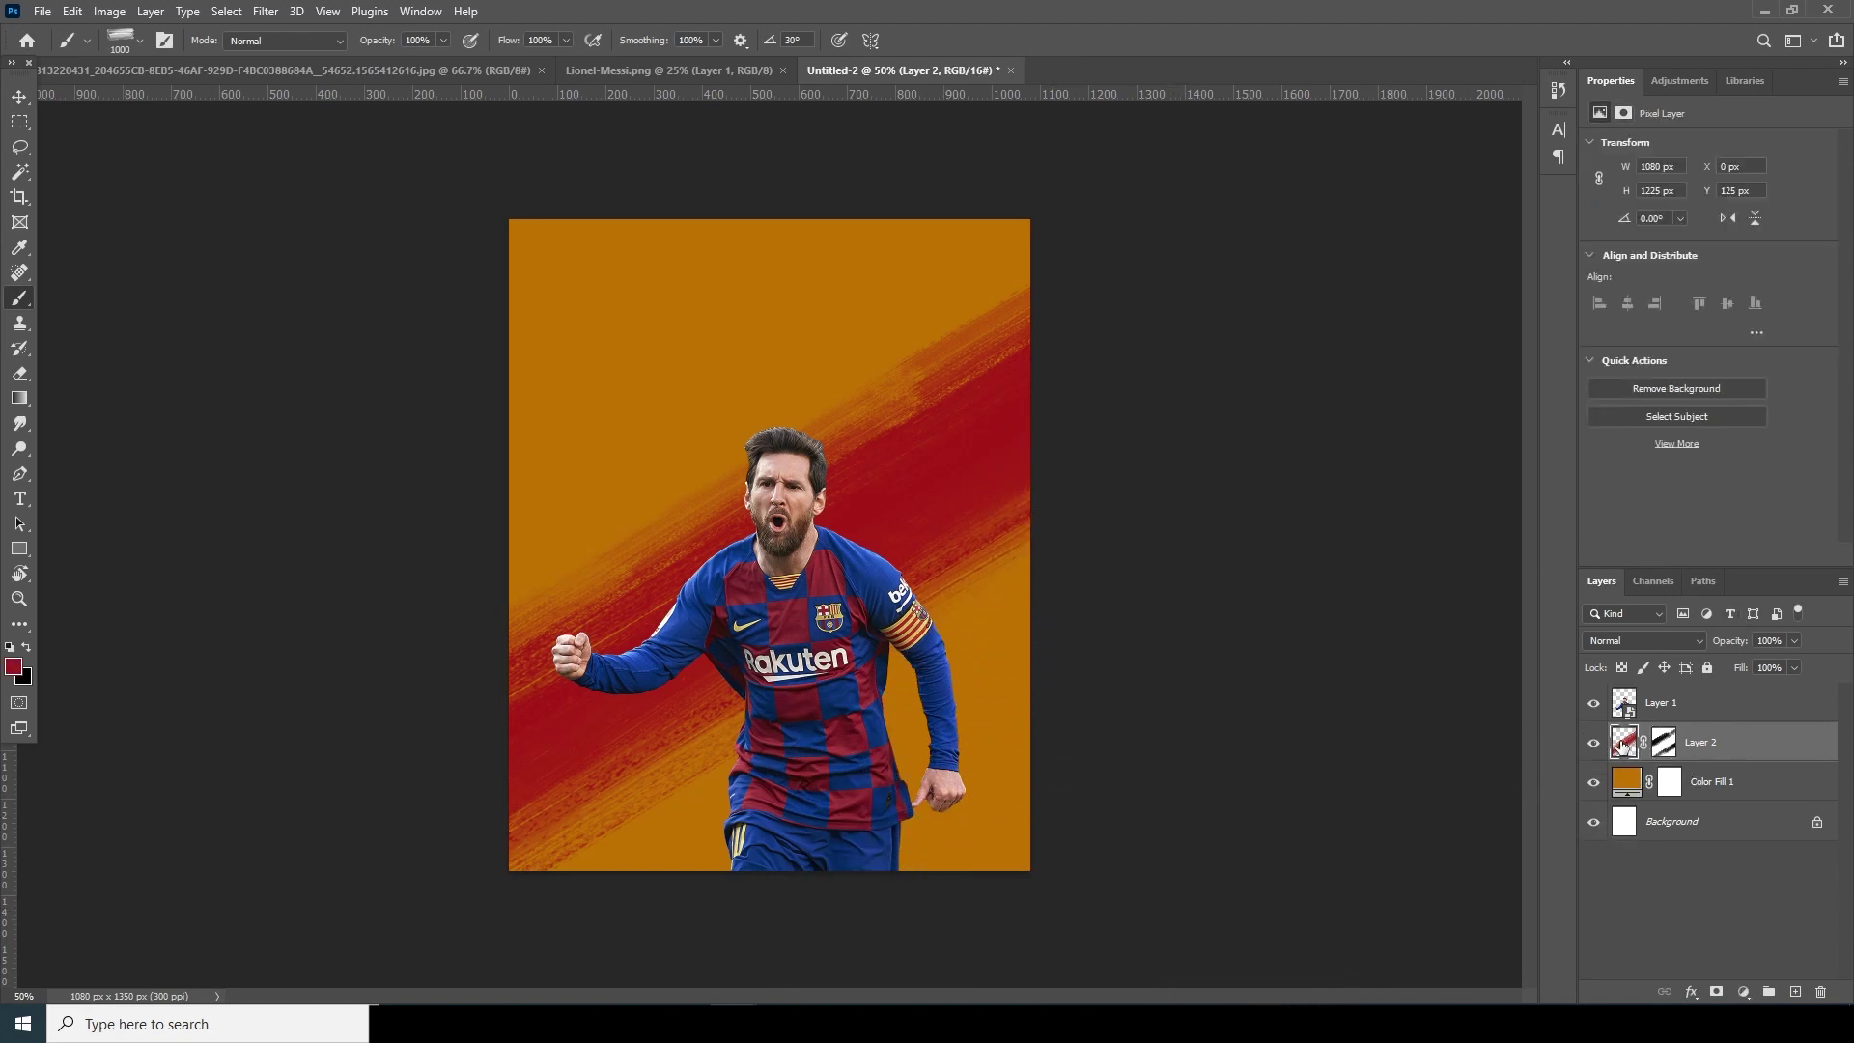
left_click(141, 40)
scroll(232, 327, "down", 6)
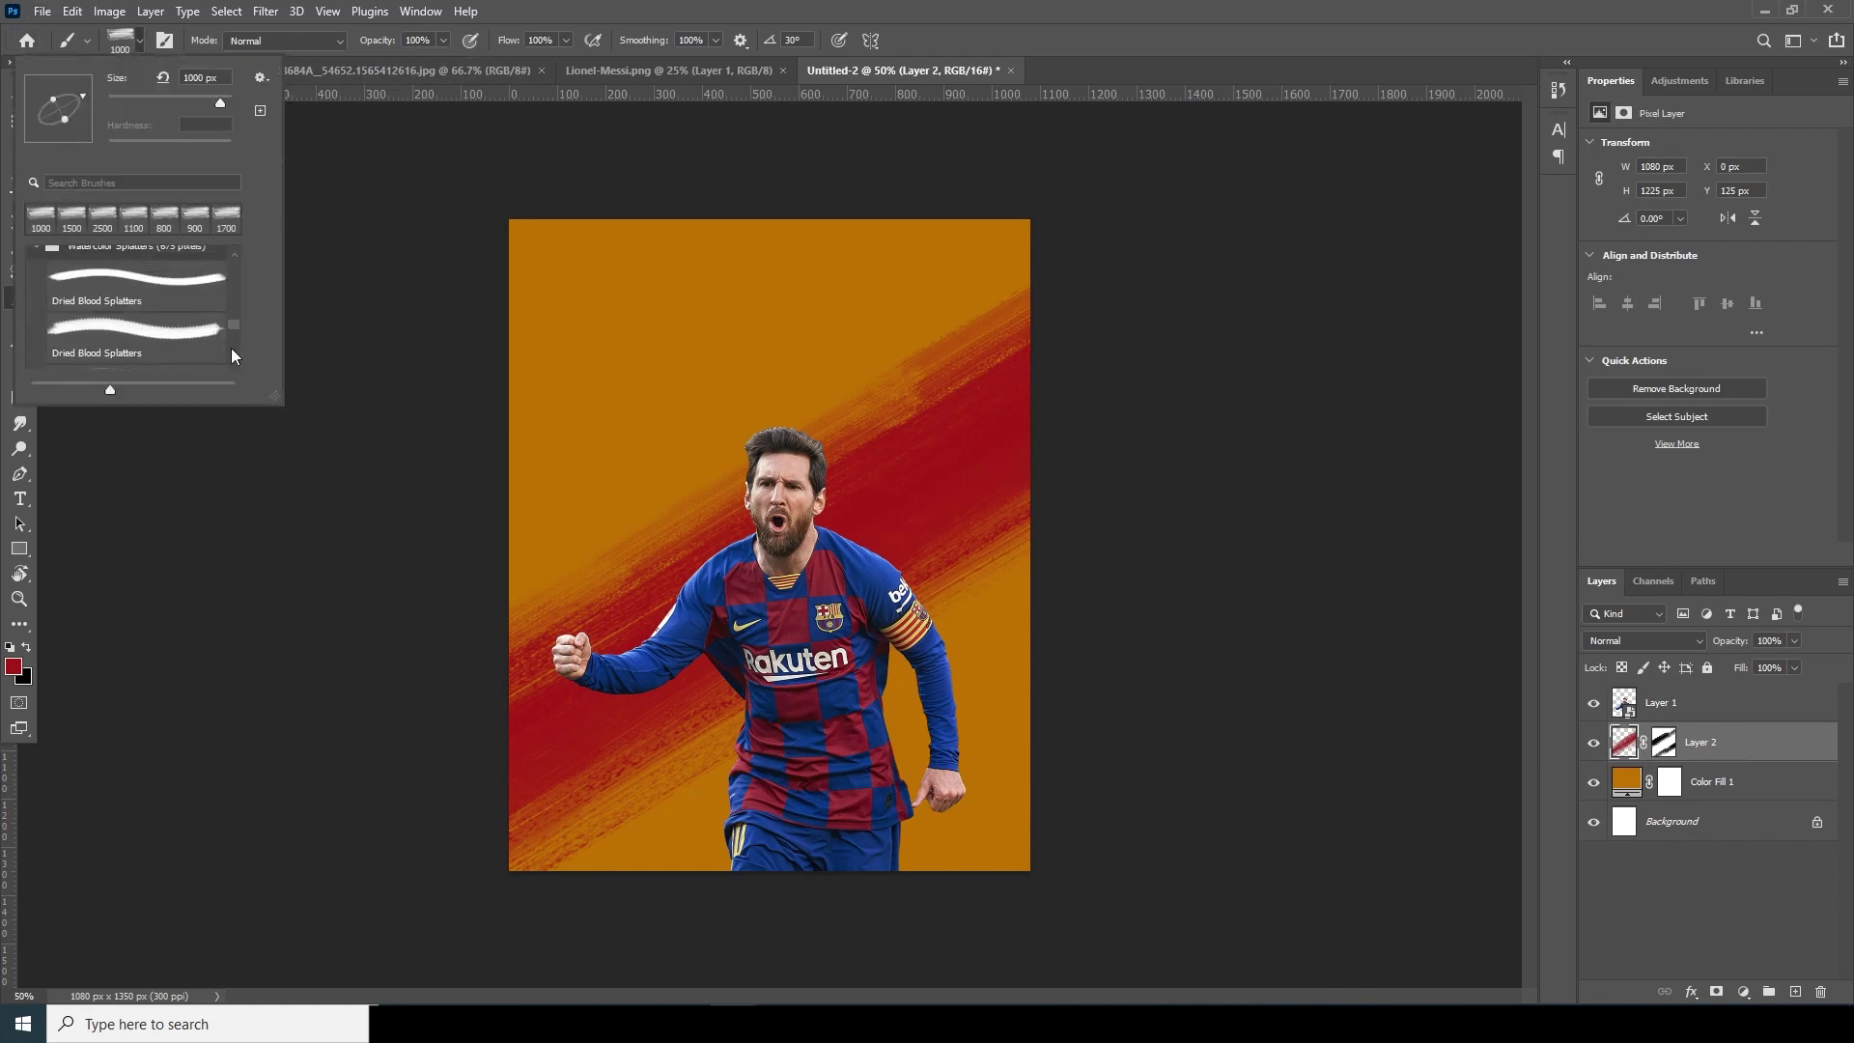
scroll(230, 345, "down", 2)
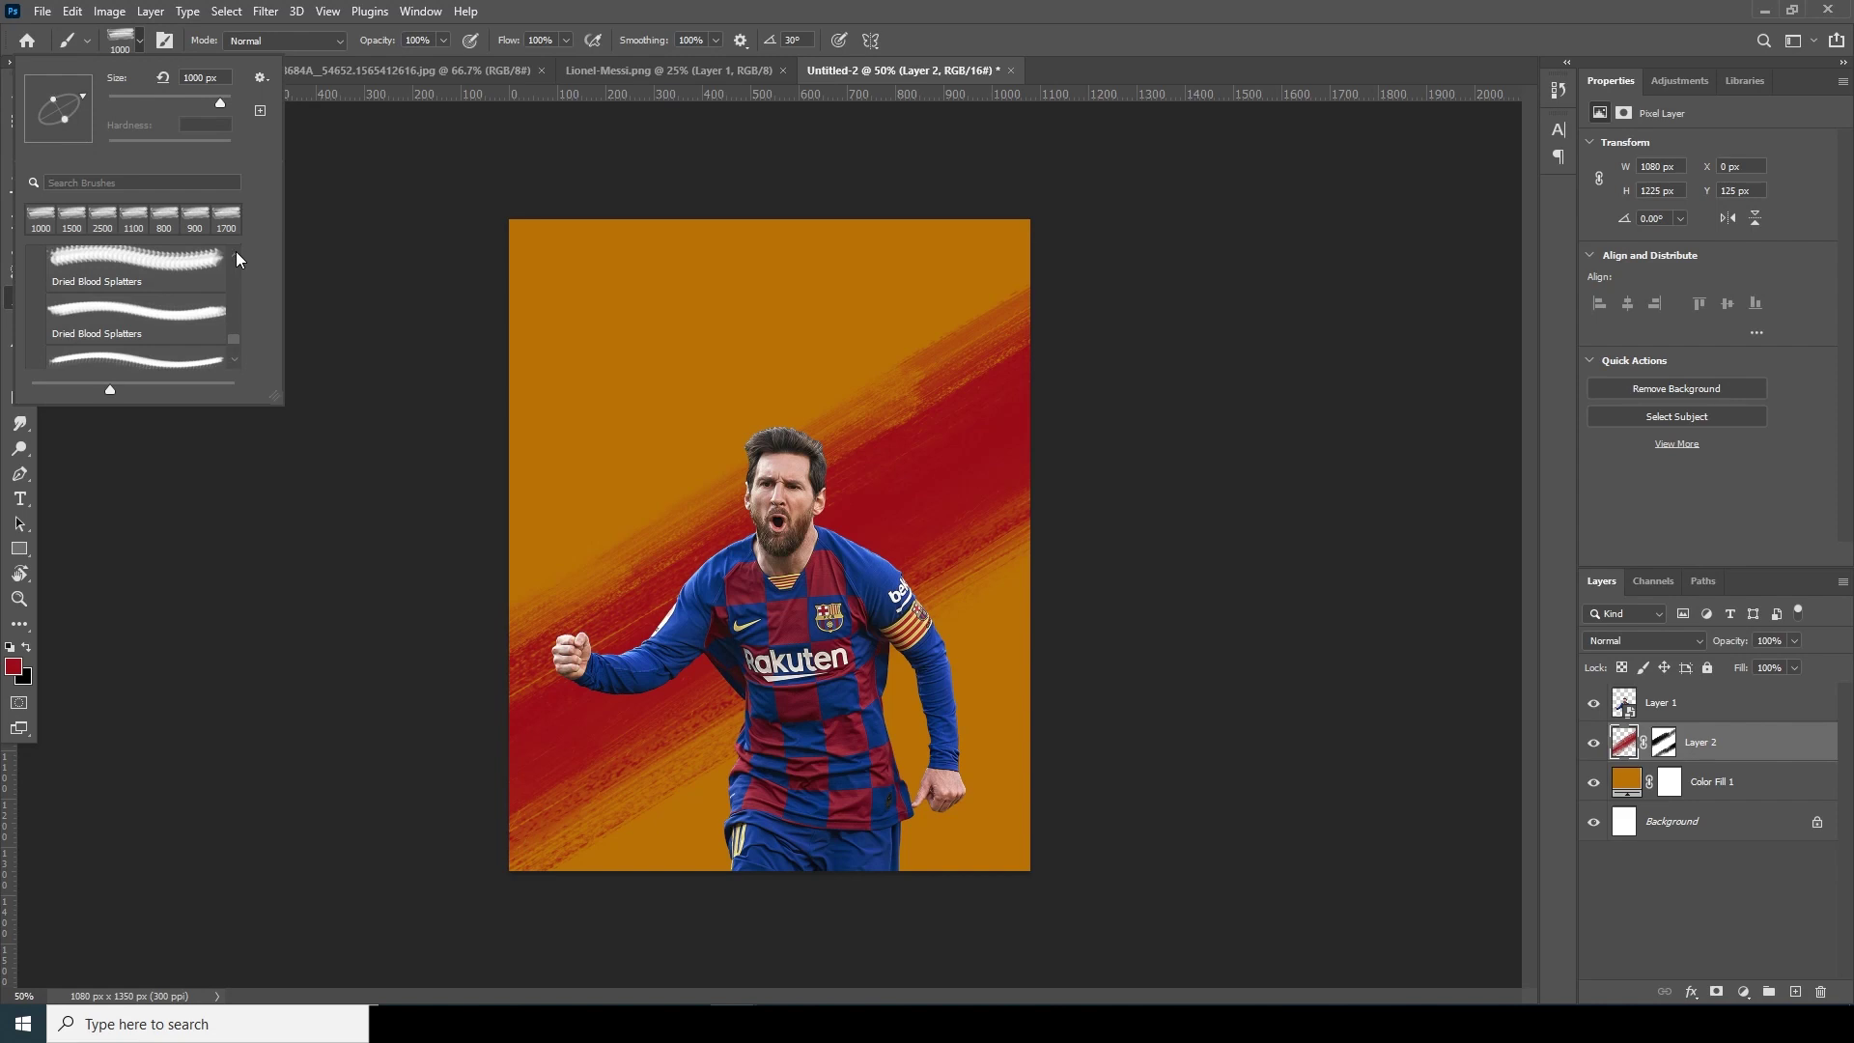
scroll(236, 251, "down", 2)
scroll(236, 251, "up", 3)
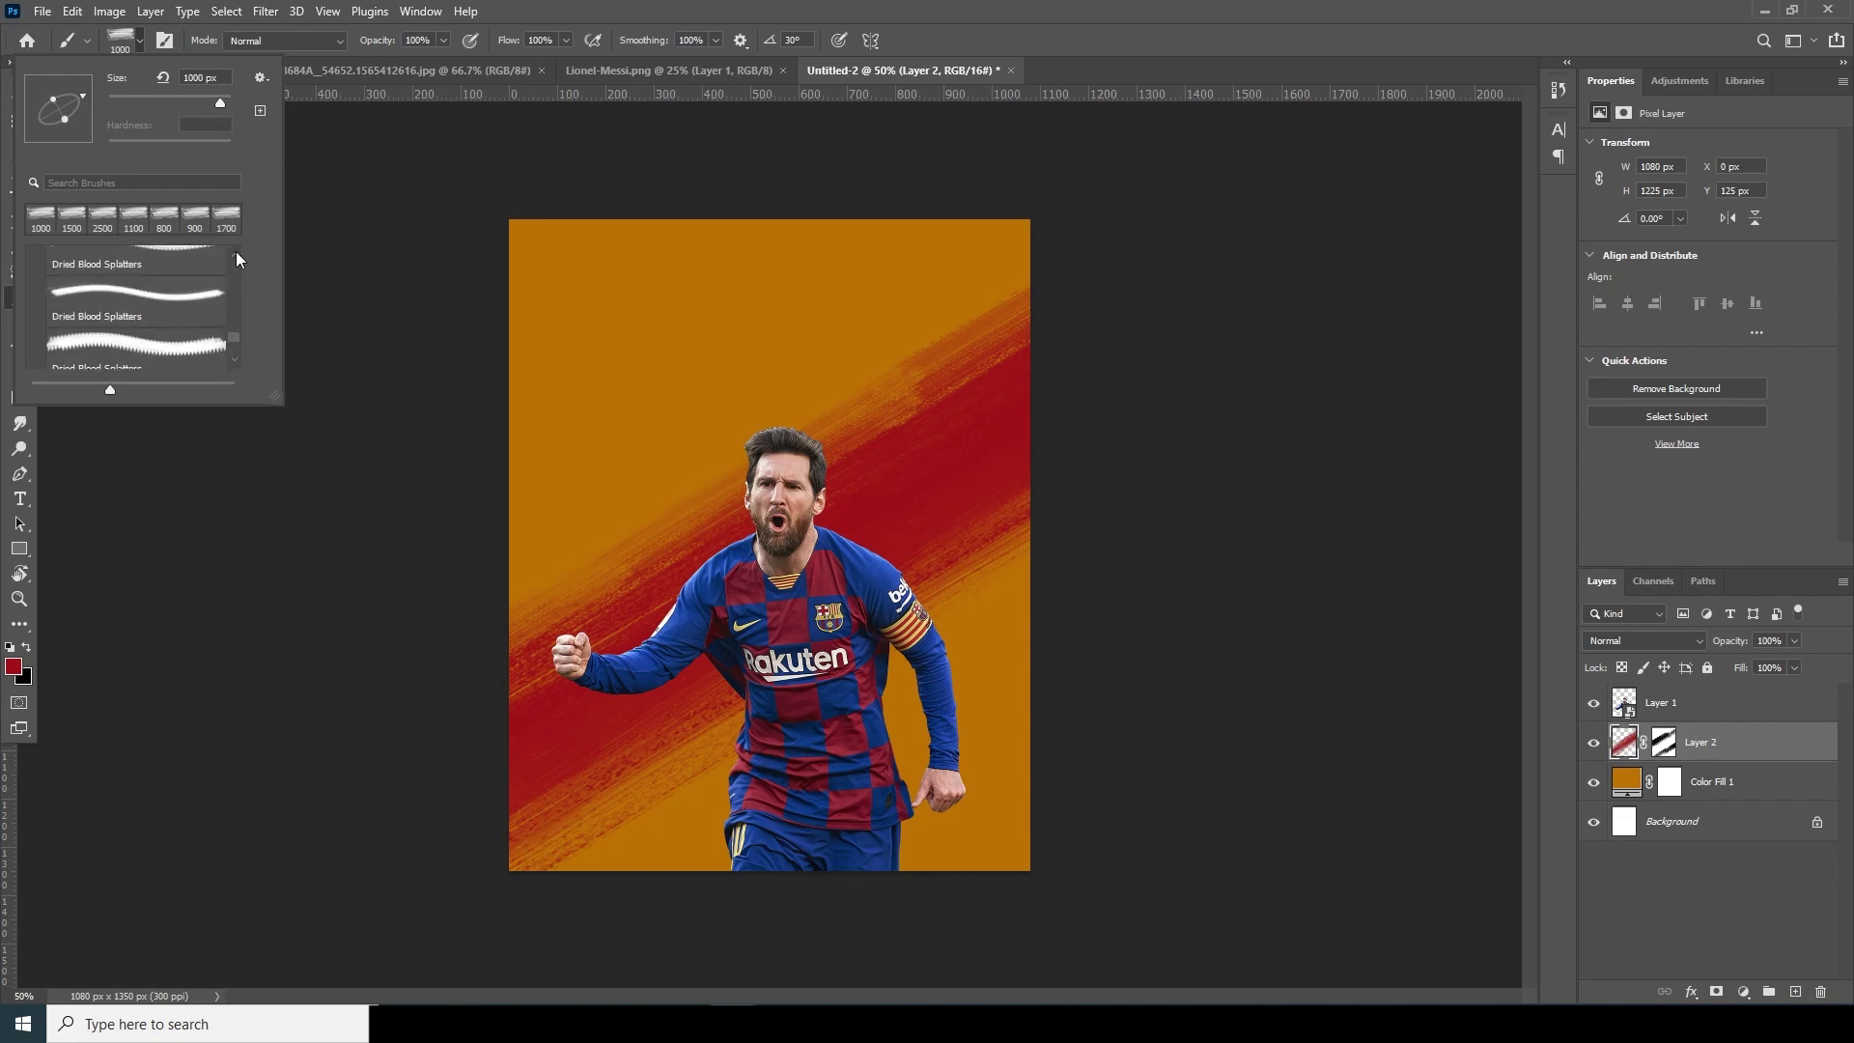
scroll(236, 251, "up", 1)
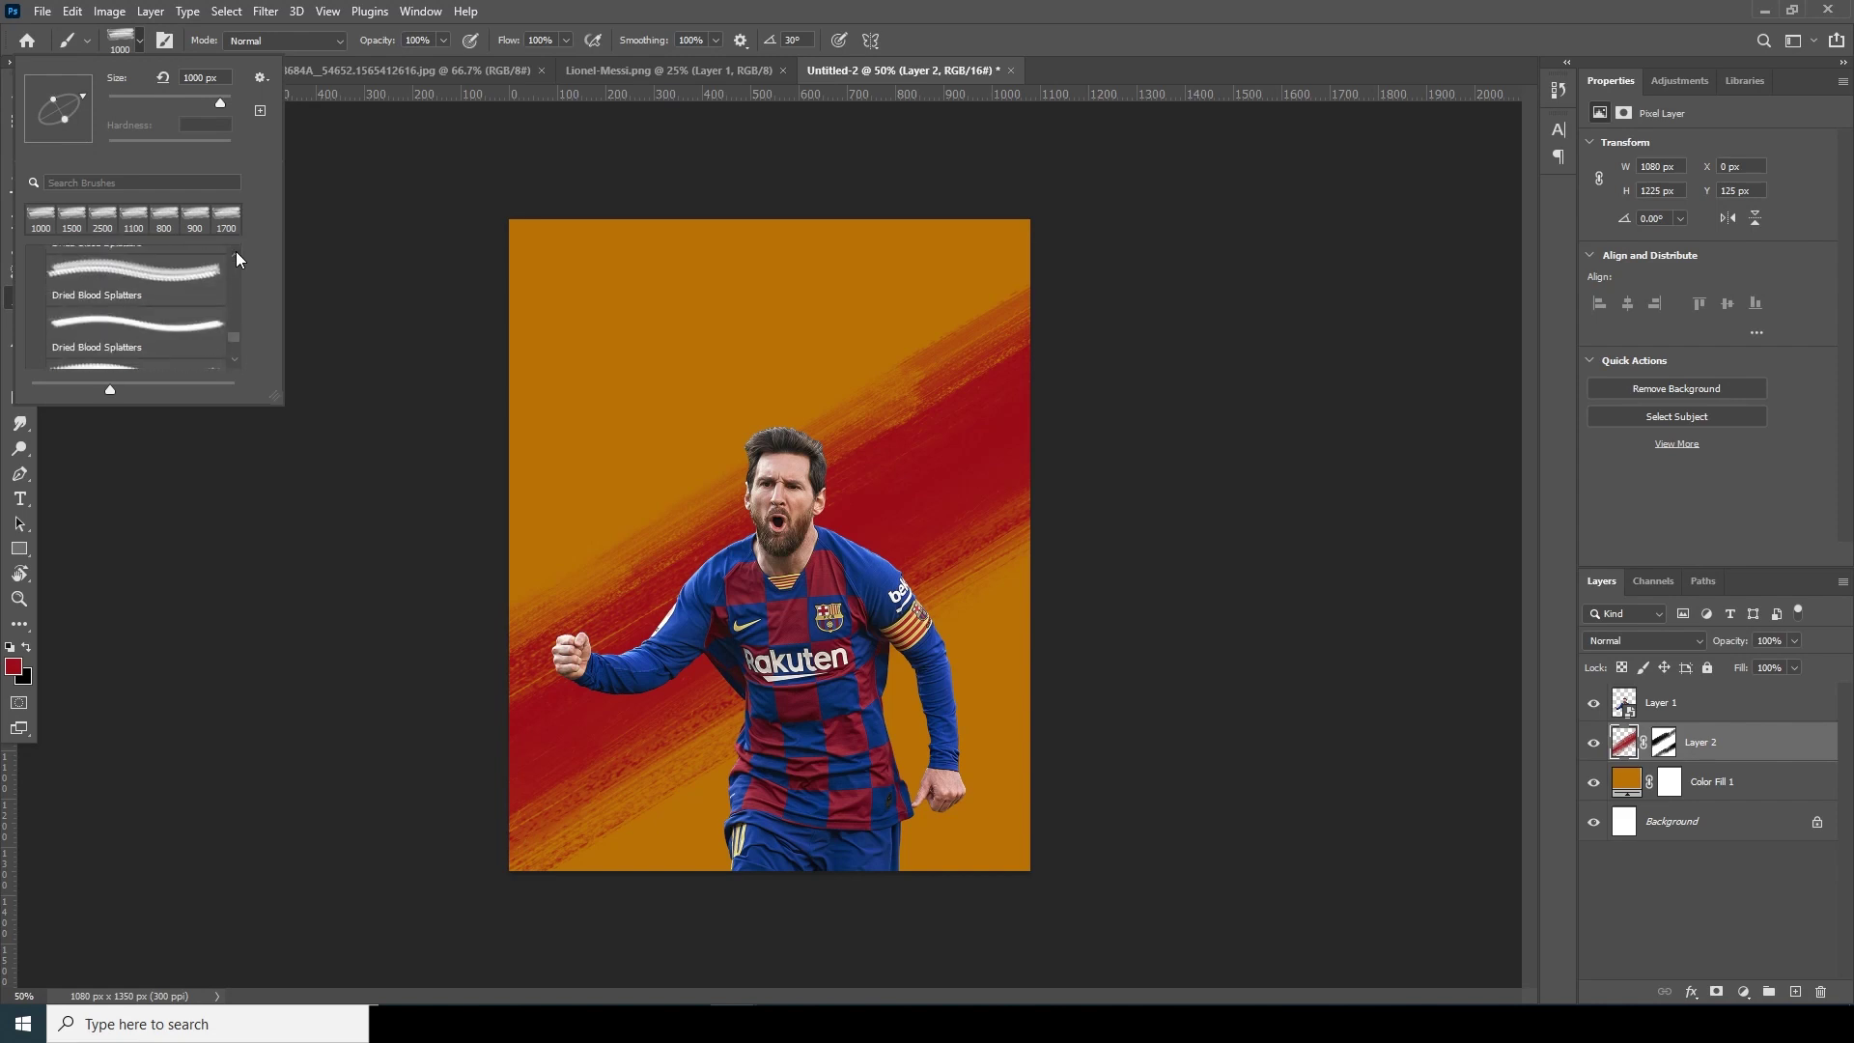
left_click(162, 280)
scroll(174, 307, "down", 2)
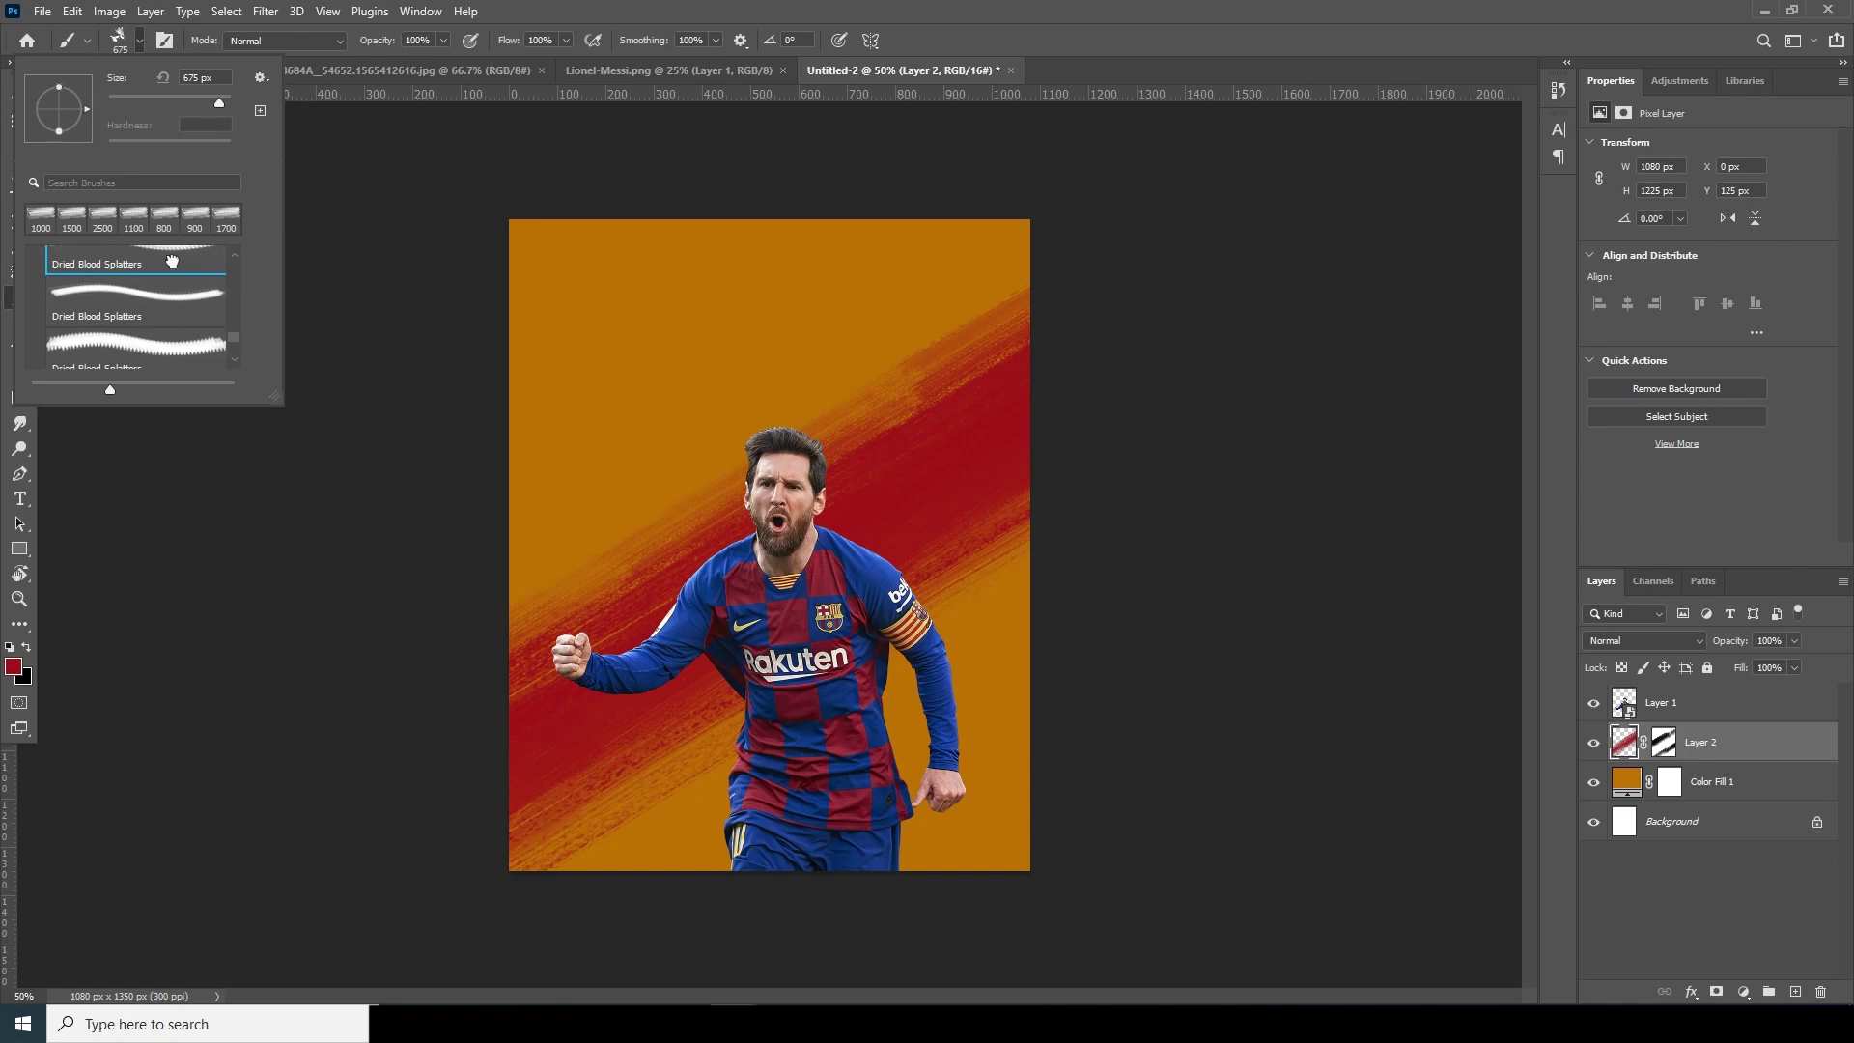
scroll(172, 261, "up", 2)
scroll(230, 261, "up", 1)
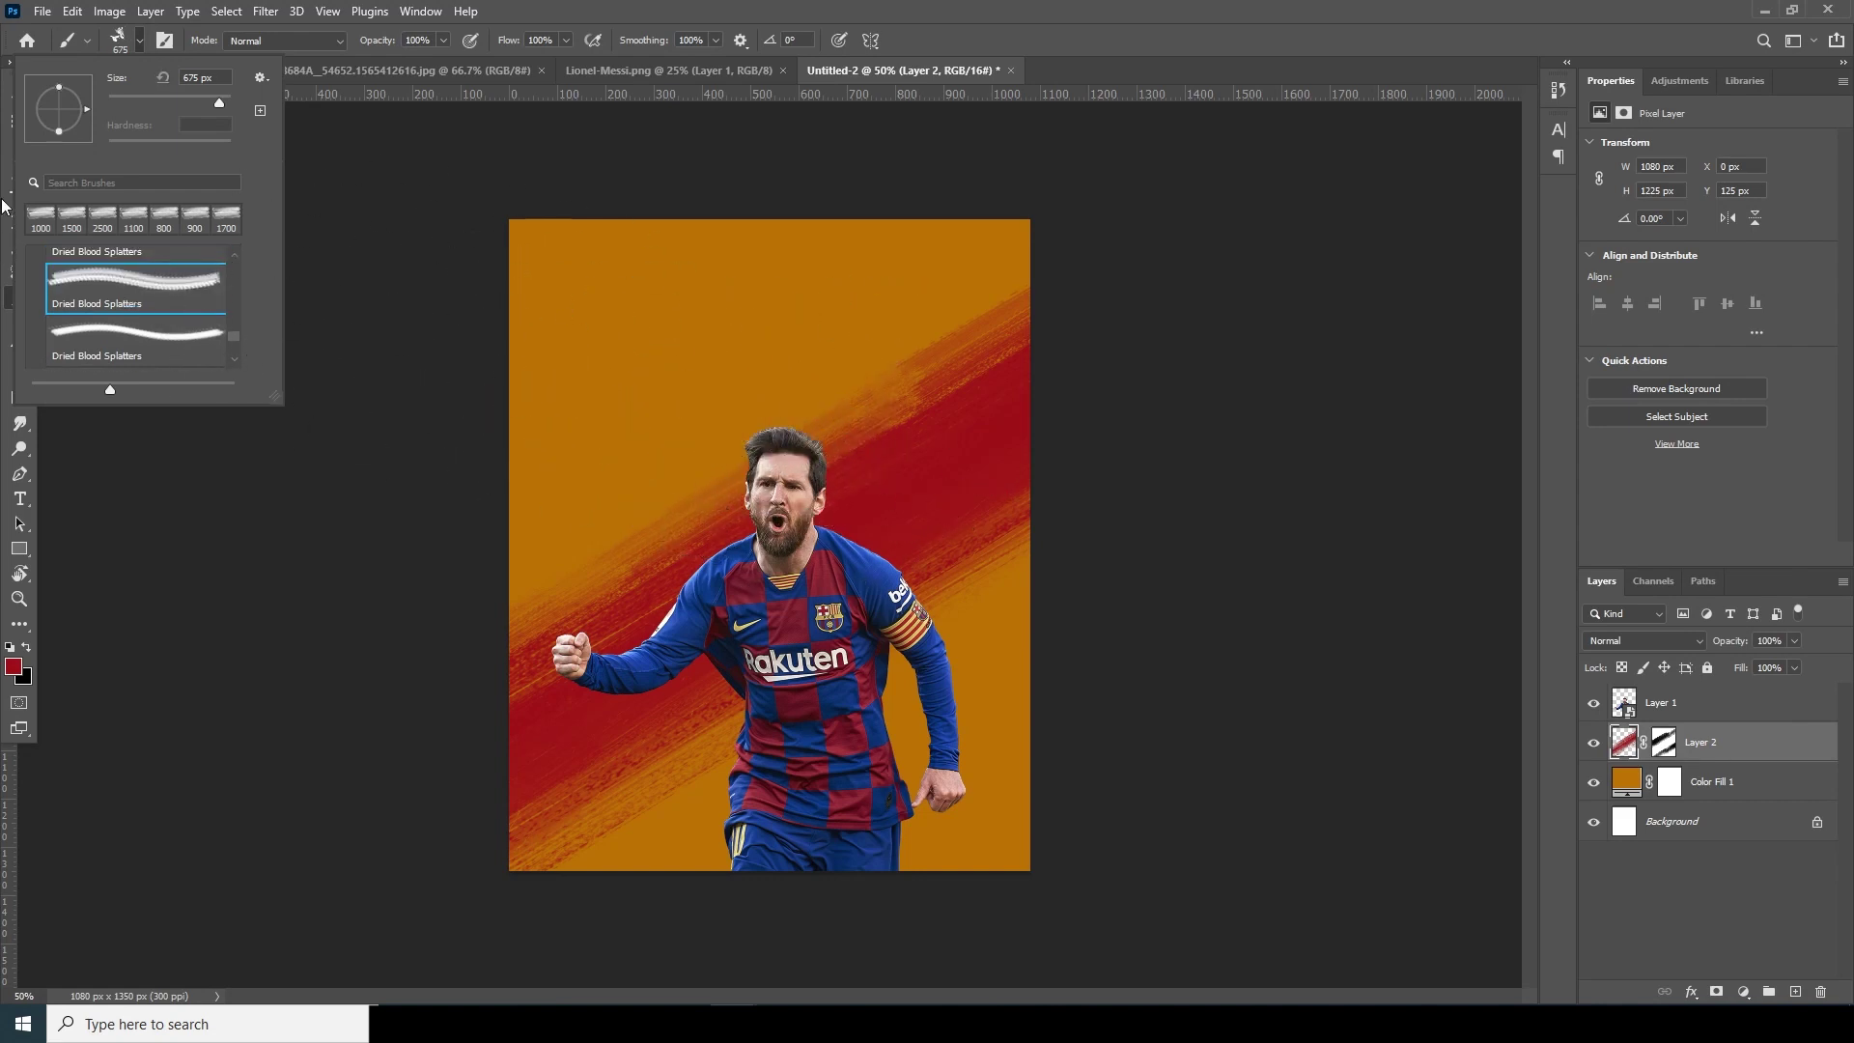
Set the foreground colour to white
left_click(14, 667)
left_click(13, 666)
left_click_drag(1041, 362, 830, 238)
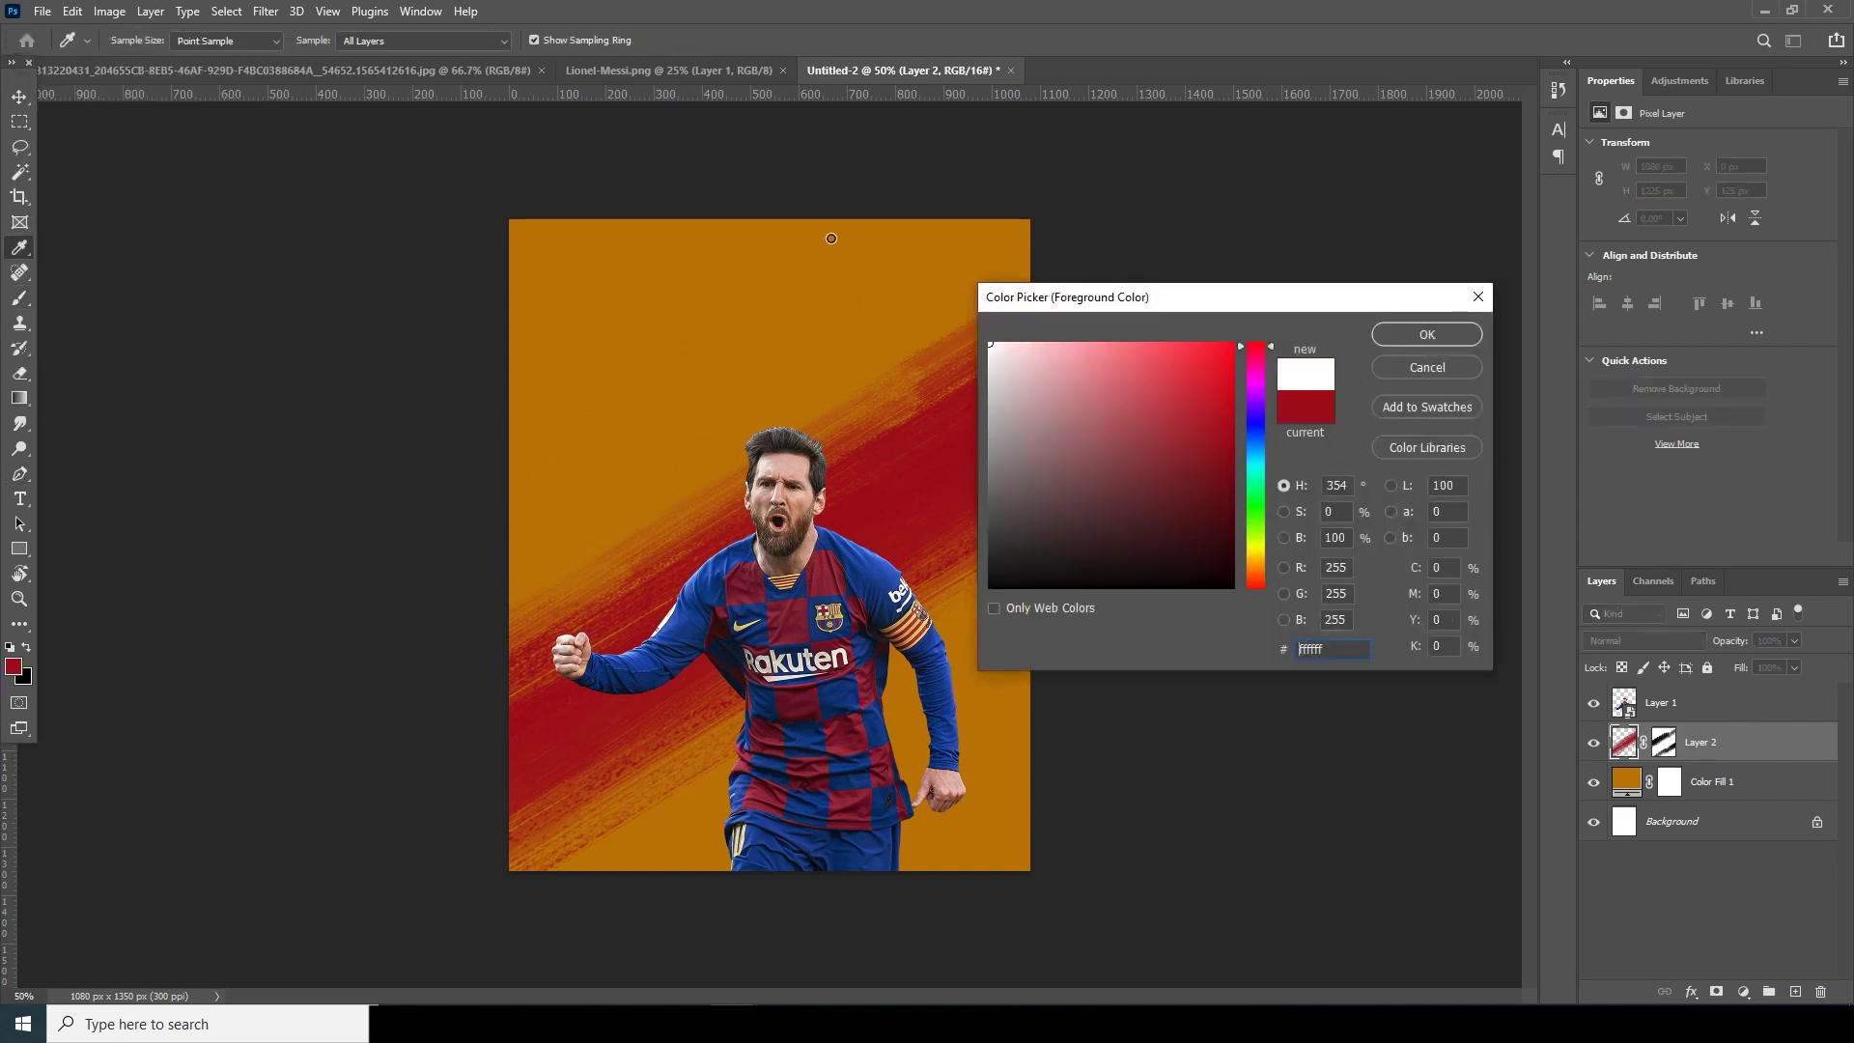
left_click(1403, 336)
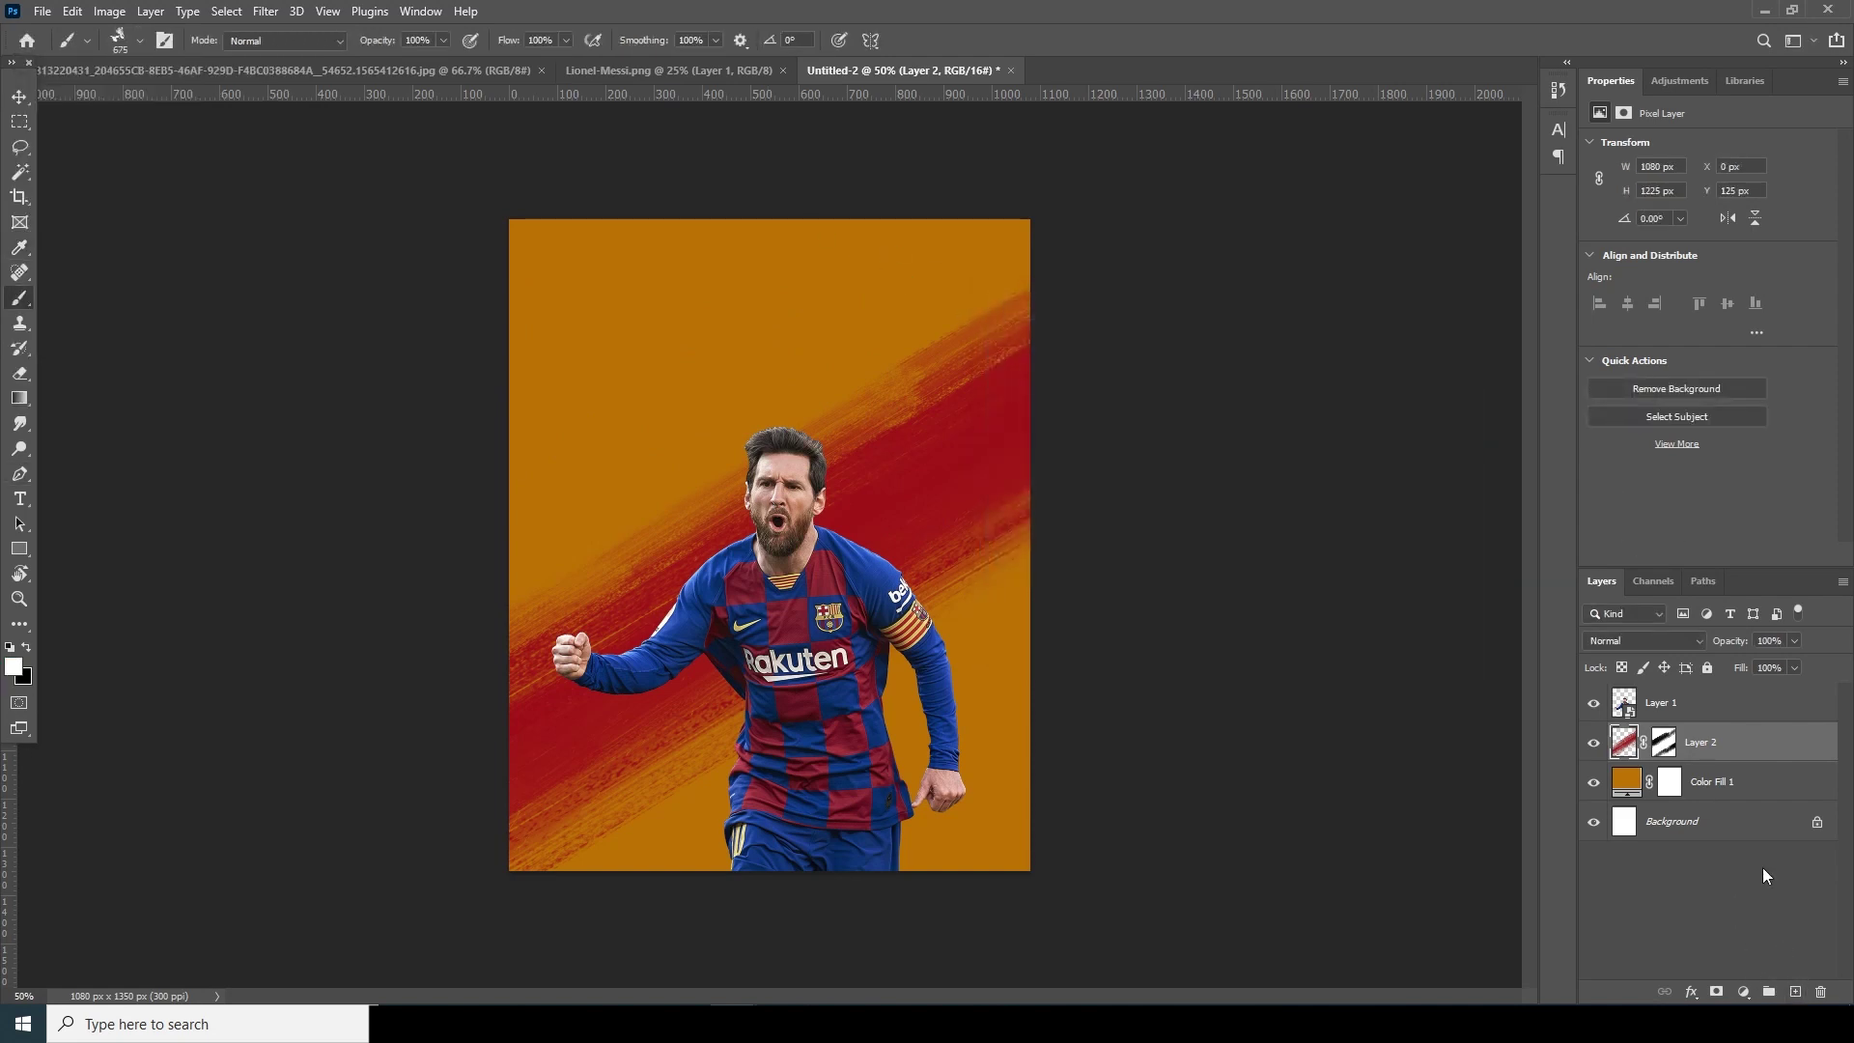
On a new layer, stamp white splatters at the top right and bottom left, plus a larger 1200 px one
left_click(1795, 993)
left_click(959, 282)
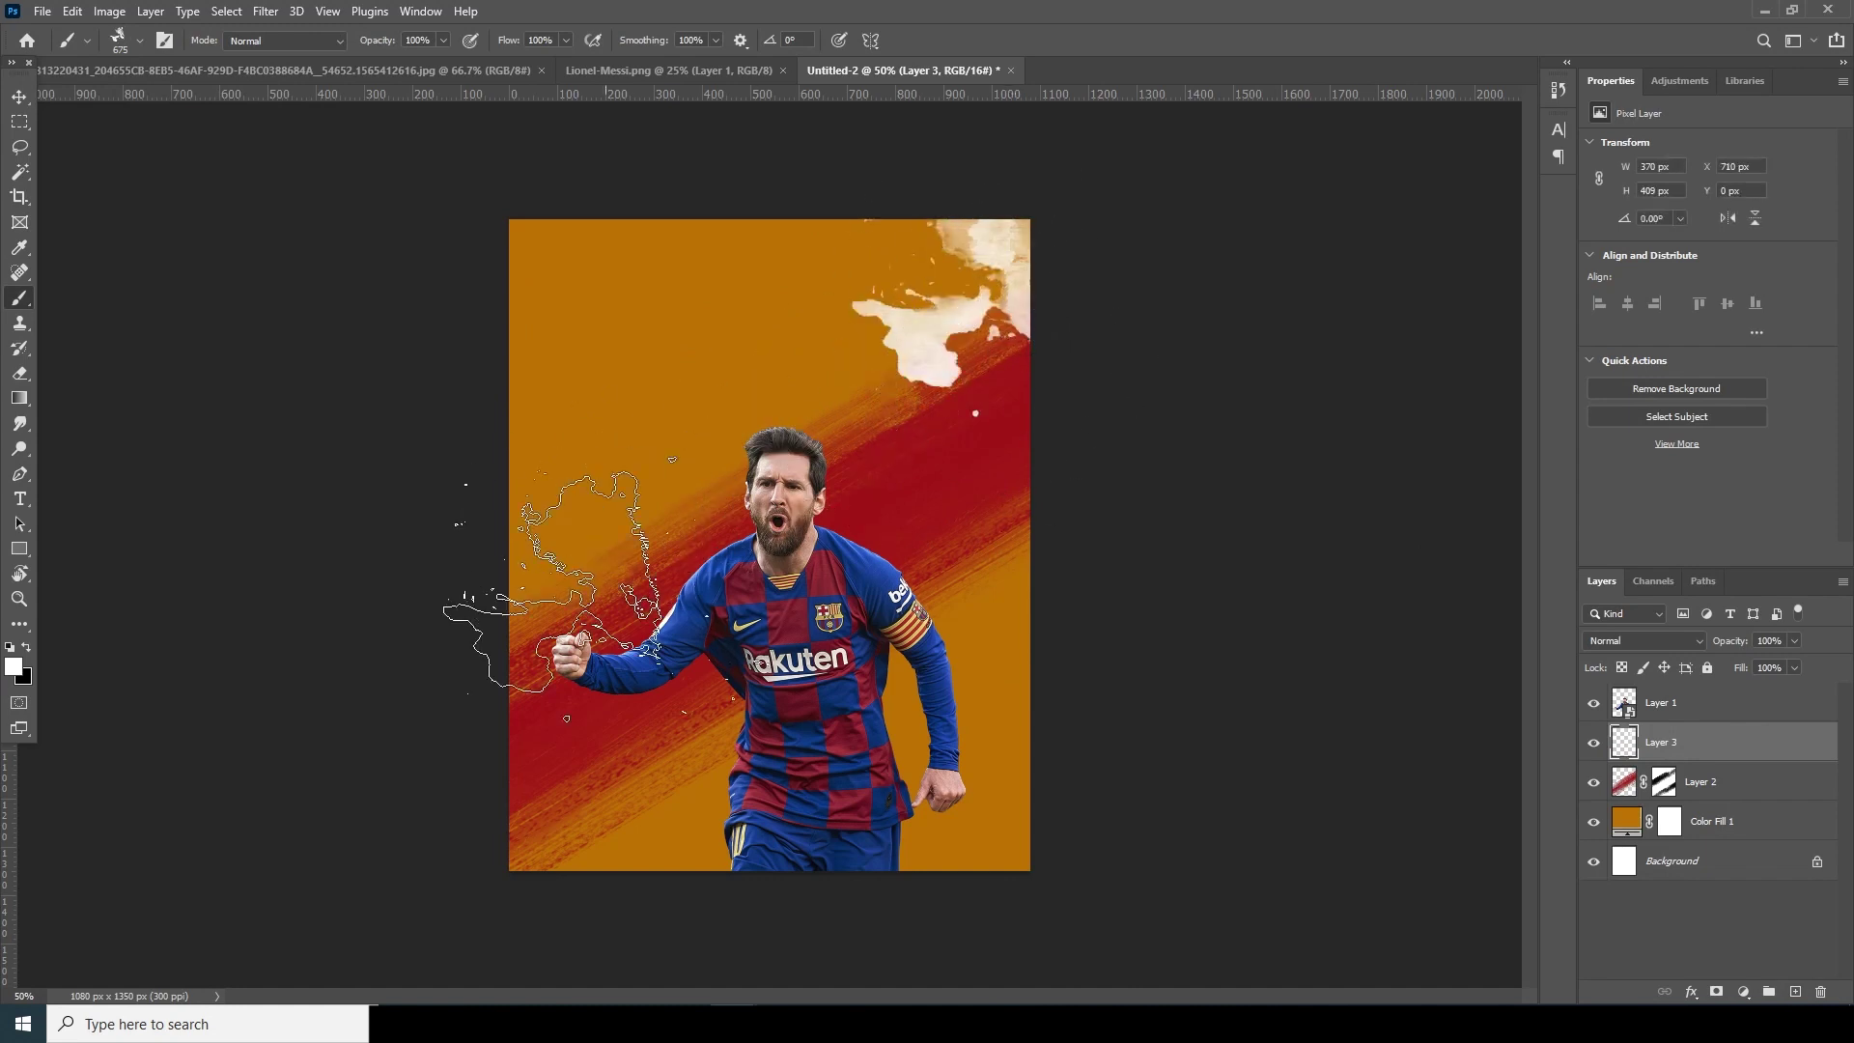
left_click(497, 800)
key("bracketright")
key("bracketright")
key("bracketright")
key("bracketright")
key("bracketright")
key("bracketright")
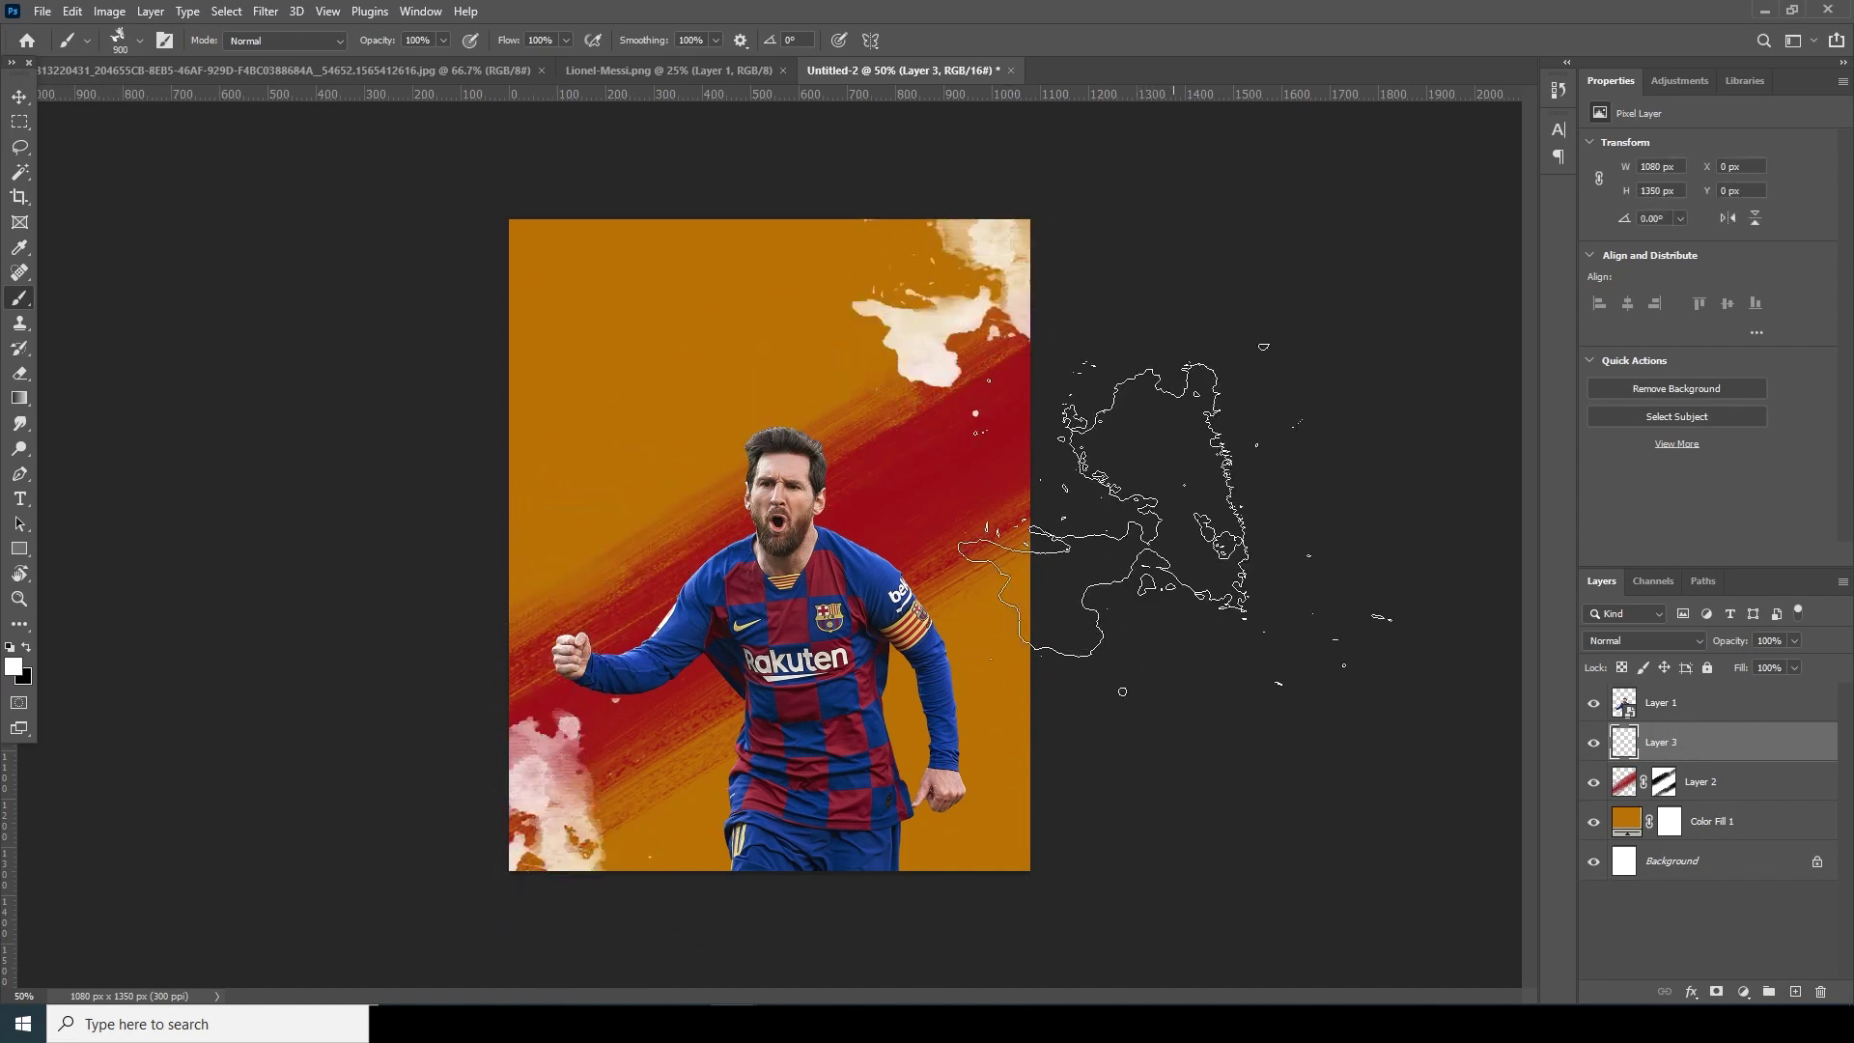
left_click(942, 255)
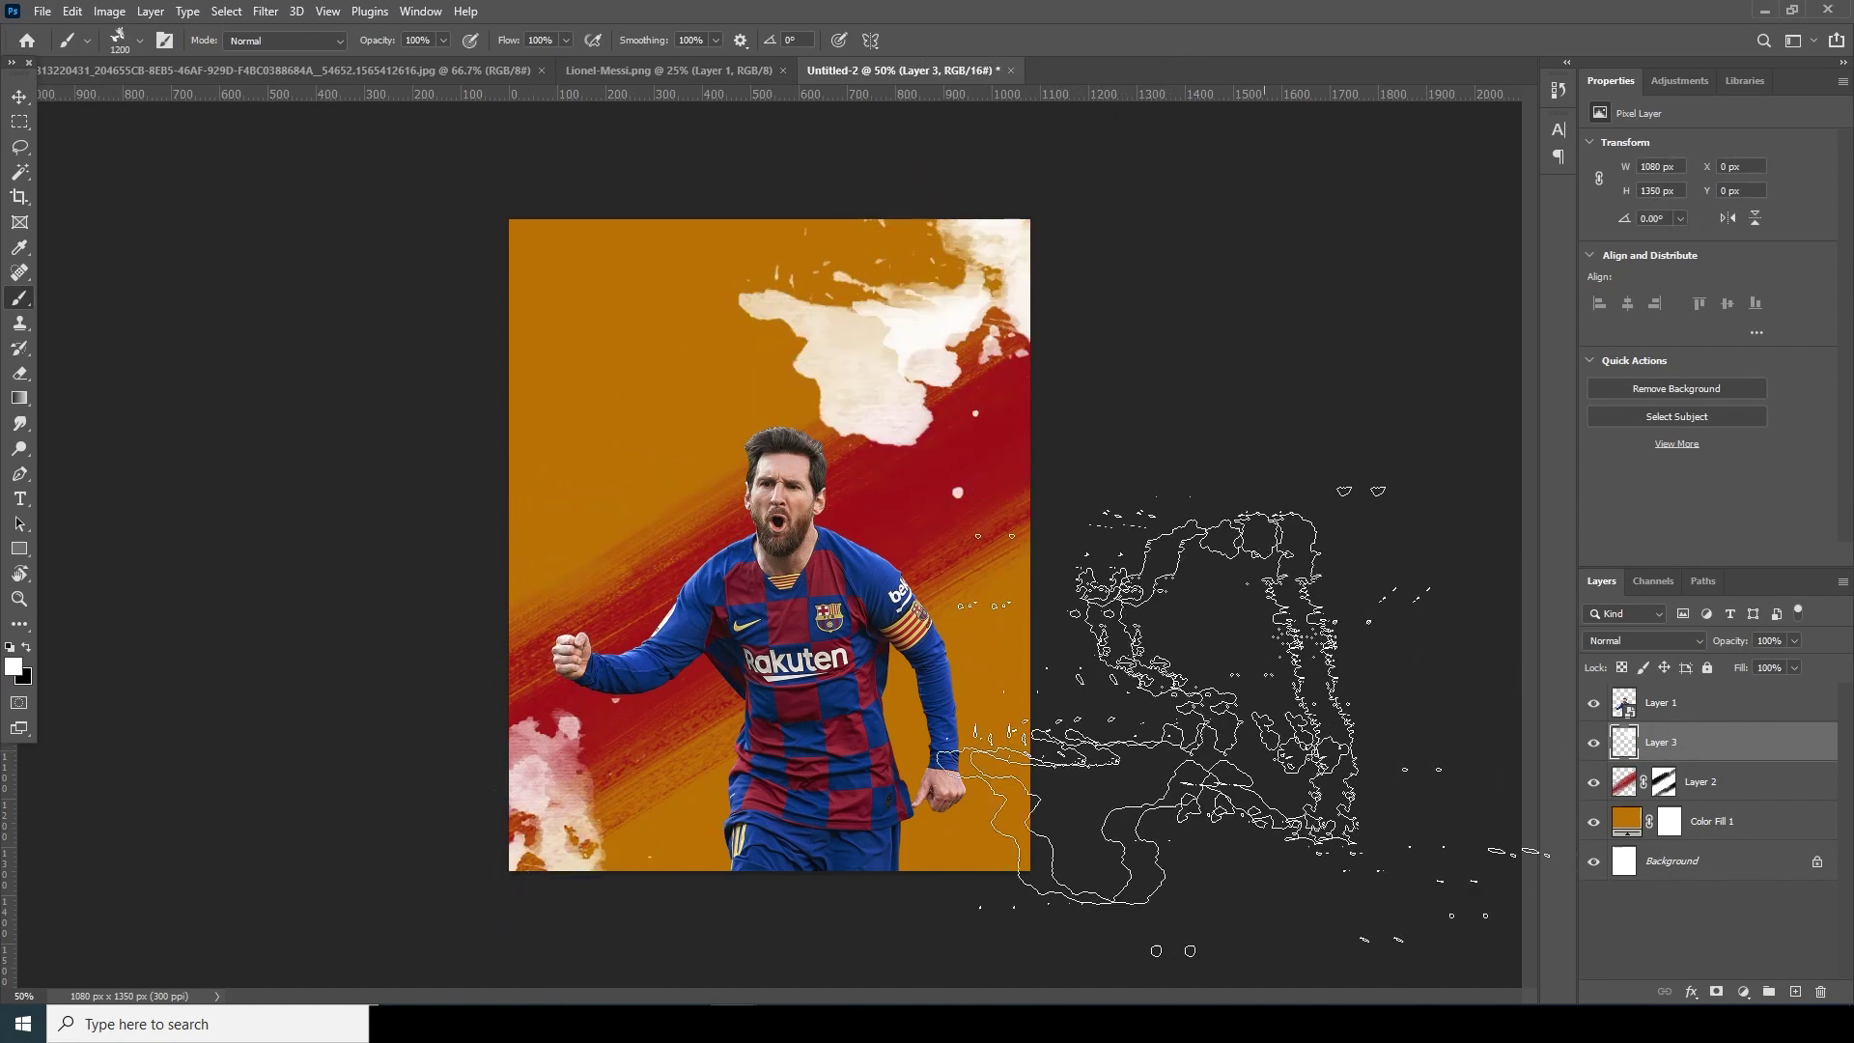
With the third Dried Blood Splatters brush at 1000 px, stamp splatters at the lower left and right edge
left_click(139, 42)
left_click(168, 341)
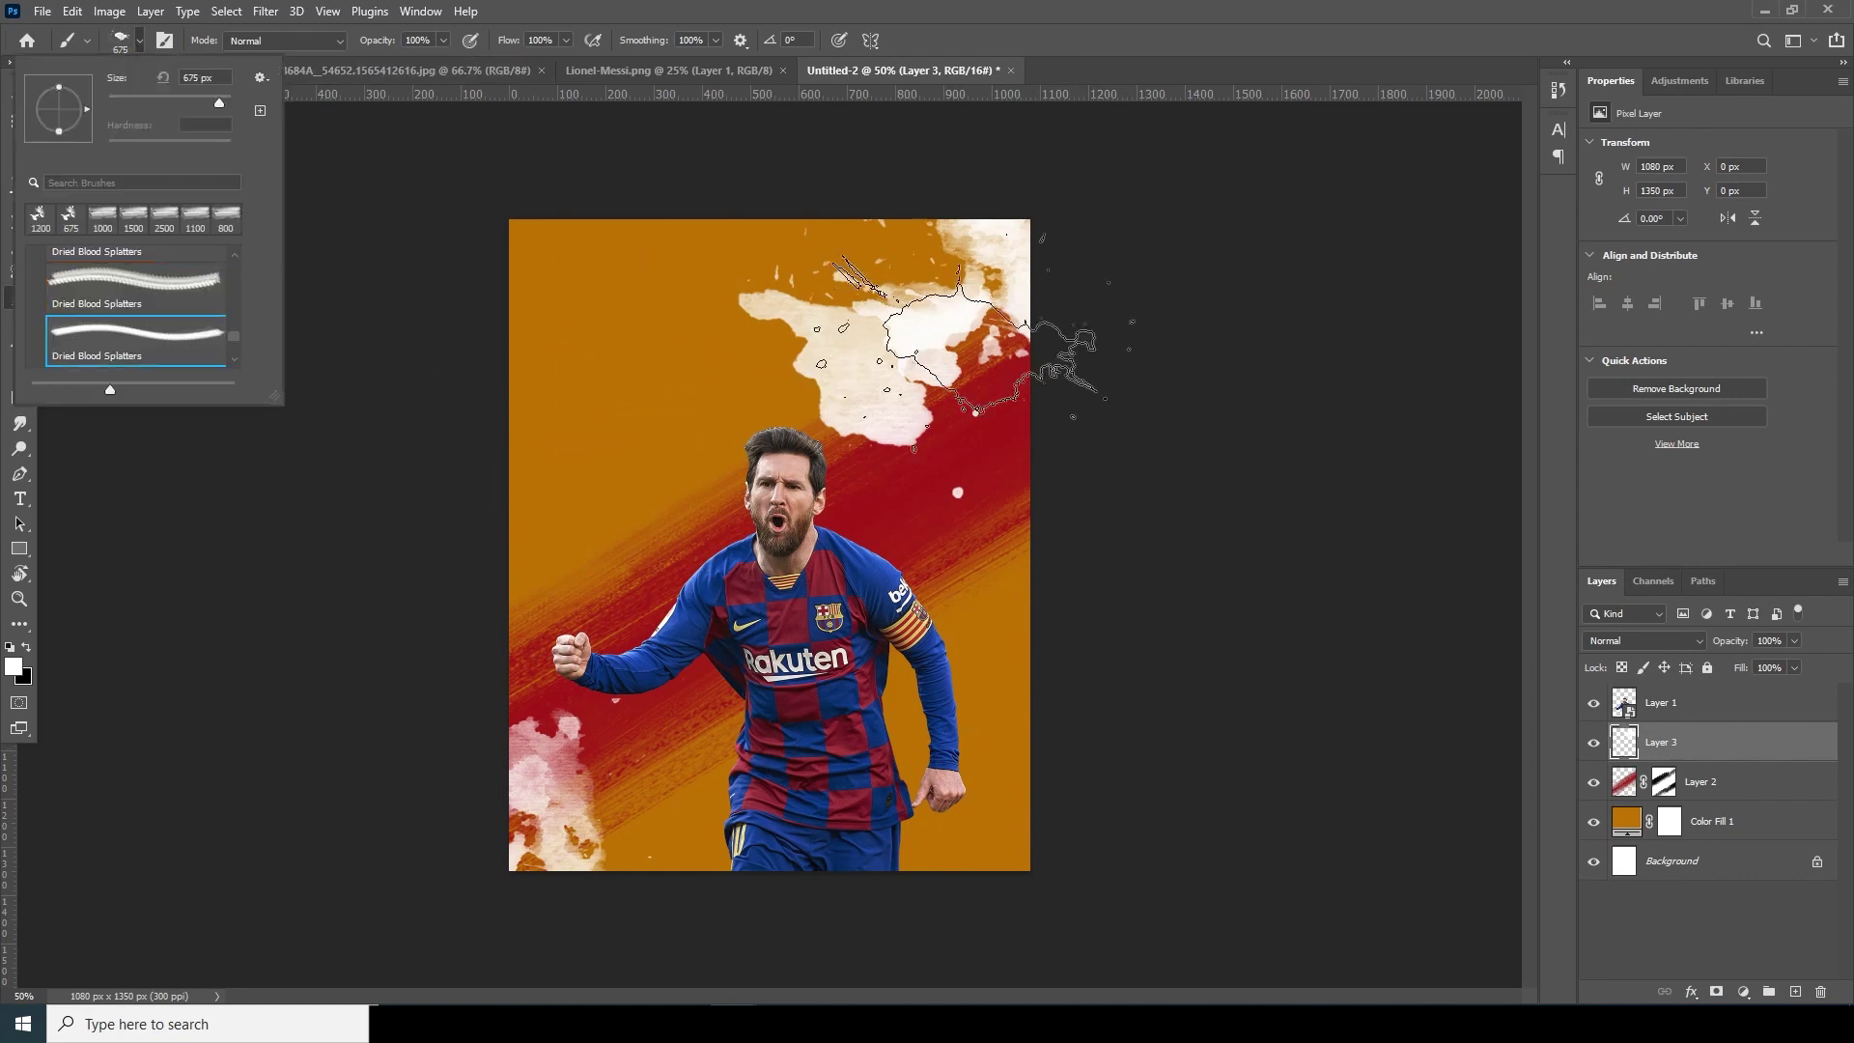
left_click(915, 284)
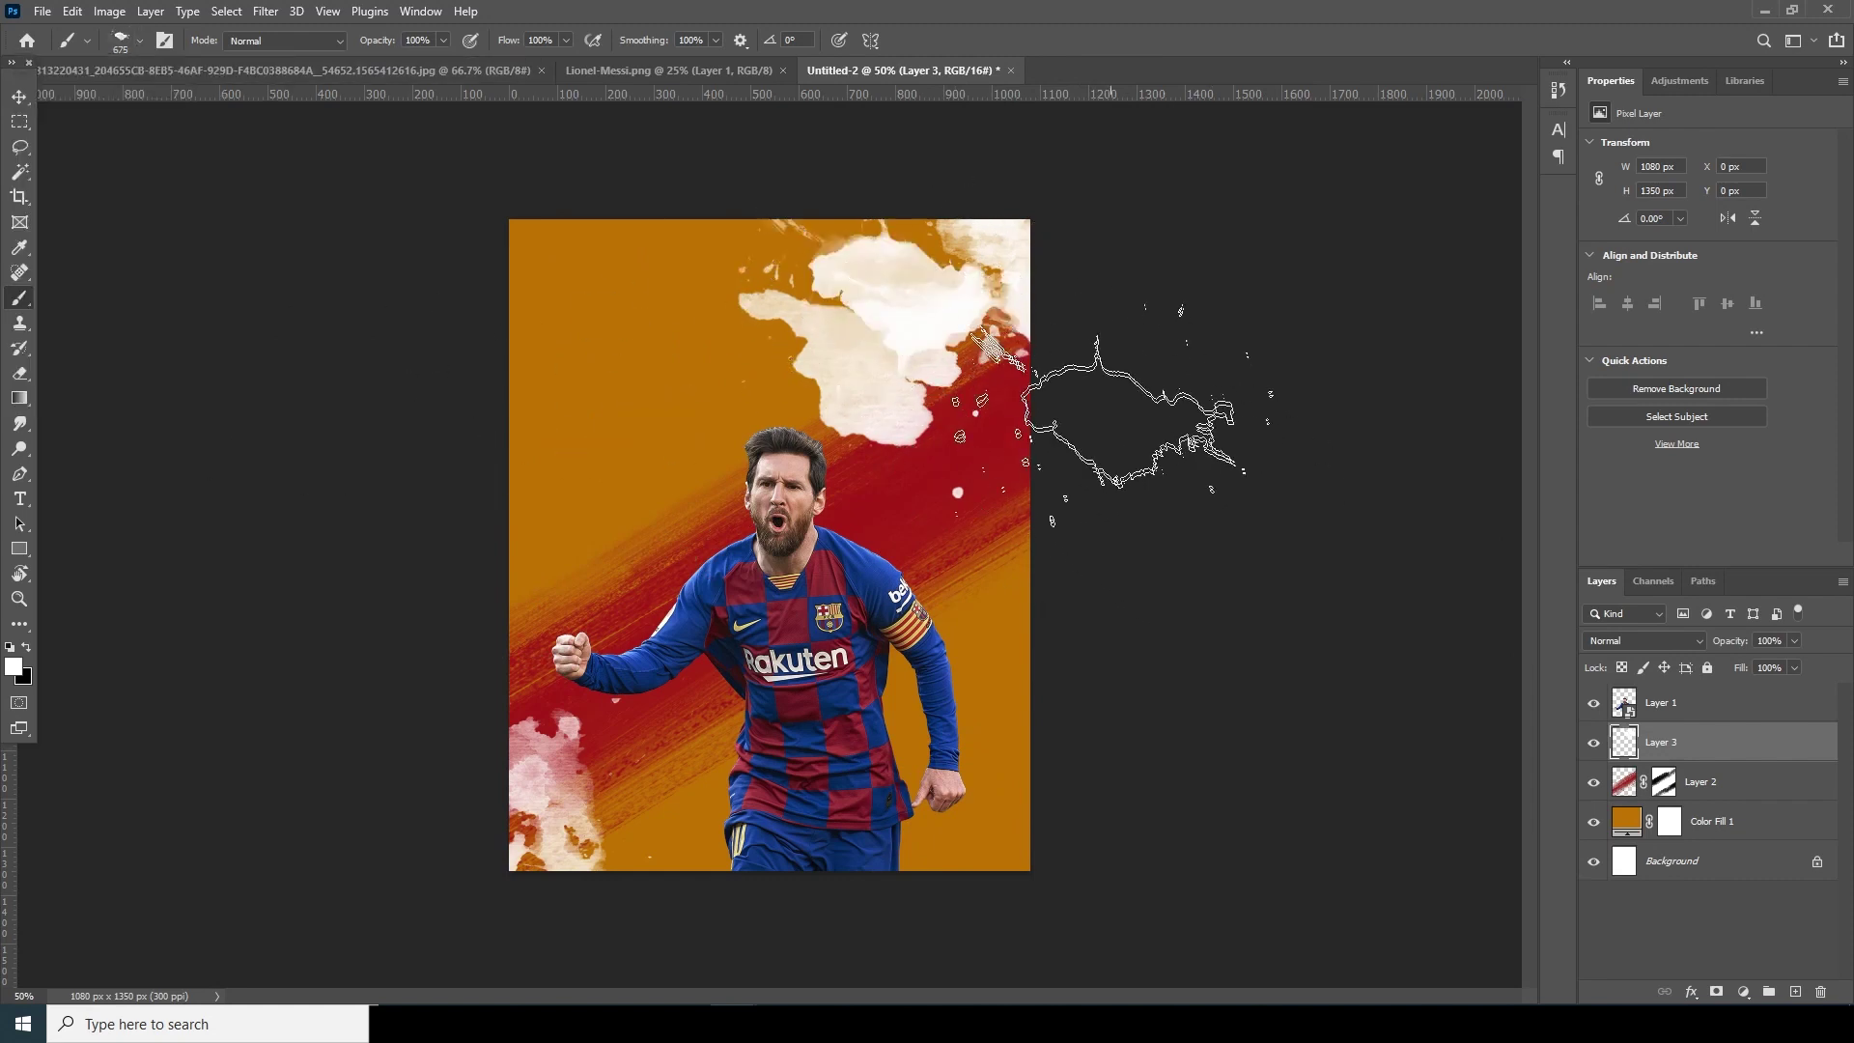
key("bracketright")
key("bracketright")
key("bracketright")
key("bracketright")
key("bracketright")
key("bracketright")
key("bracketright")
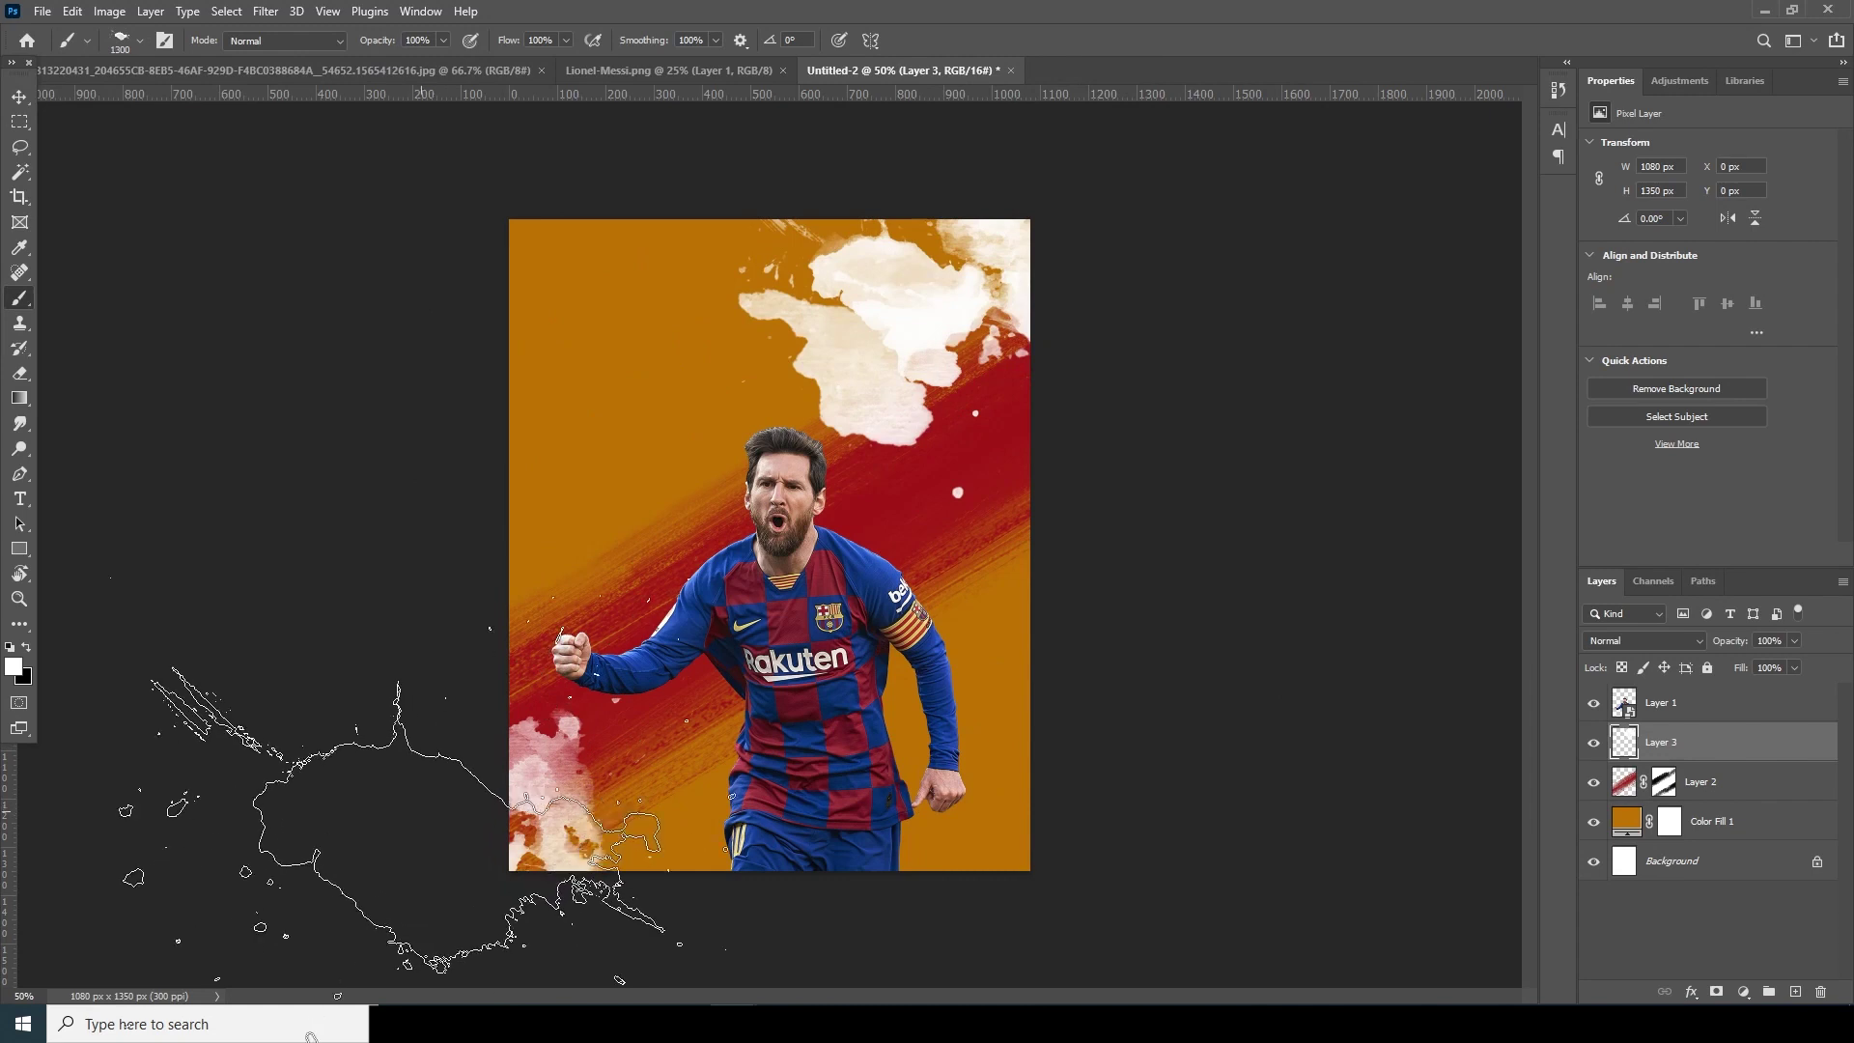
left_click(440, 818)
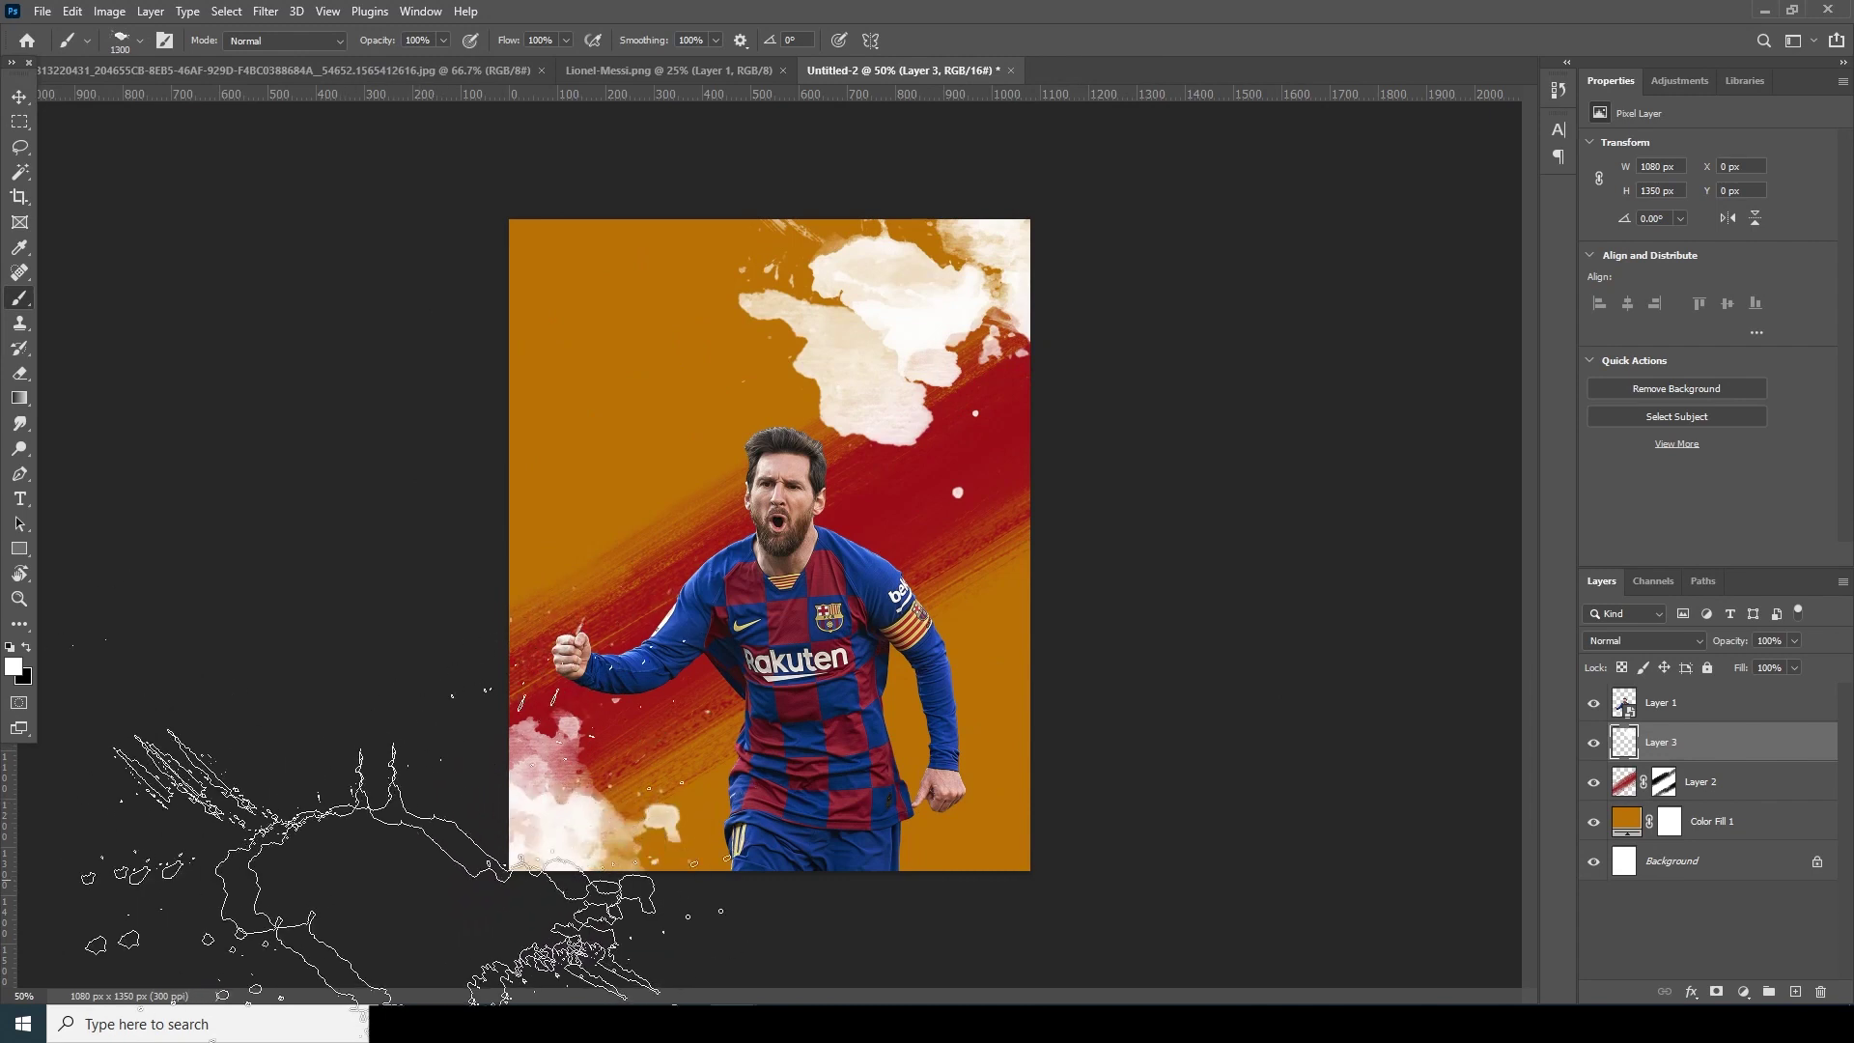
left_click(1173, 744)
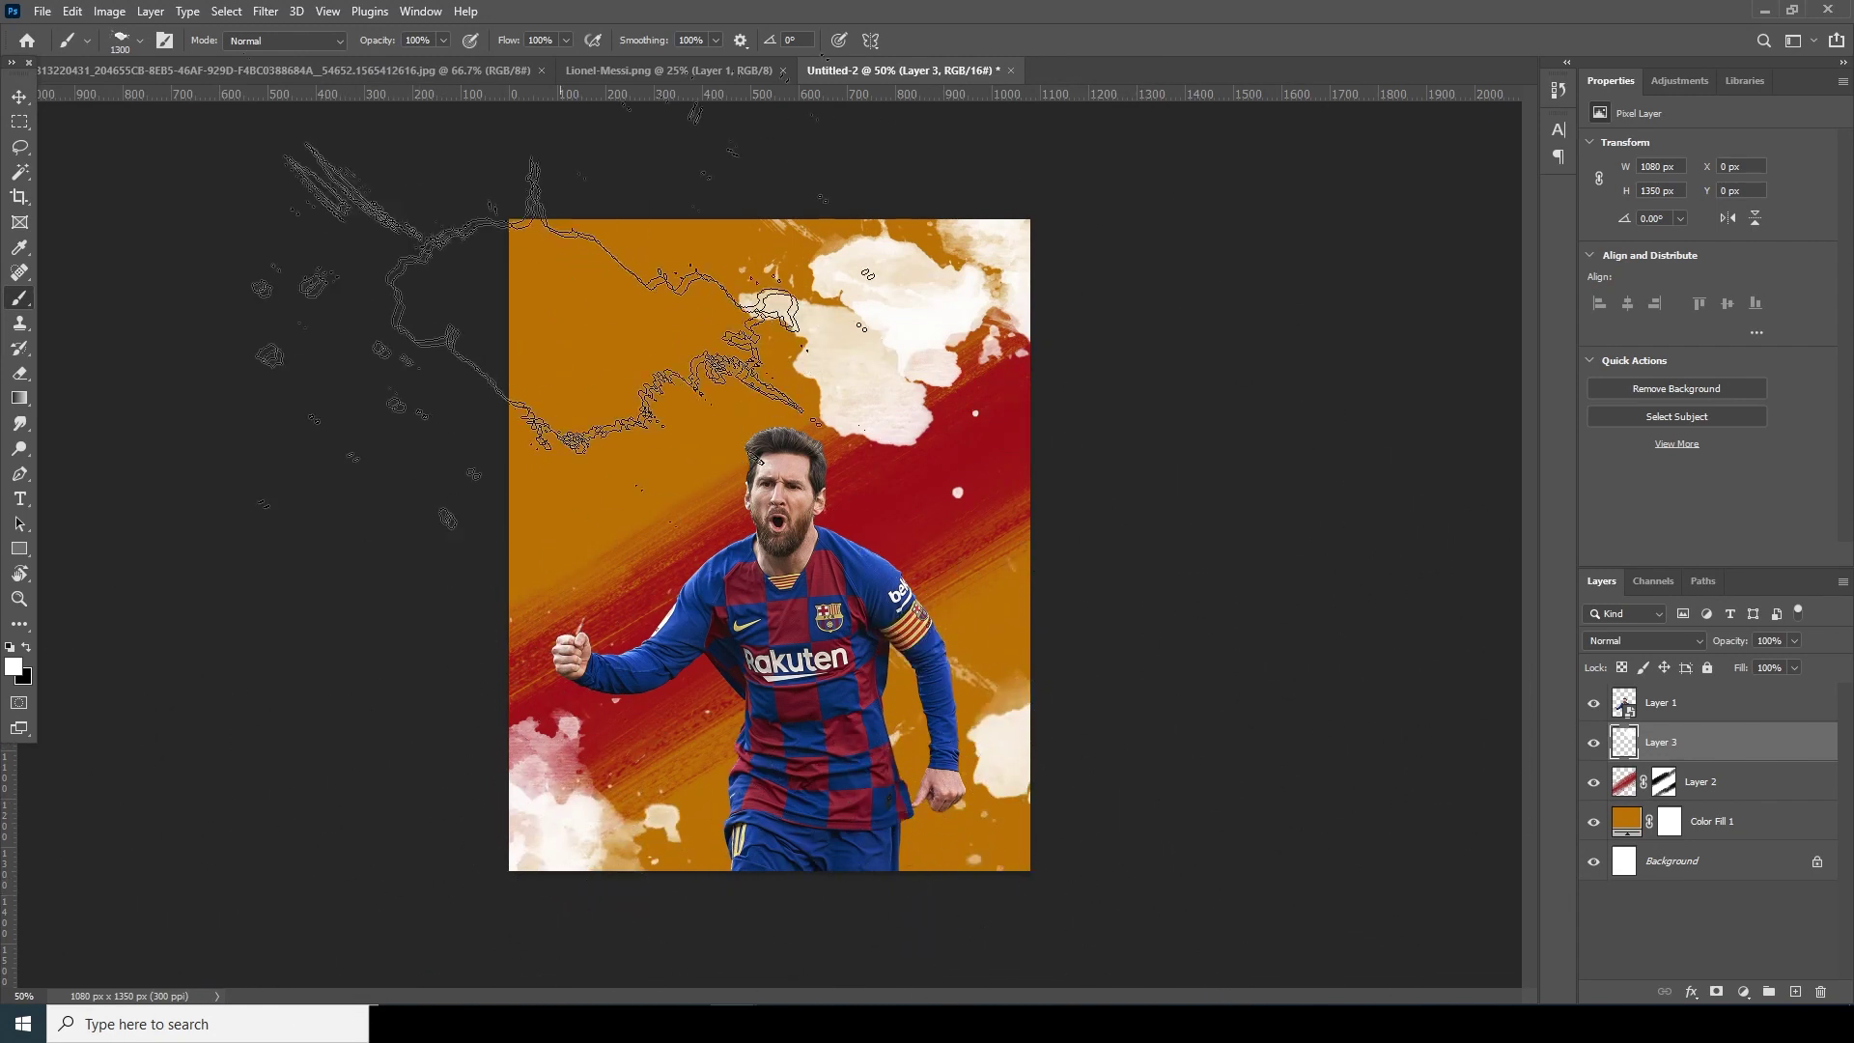
left_click(1623, 706)
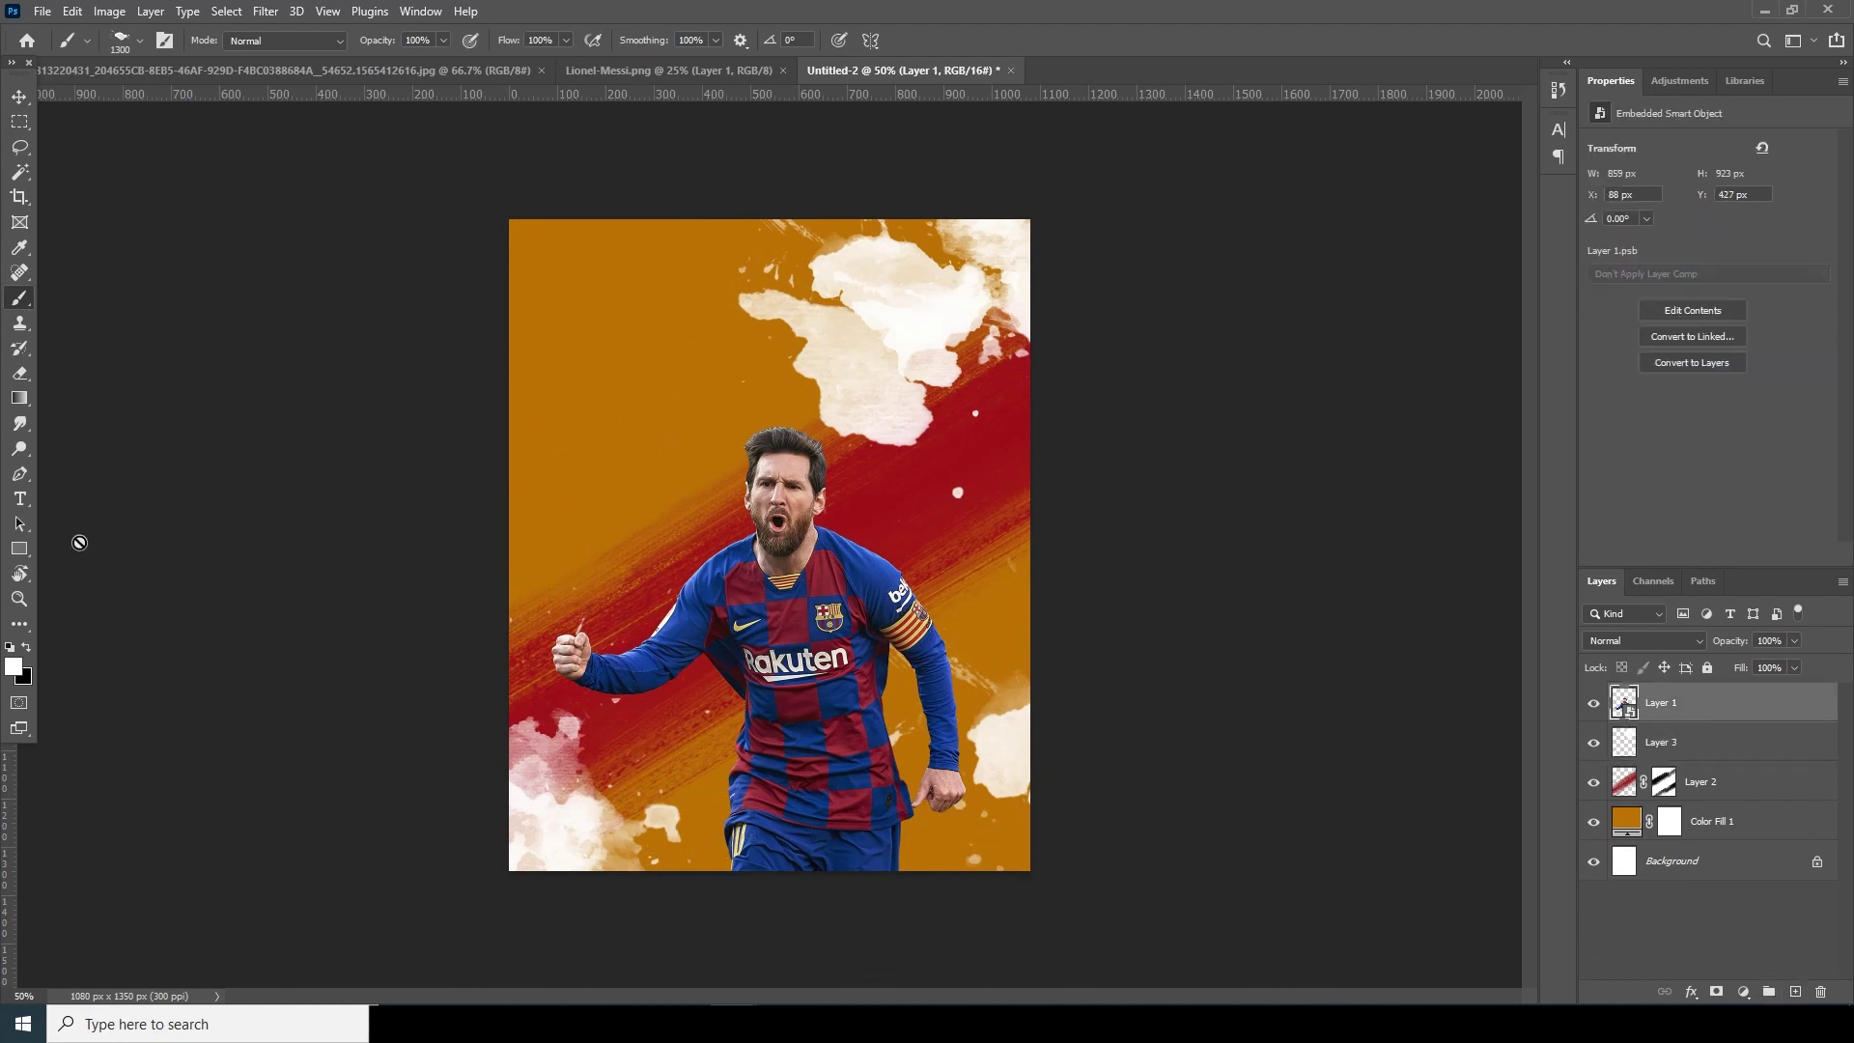
Draw an unfilled, white-outlined rectangle covering the whole canvas
left_click_drag(24, 551, 97, 548)
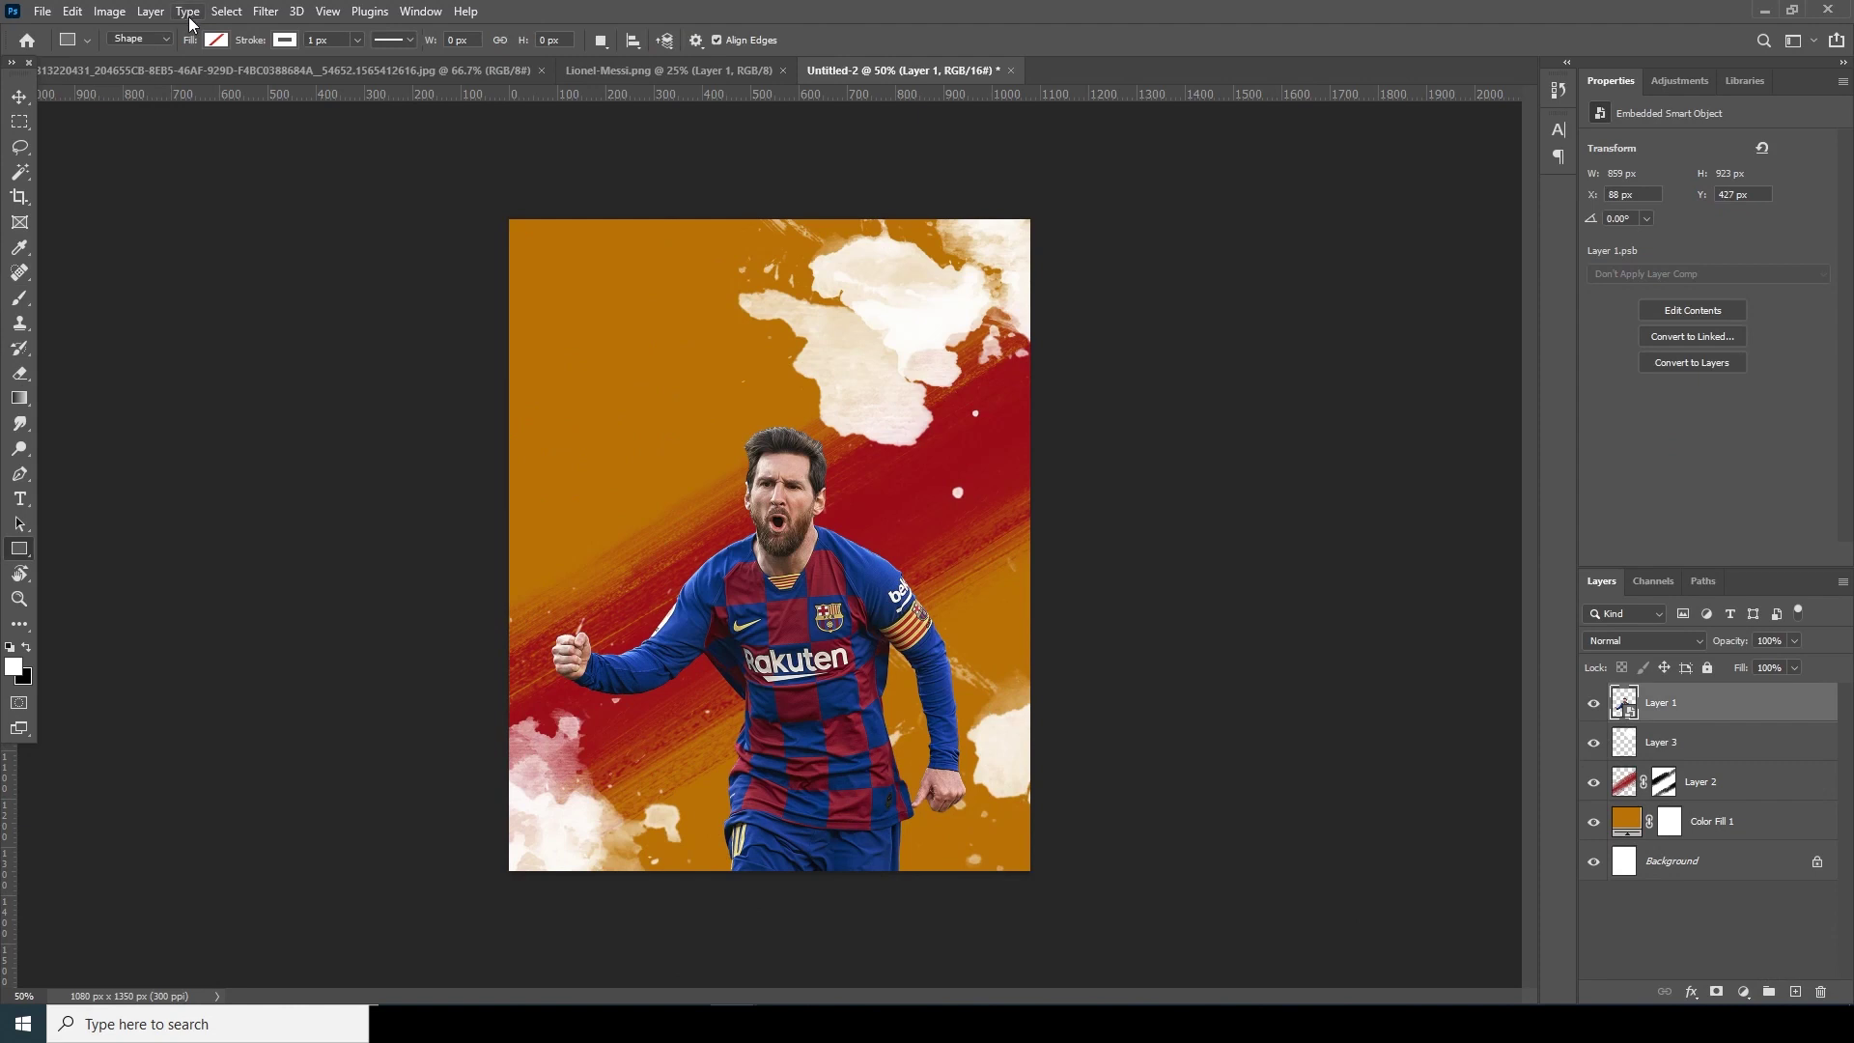
left_click(217, 41)
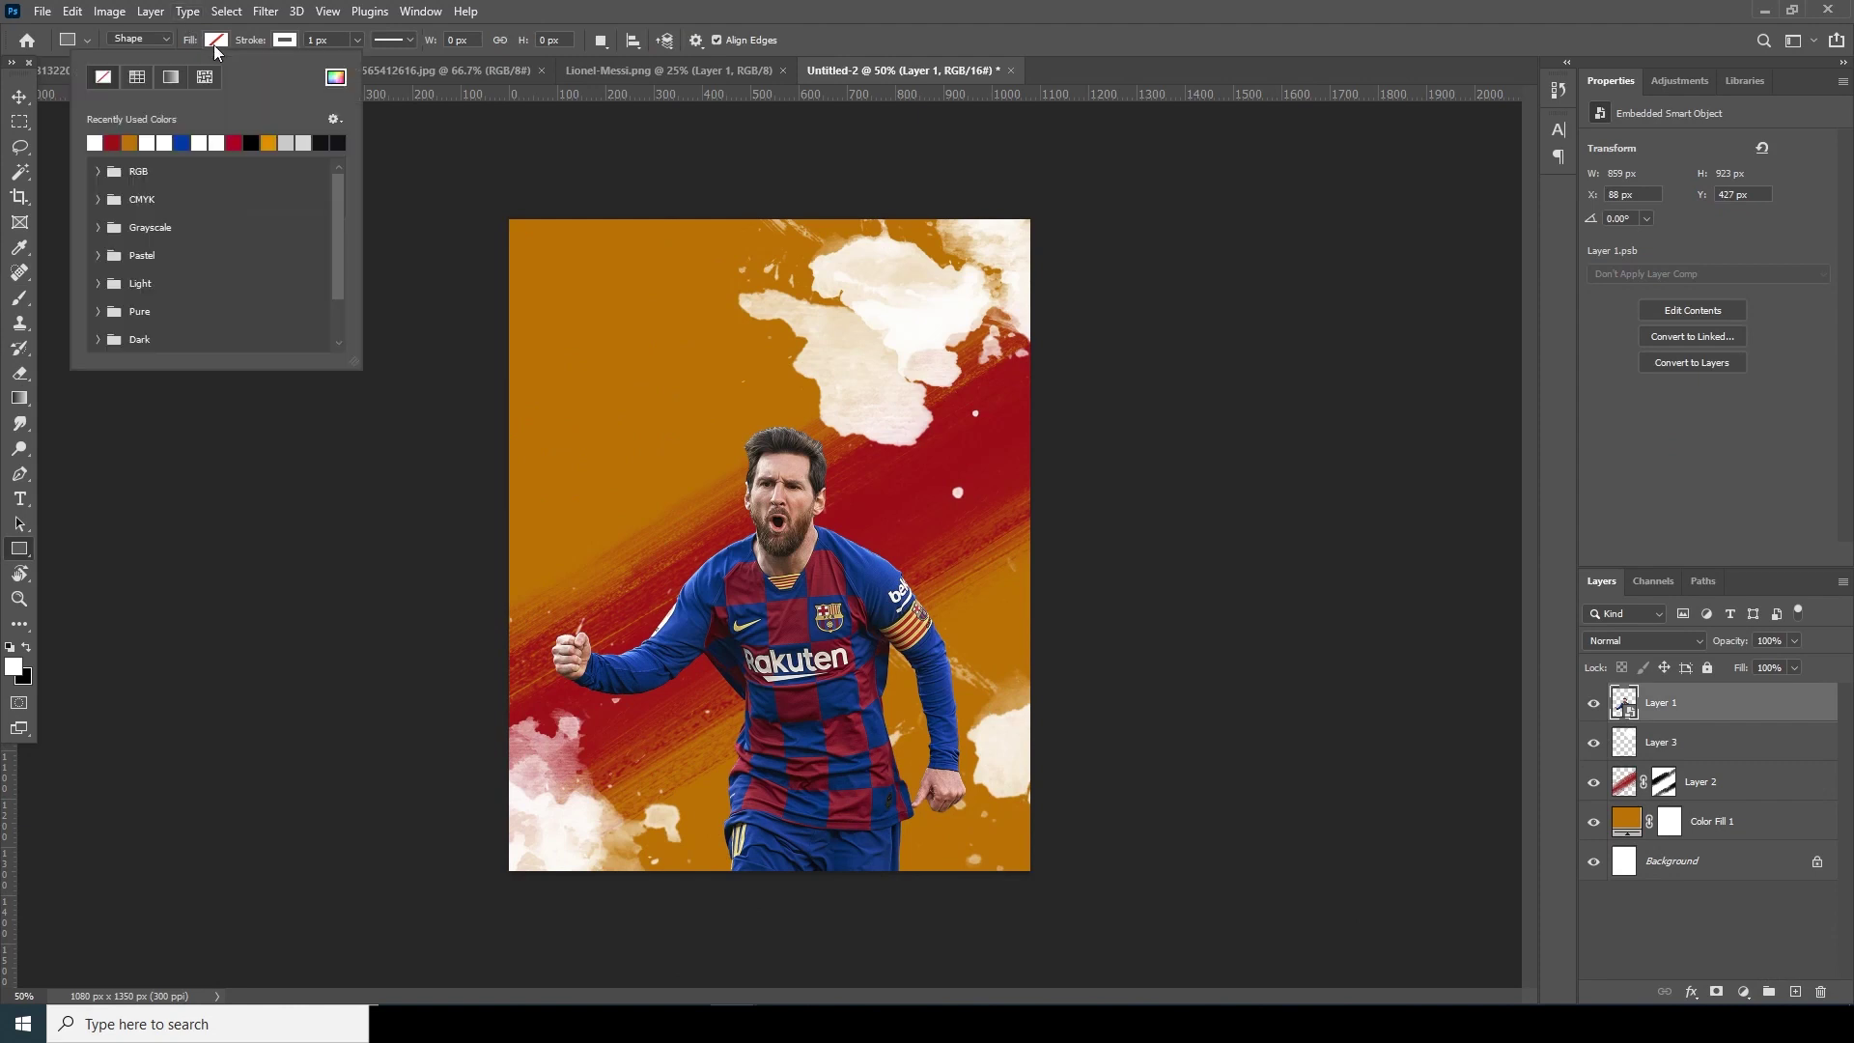
left_click(312, 40)
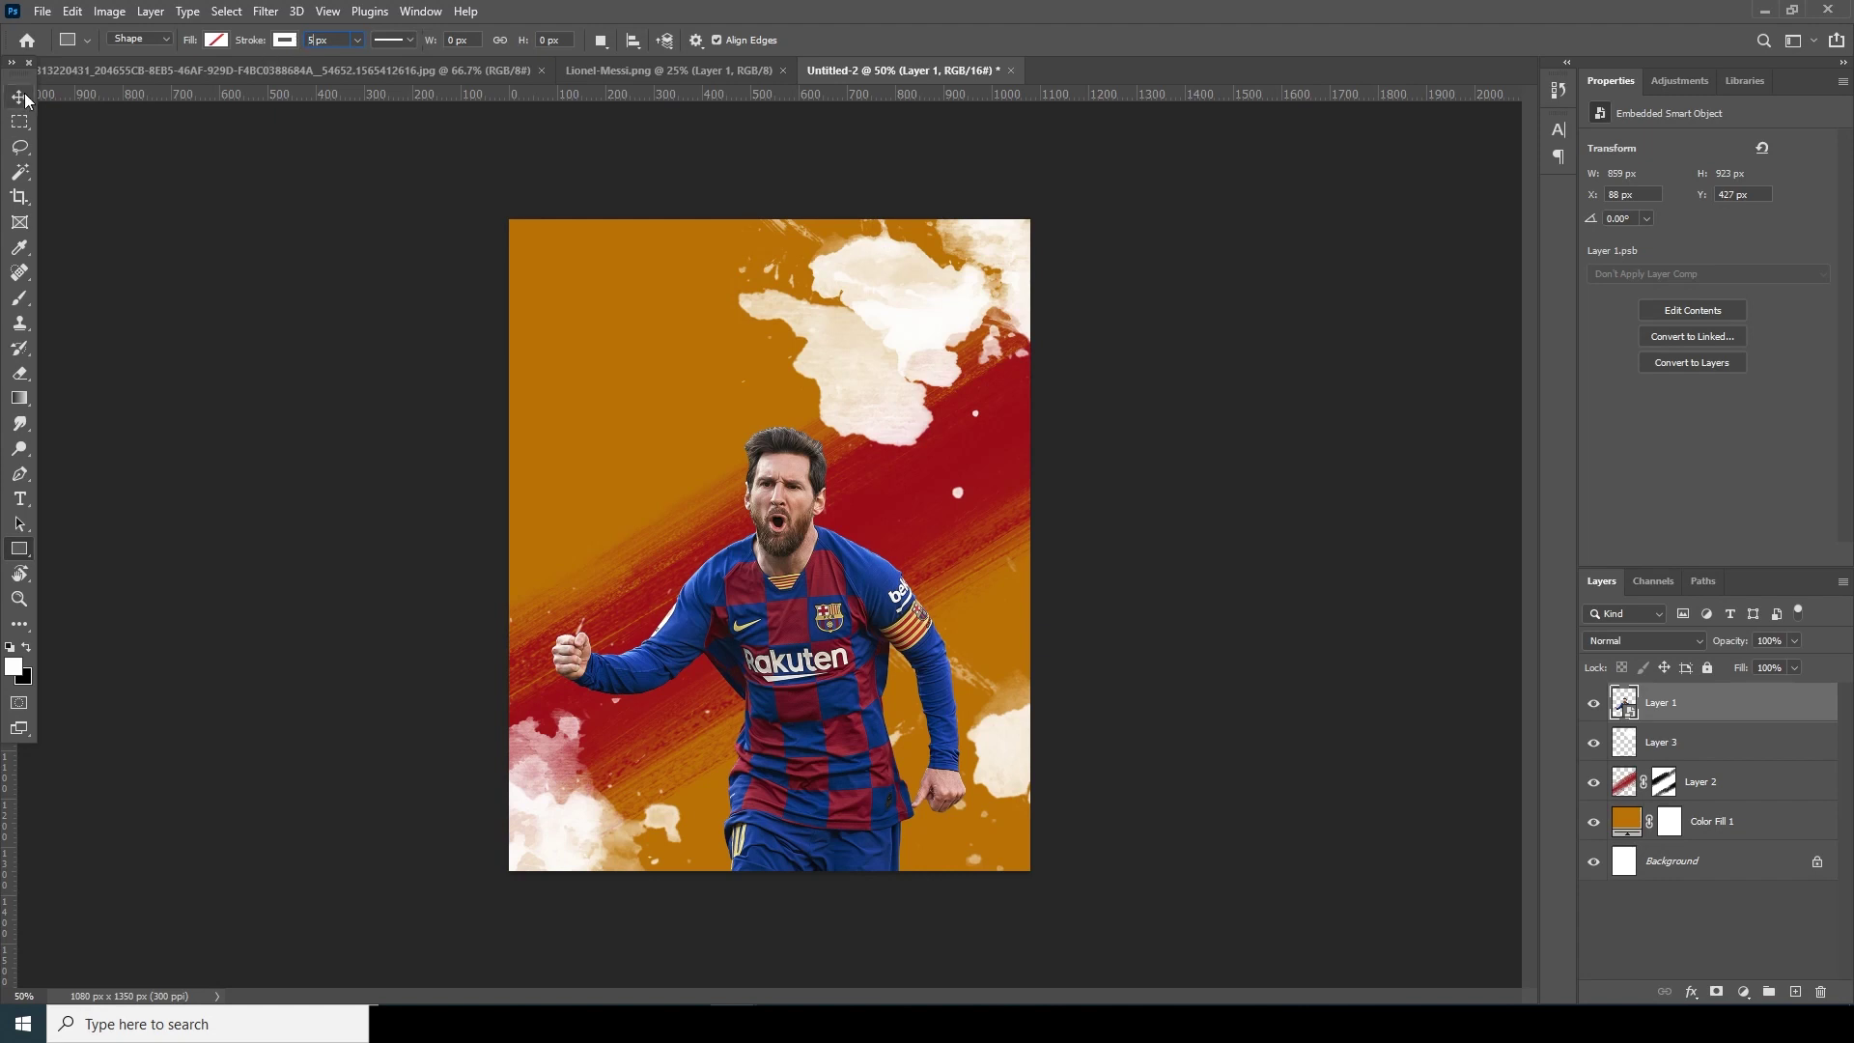
left_click(23, 99)
left_click(19, 548)
left_click_drag(508, 221, 1028, 869)
left_click_drag(1030, 869, 1030, 870)
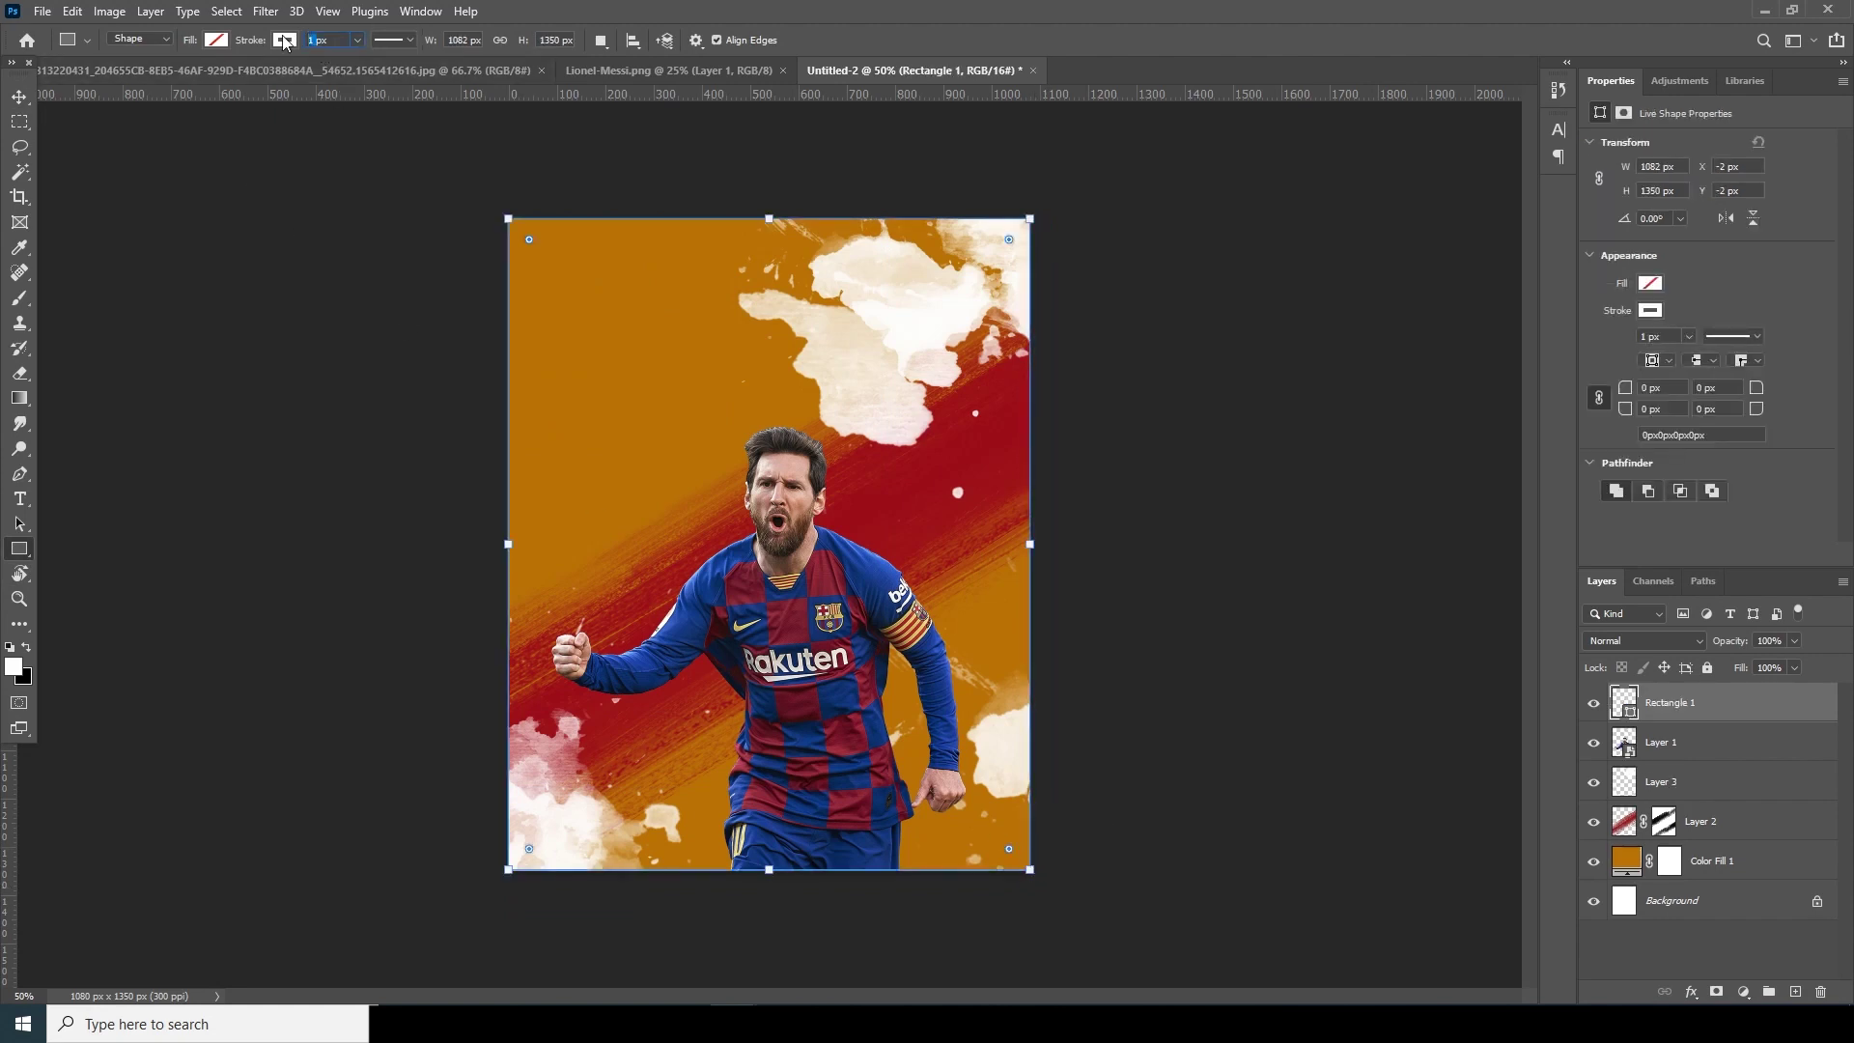
Thicken the rectangle's white outline to about 56 px and add an empty layer above Layer 1
type("6px")
key("Return")
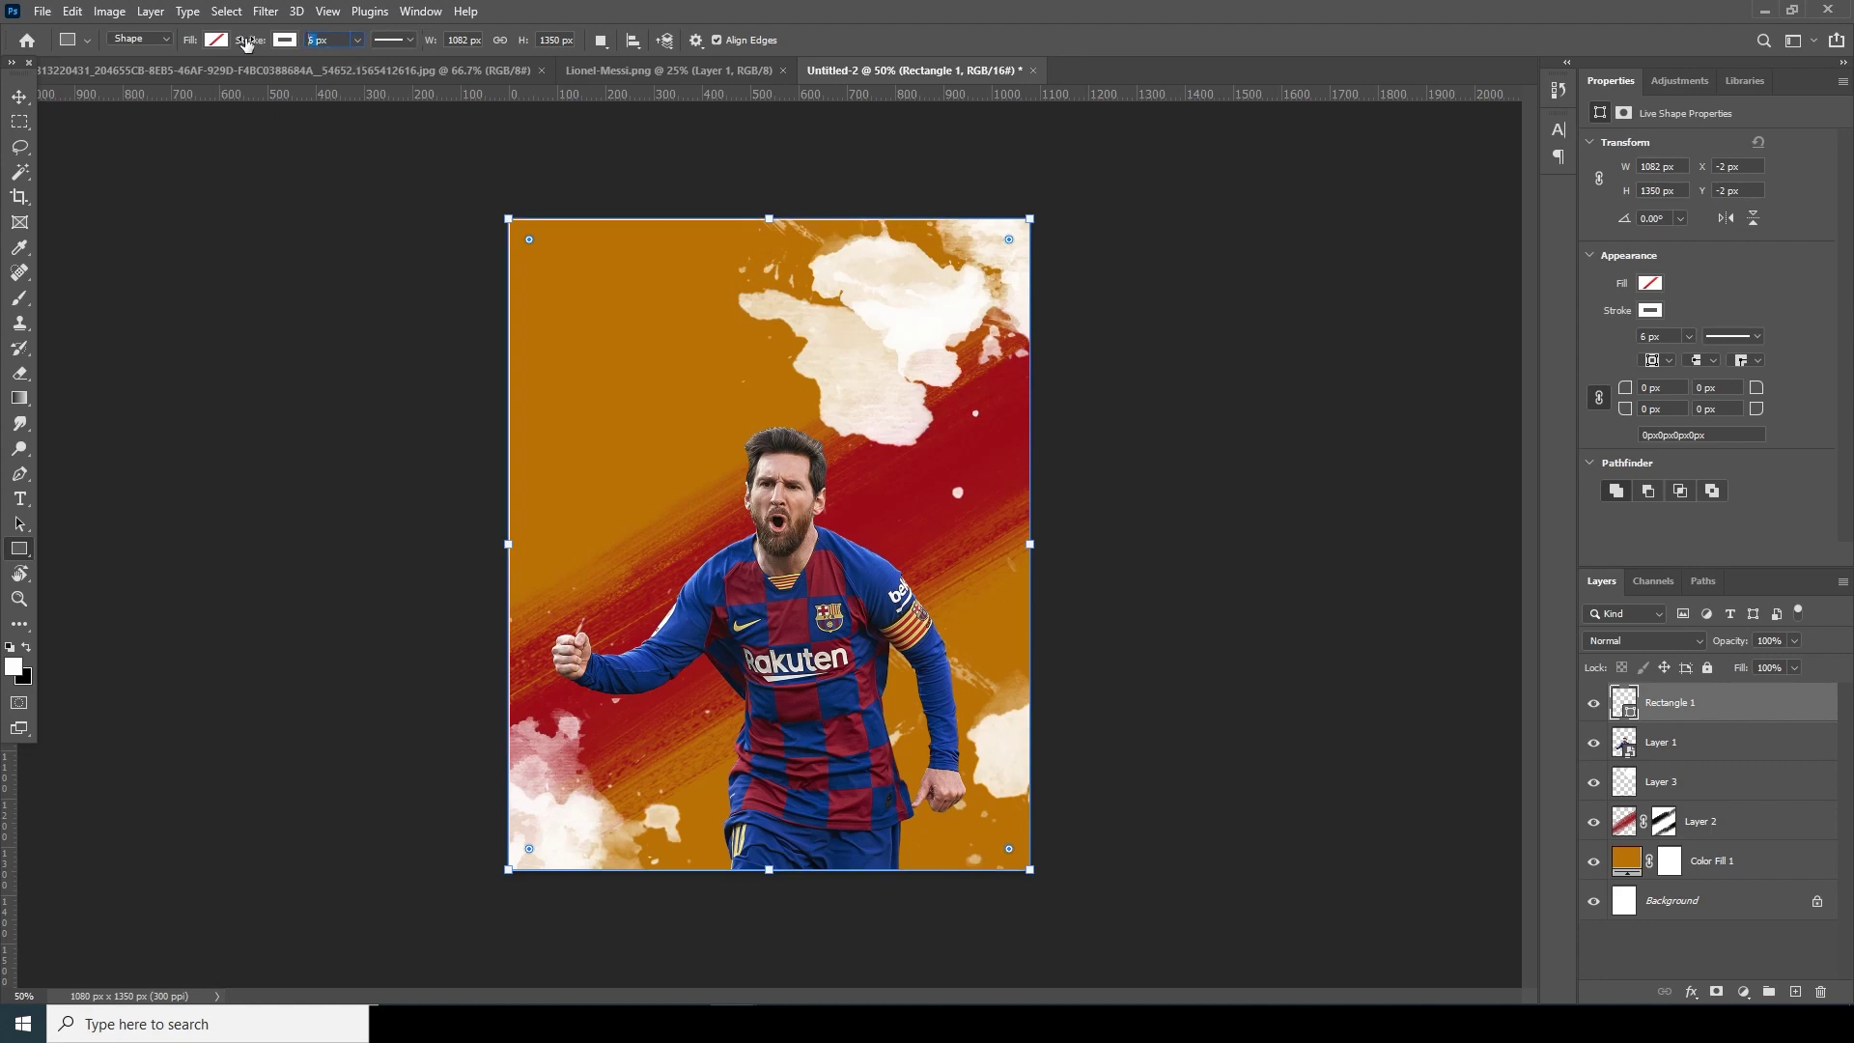
type("16px")
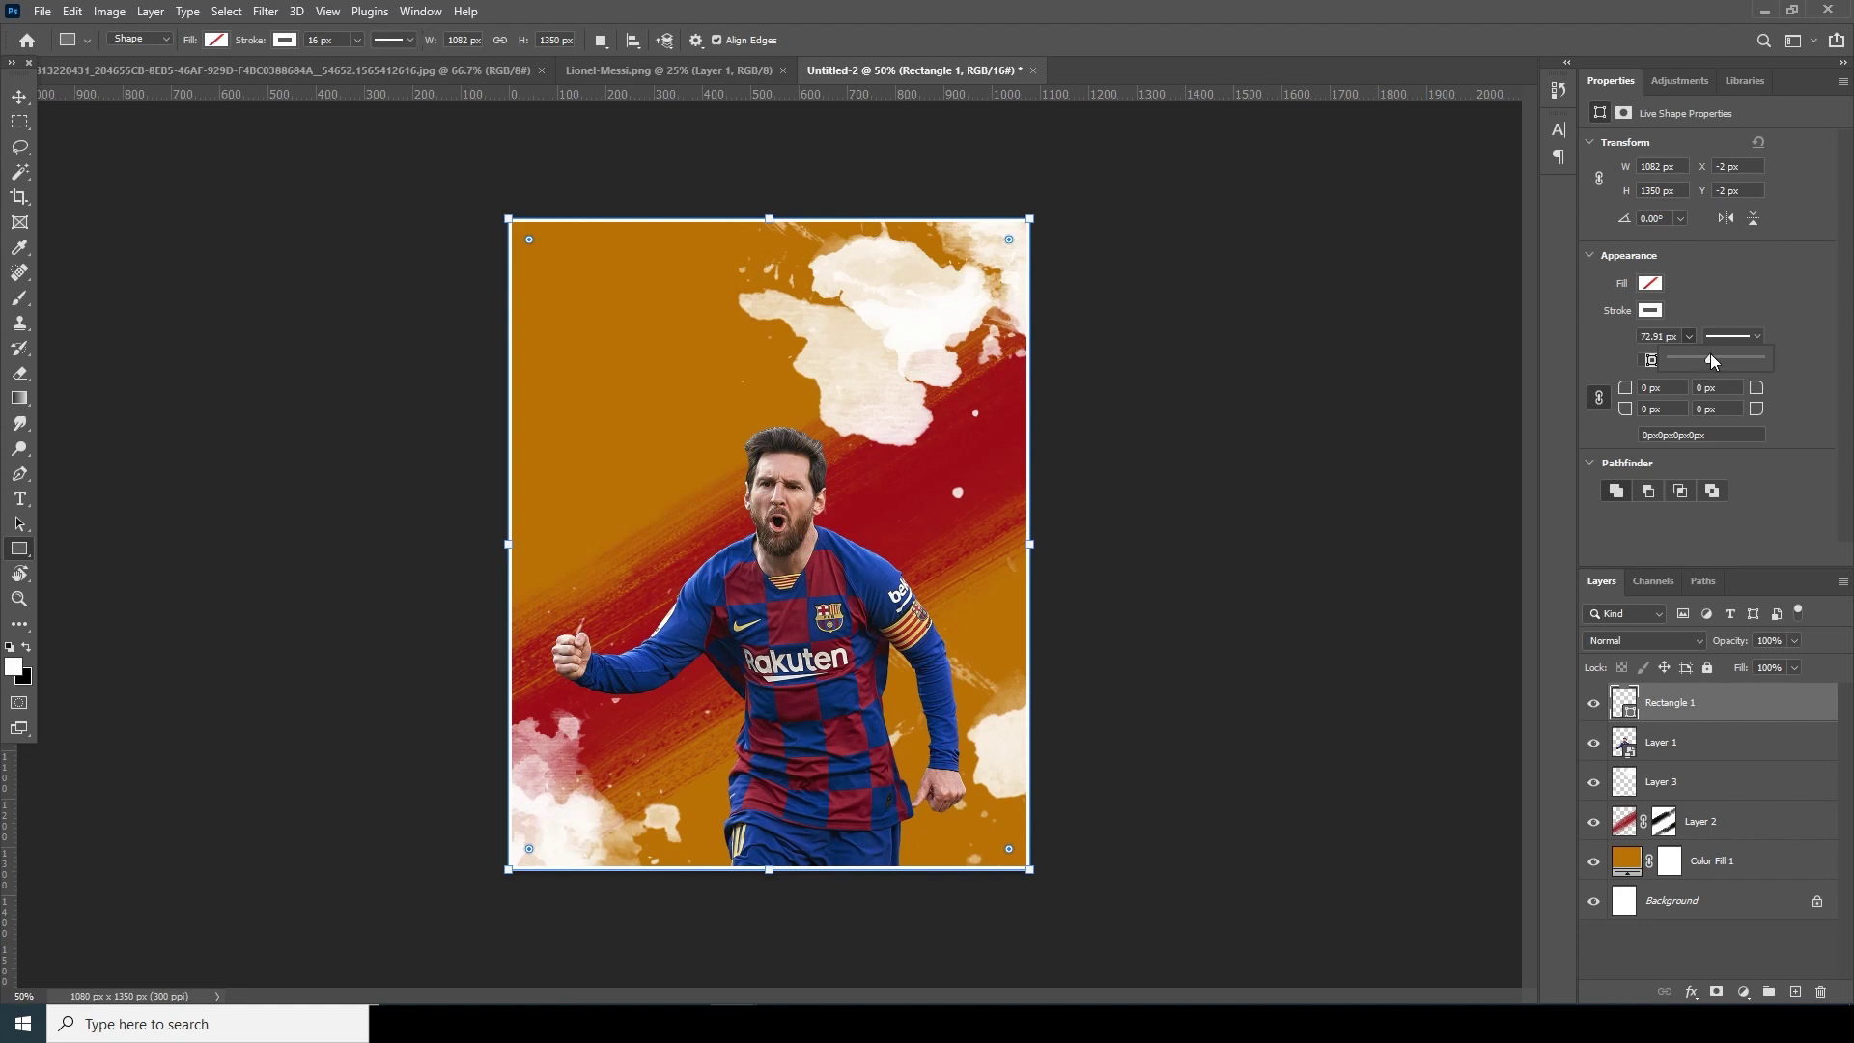
left_click_drag(1707, 355, 1700, 362)
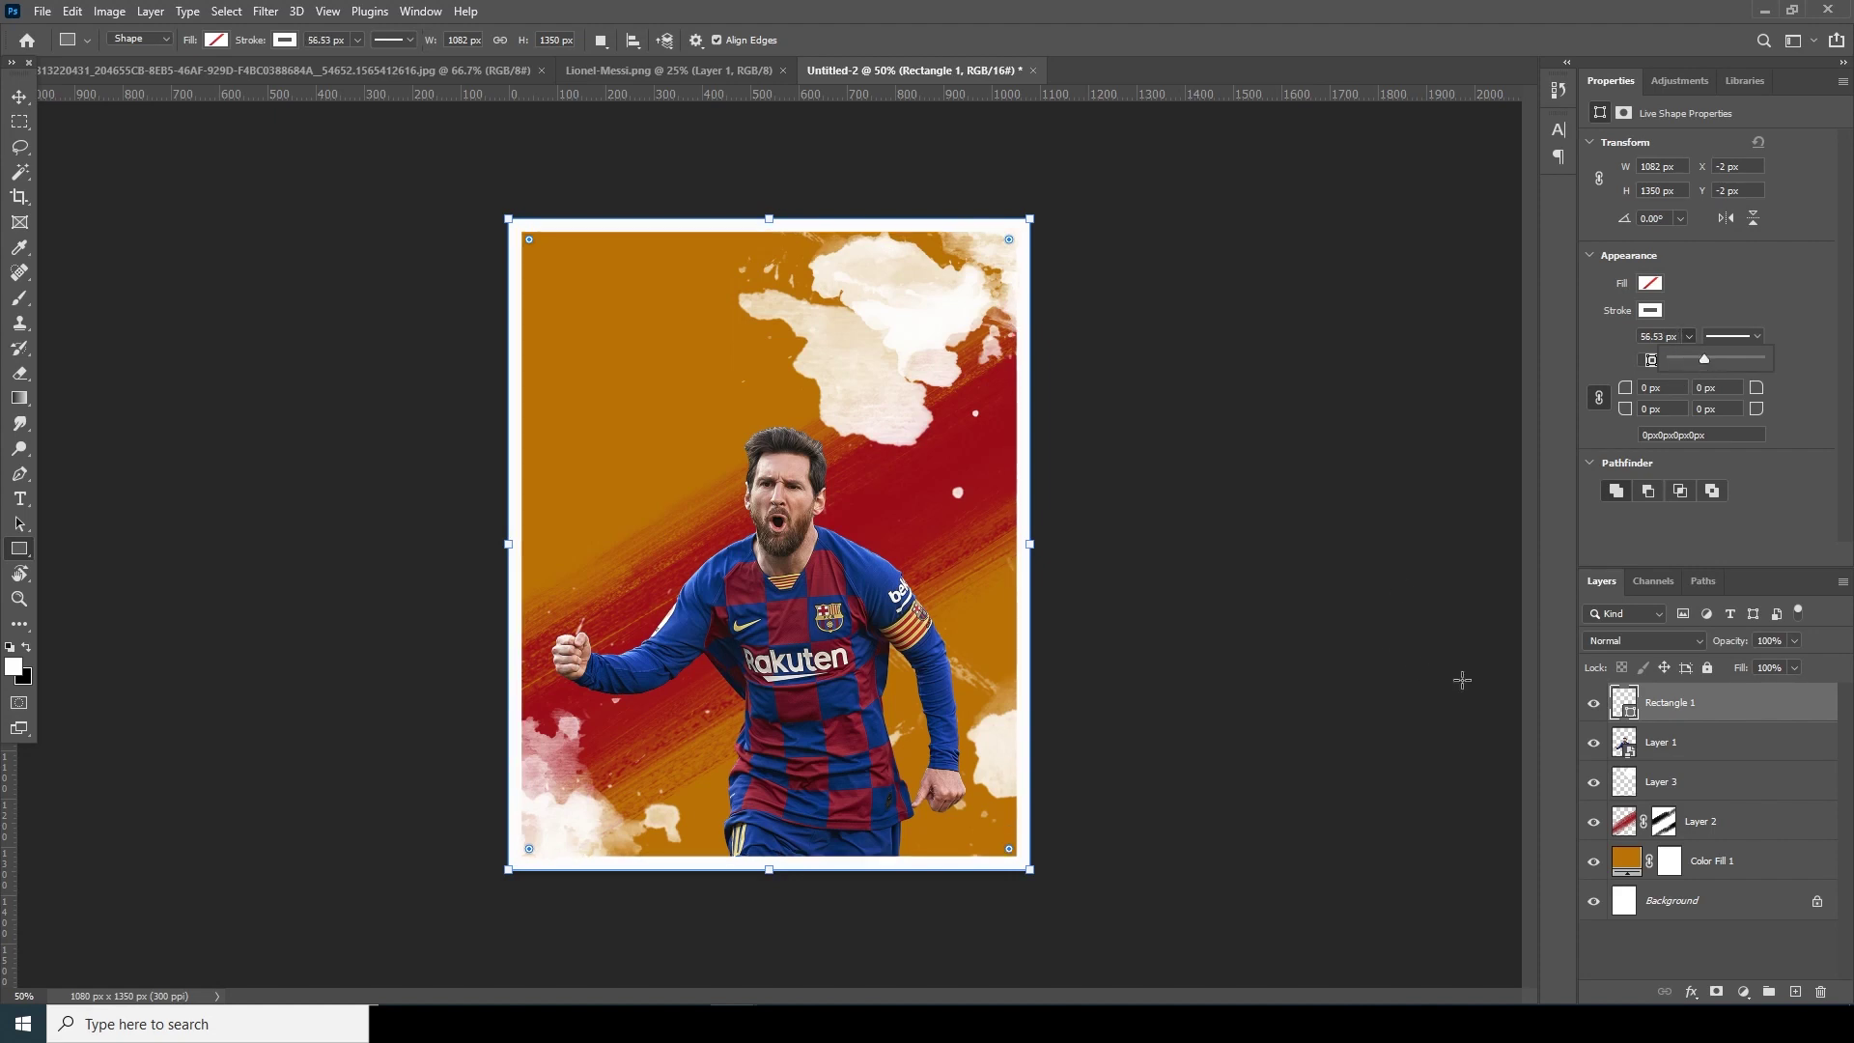
left_click(1633, 711)
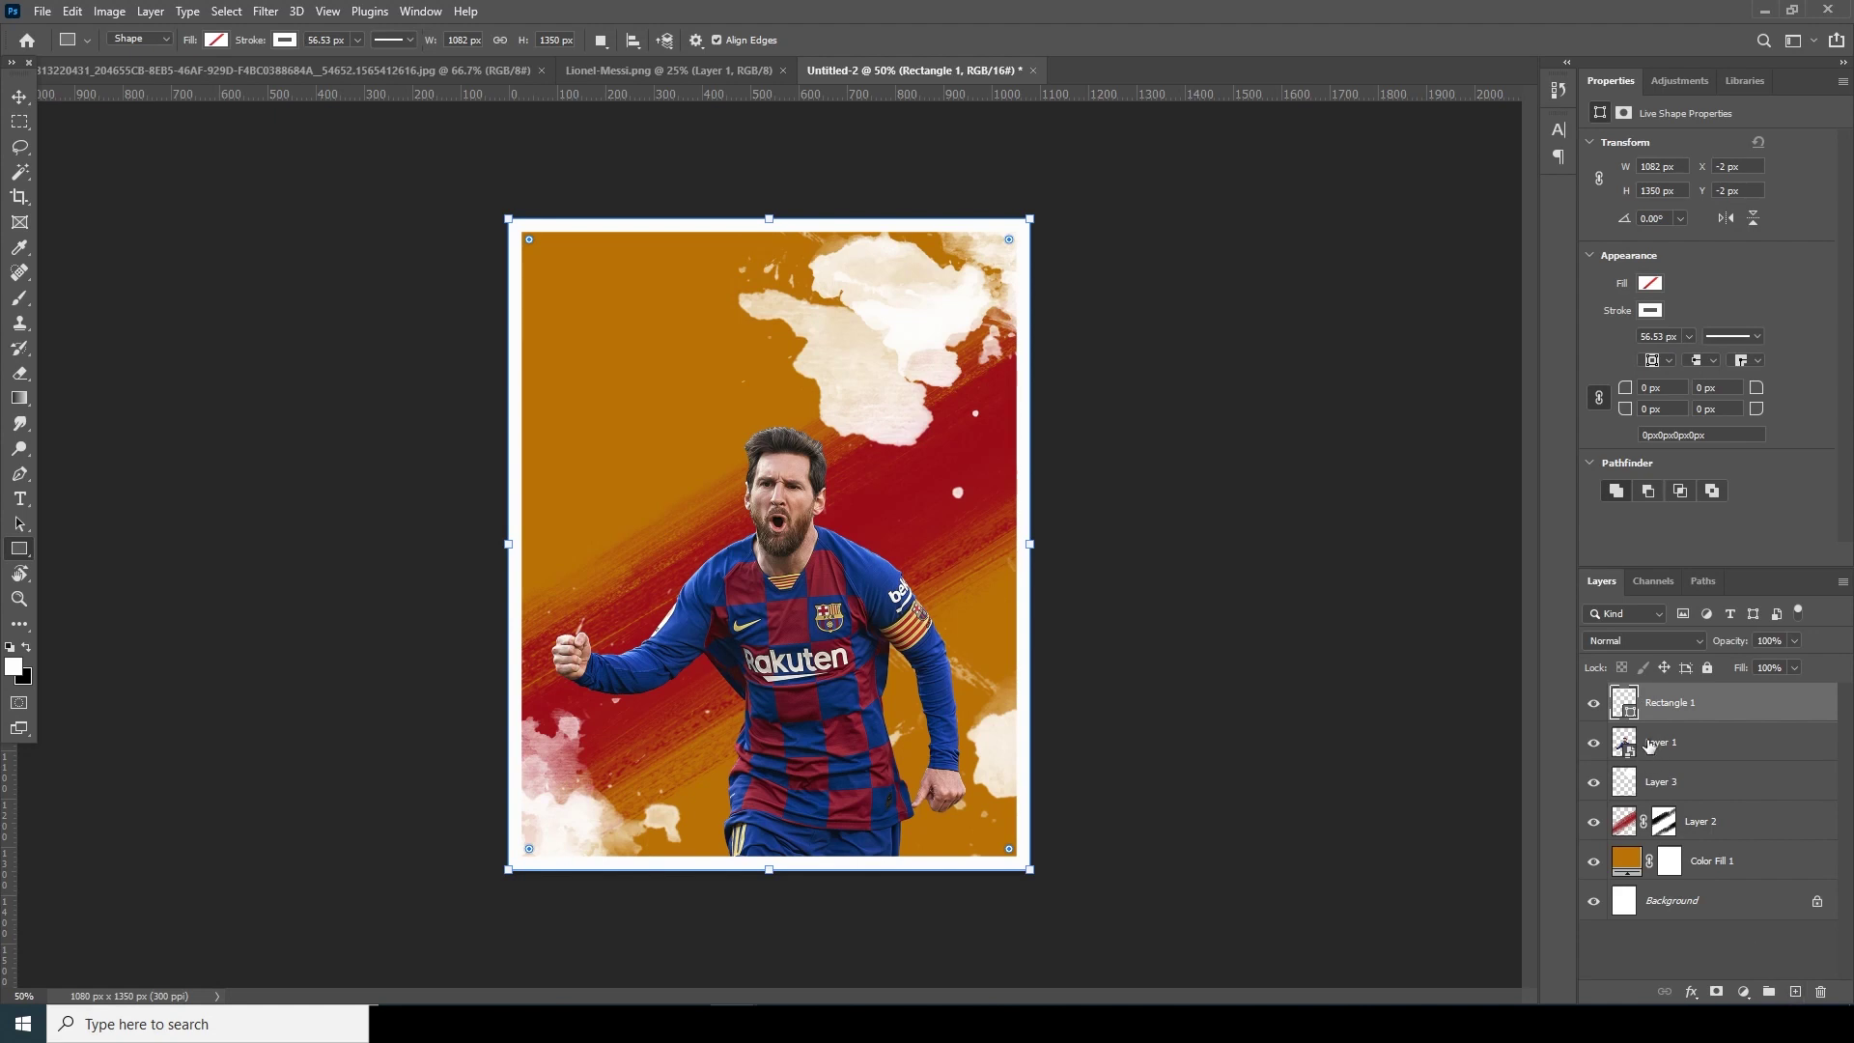
left_click(1659, 753)
left_click(1793, 989)
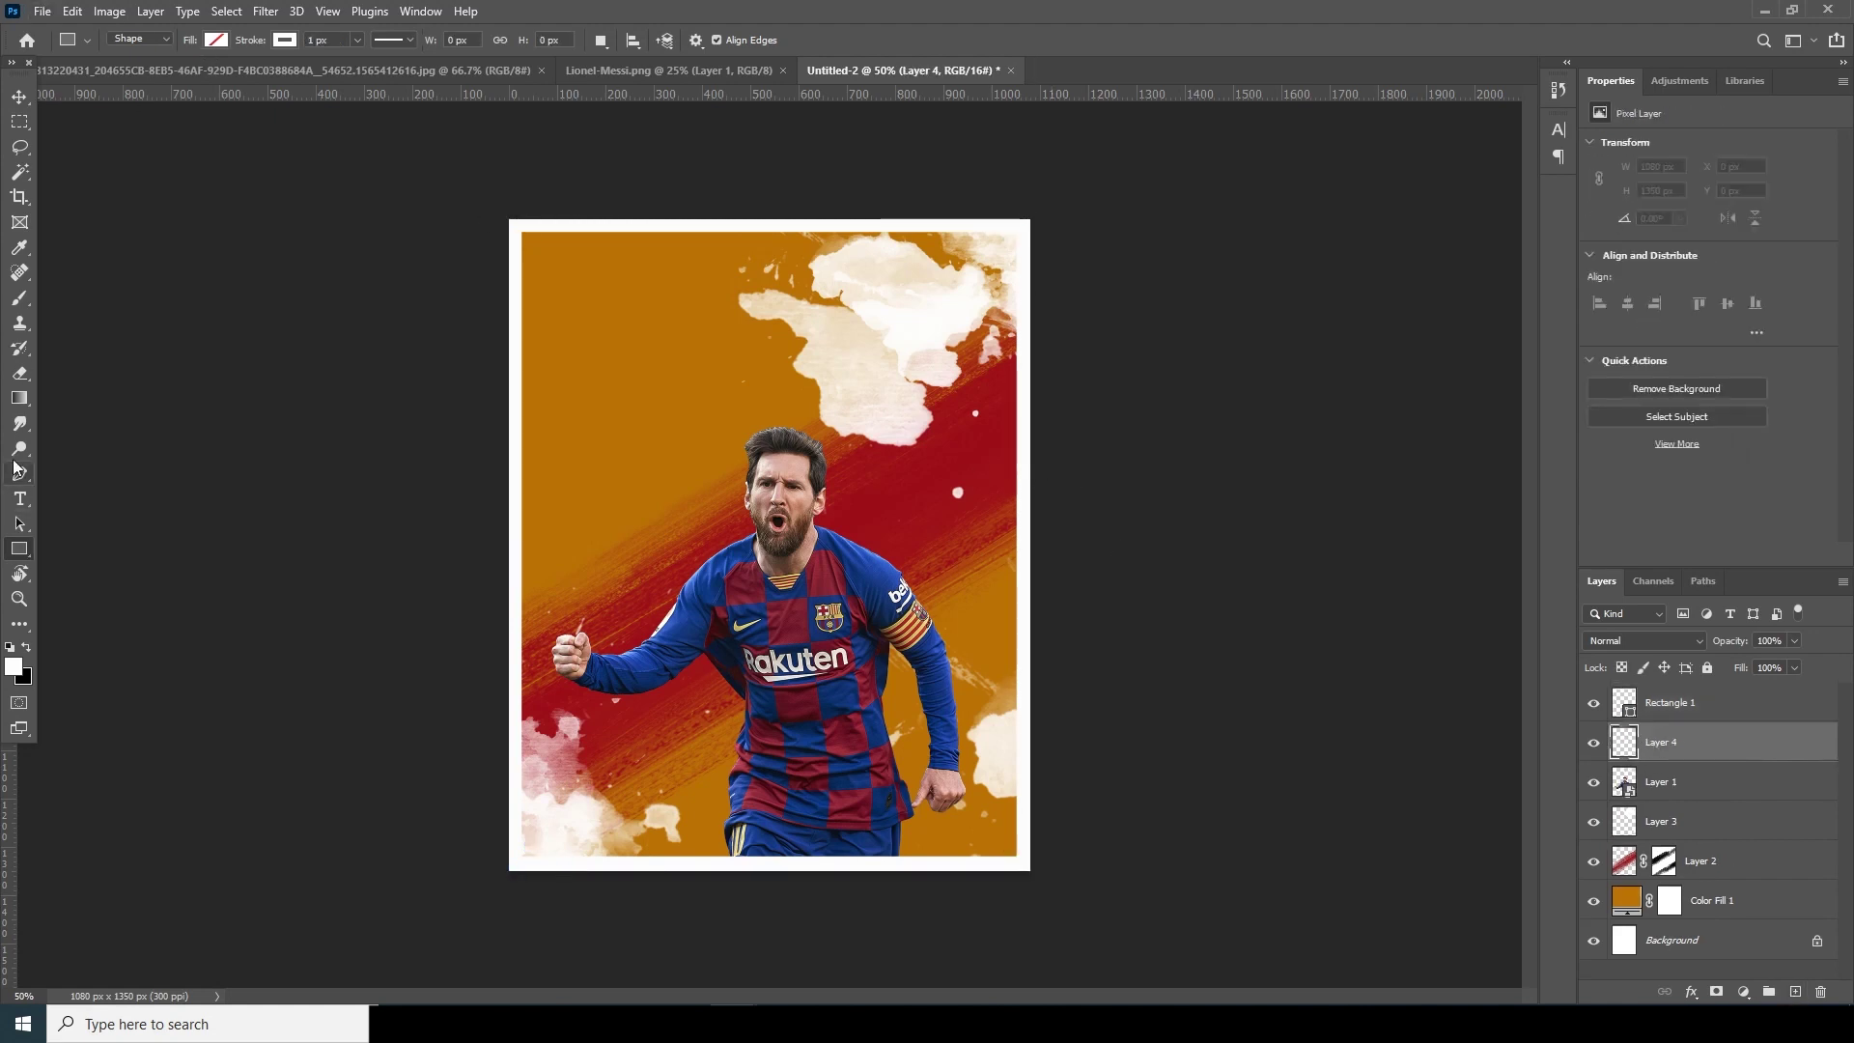
Stamp a white splatter cloud along the poster top with the third Dried Blood Splatters brush at 1100 px
left_click(22, 304)
left_click(139, 41)
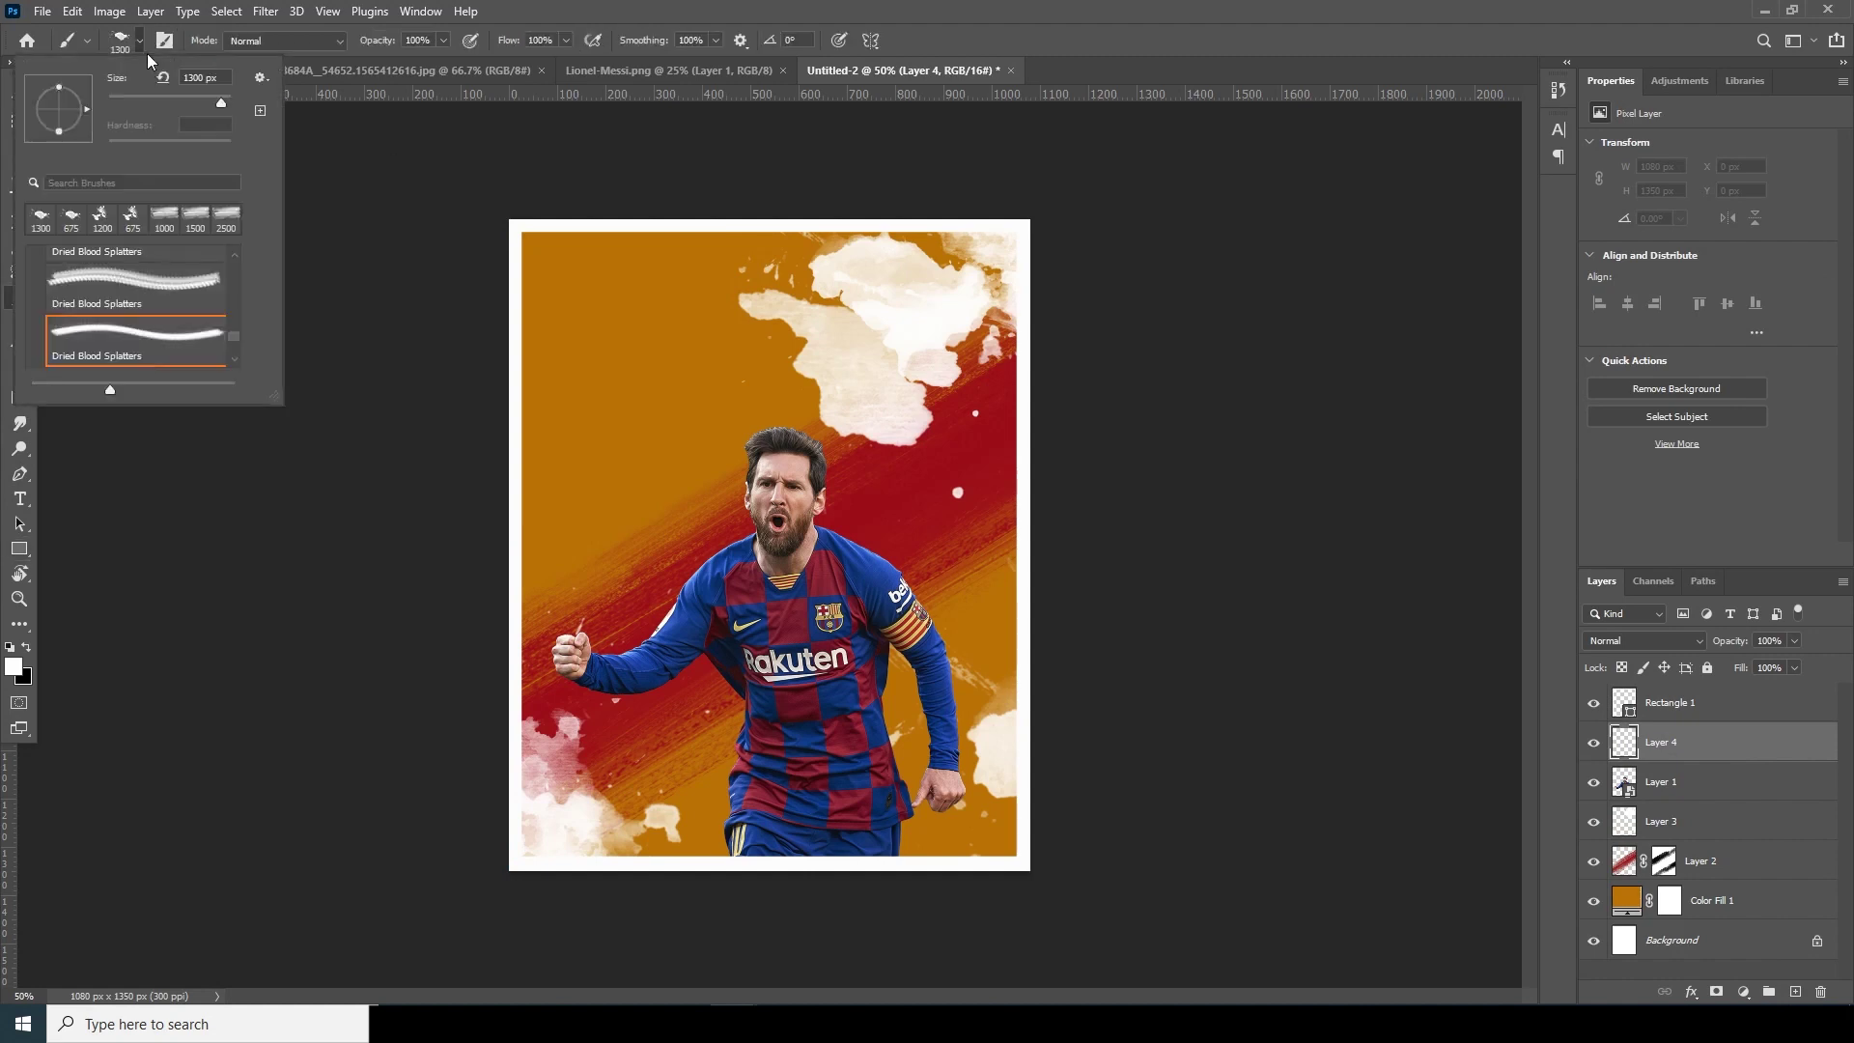
left_click(217, 338)
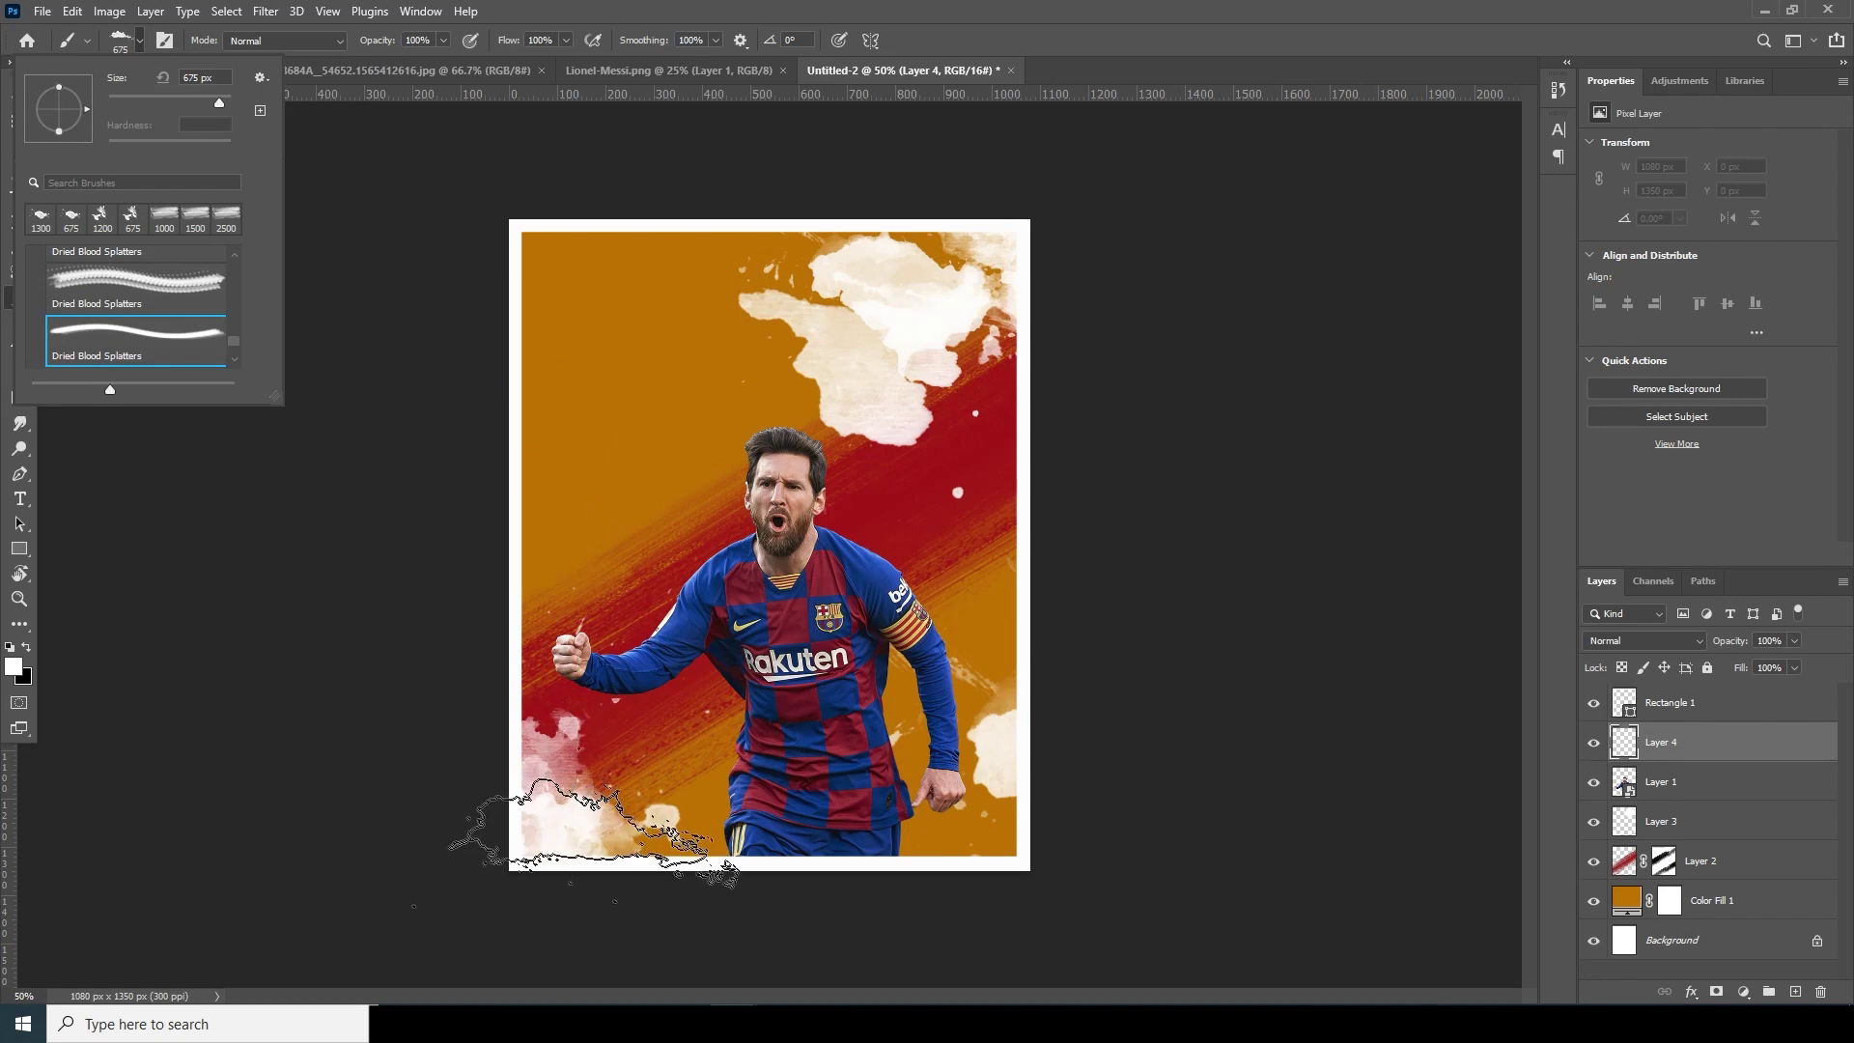
left_click(1635, 744)
key("bracketright")
key("bracketright")
key("bracketright")
key("bracketright")
key("bracketright")
key("bracketright")
key("bracketright")
key("bracketright")
key("bracketright")
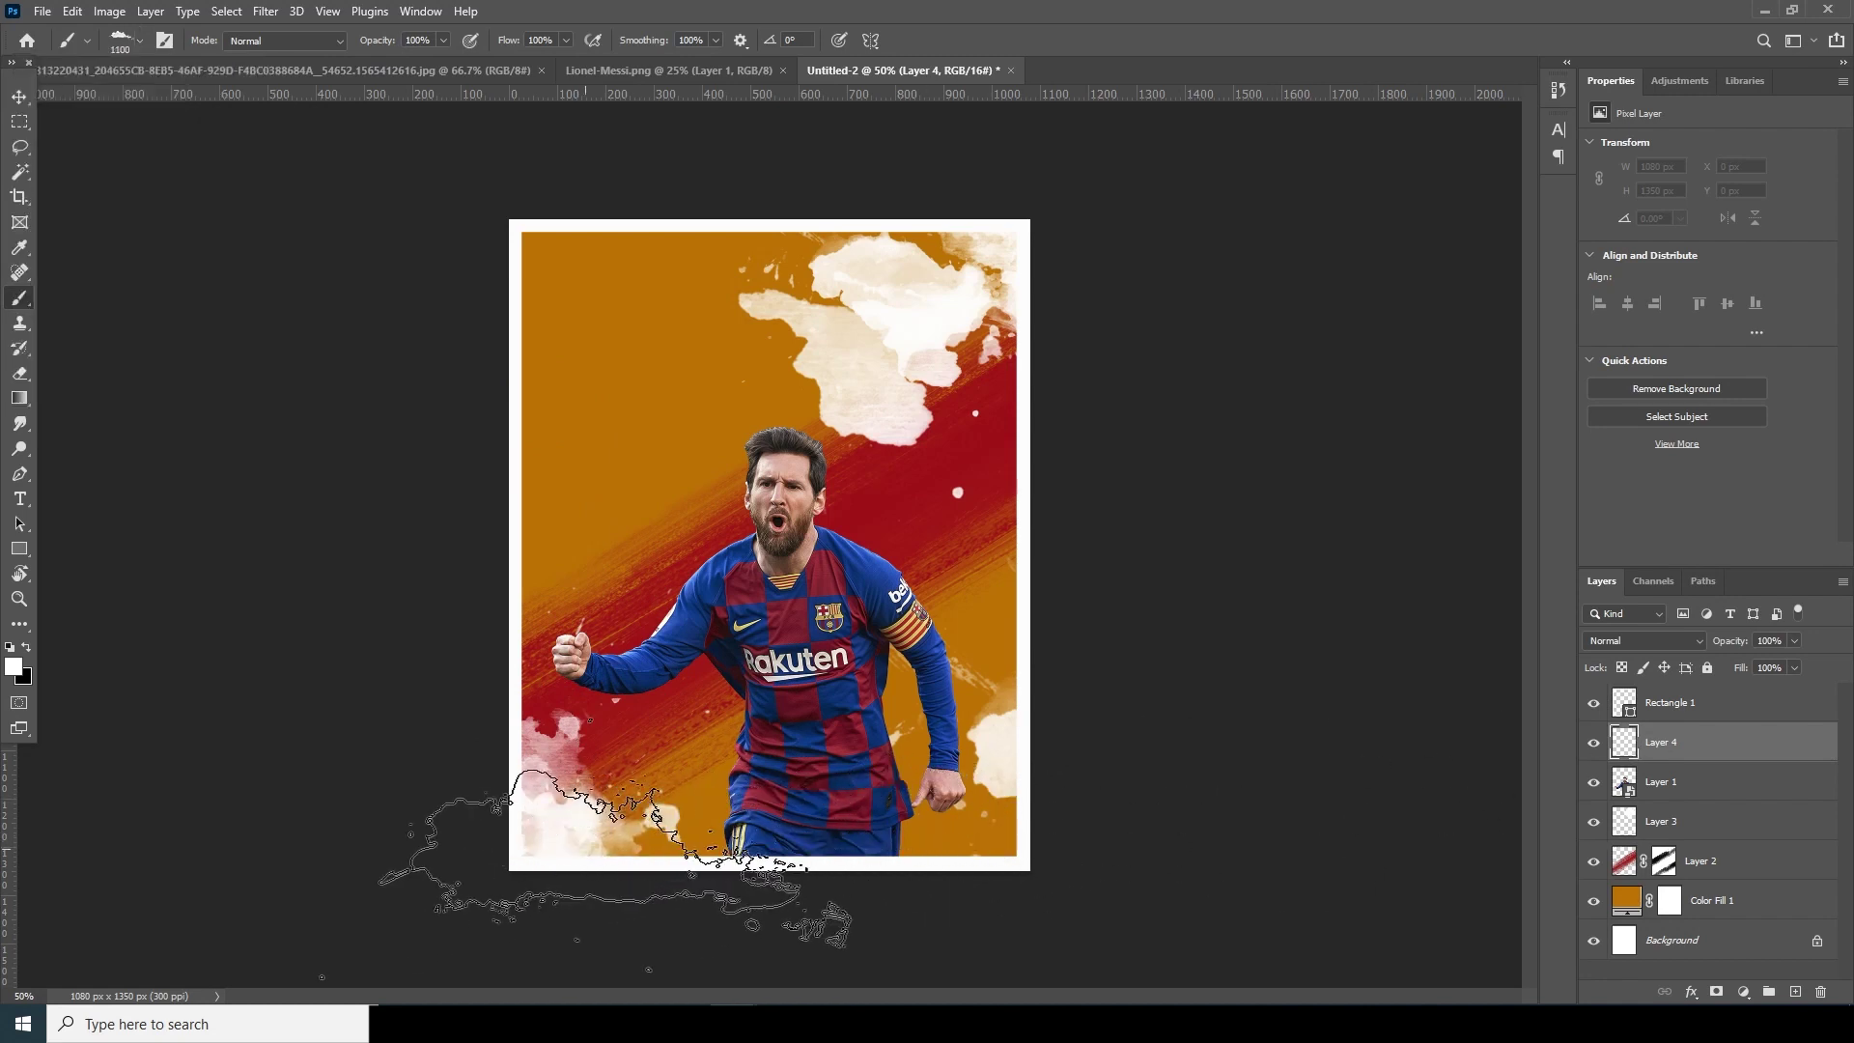
key("bracketleft")
key("bracketleft")
key("bracketleft")
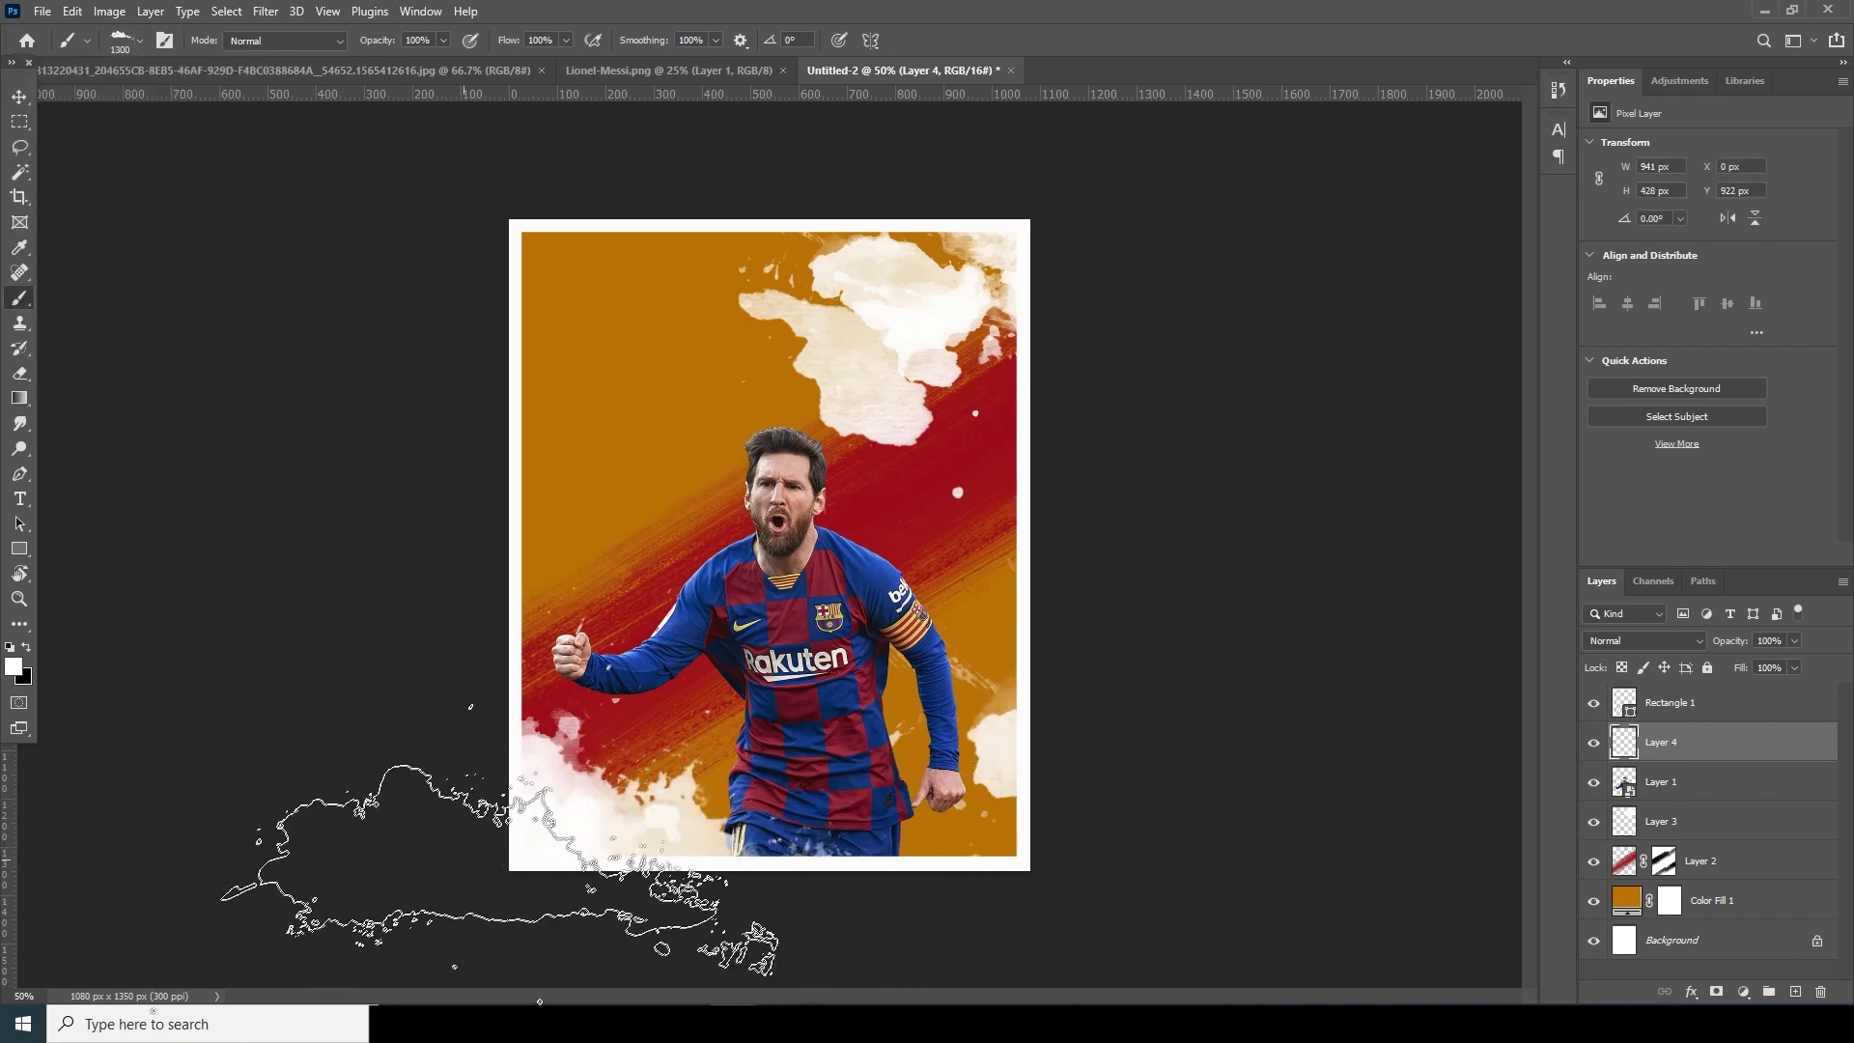
key("bracketleft")
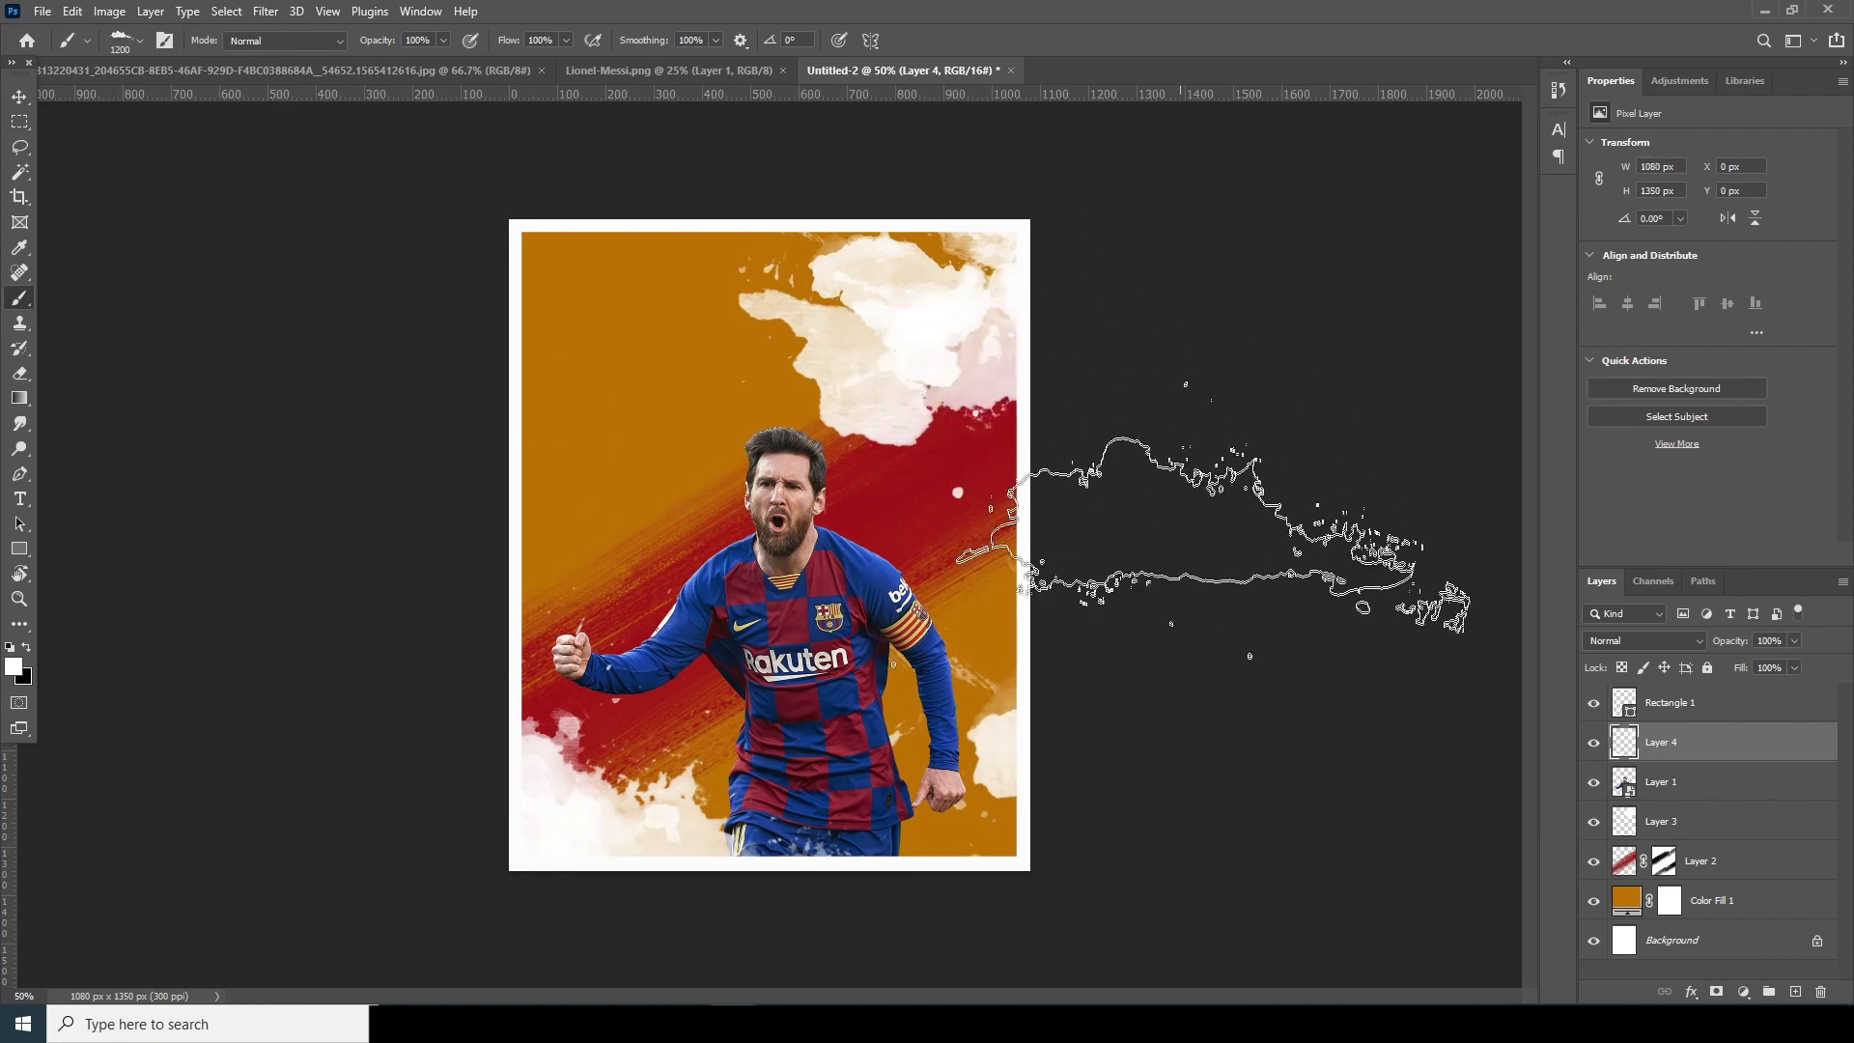
left_click(787, 232)
Switch to the second Dried Blood Splatters brush at 675 px, tip rotated to 26°
key("bracketleft")
key("bracketleft")
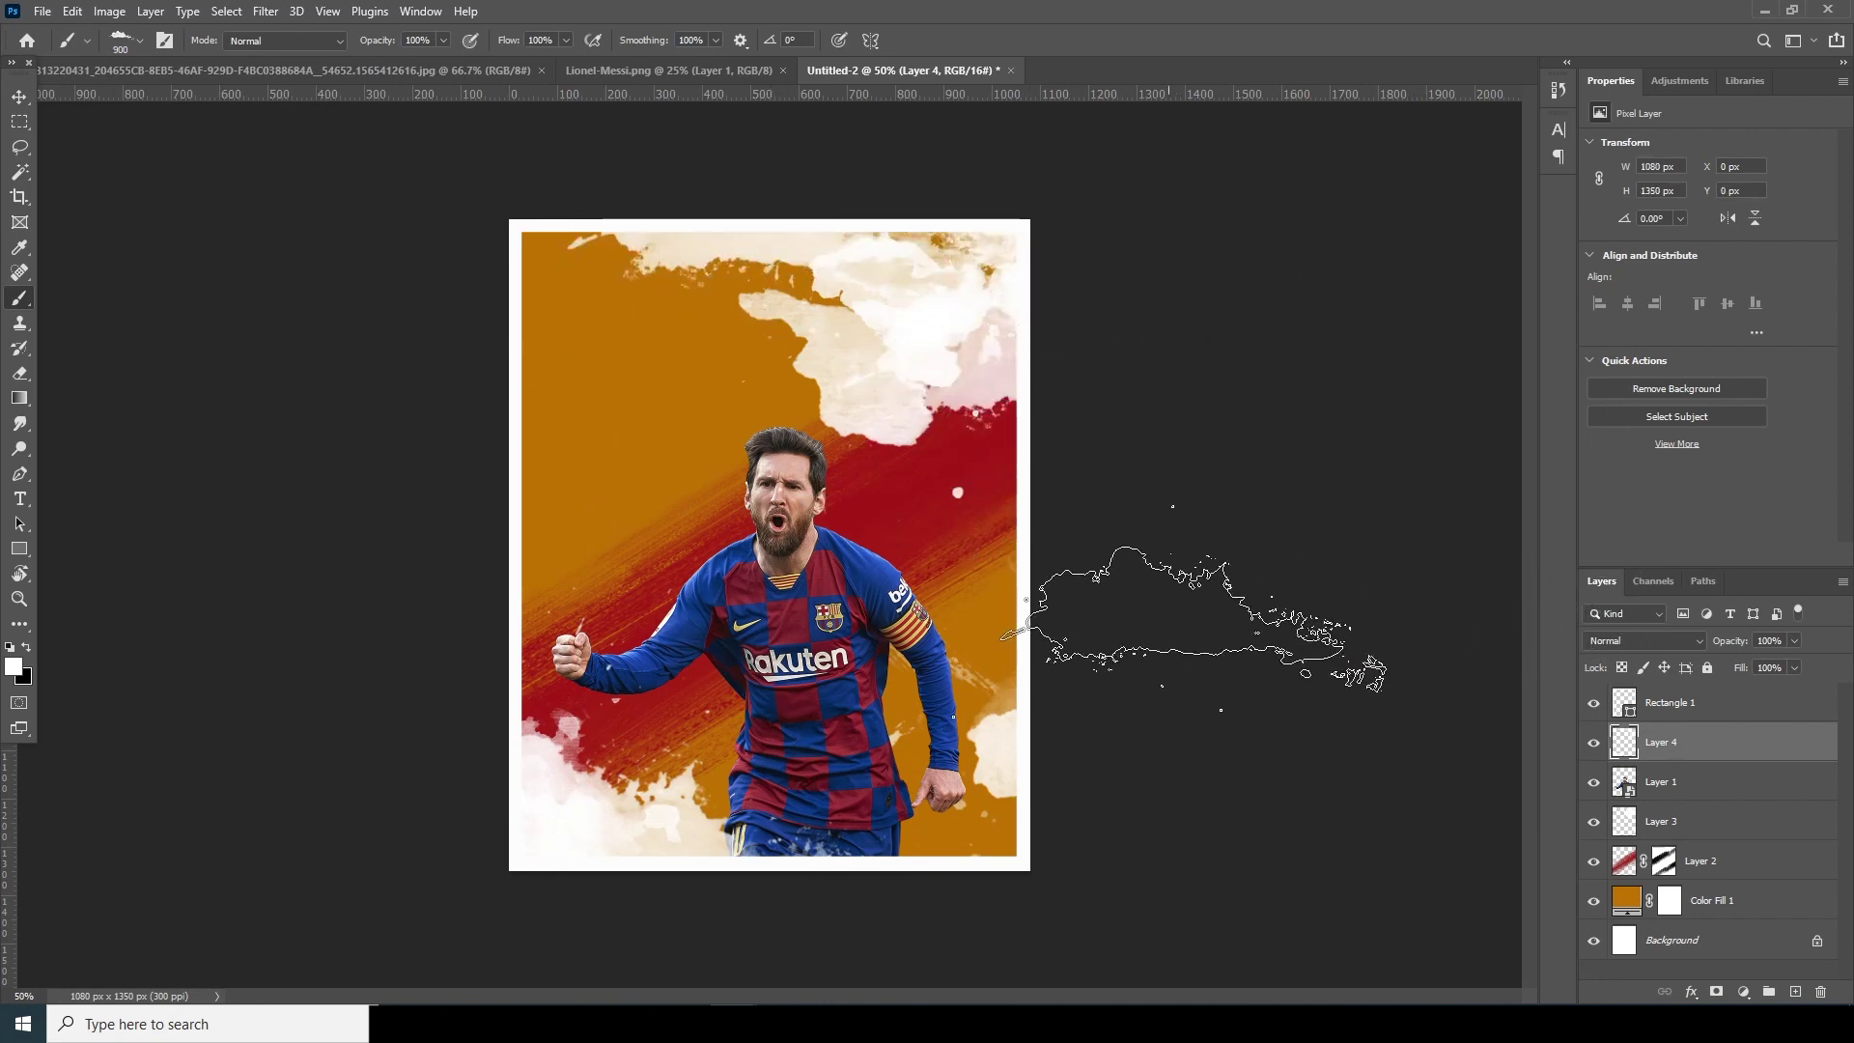
left_click(135, 42)
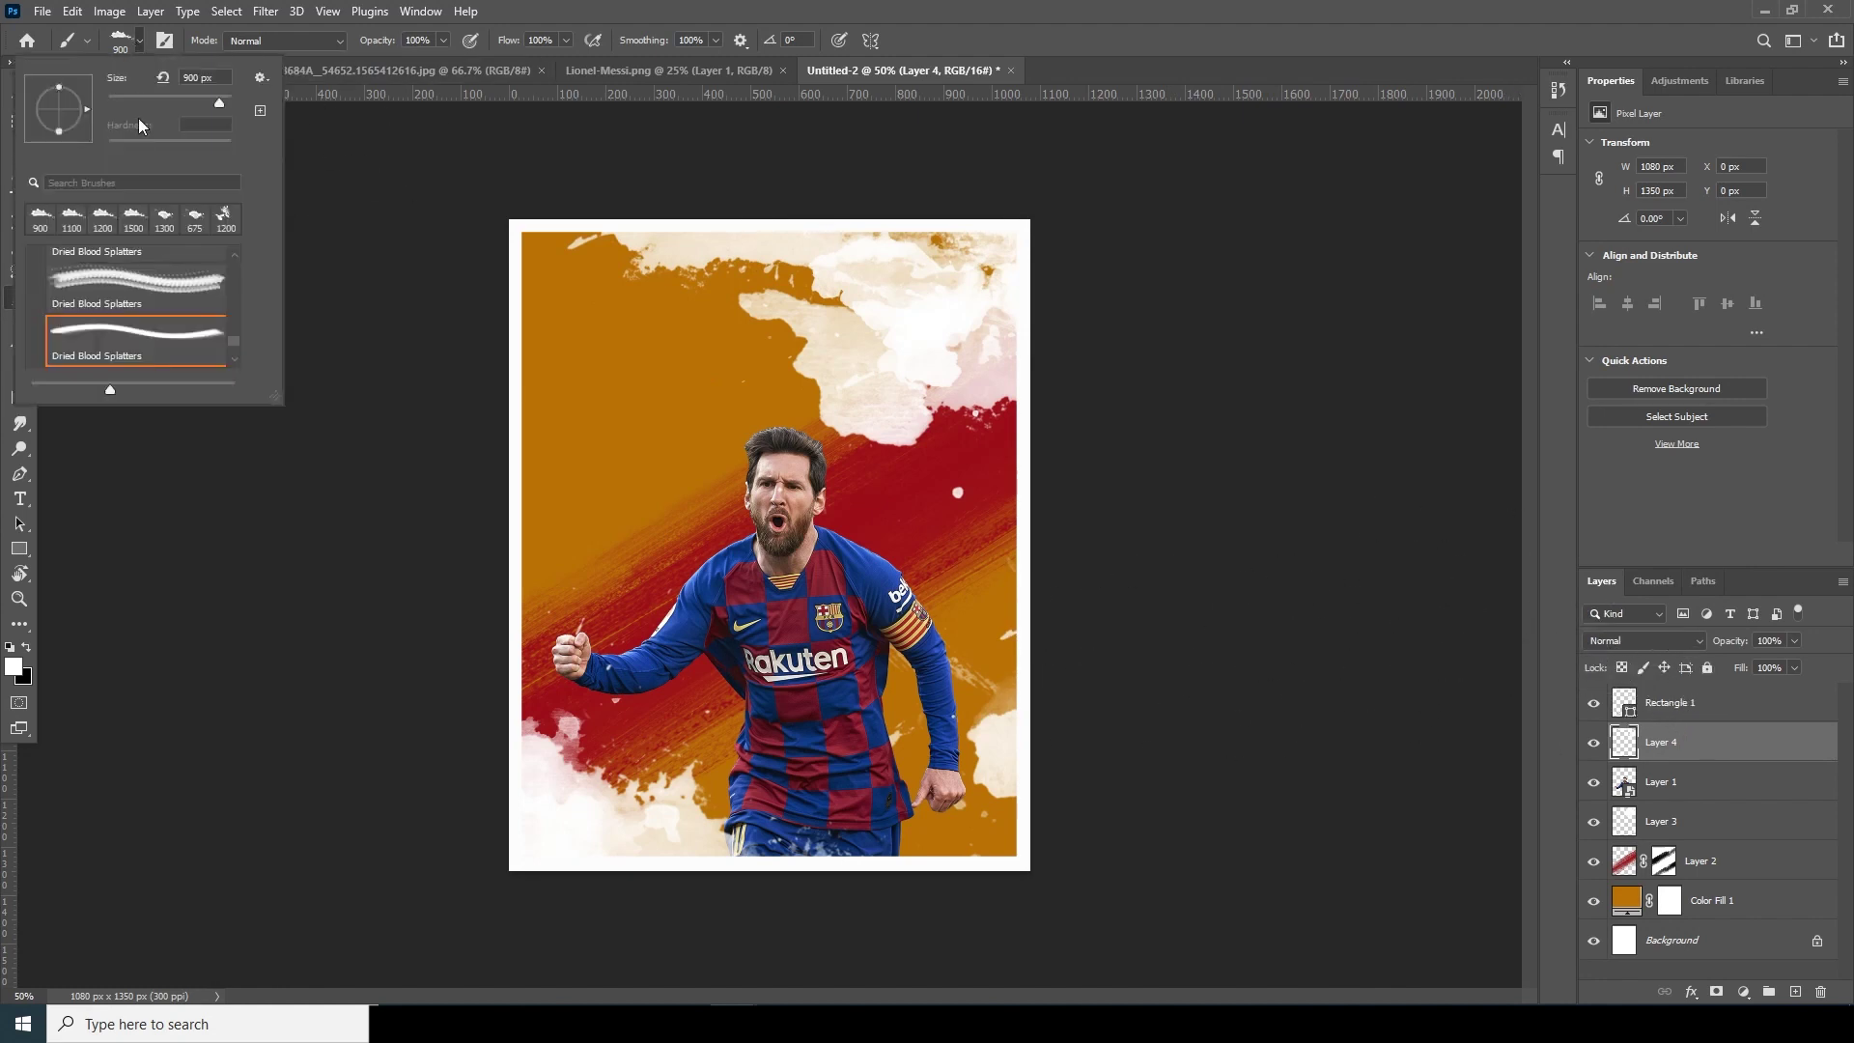
scroll(234, 344, "down", 1)
left_click(125, 359)
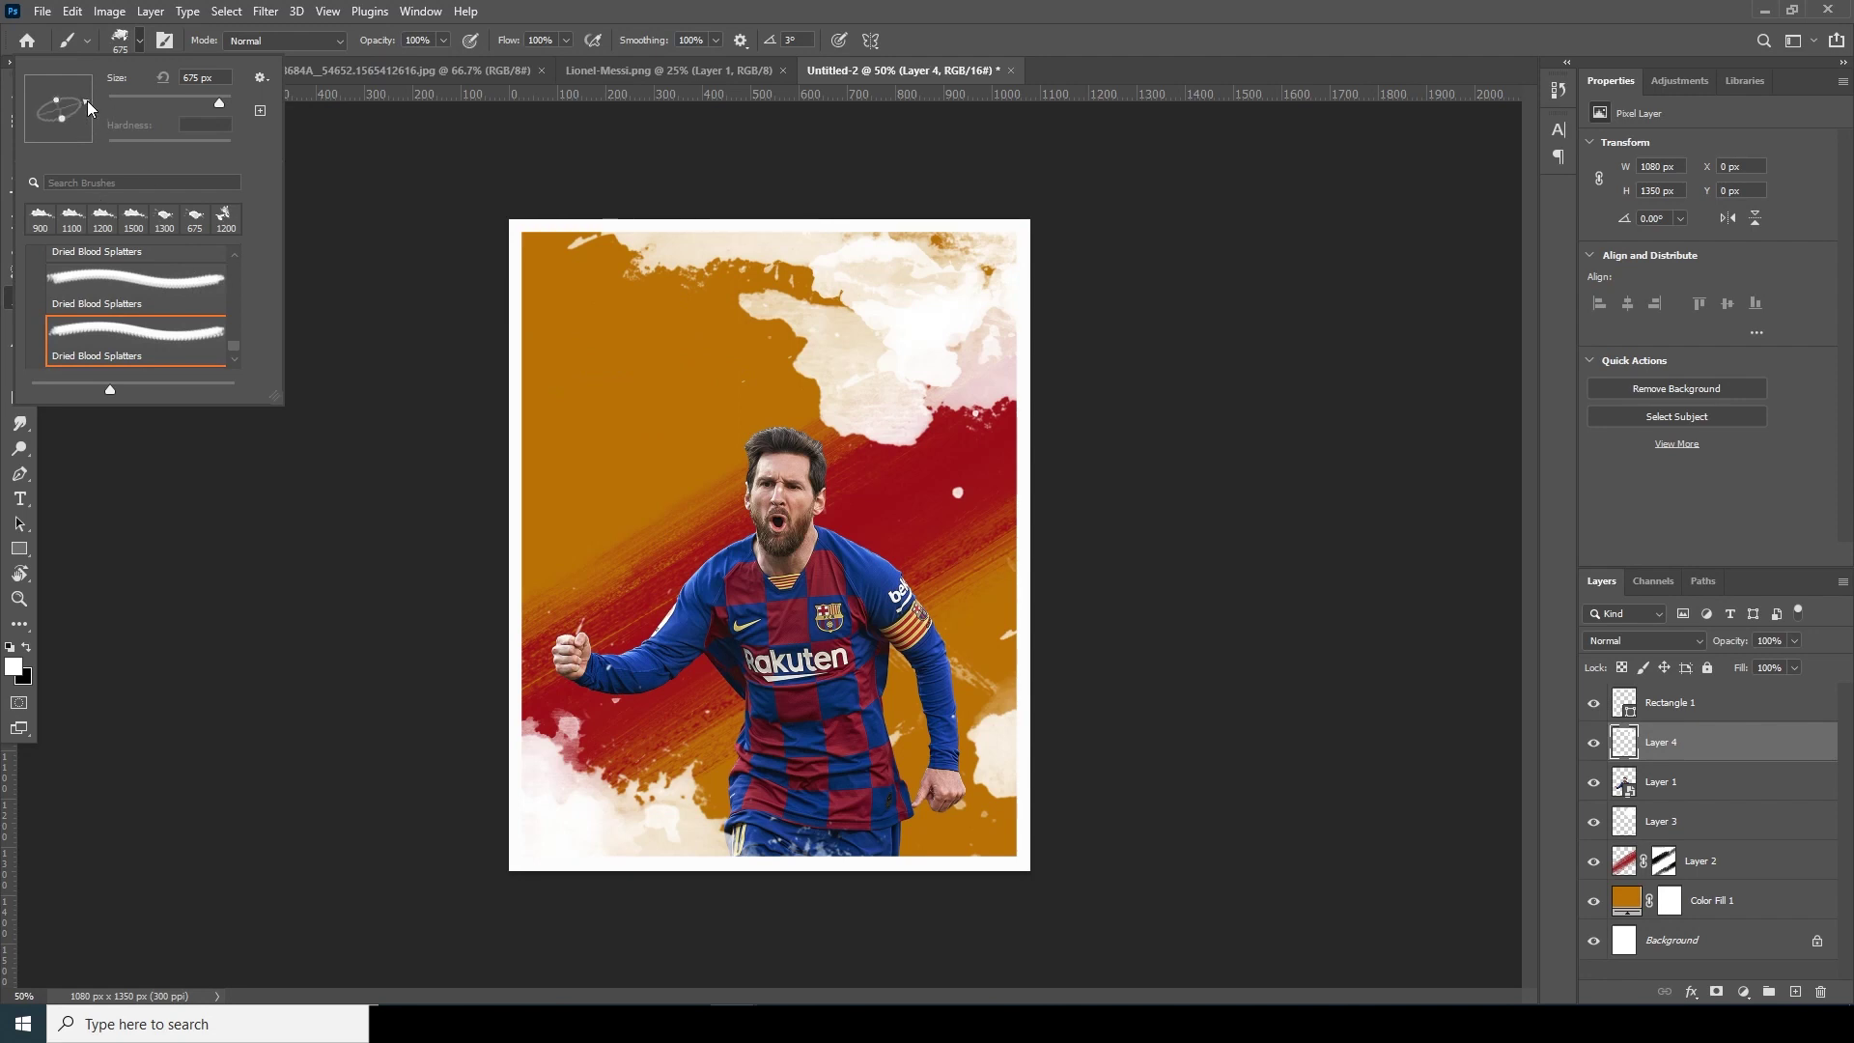
left_click_drag(88, 100, 83, 91)
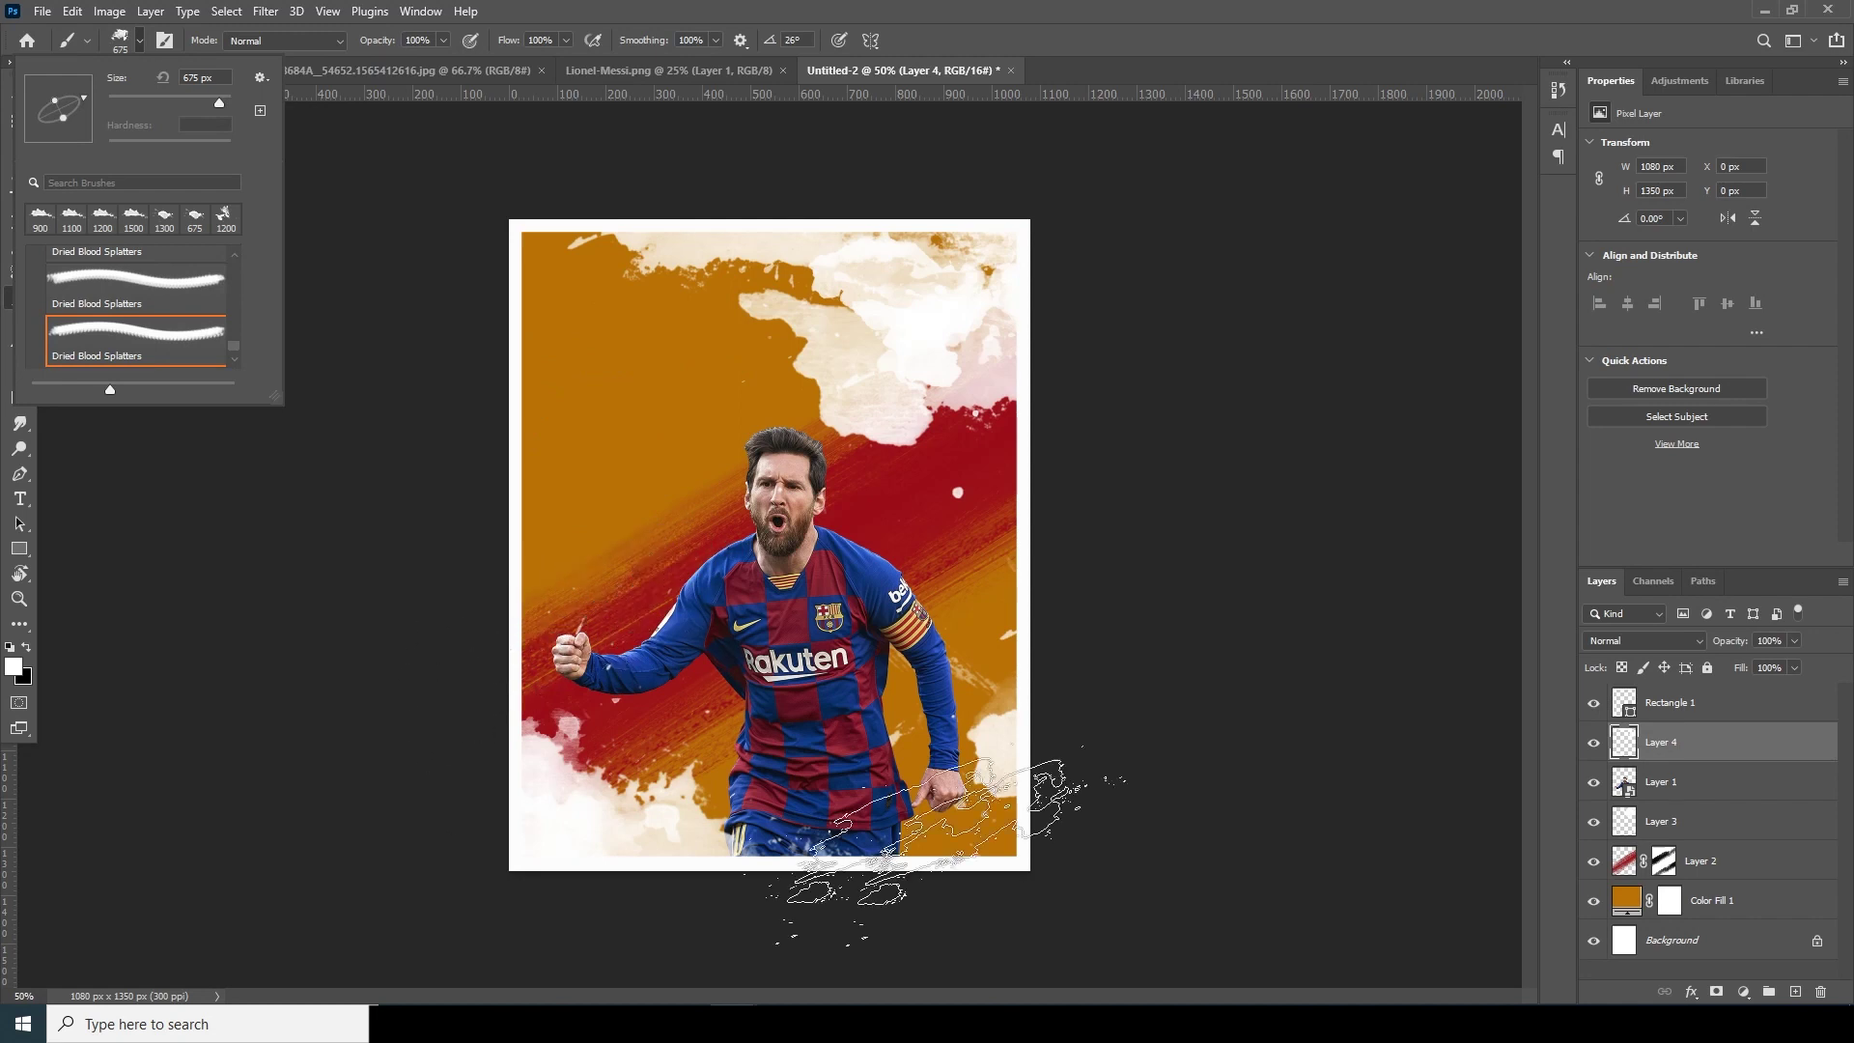
left_click(1664, 866)
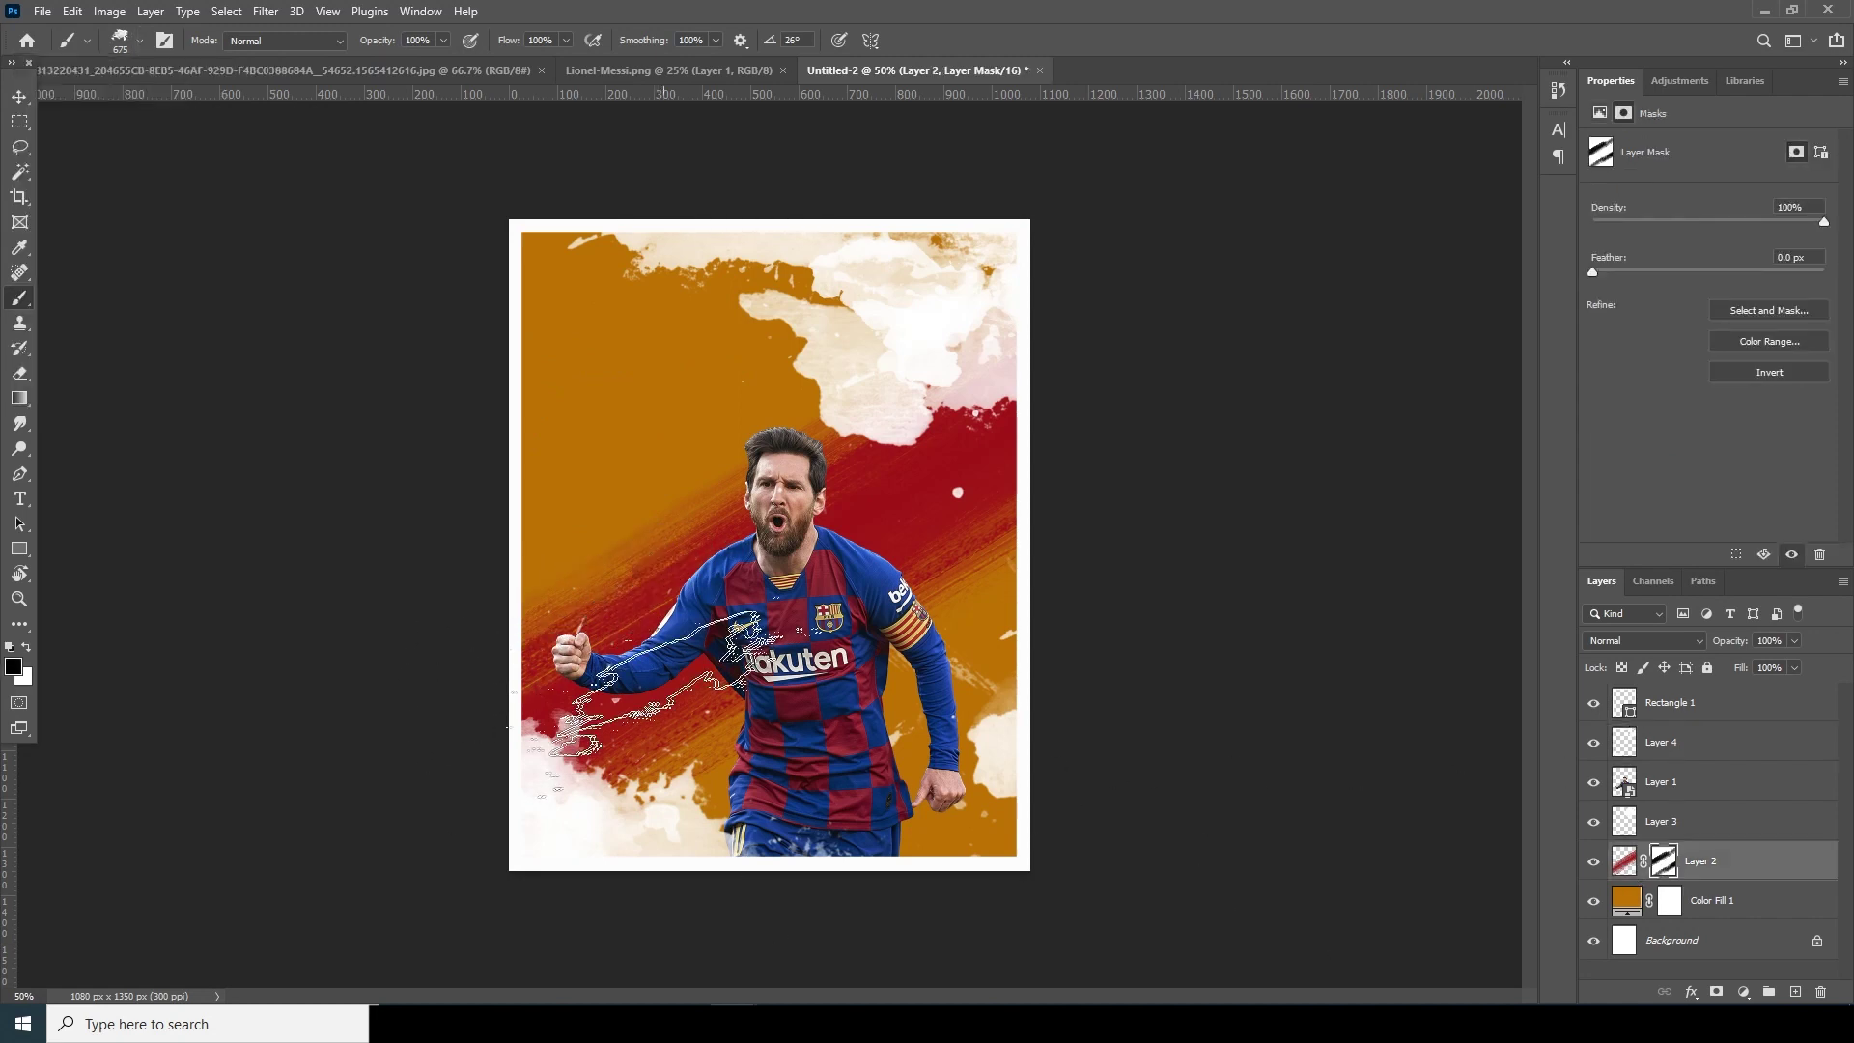
Set black as the paint colour with an 1100 px brush at 27% opacity on Layer 2's mask
key("x")
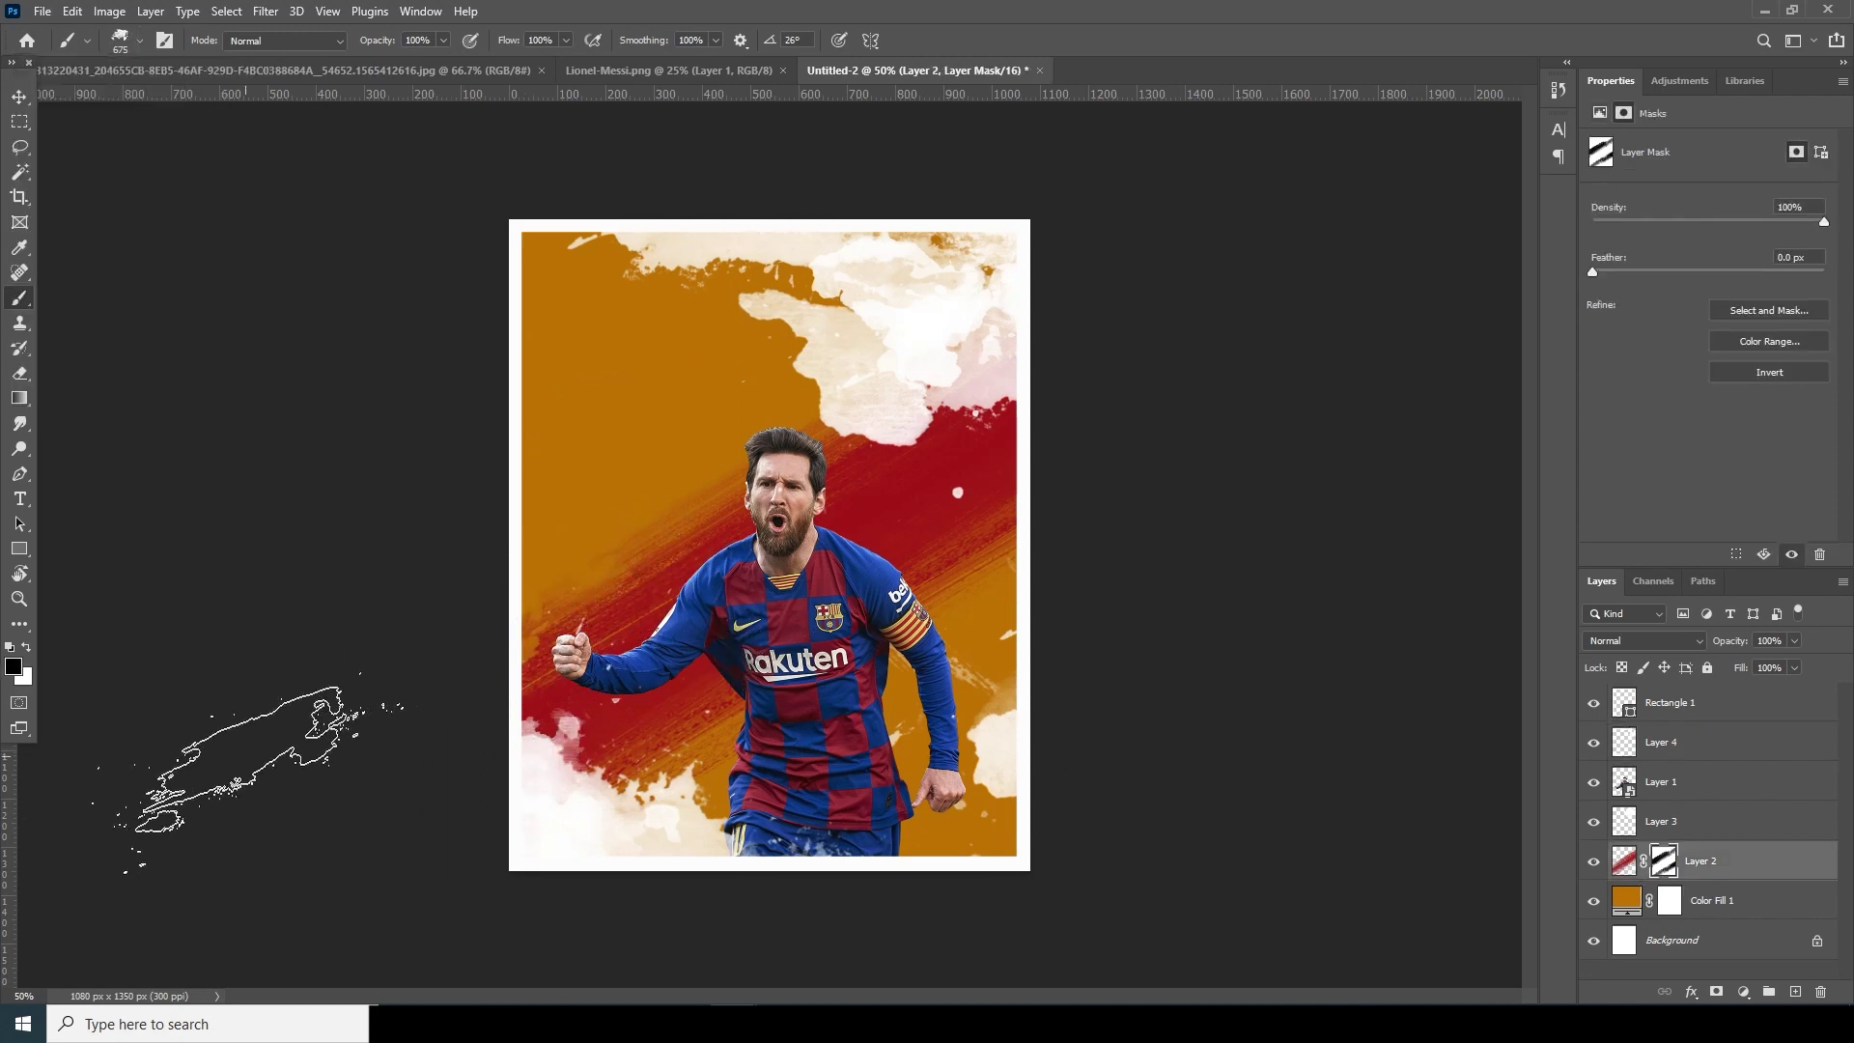
key("bracketright")
key("bracketright")
key("bracketright")
key("bracketright")
key("bracketright")
key("bracketright")
key("bracketright")
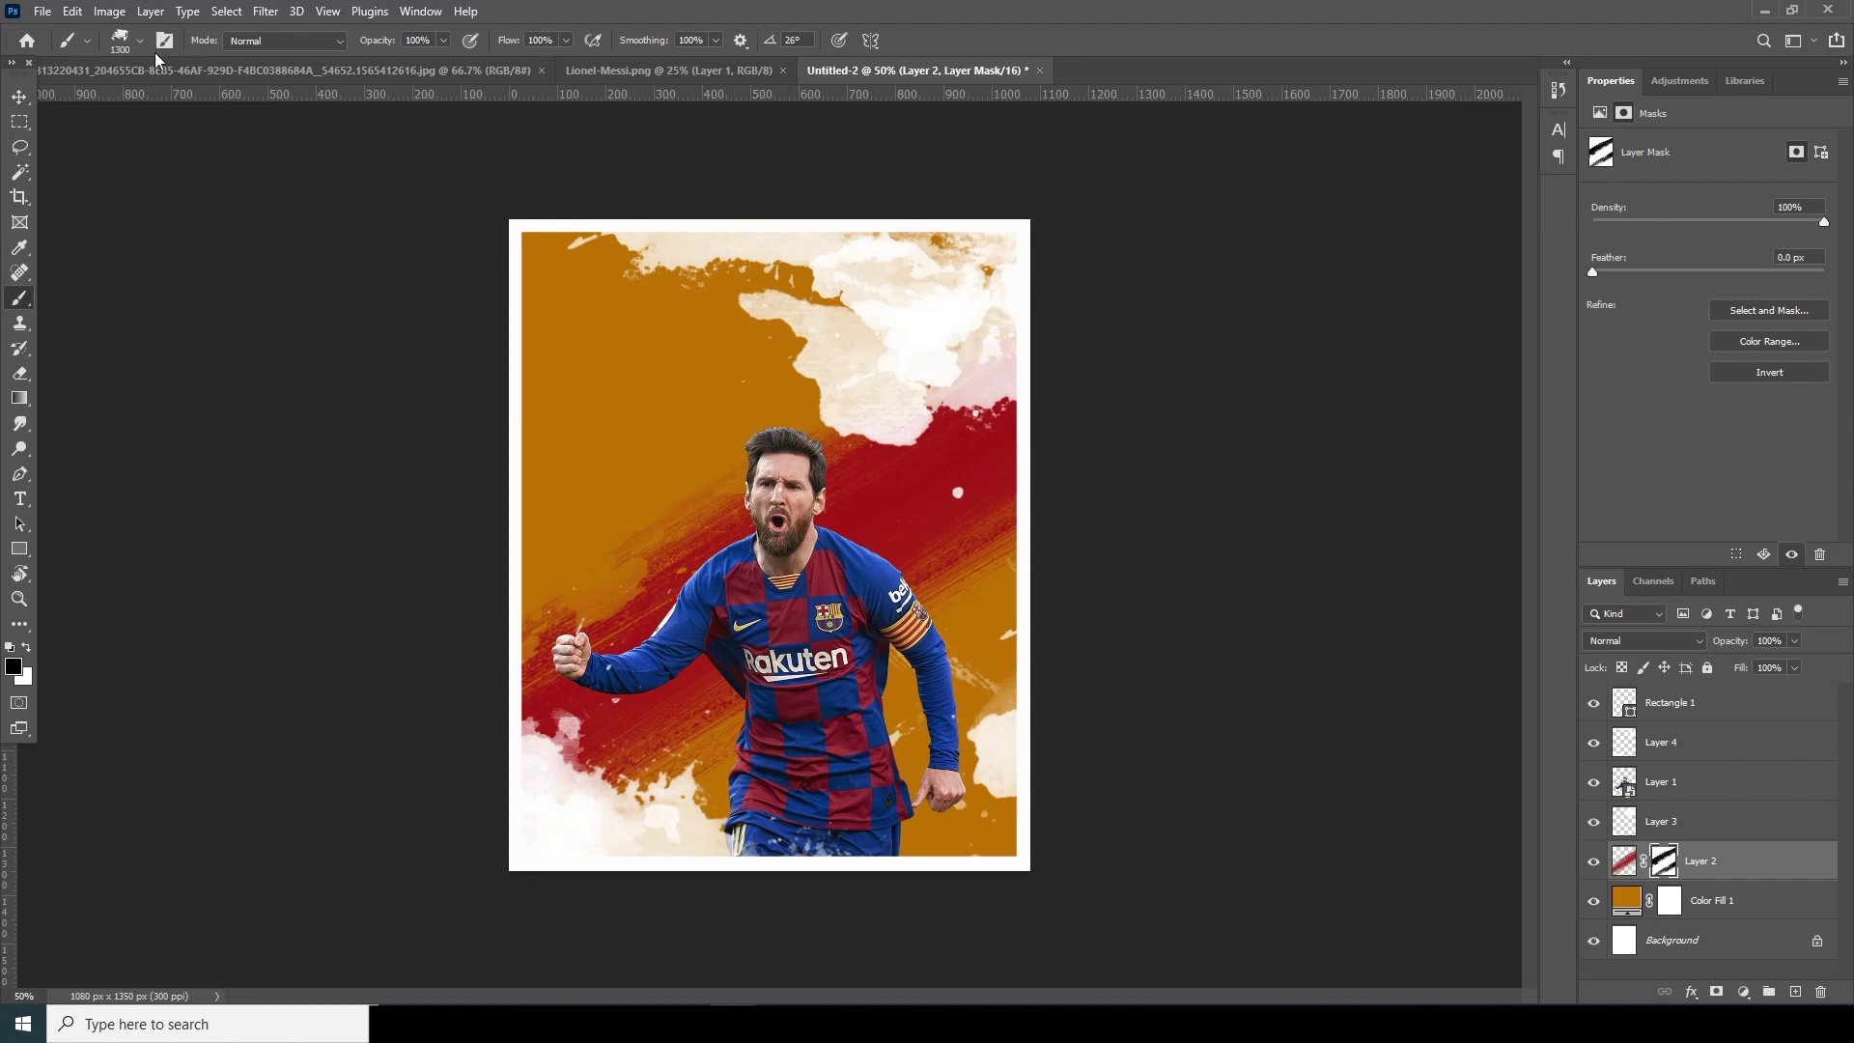
left_click(443, 41)
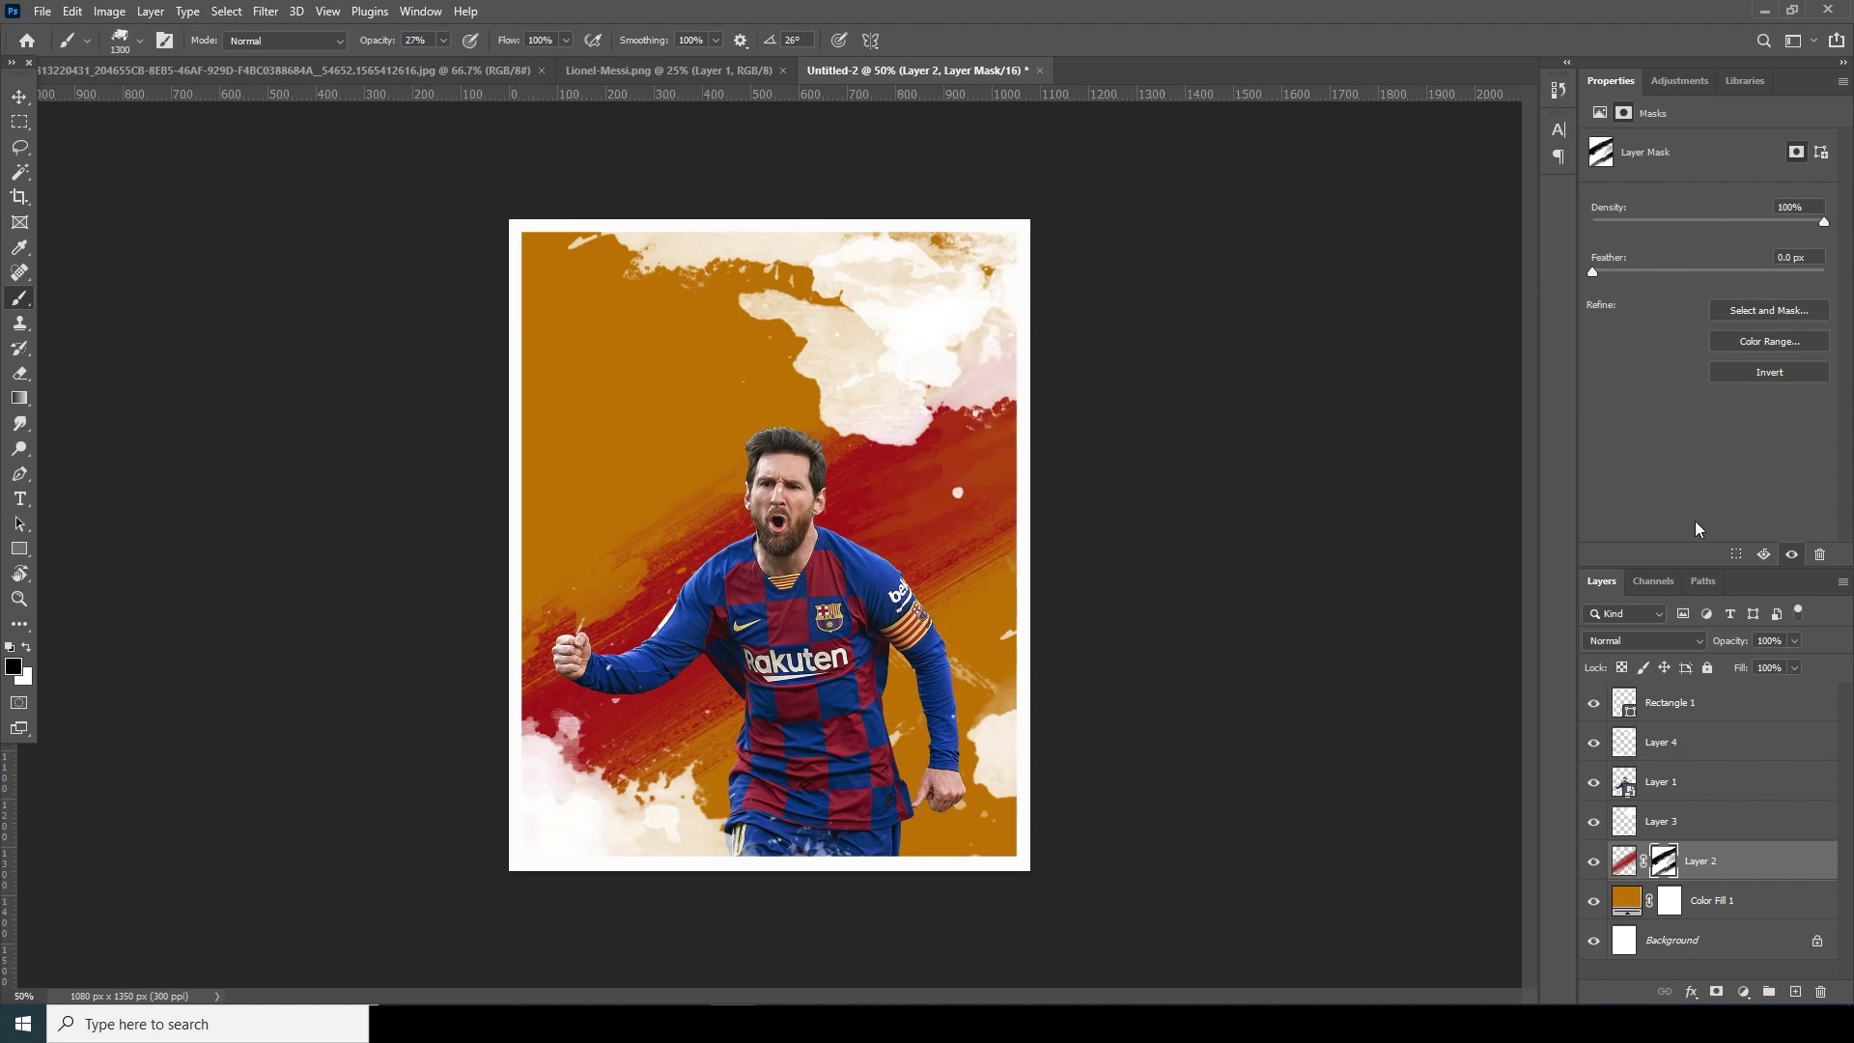
key("ctrl+minus")
key("ctrl+plus")
key("v")
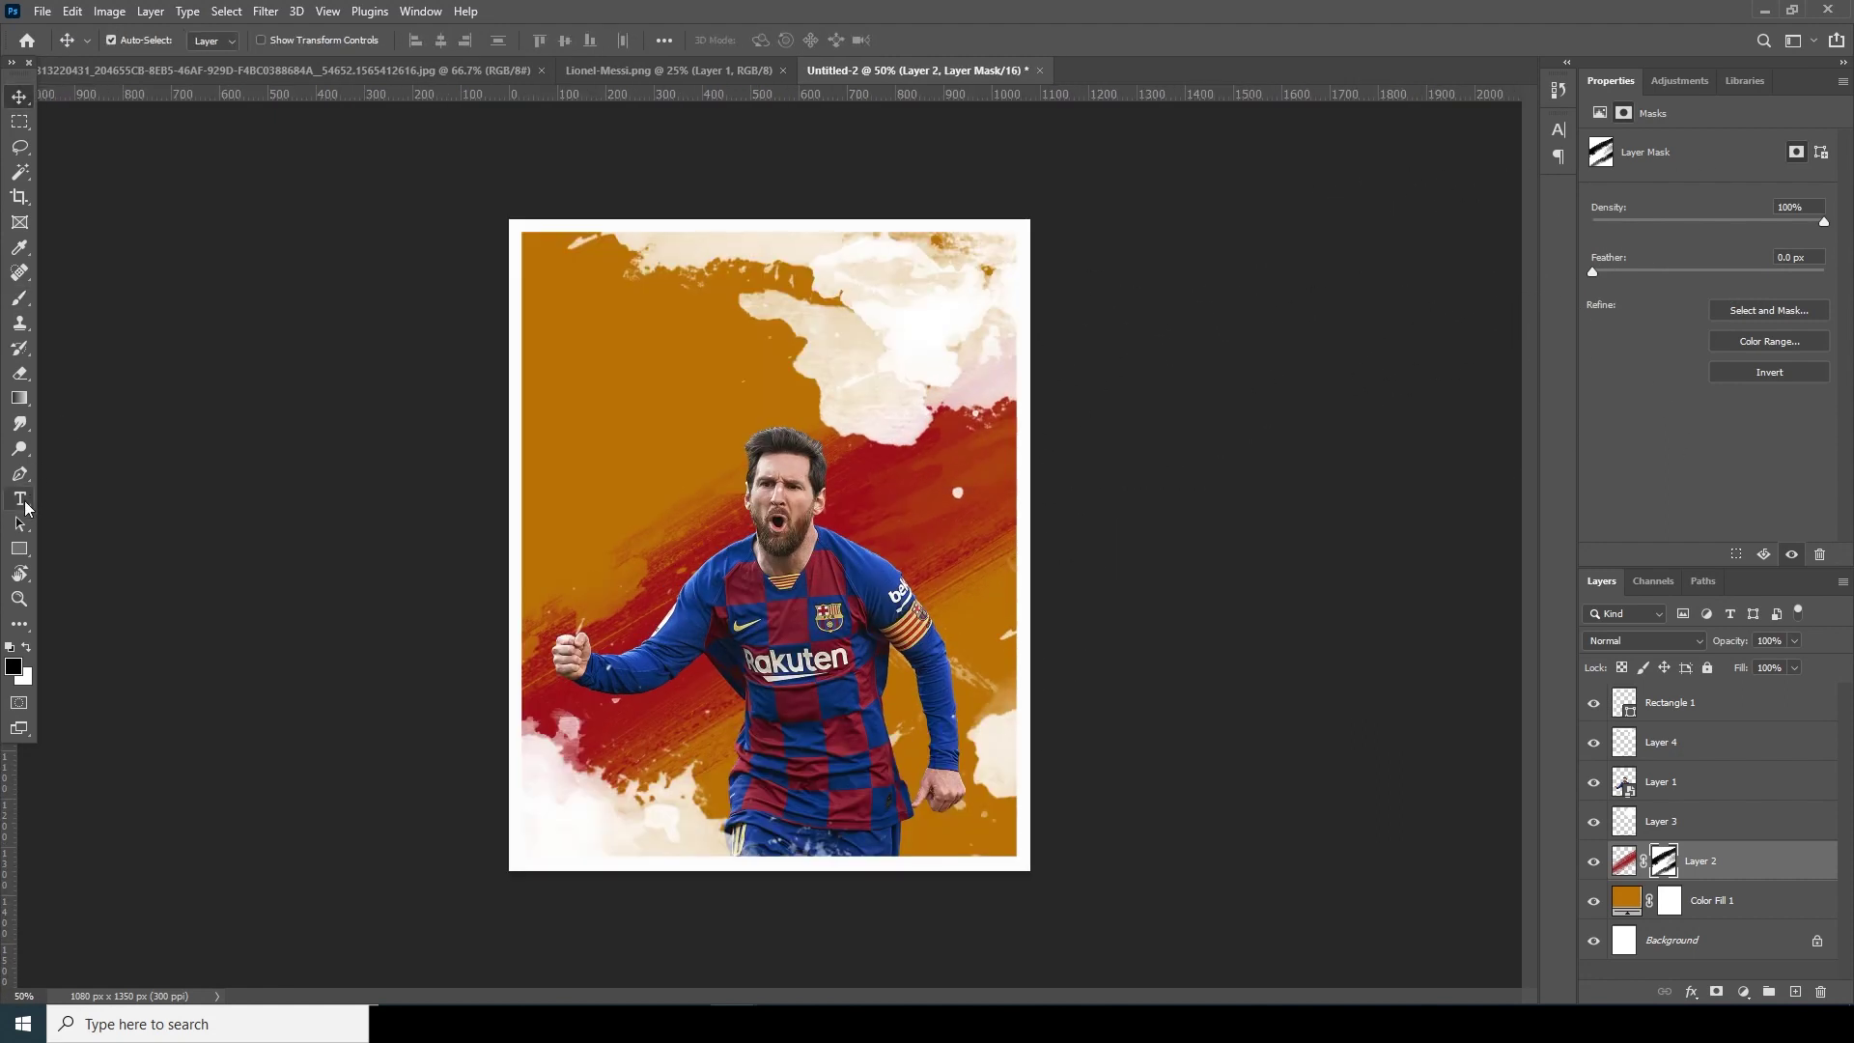
Type a white BARCA title at the upper left and enlarge it to about 177%
left_click(24, 505)
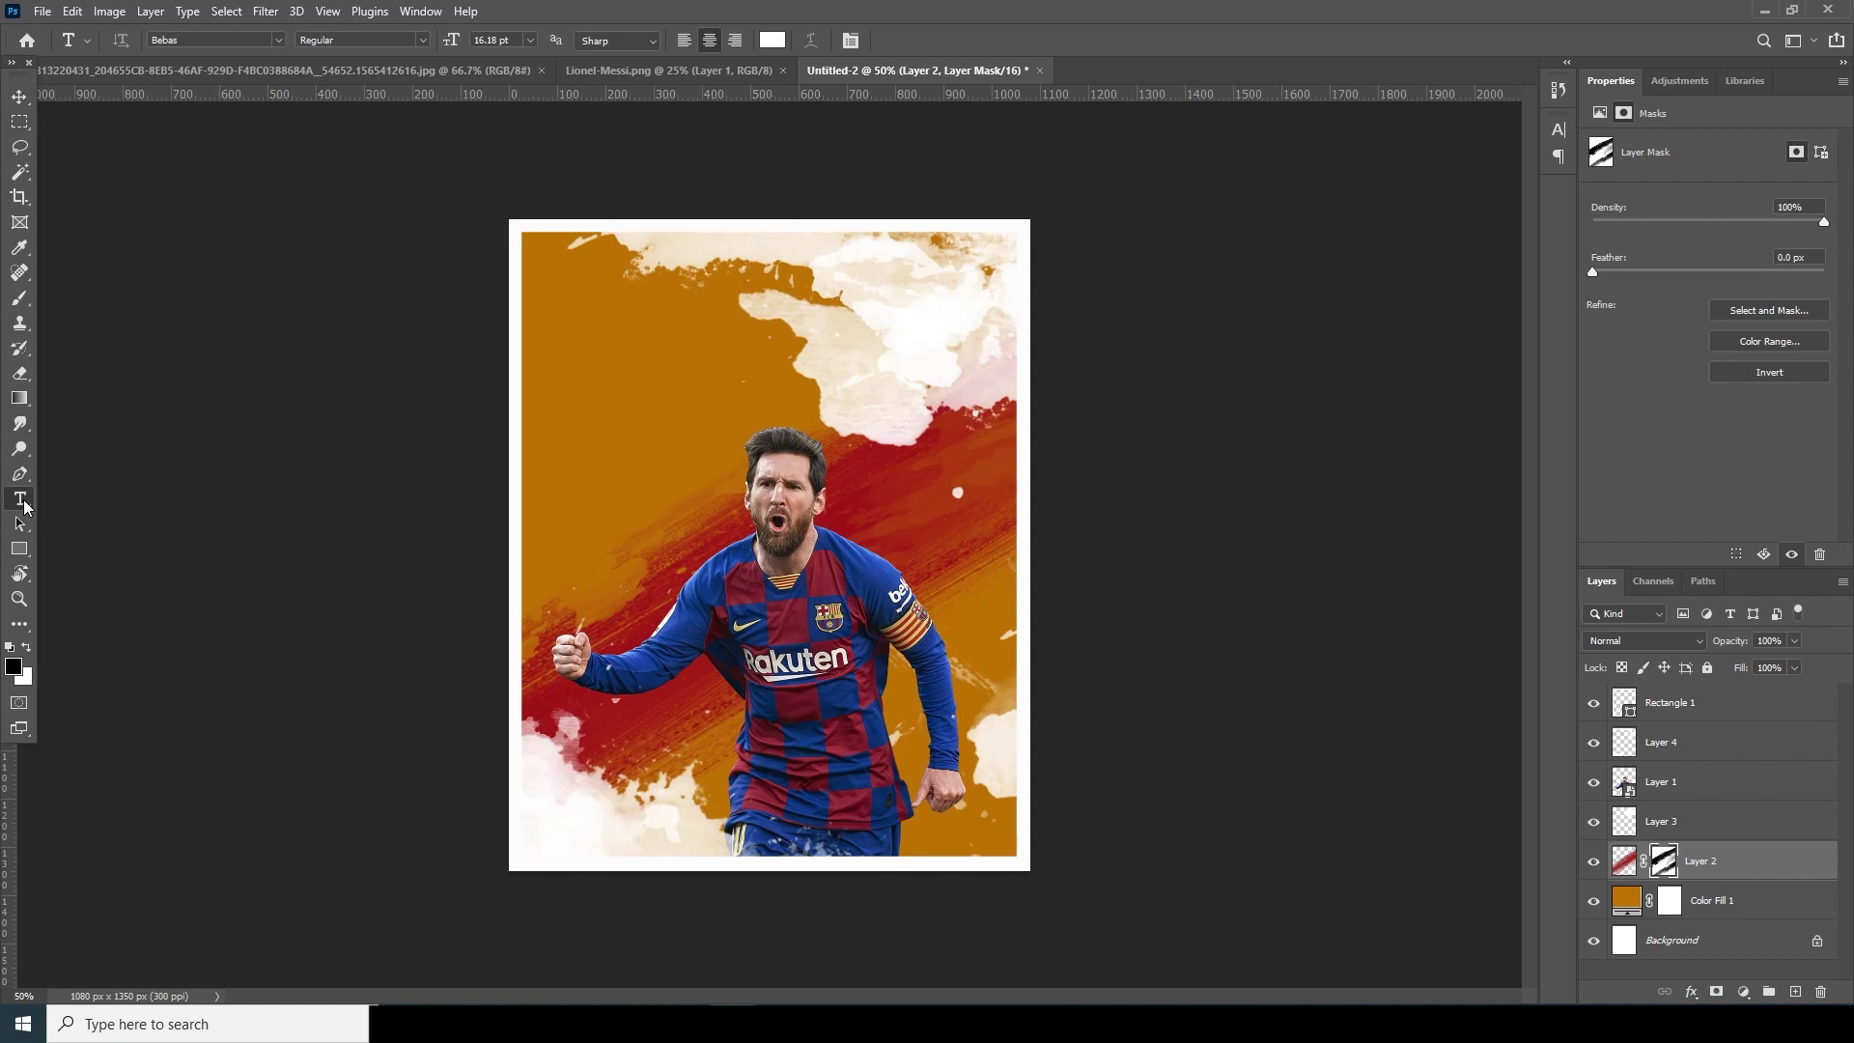
left_click(609, 394)
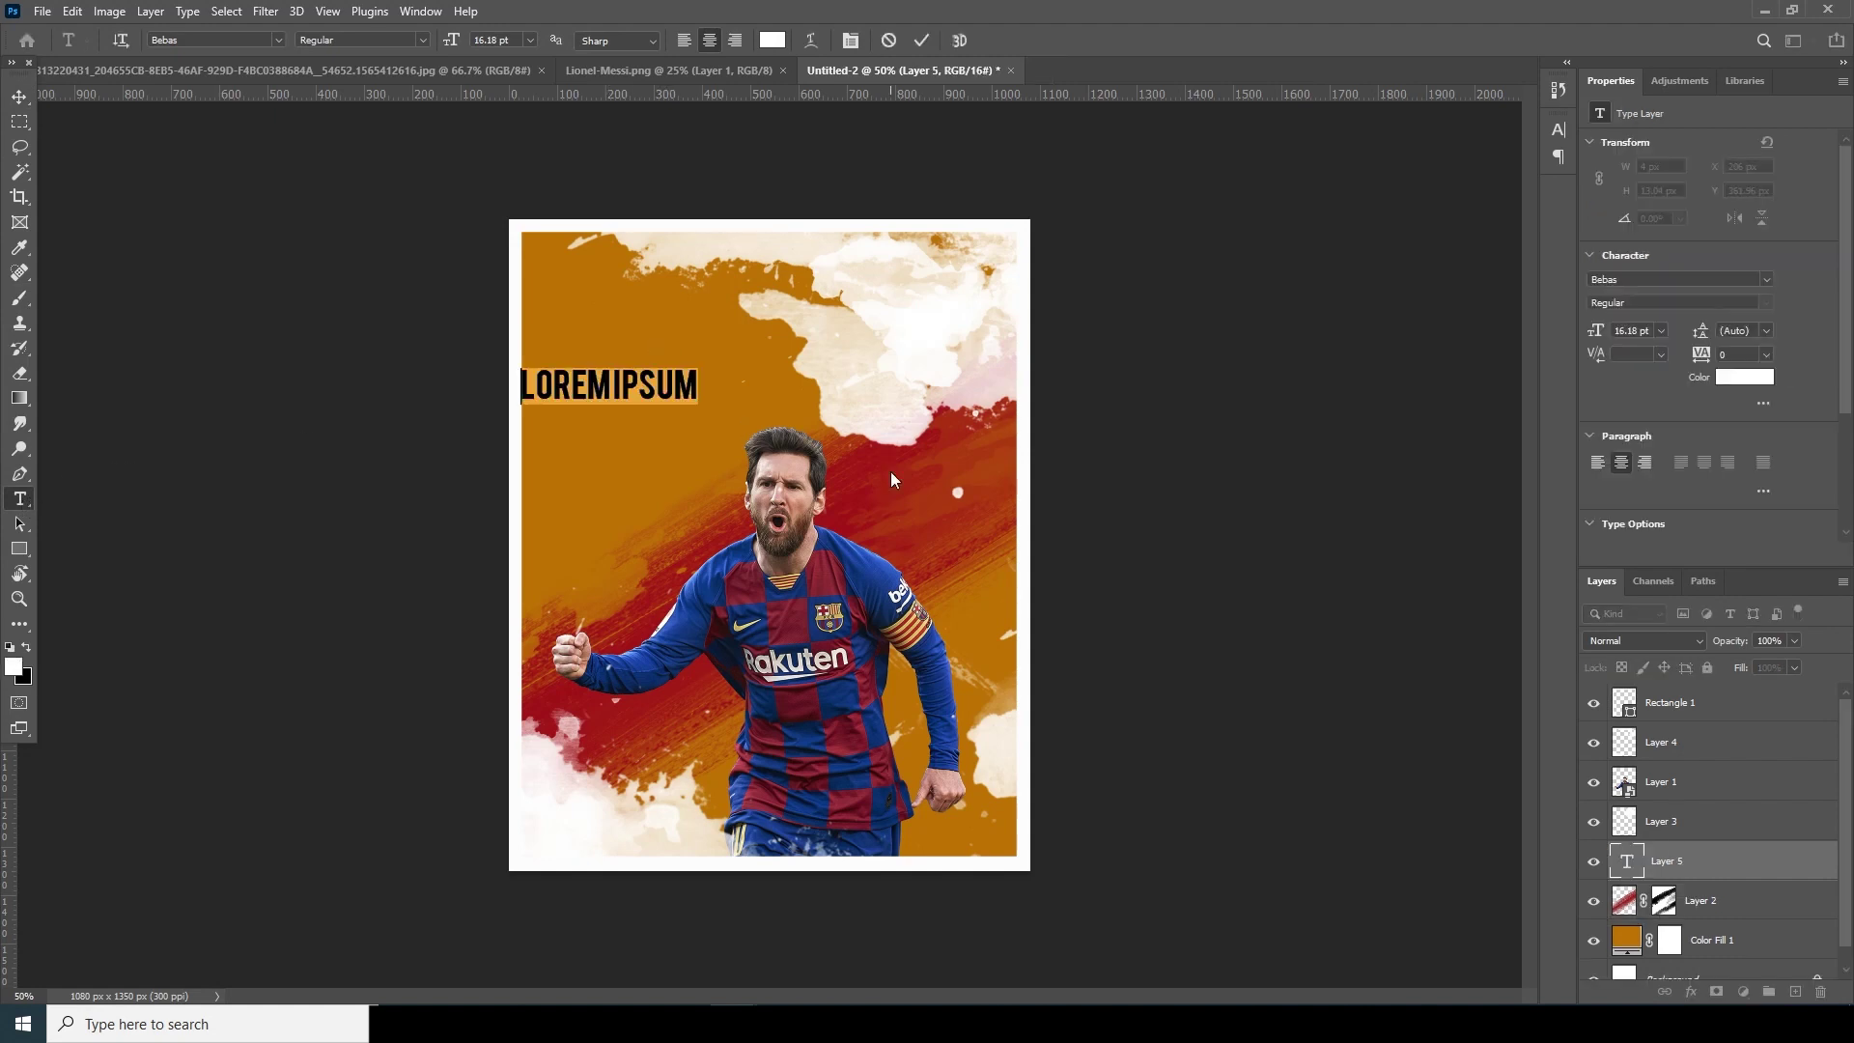
type("CAR")
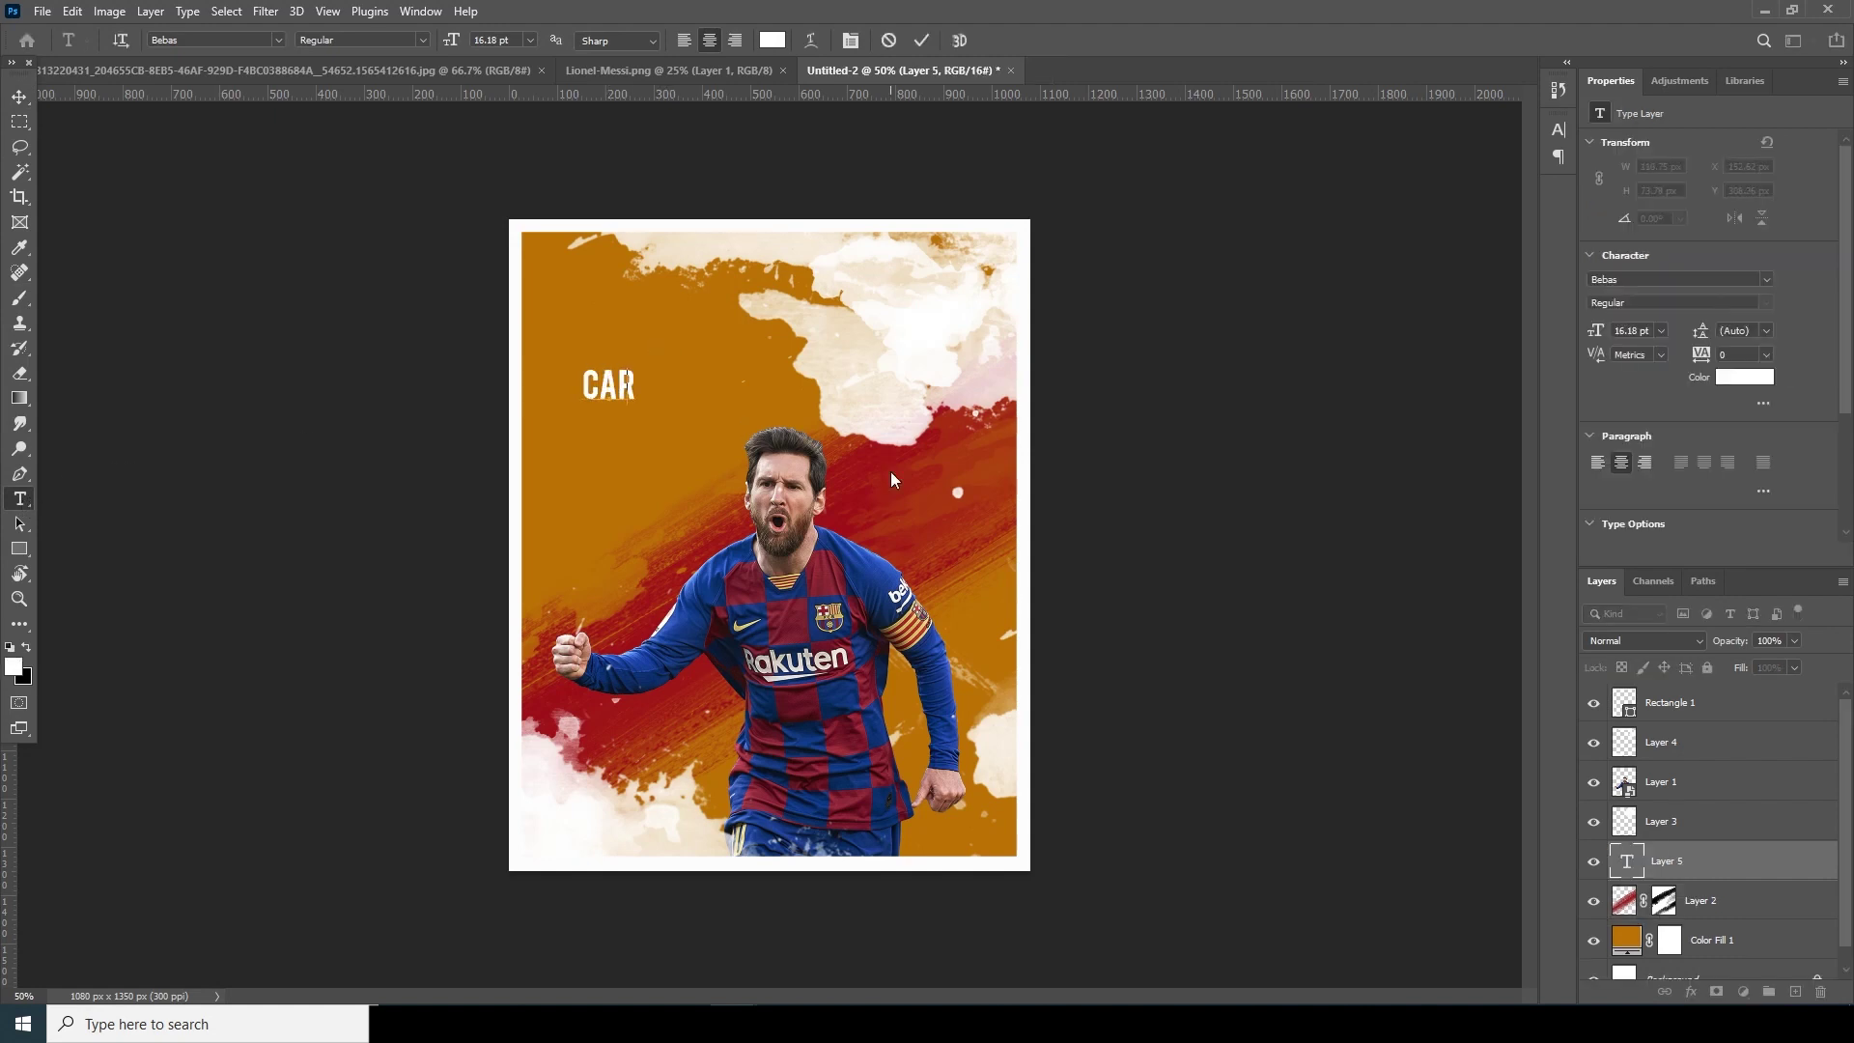
key("BackSpace")
key("BackSpace")
key("BackSpace")
type("BARCA")
left_click(21, 96)
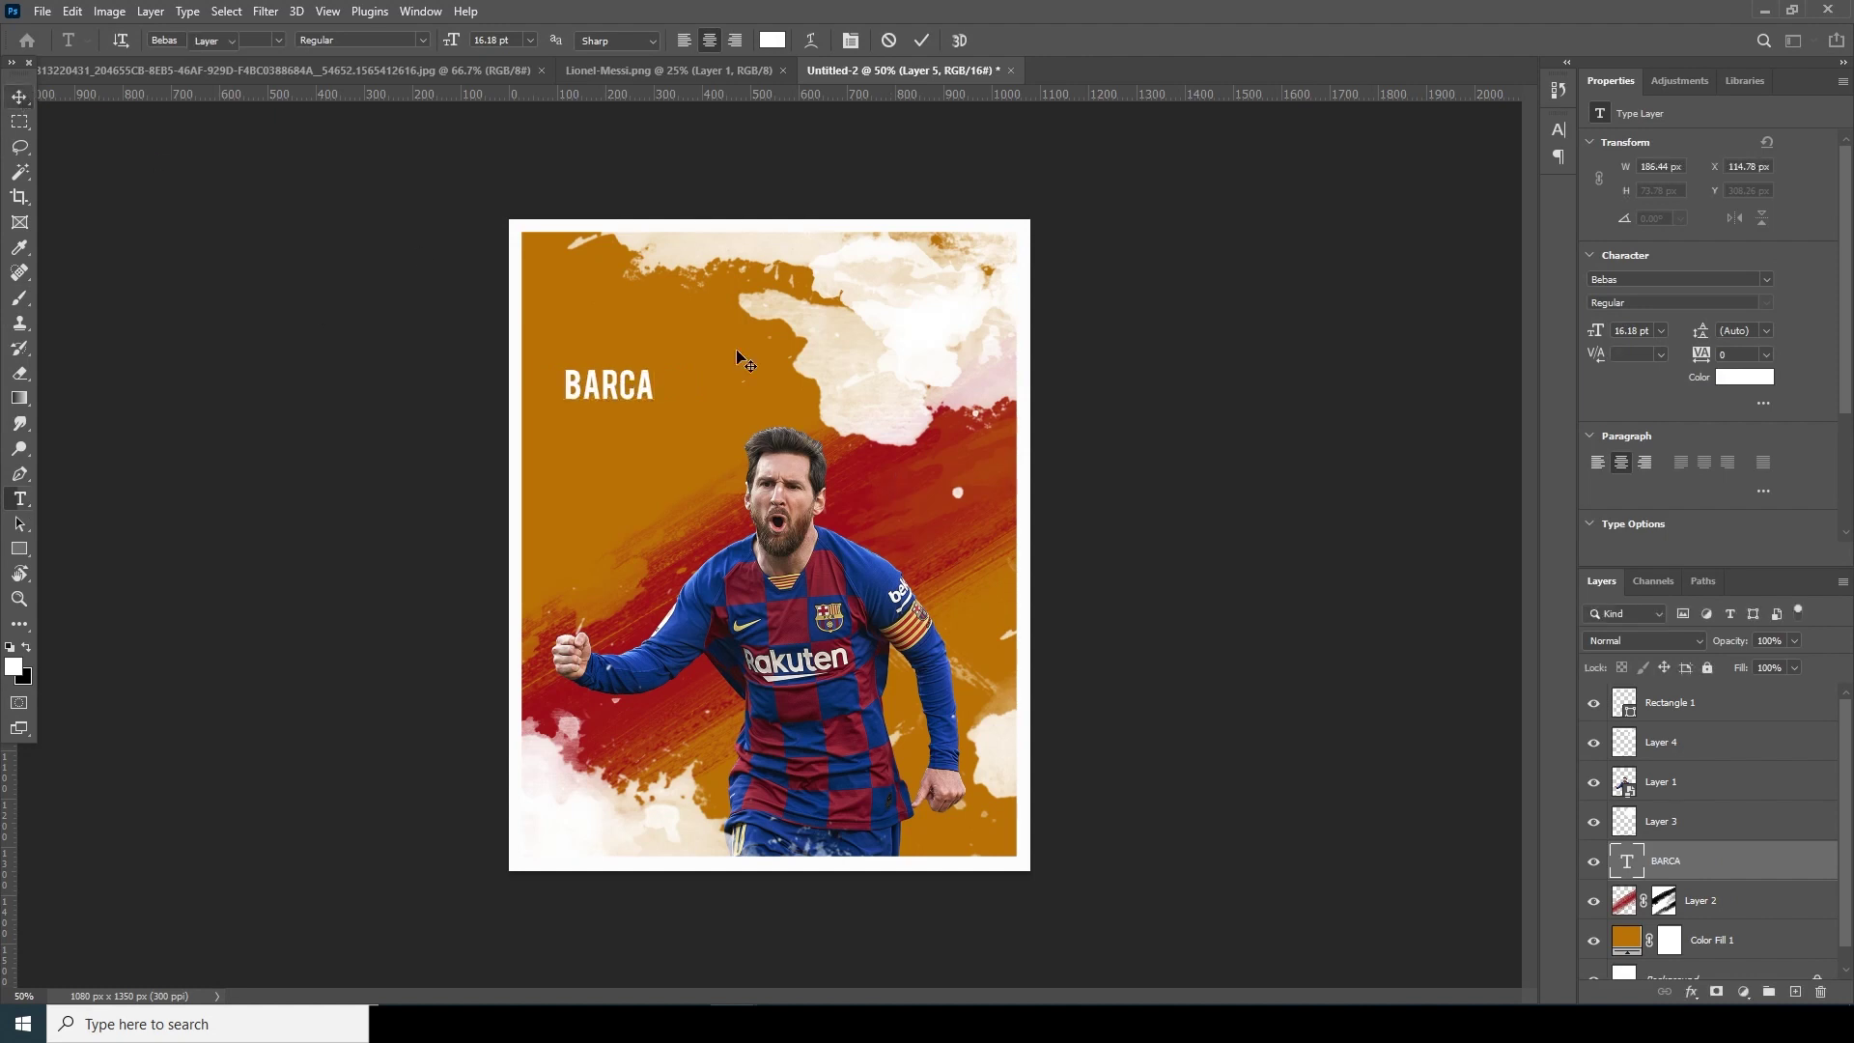
key("ctrl+t")
mouse_move(654, 405)
left_mouse_down()
mouse_move(693, 417)
mouse_move(680, 406)
left_mouse_up()
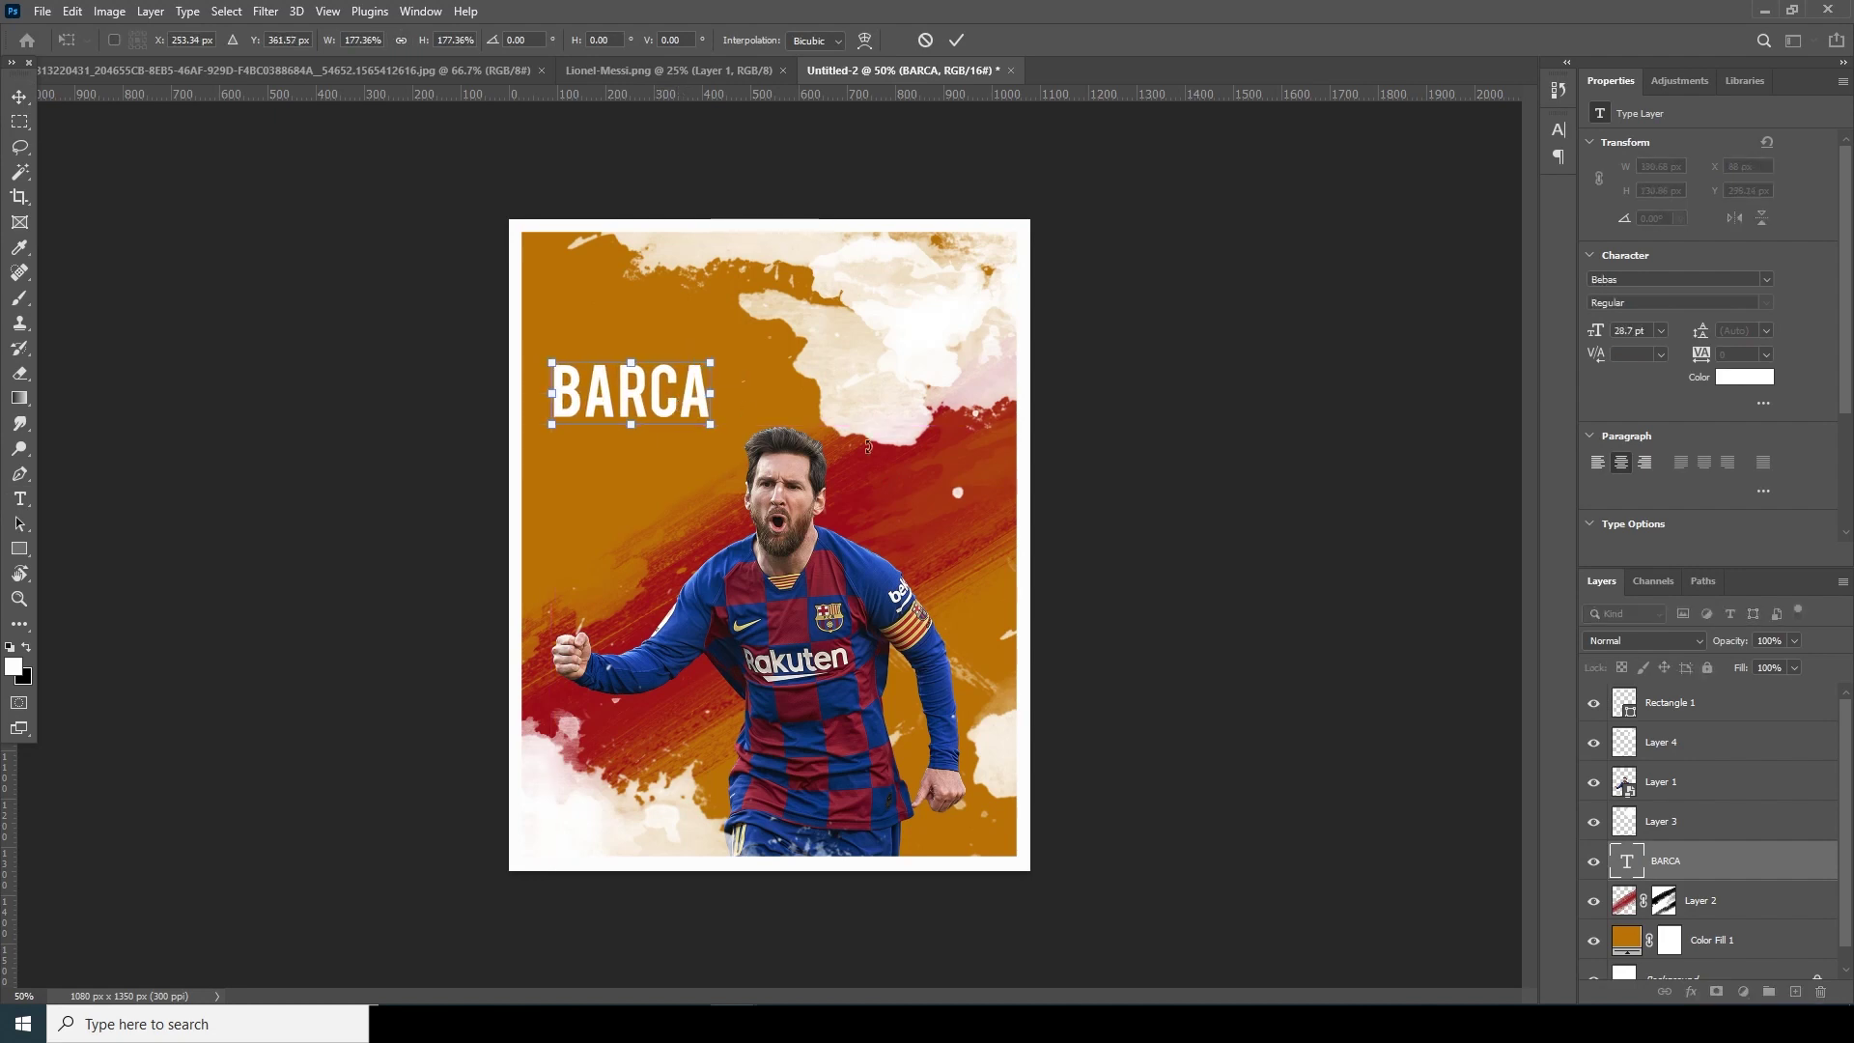
key("Return")
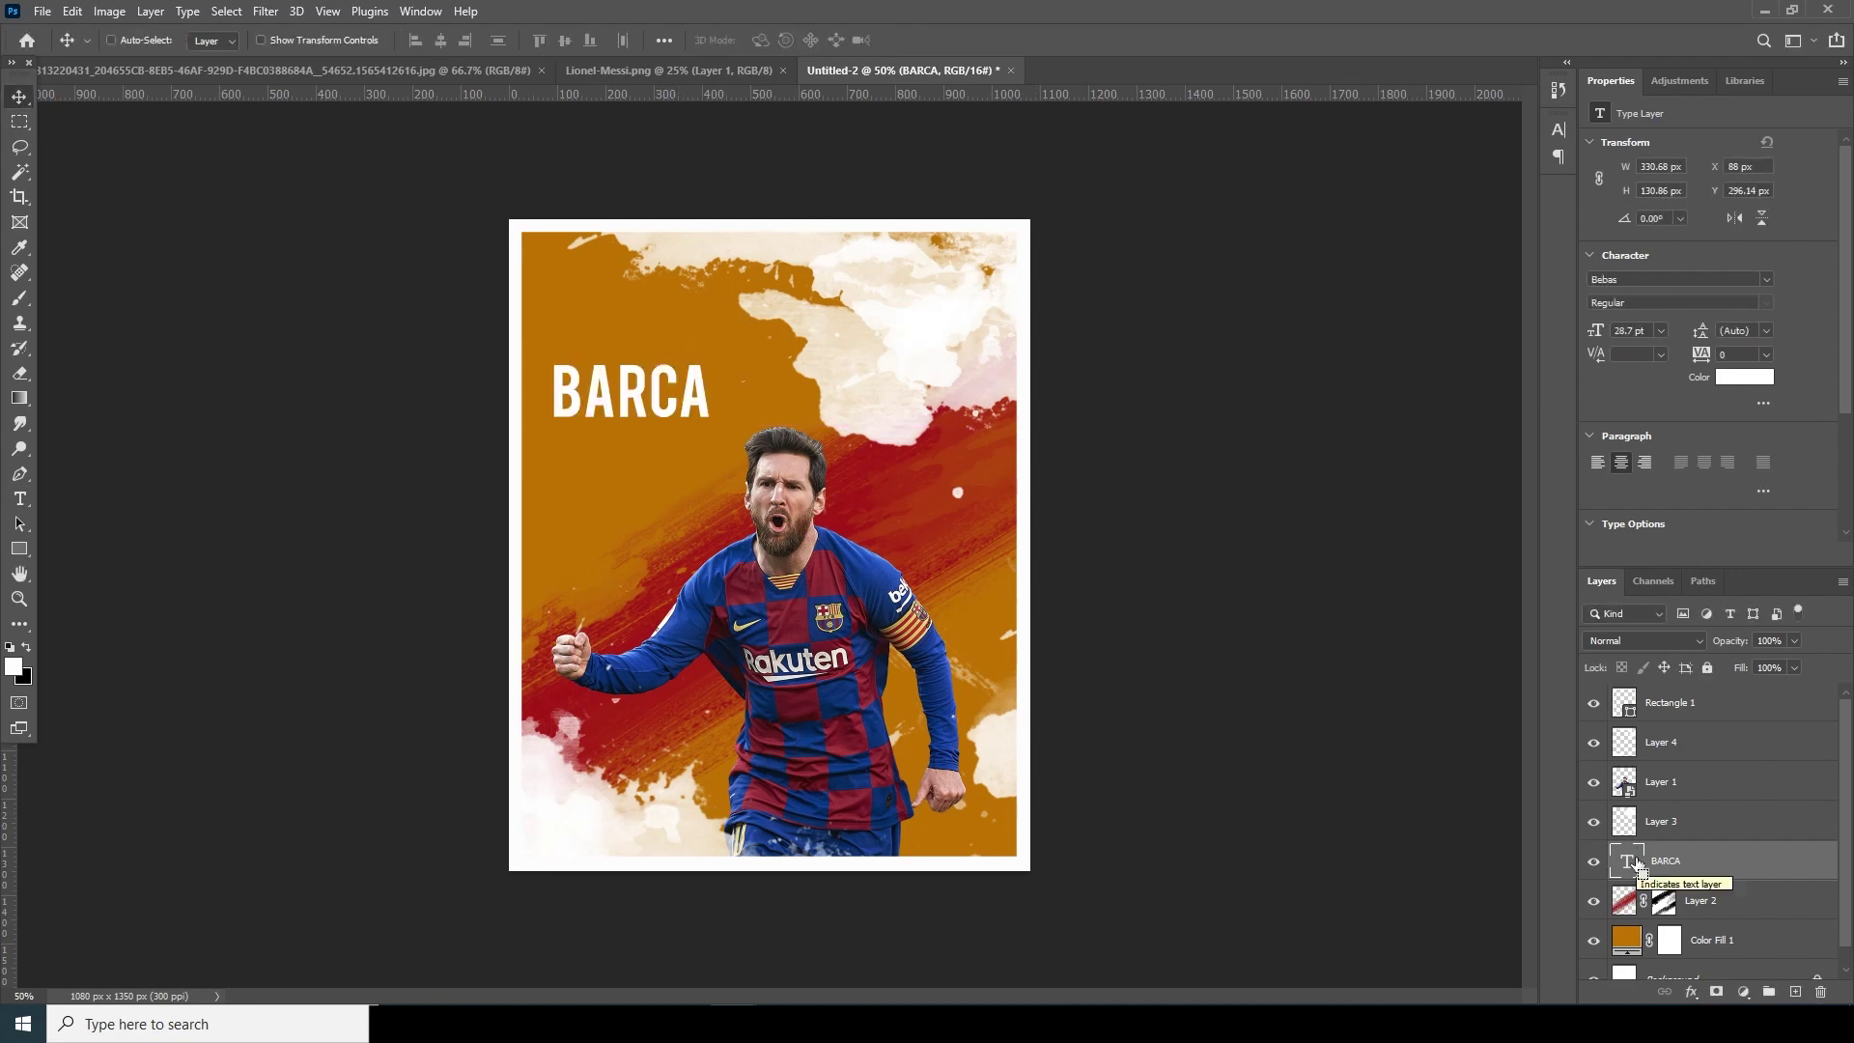
Duplicate the BARCA text layer and move the copy up three nudges
key("ctrl+j")
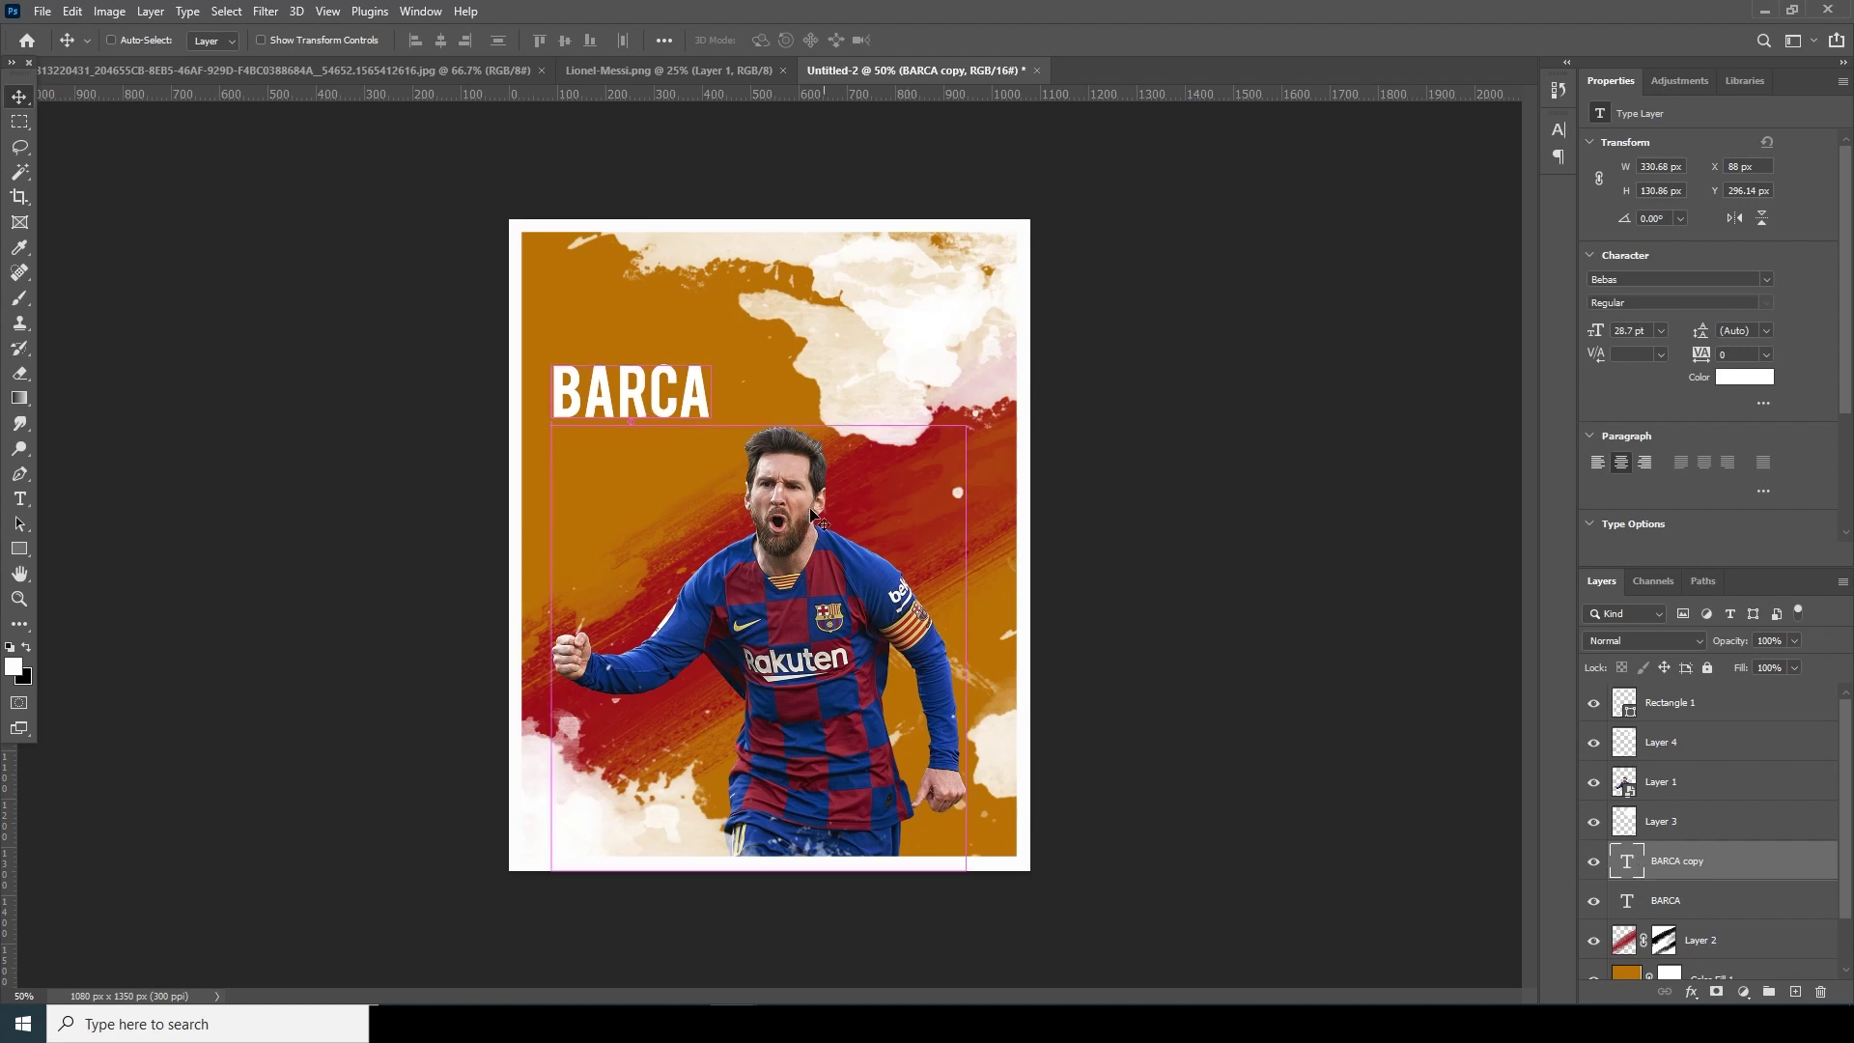
key("ctrl+t")
key("Up")
key("Up")
key("Up")
key("Up")
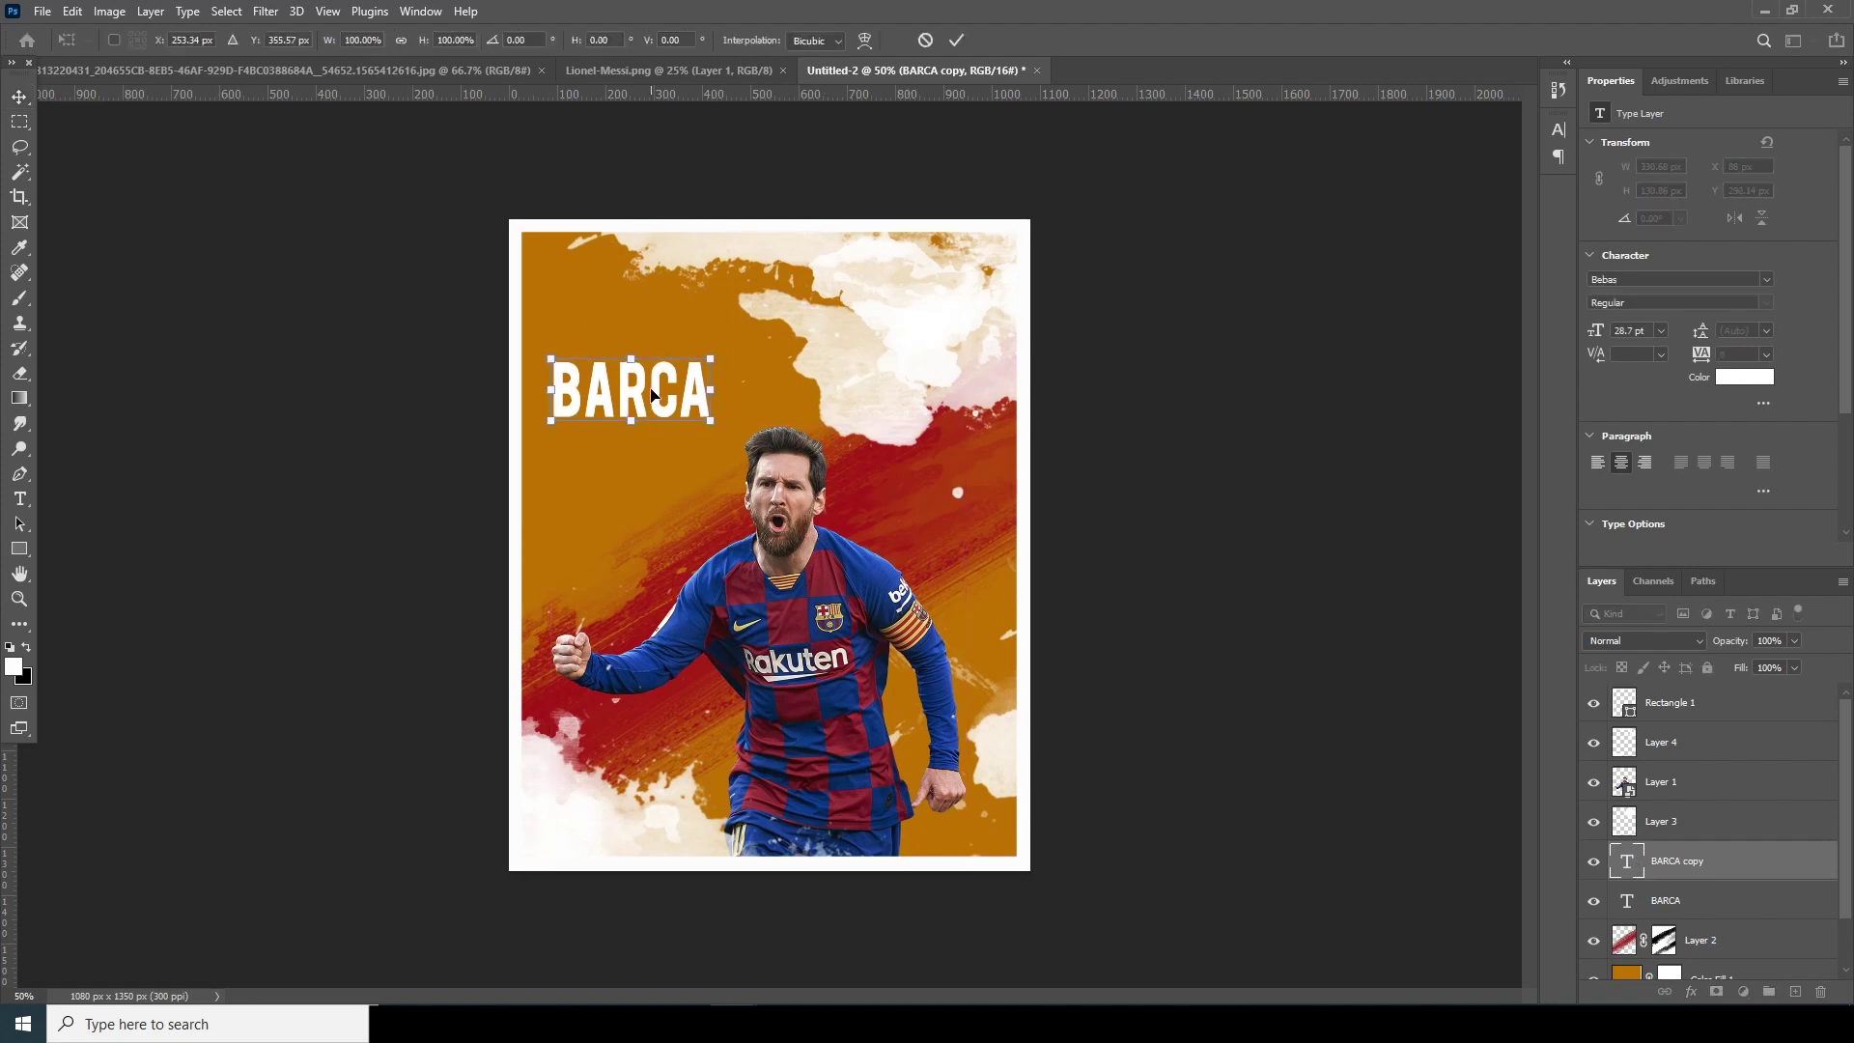
key("Up")
key("Up")
key("Up")
key("Up")
key("Up")
key("Up")
key("Up")
key("Up")
key("Up")
key("Up")
key("Up")
key("Up")
key("Up")
key("Up")
key("Up")
key("Up")
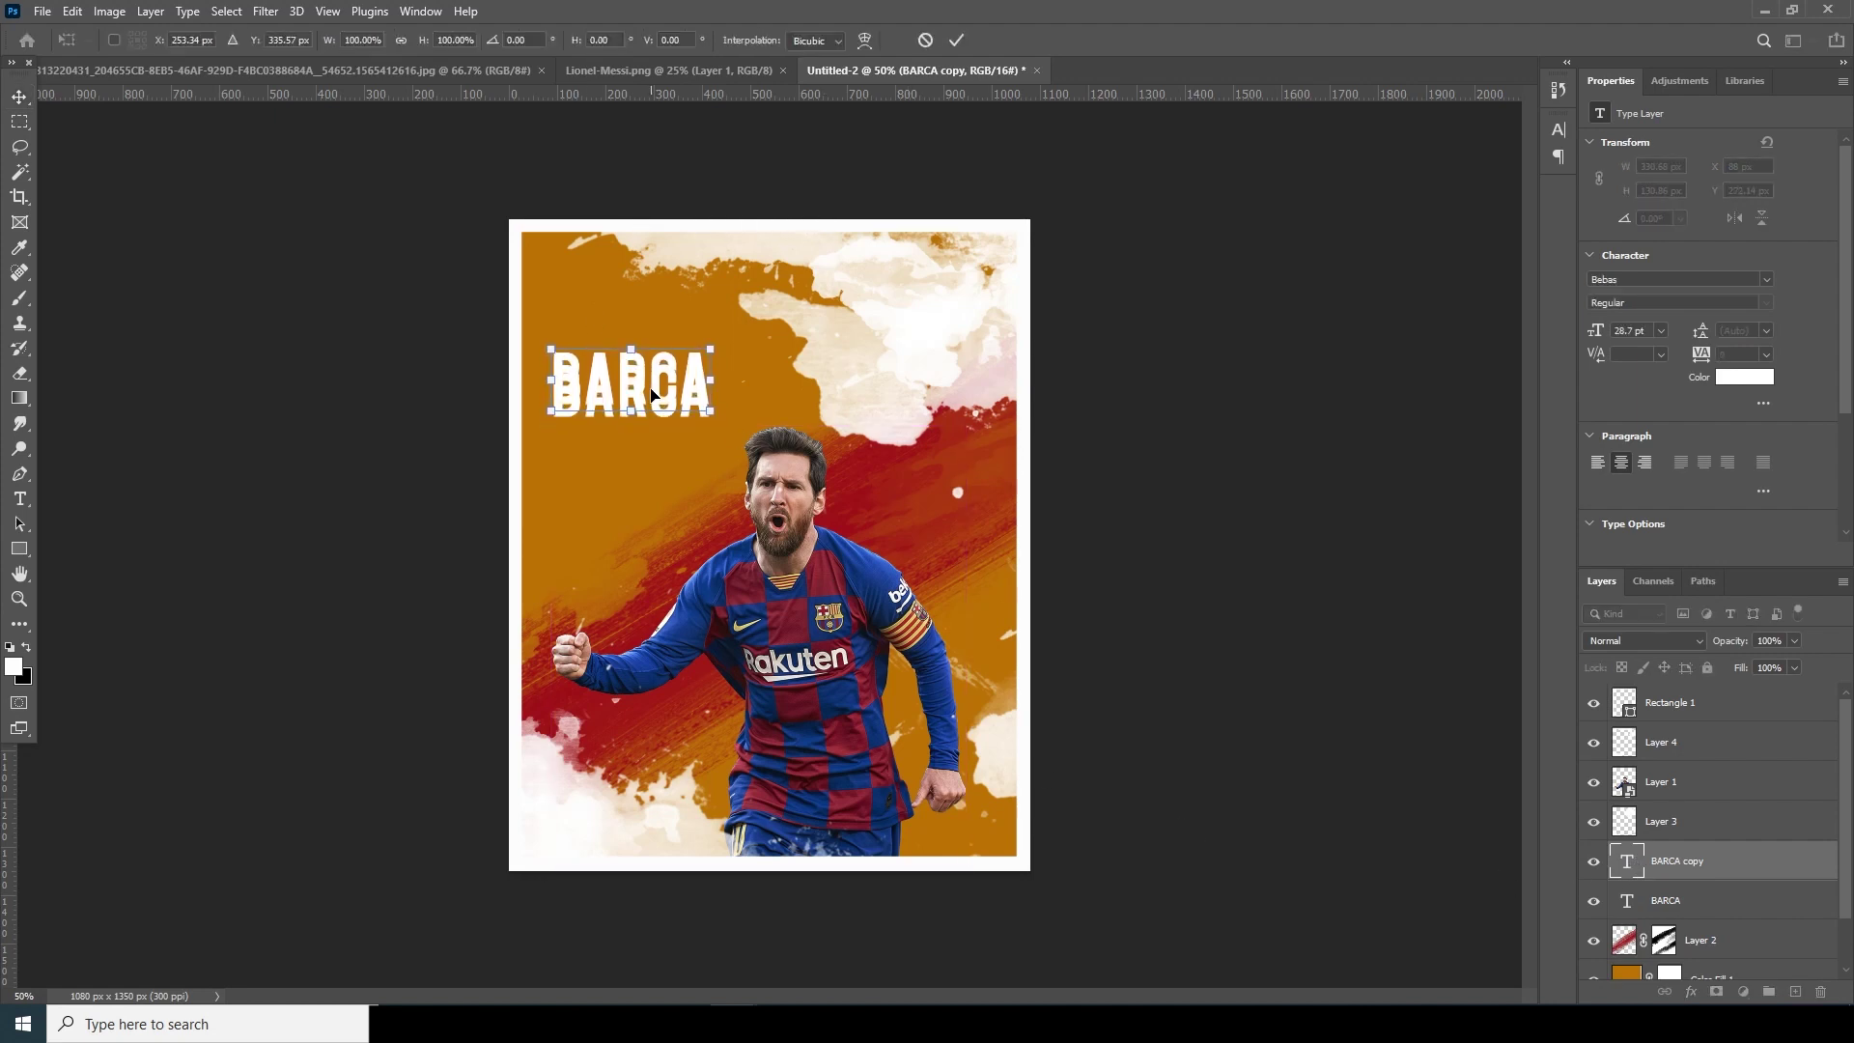
key("Up")
key("Up")
key("Return")
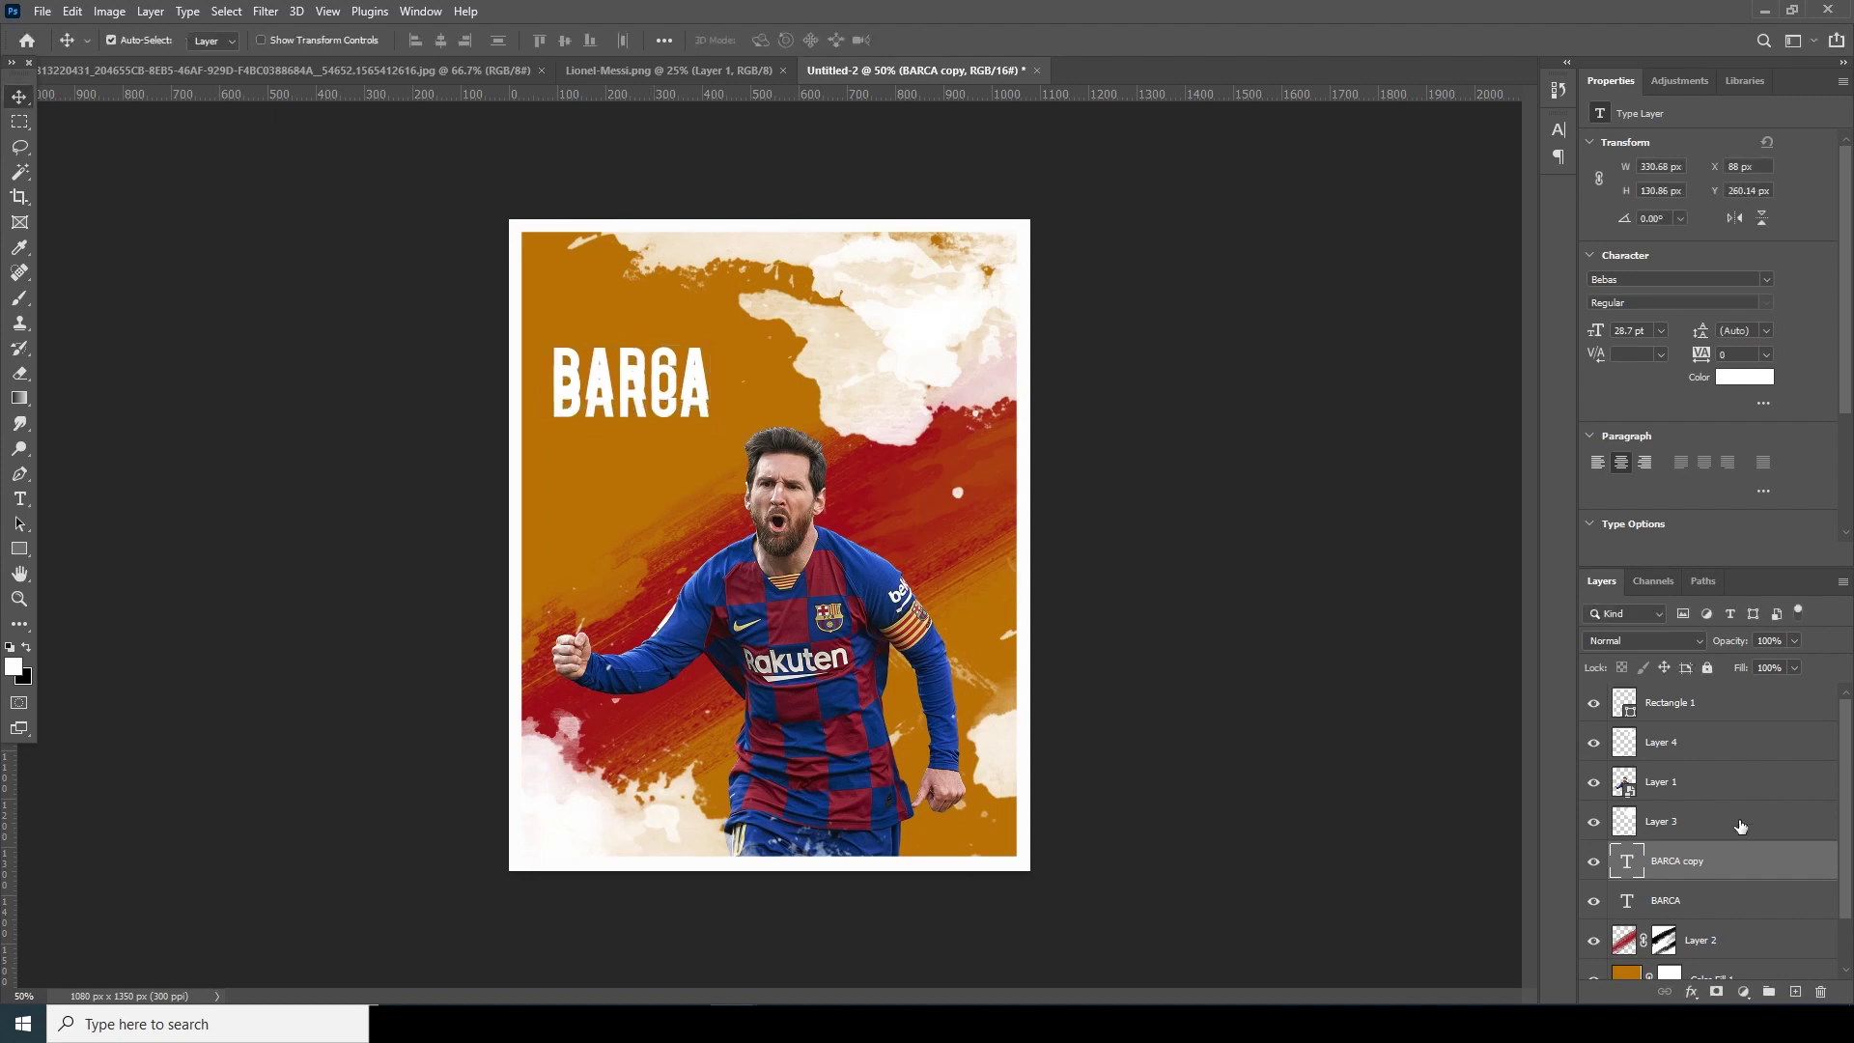
Give BARCA copy a thin white inside stroke and 0% fill, then nudge it down slightly
left_click(1689, 995)
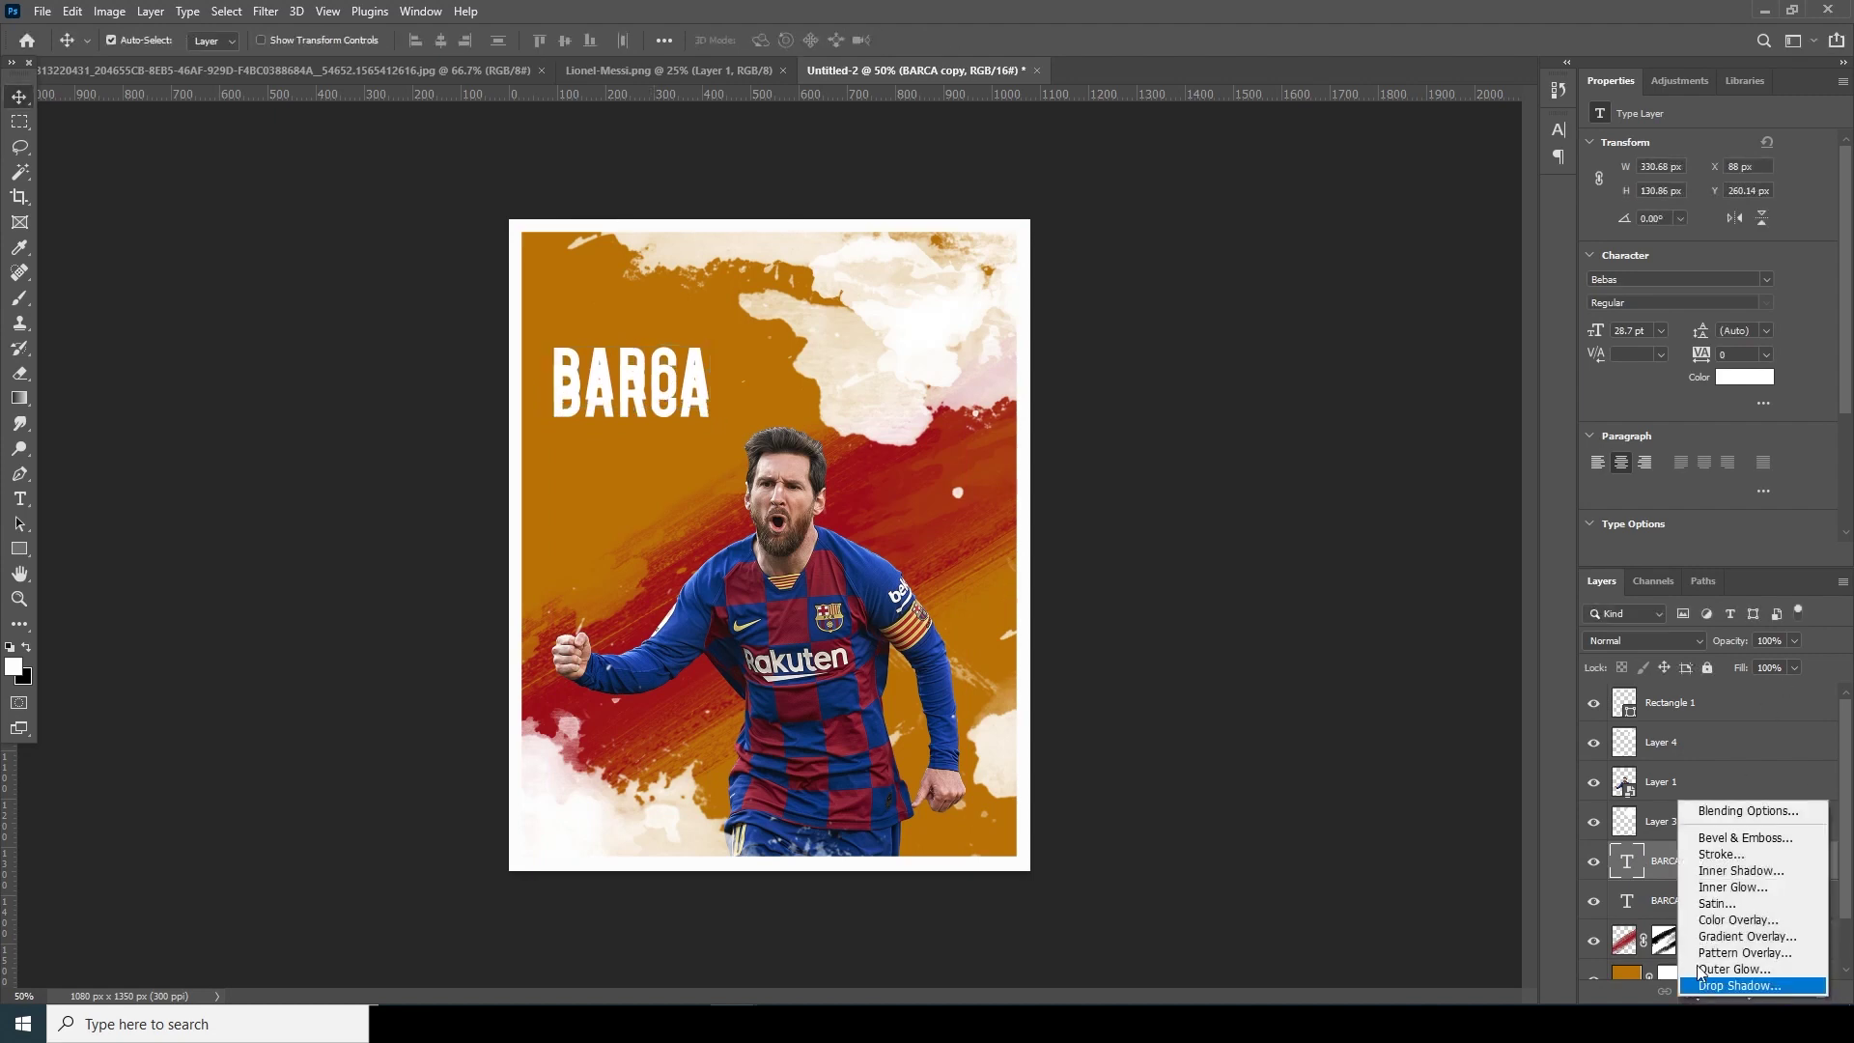
left_click(1721, 854)
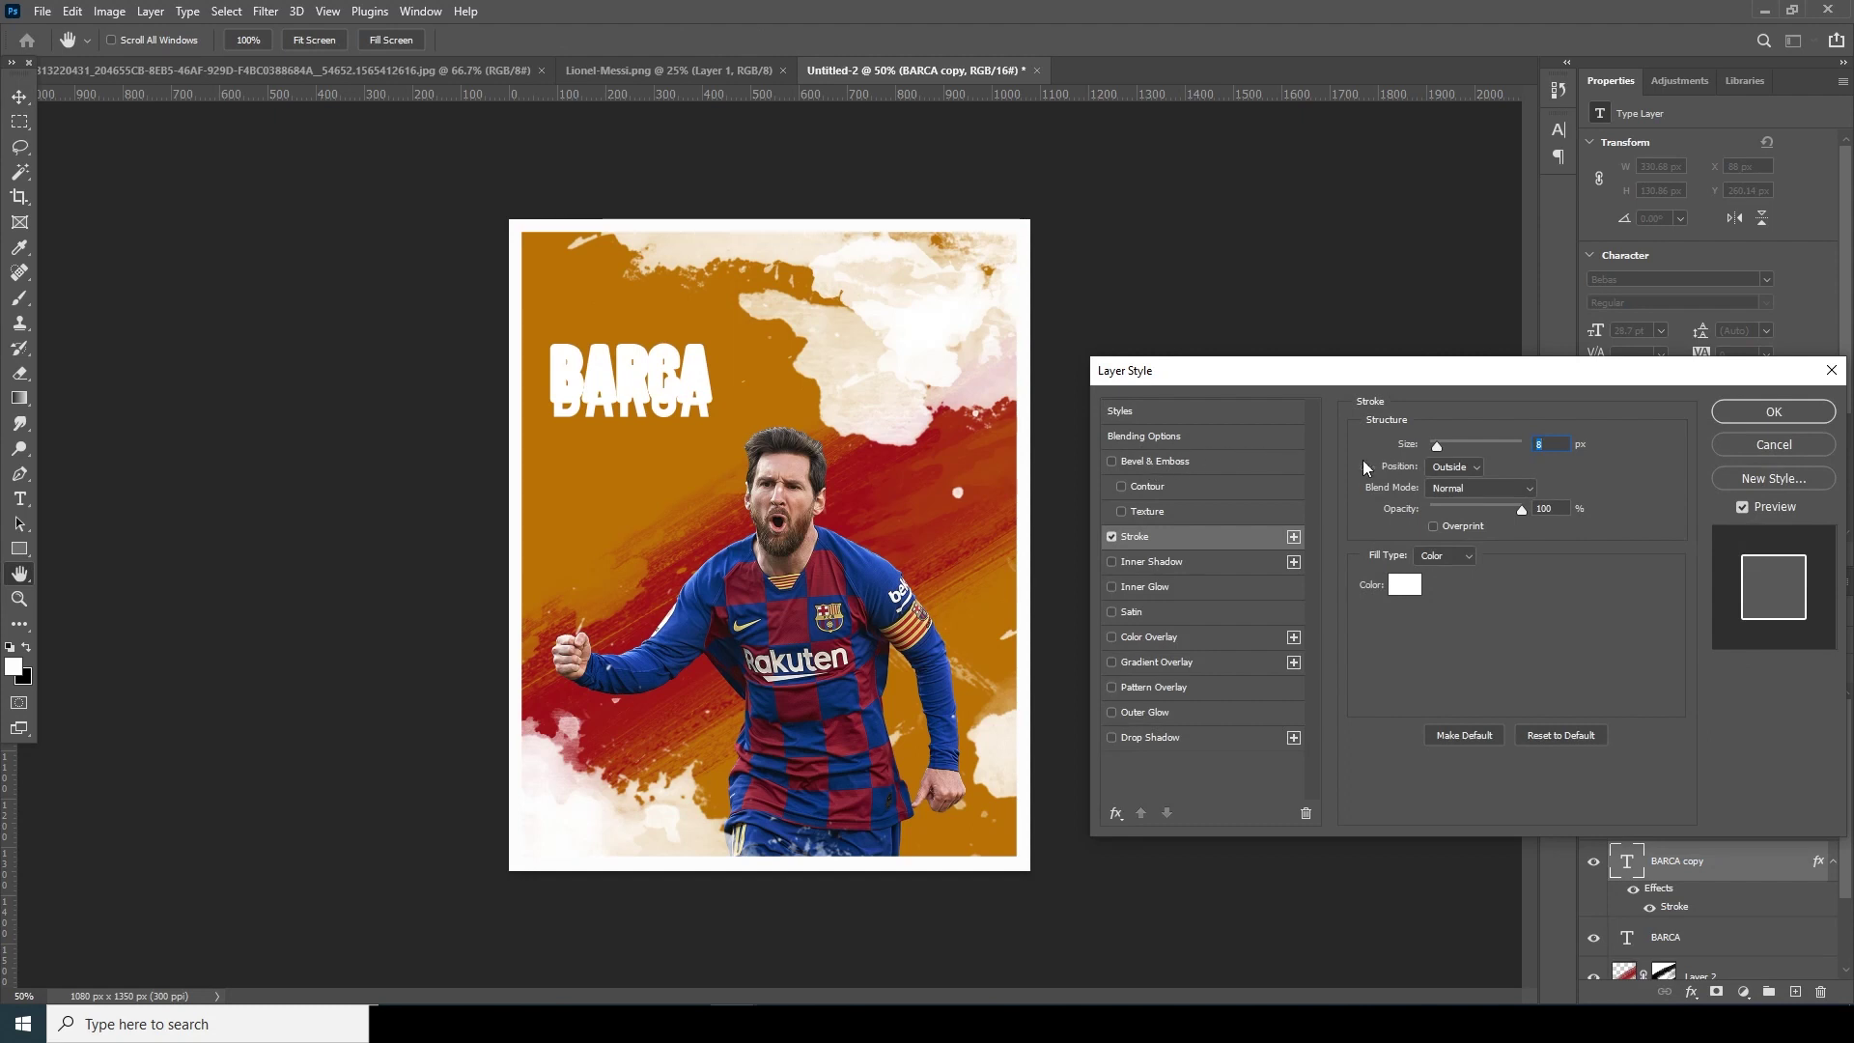
left_click(1476, 495)
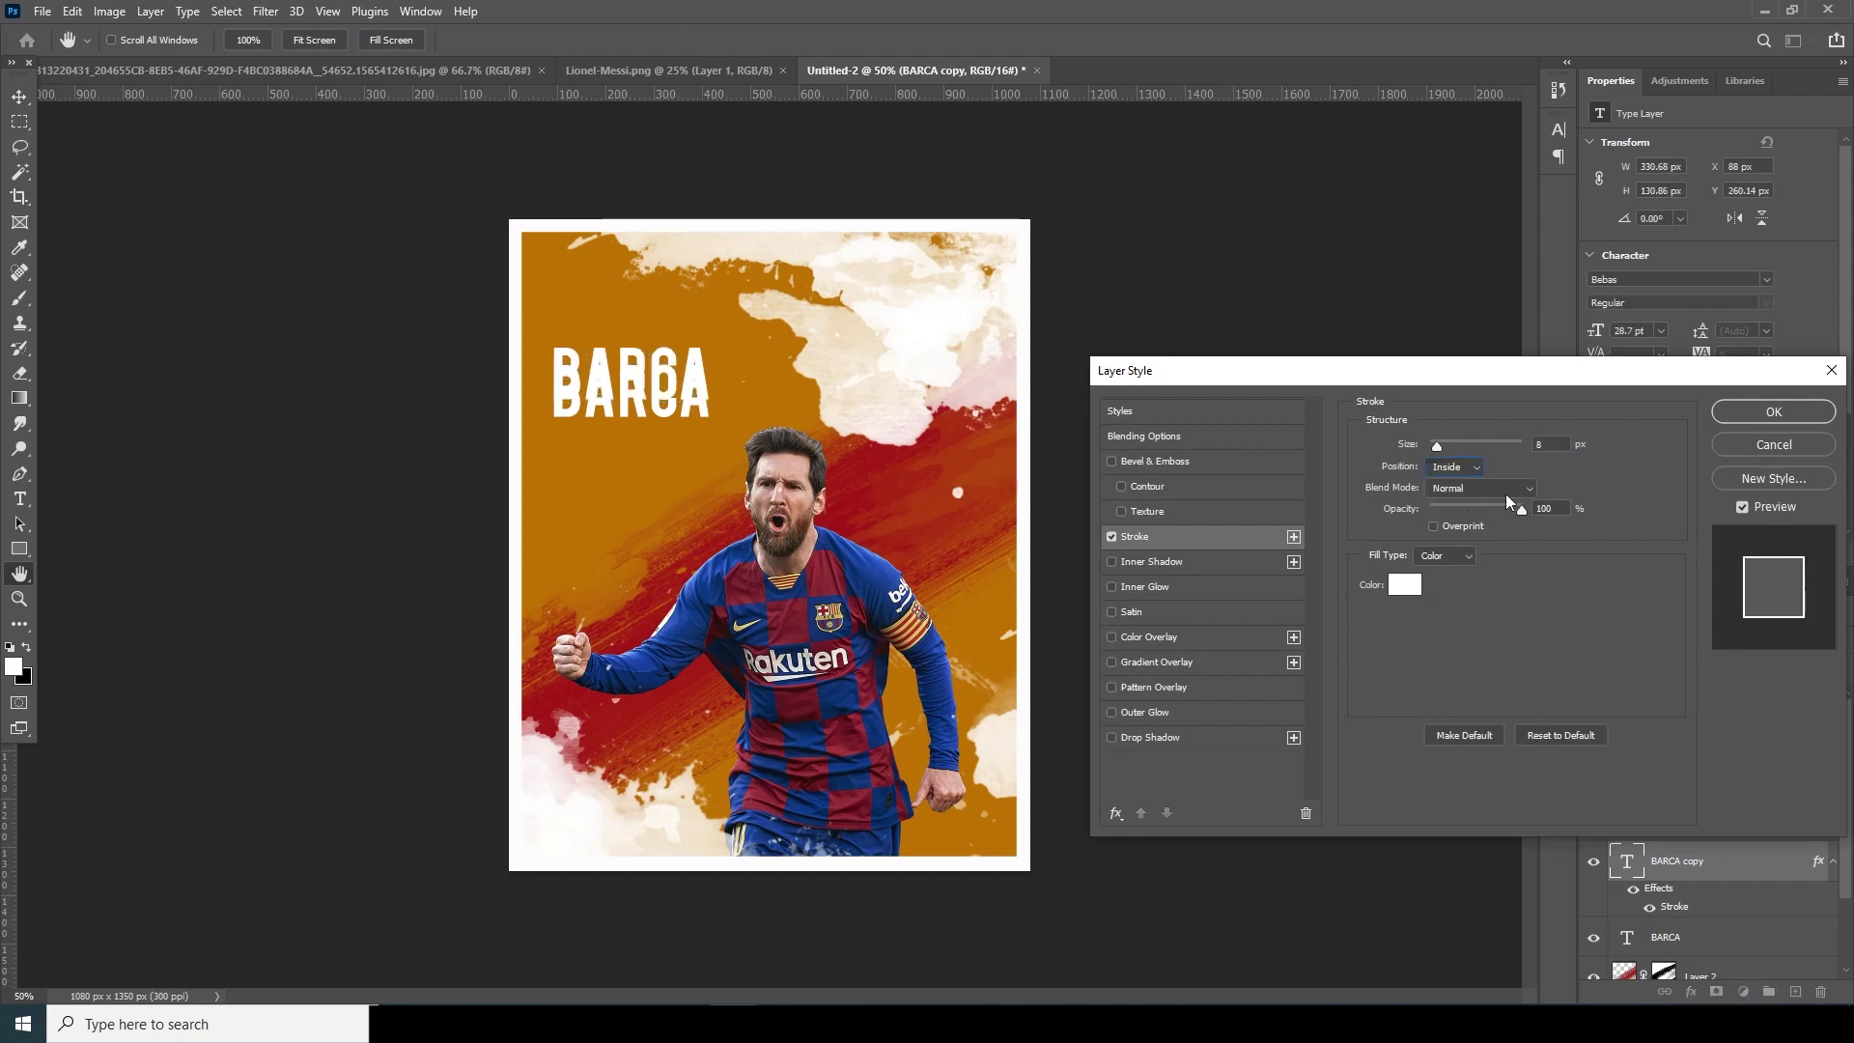
left_click(1755, 413)
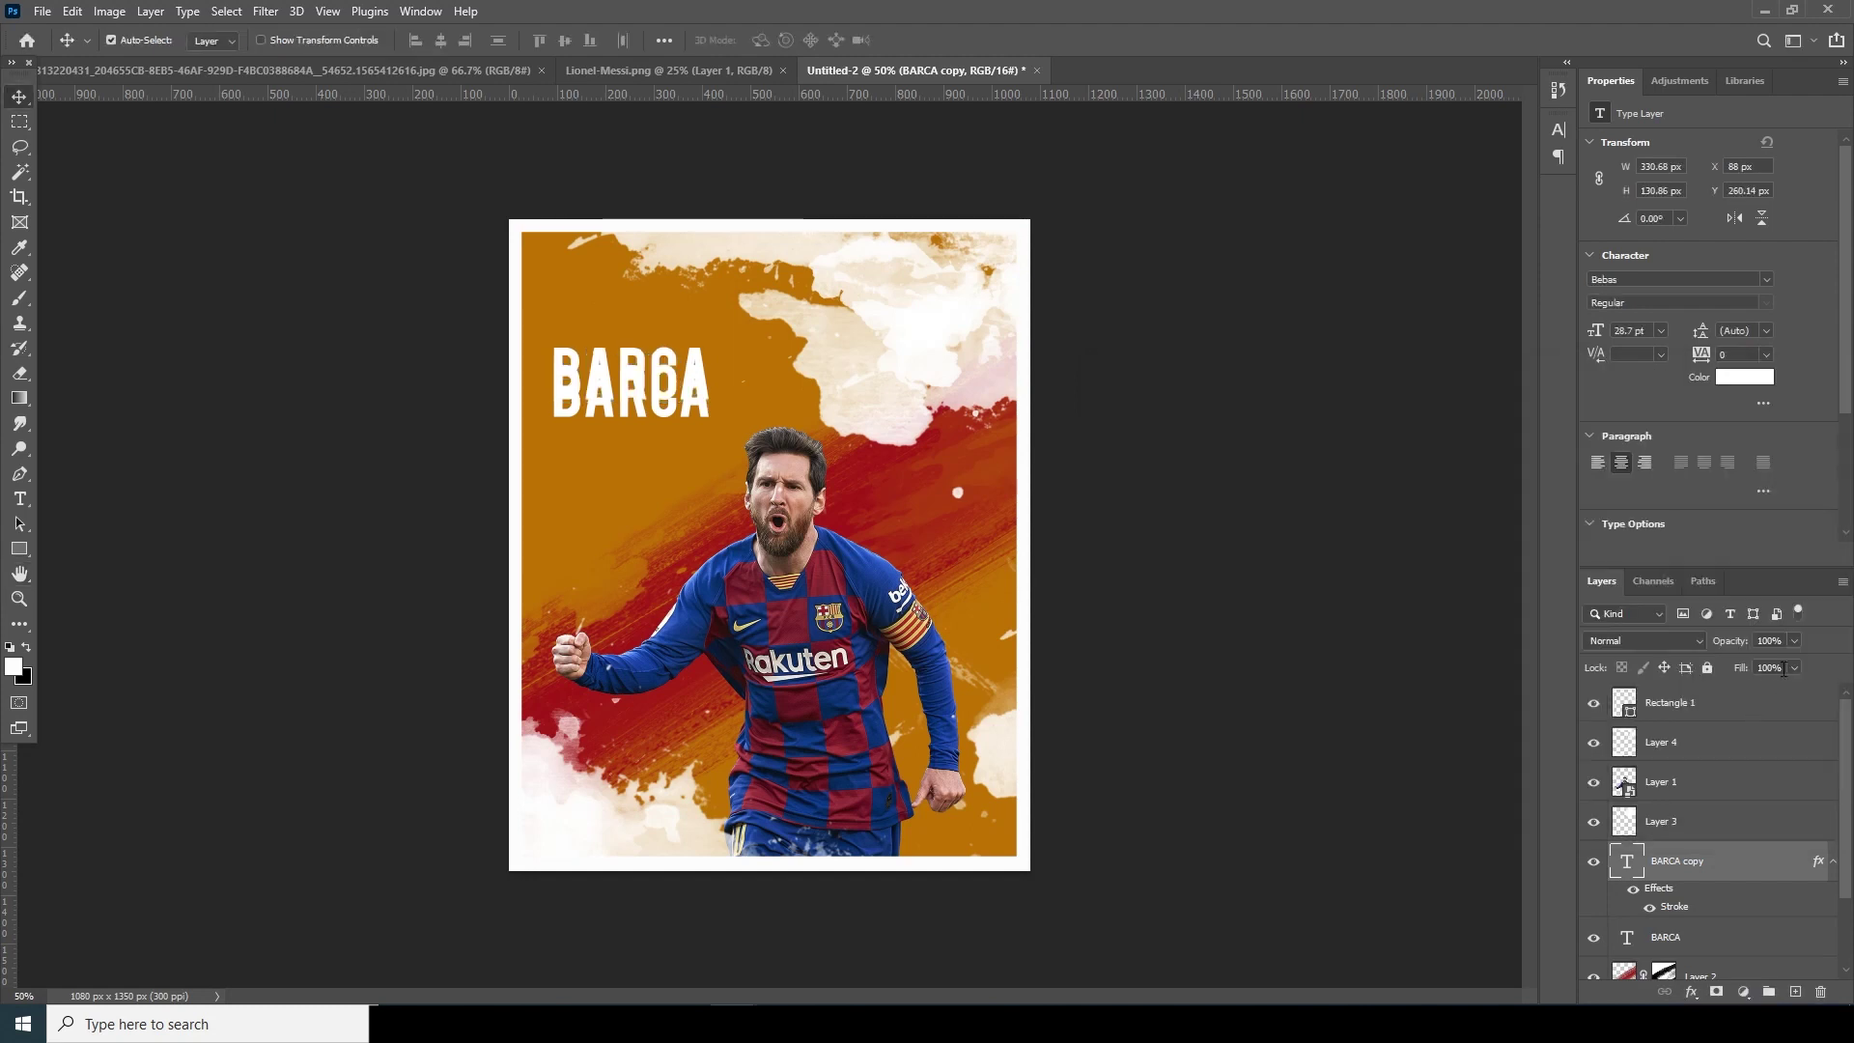
left_click_drag(1791, 684, 1716, 691)
double_click(1653, 909)
left_click_drag(1436, 447, 1432, 448)
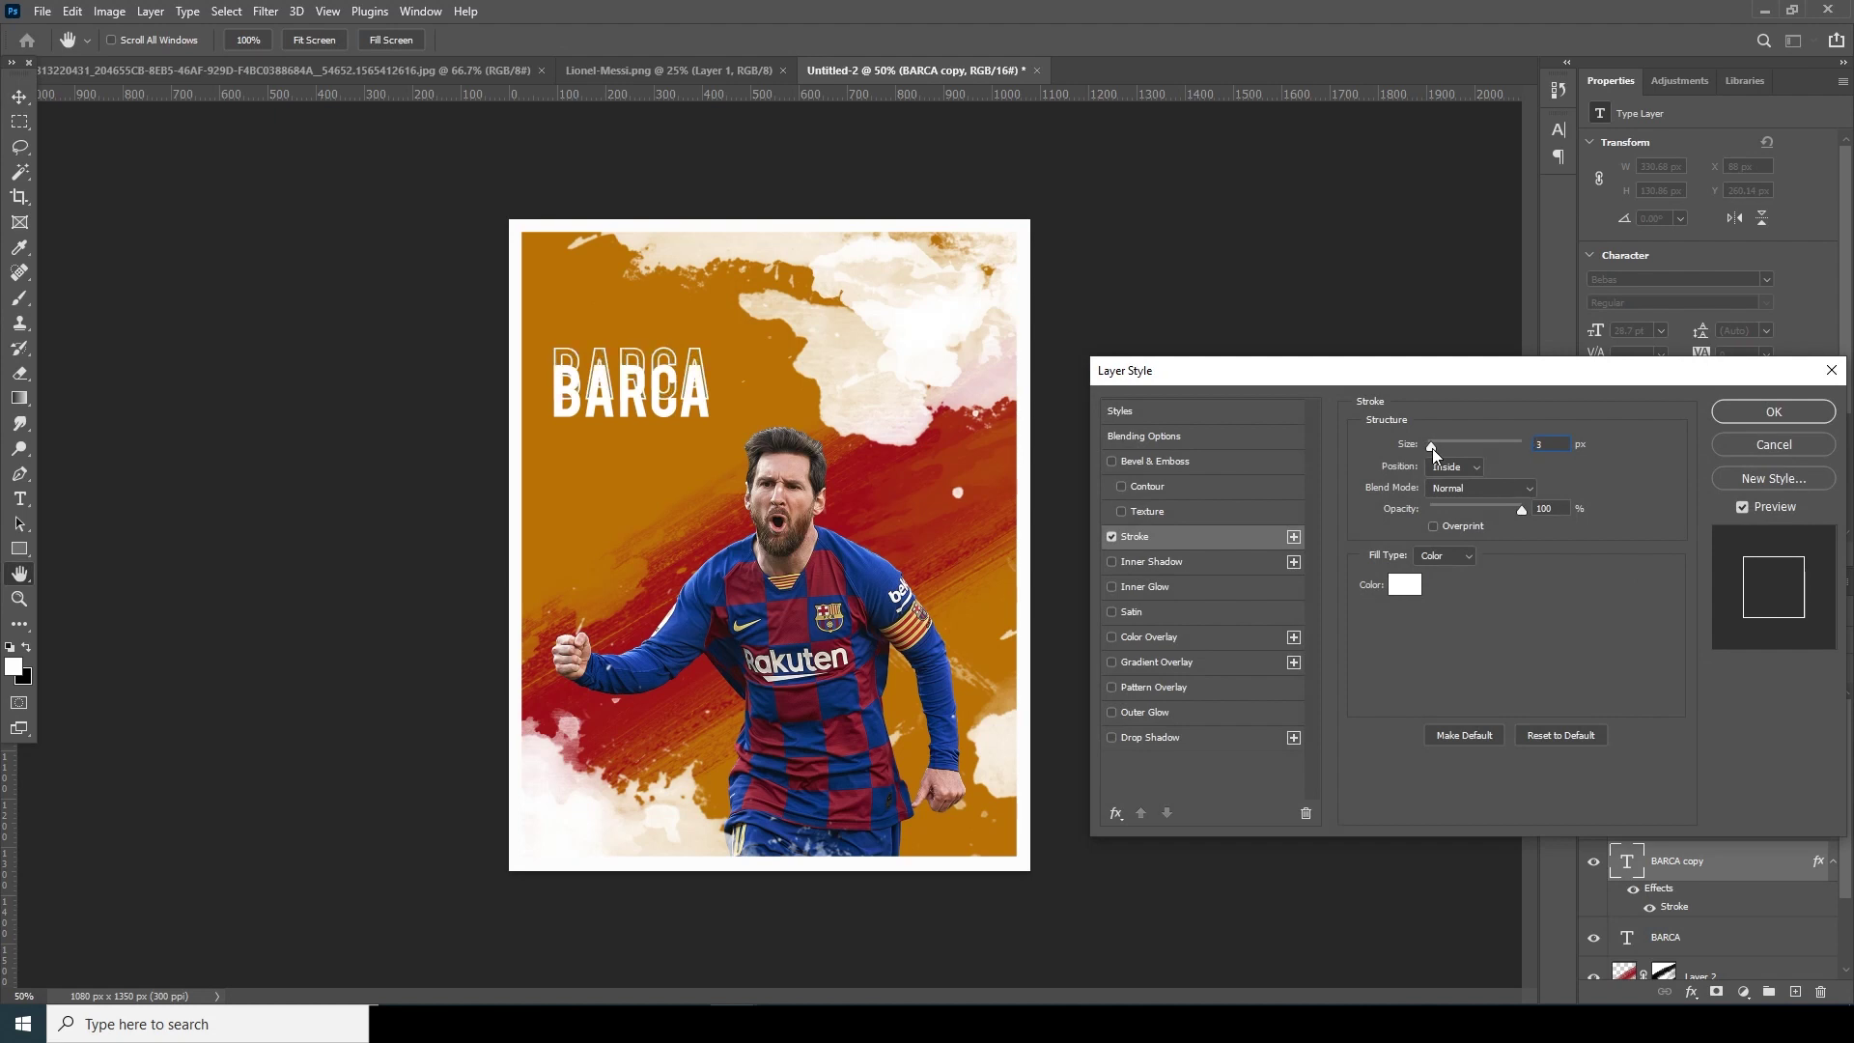
left_click(1772, 413)
key("Down")
key("Down")
key("Down")
key("Down")
key("Down")
key("Down")
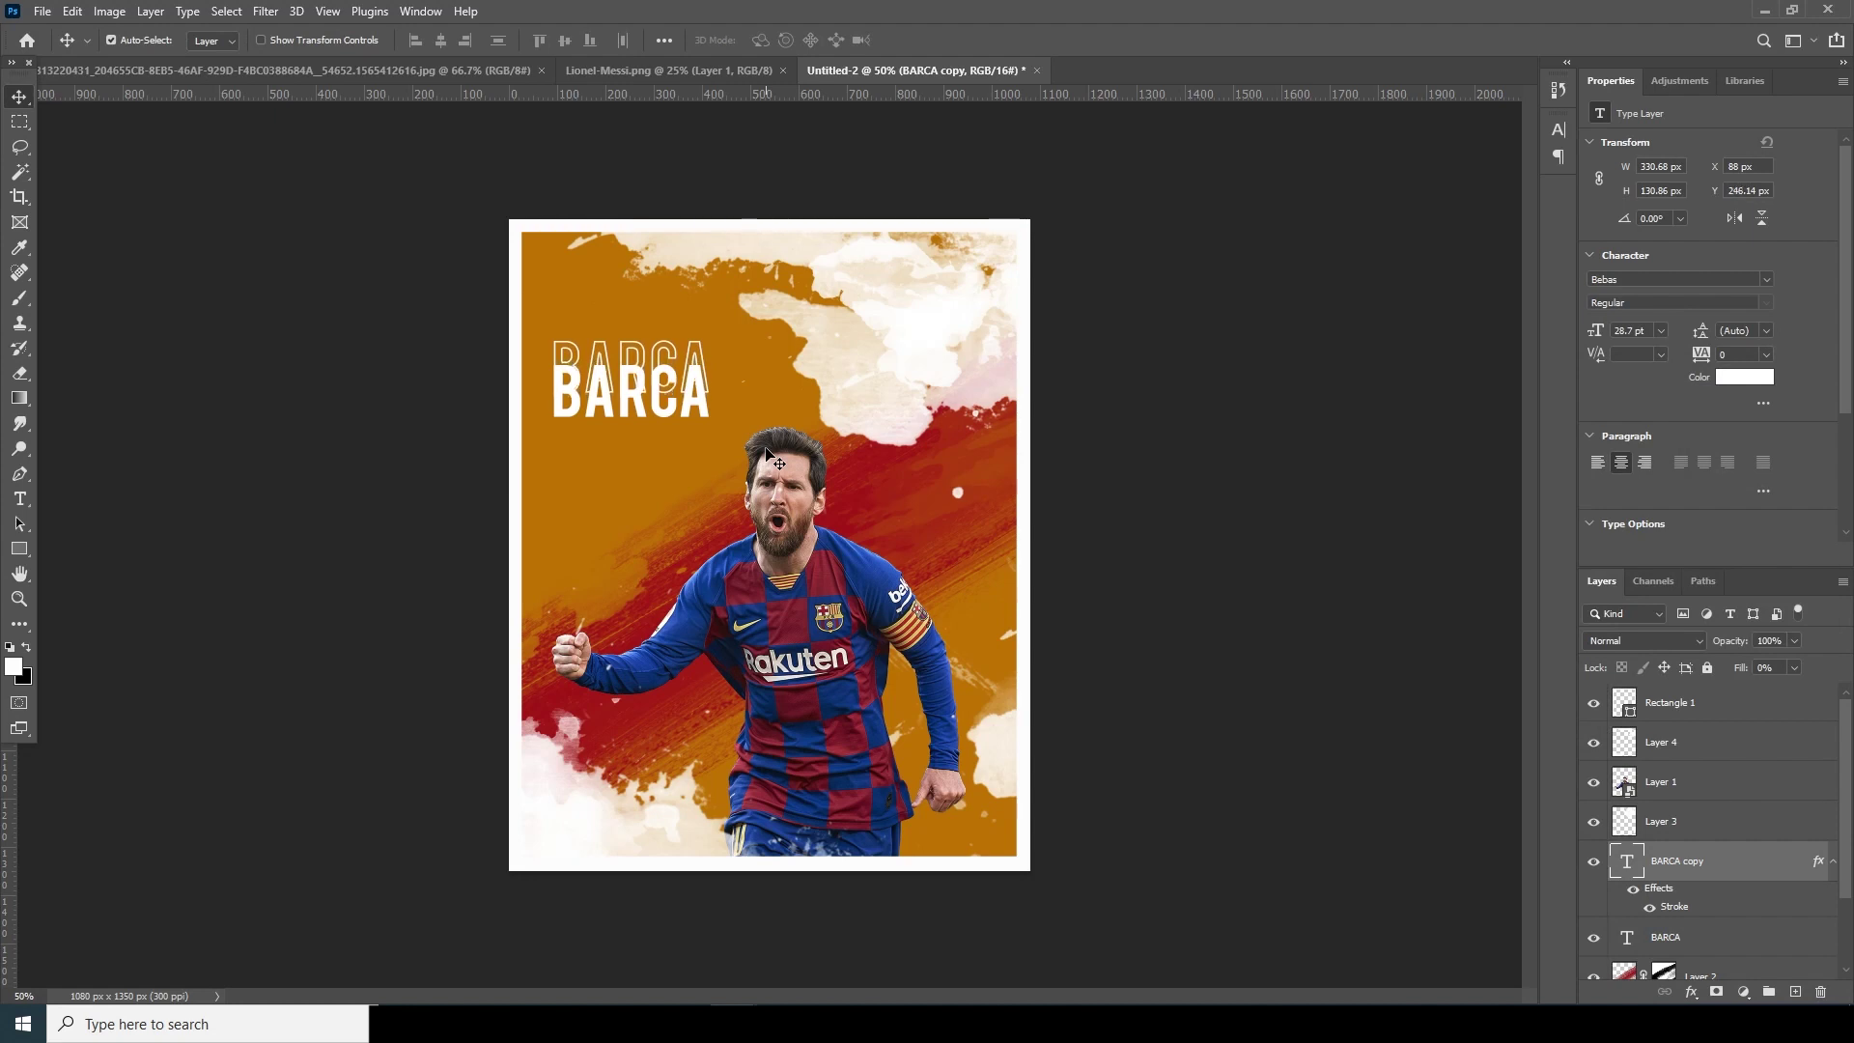
Rasterize the BARCA copy type, convert it to a smart object, and add a layer mask
right_click(1730, 865)
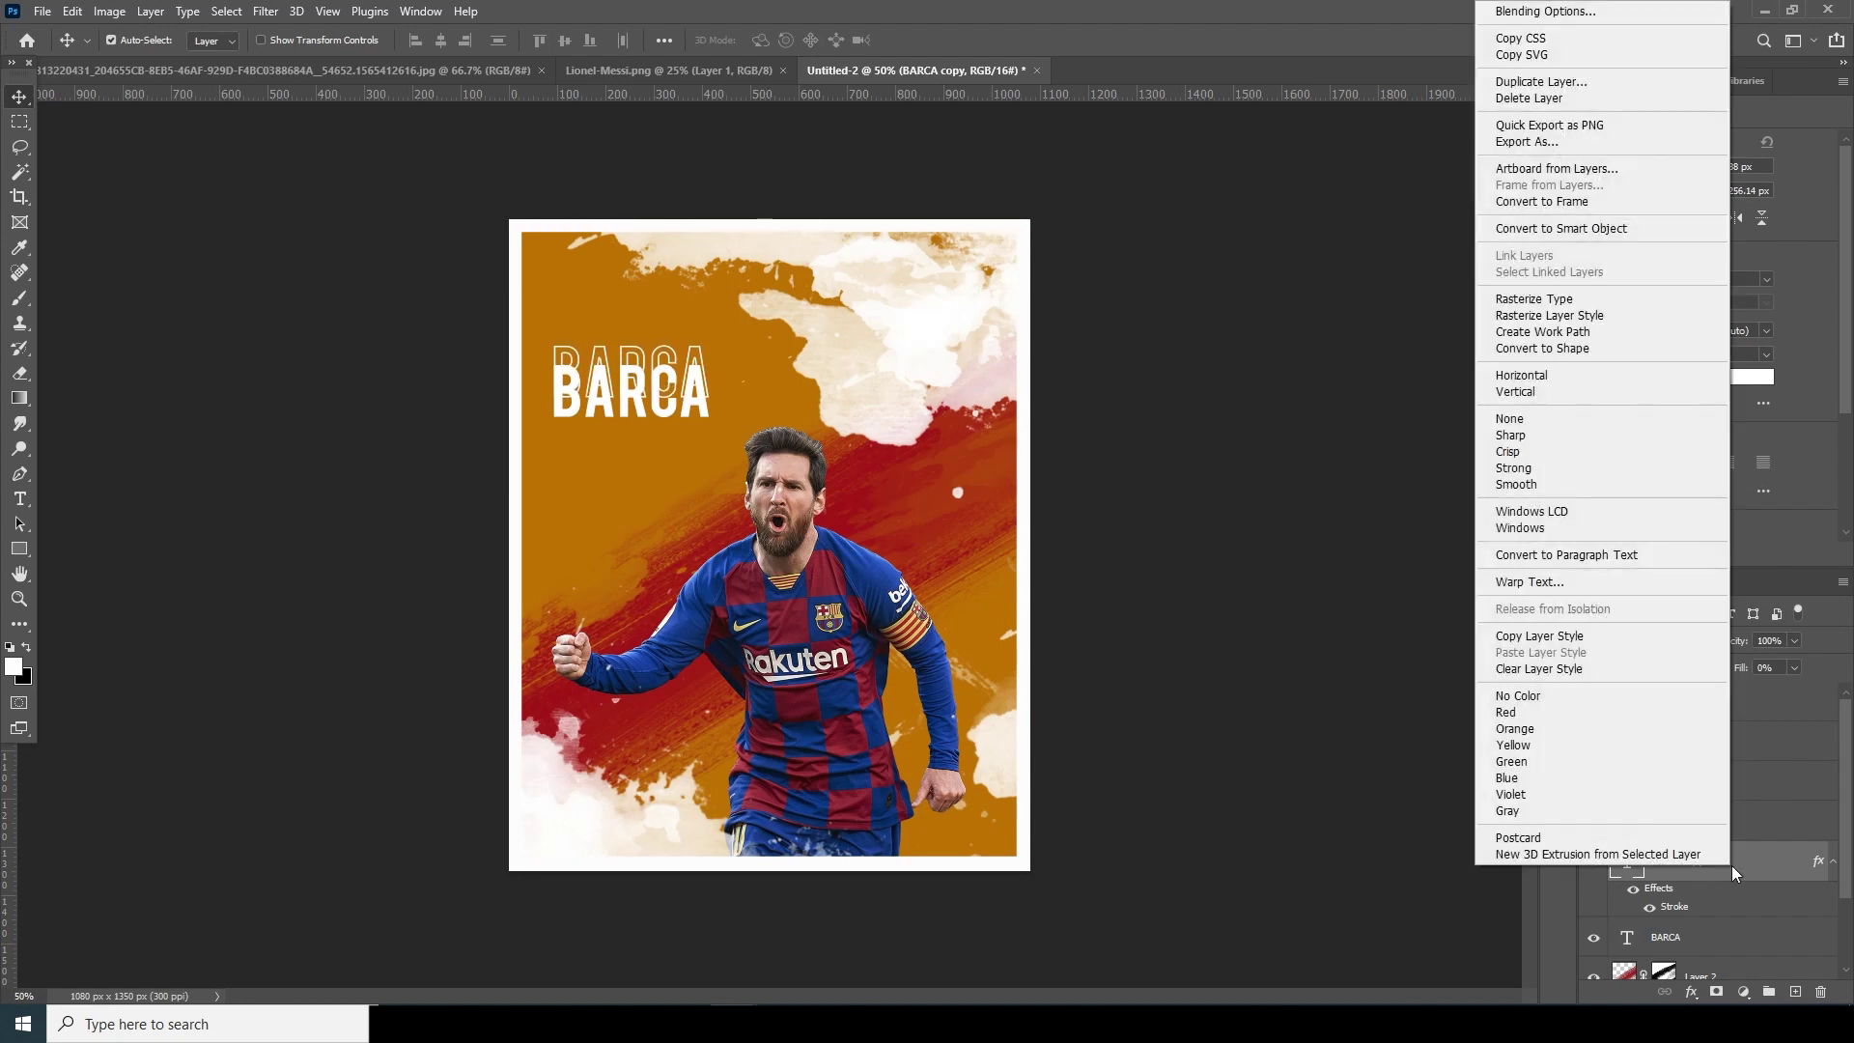
left_click(1519, 307)
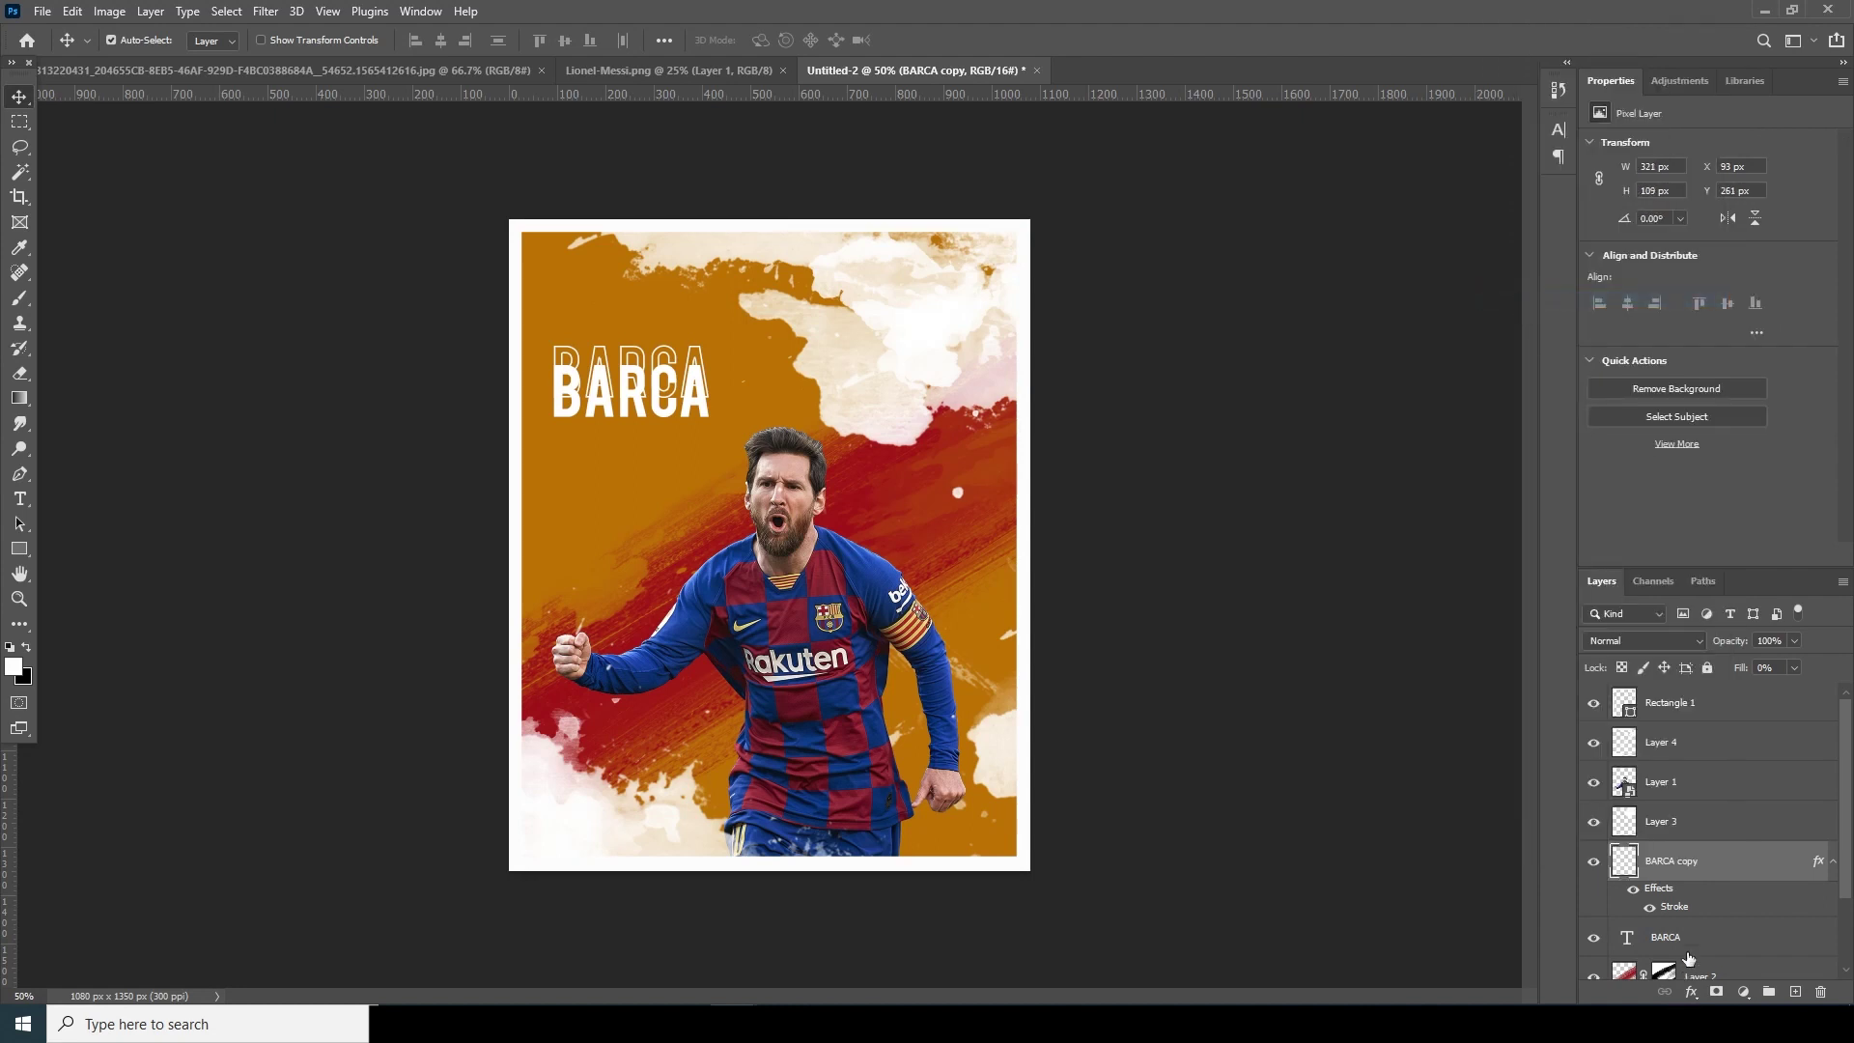
right_click(1703, 887)
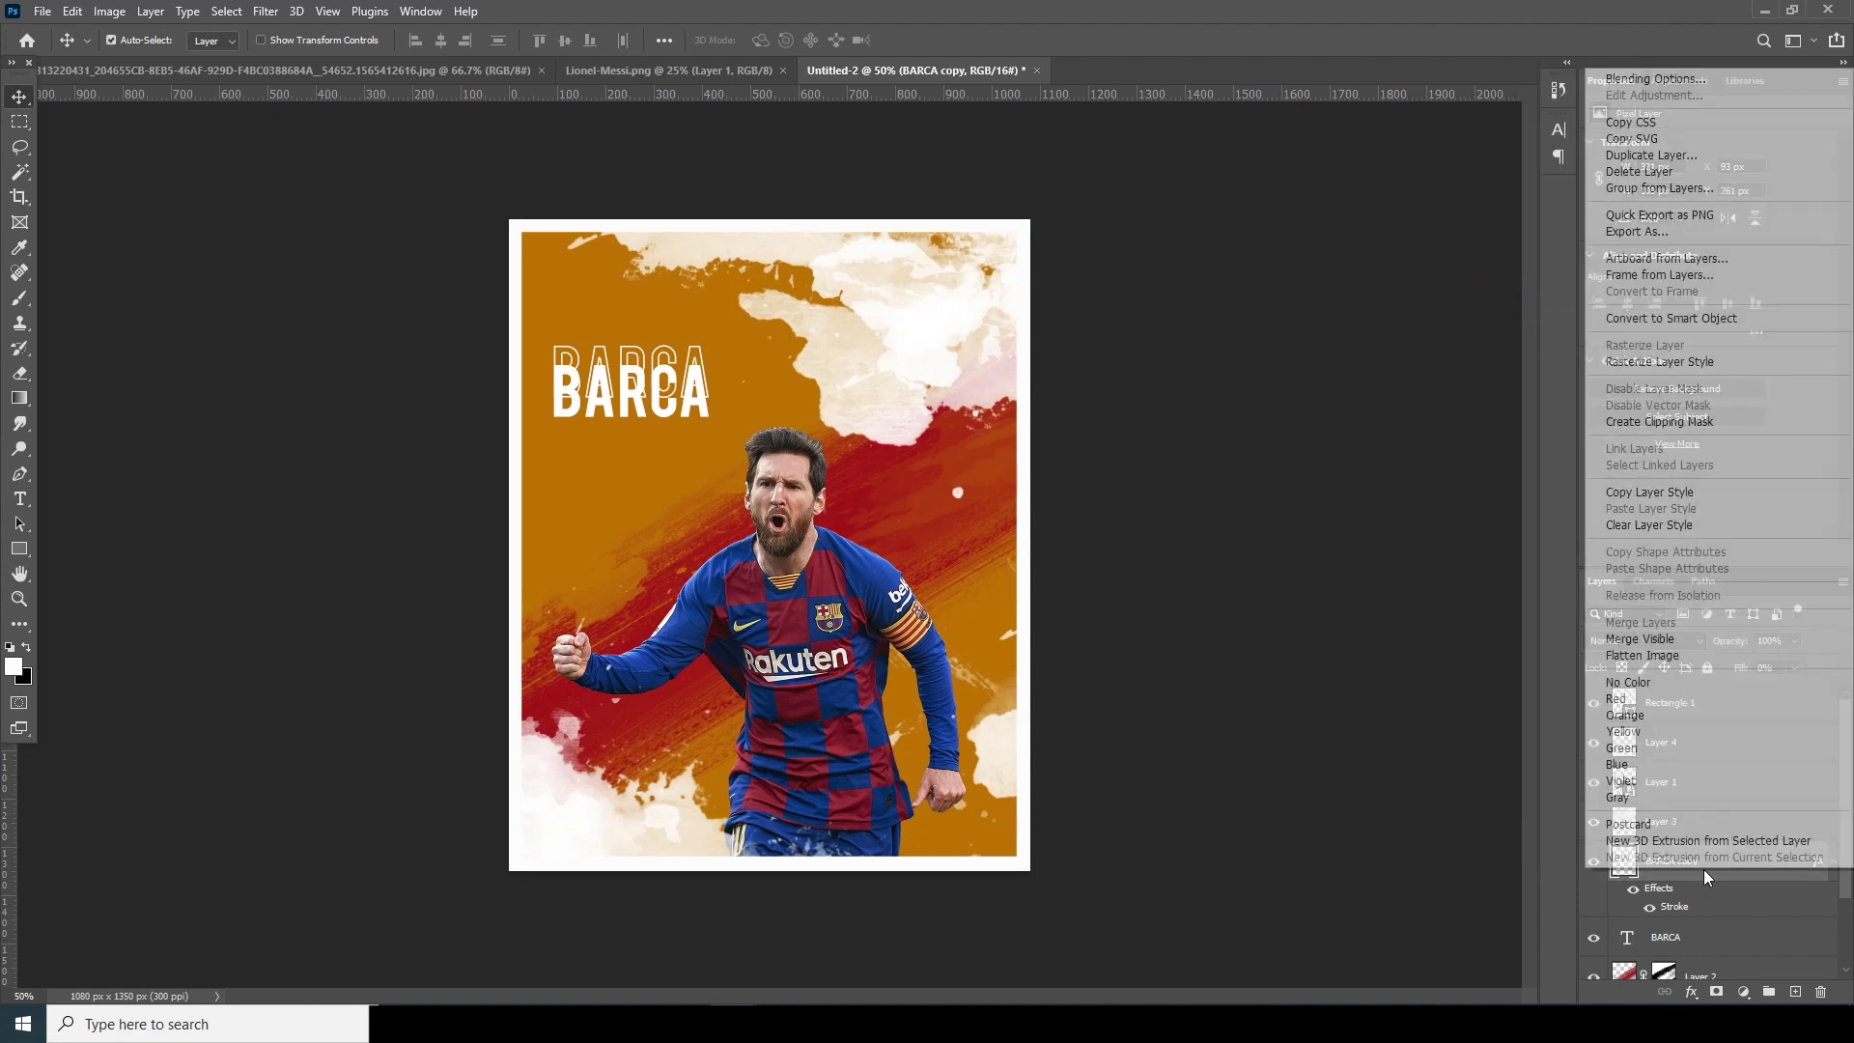
left_click(1676, 320)
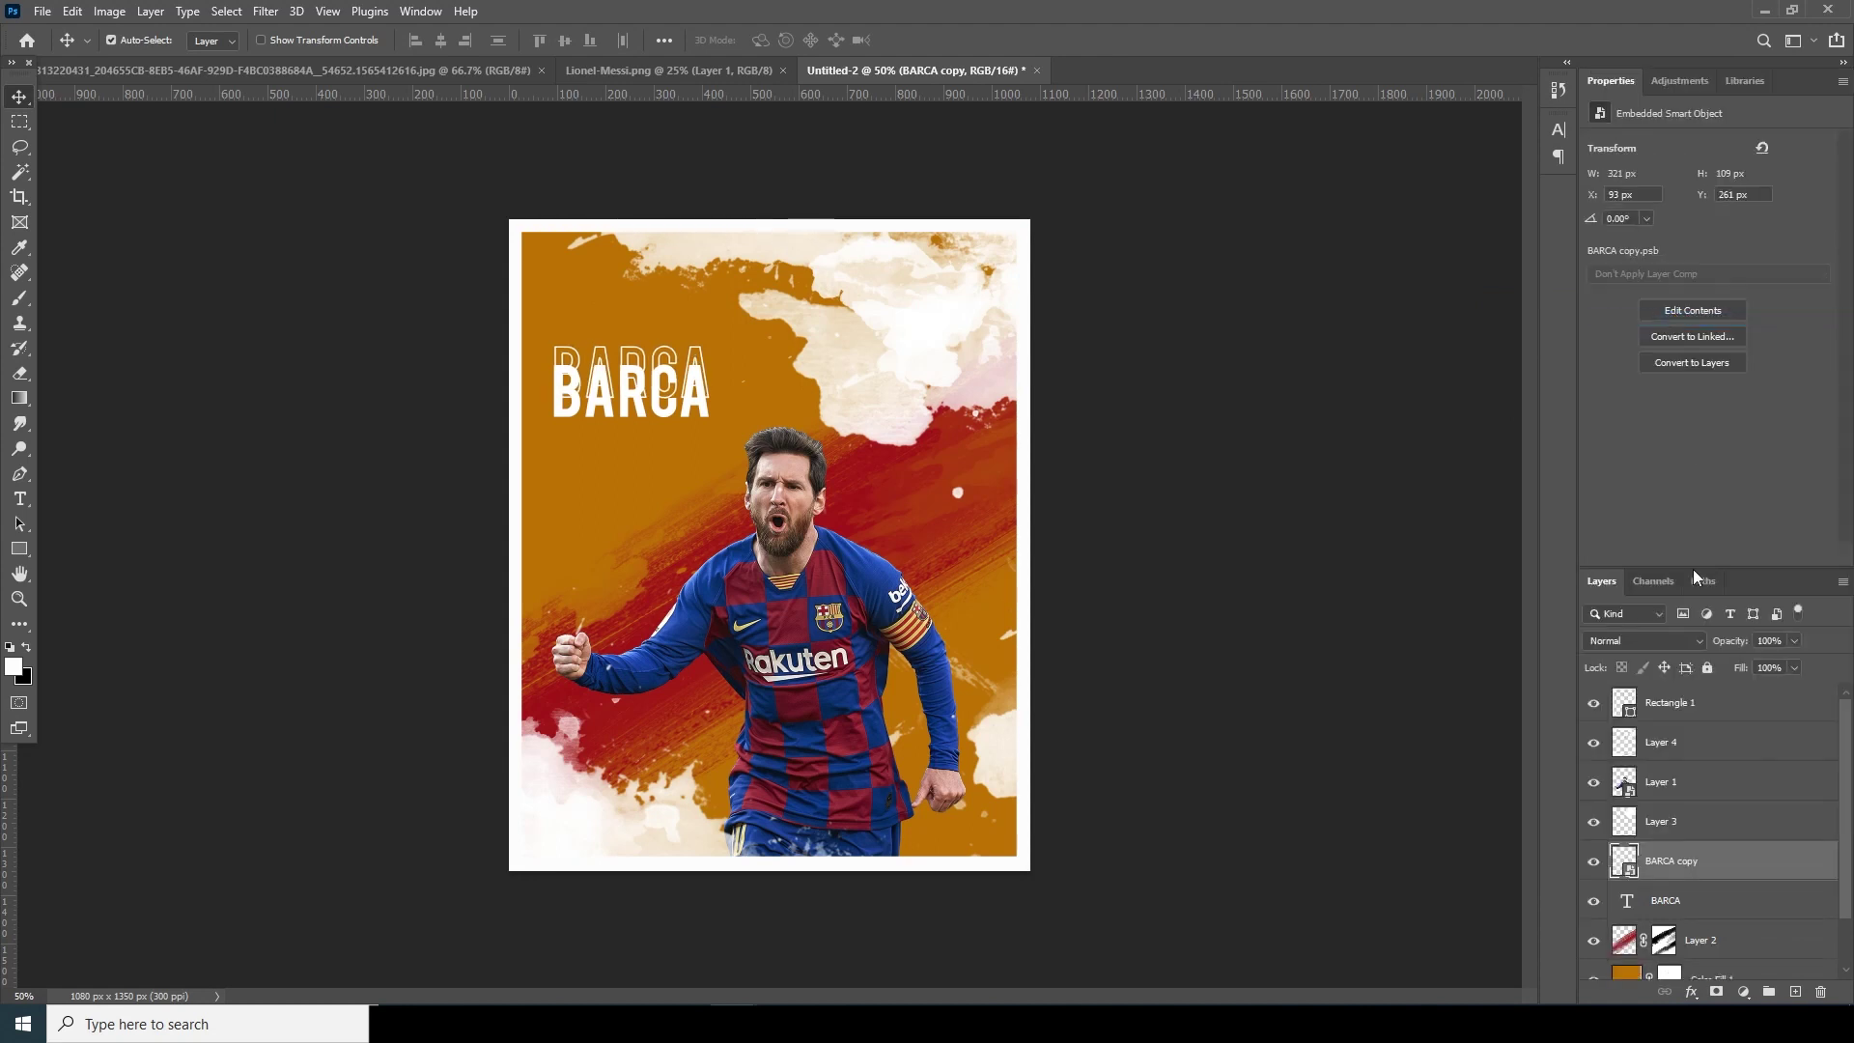
left_click(1716, 995)
left_click(20, 121)
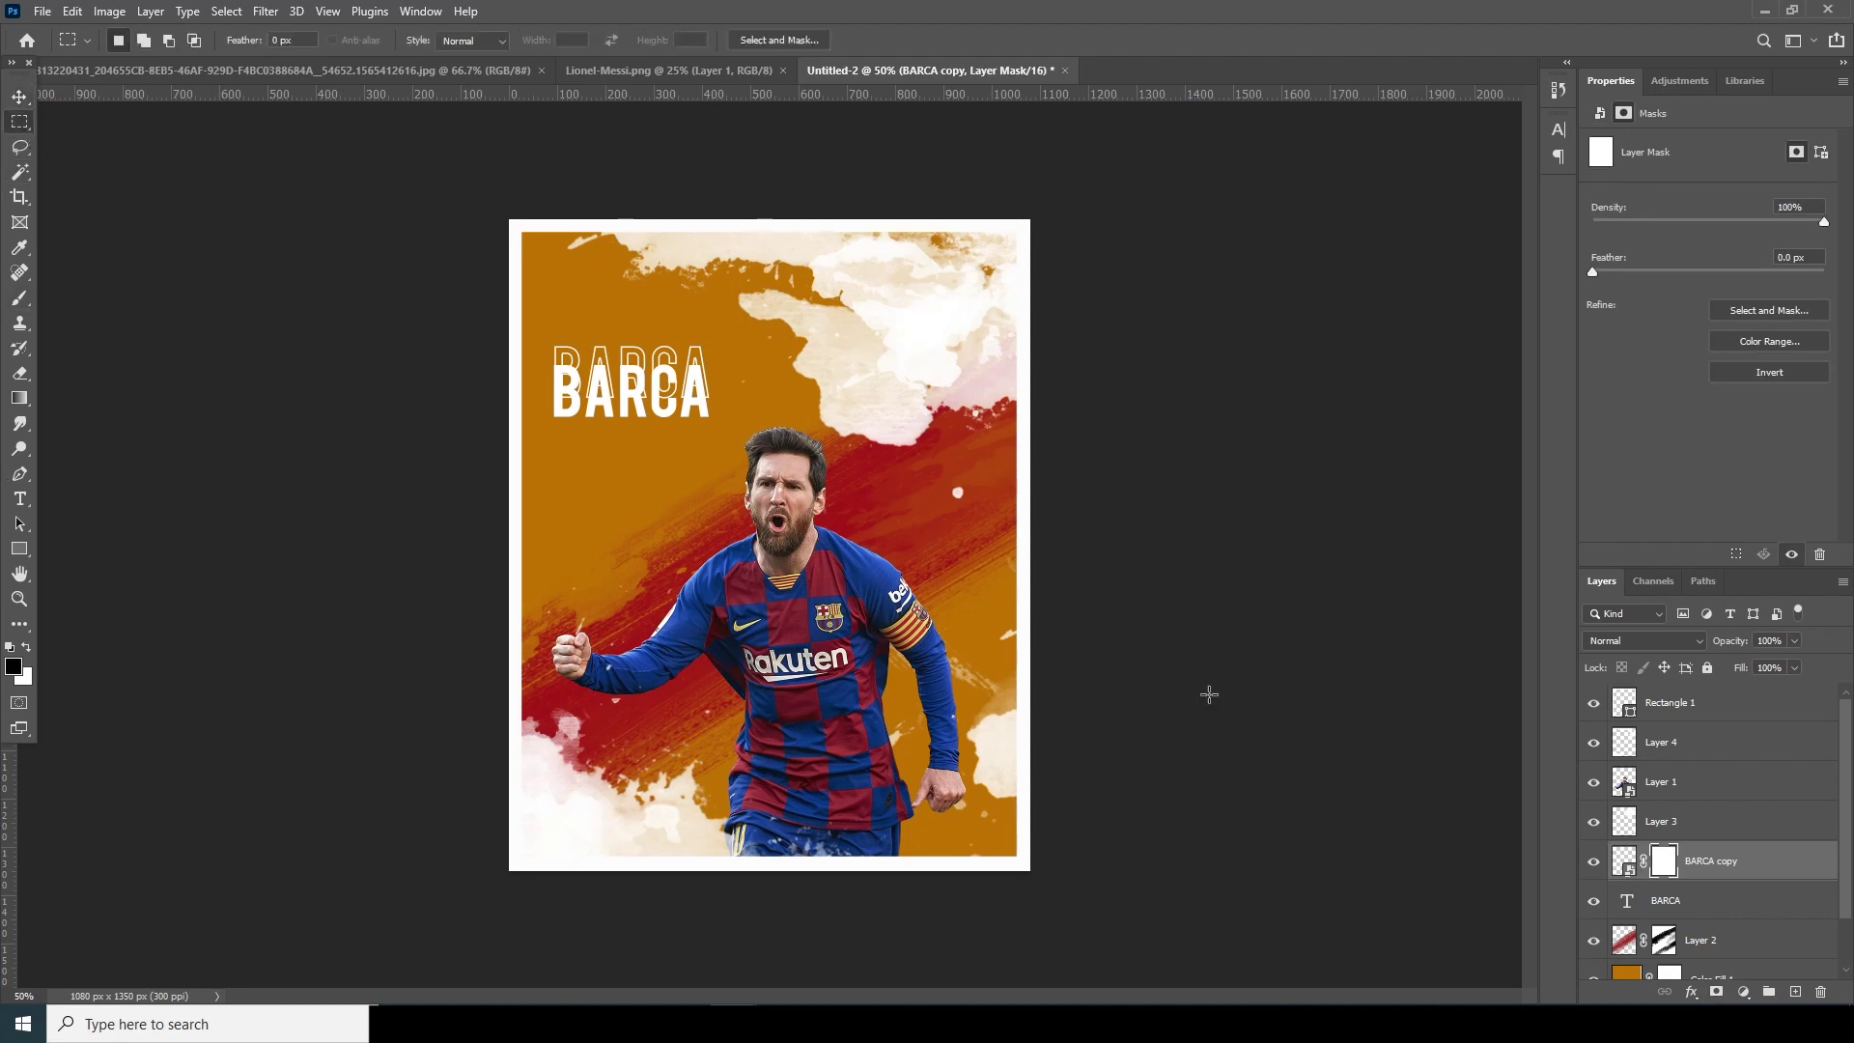
Mask out BARCA copy's lower part over the solid title, then duplicate it and nudge the duplicate up
left_click_drag(940, 500, 364, 364)
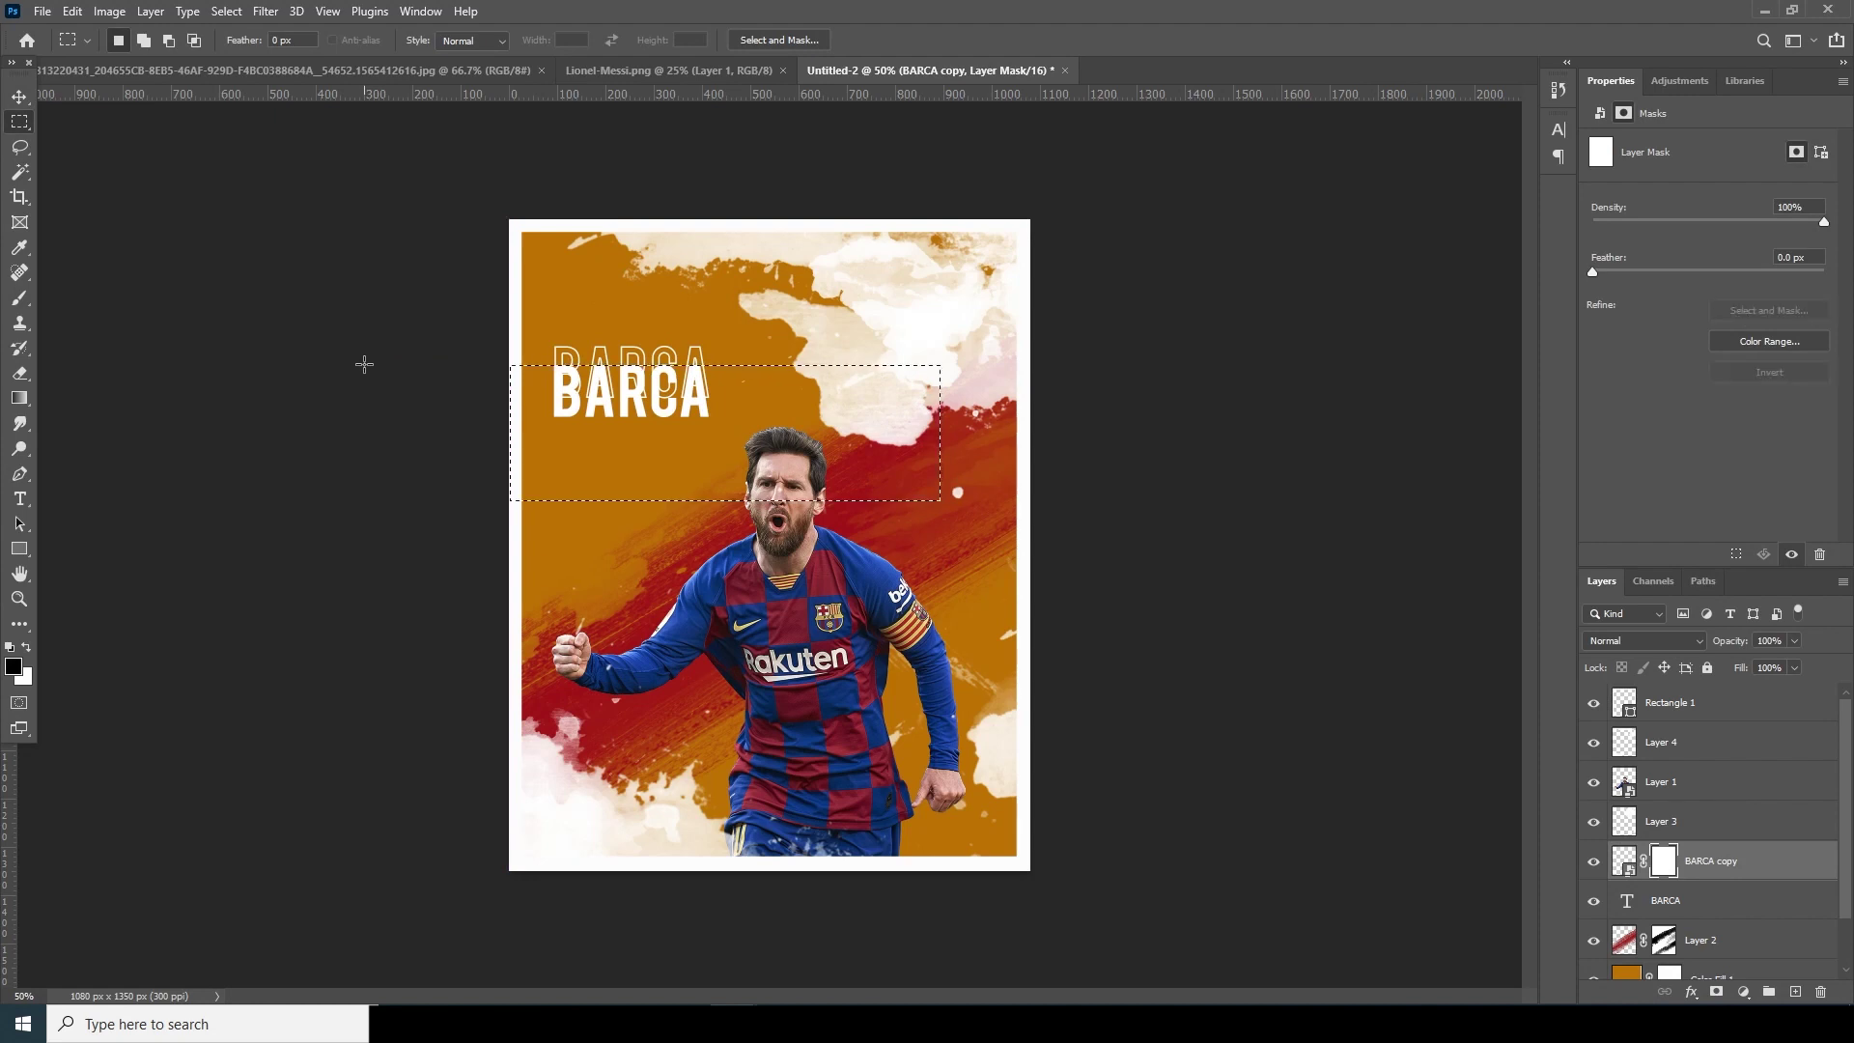
key("alt+BackSpace")
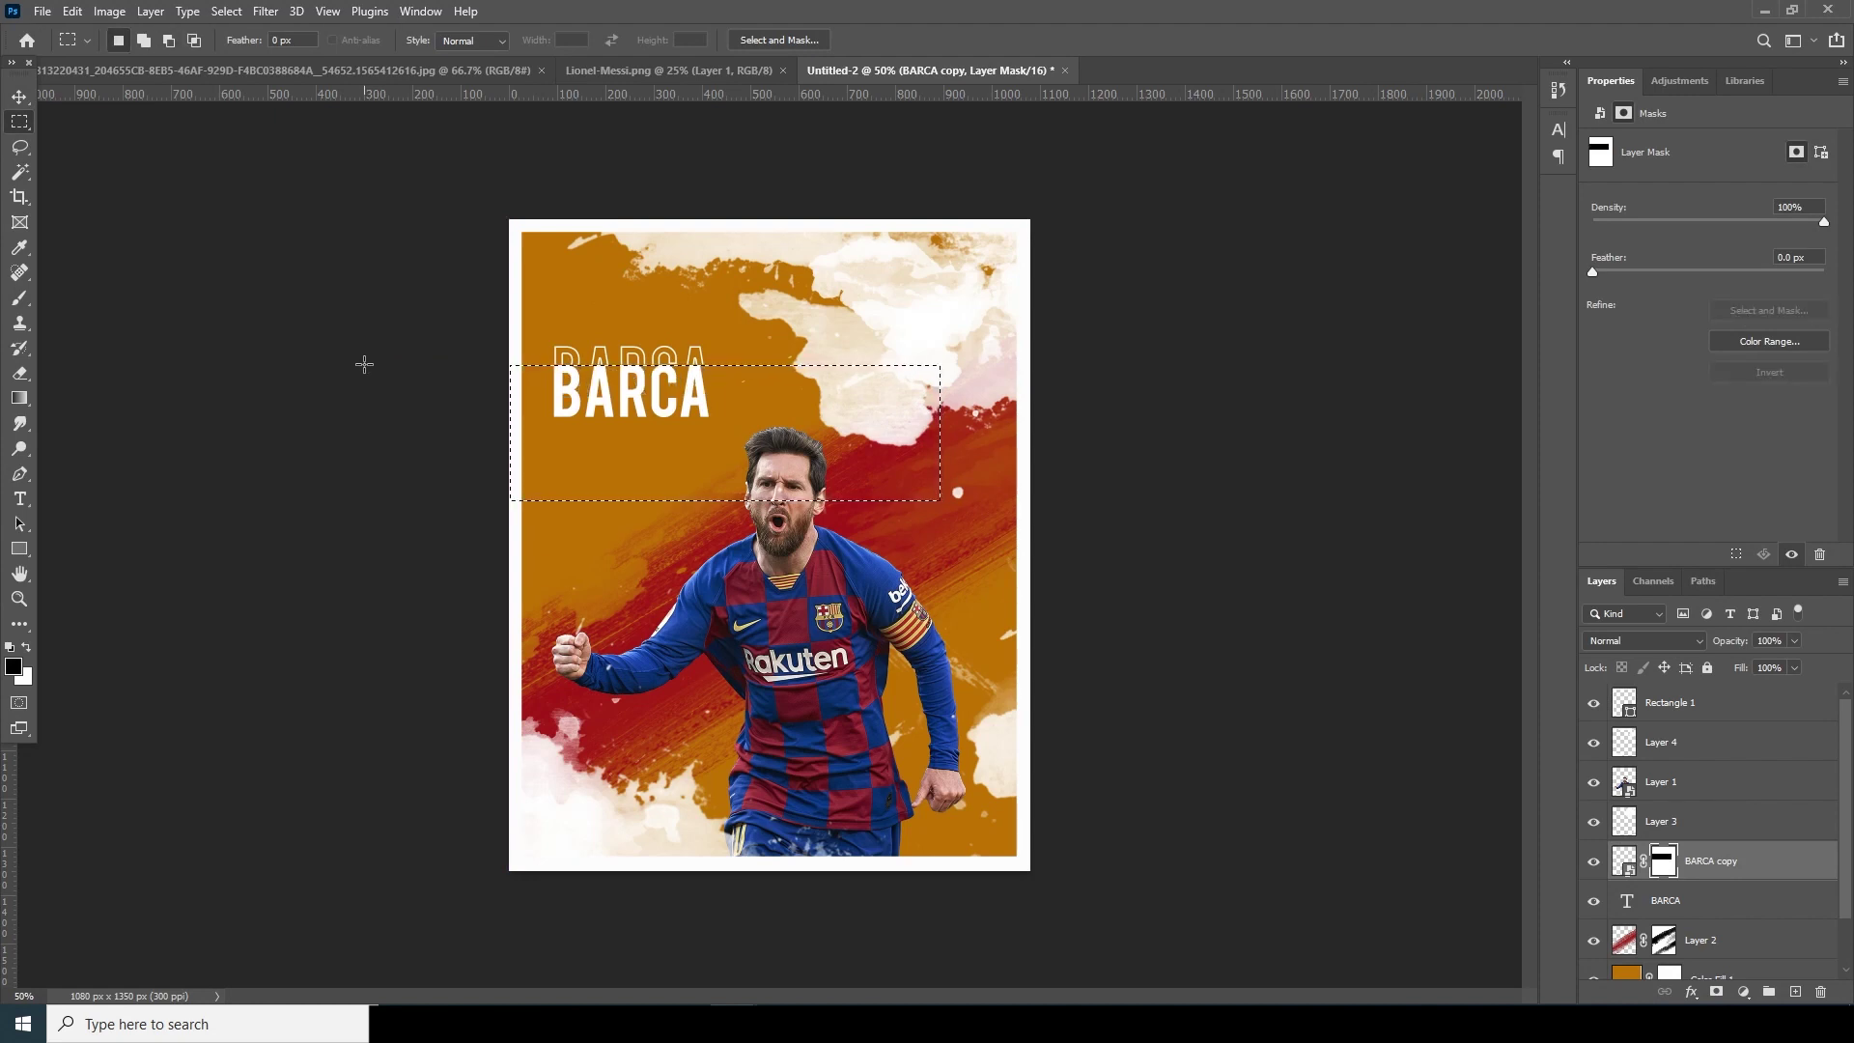
key("ctrl+d")
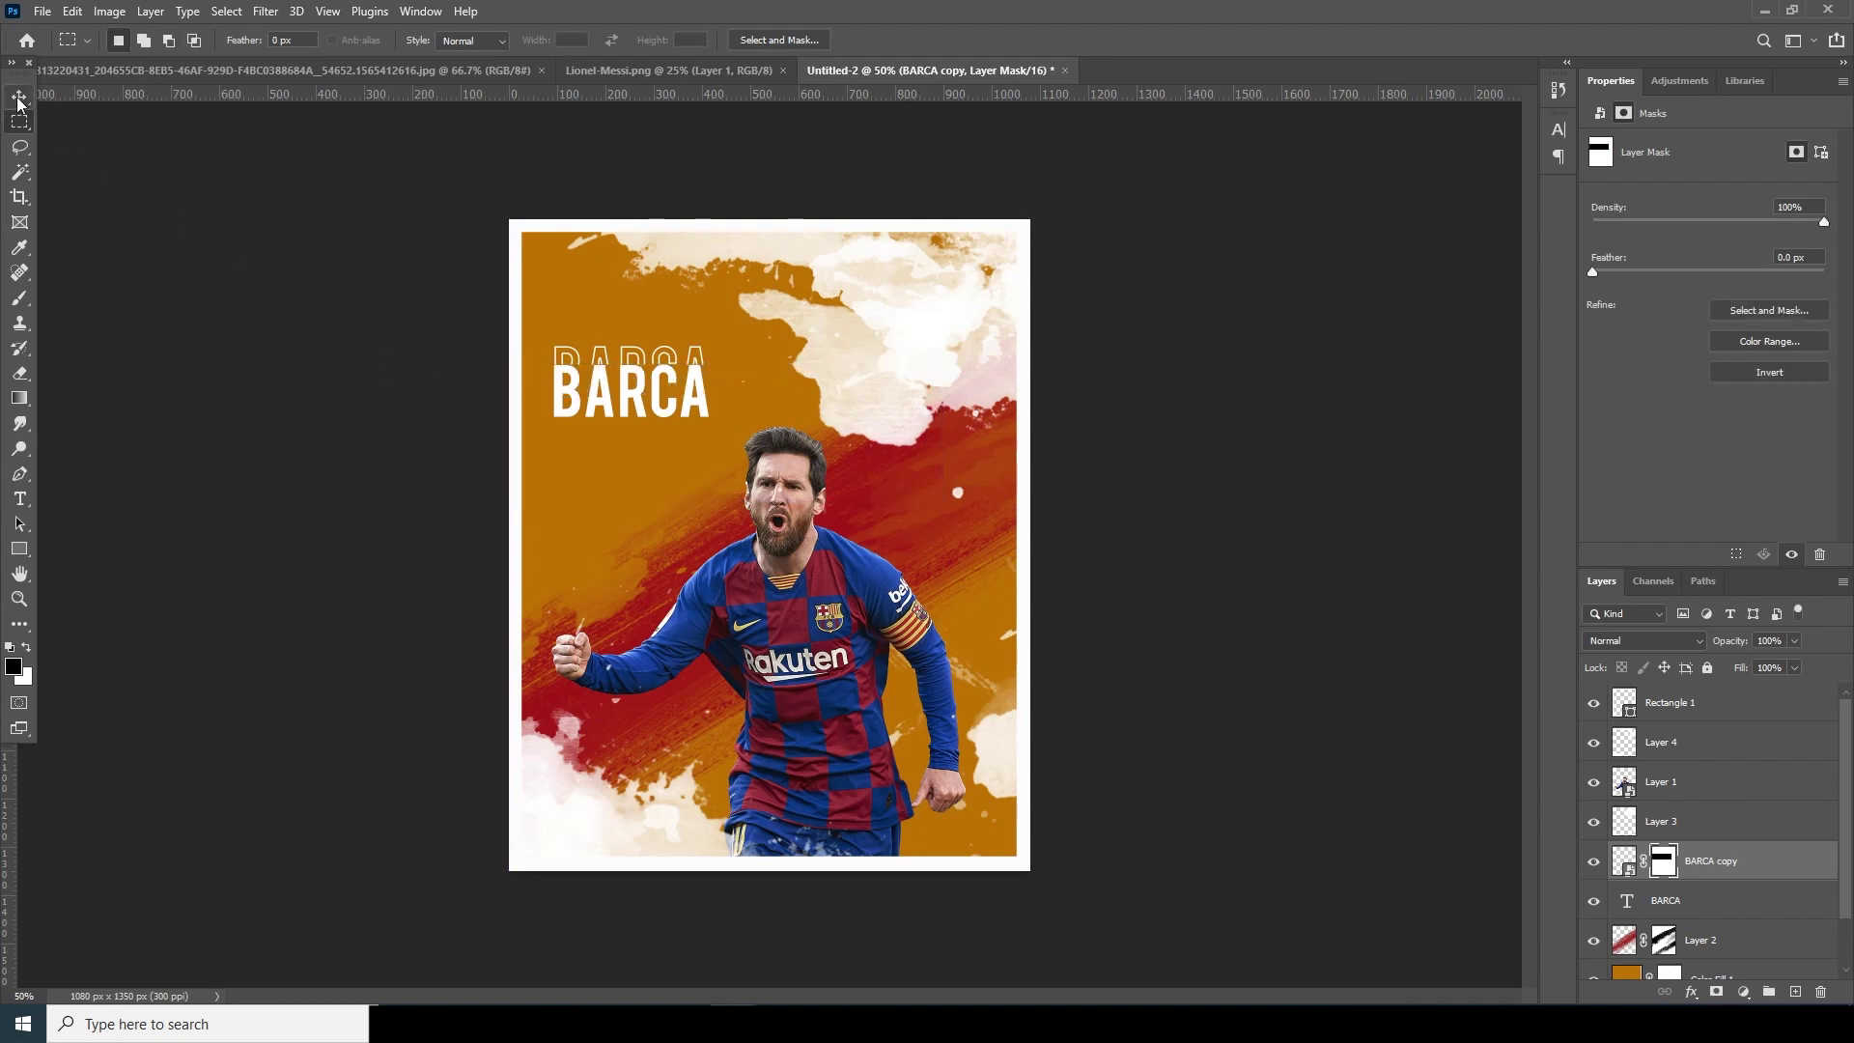
left_click(19, 97)
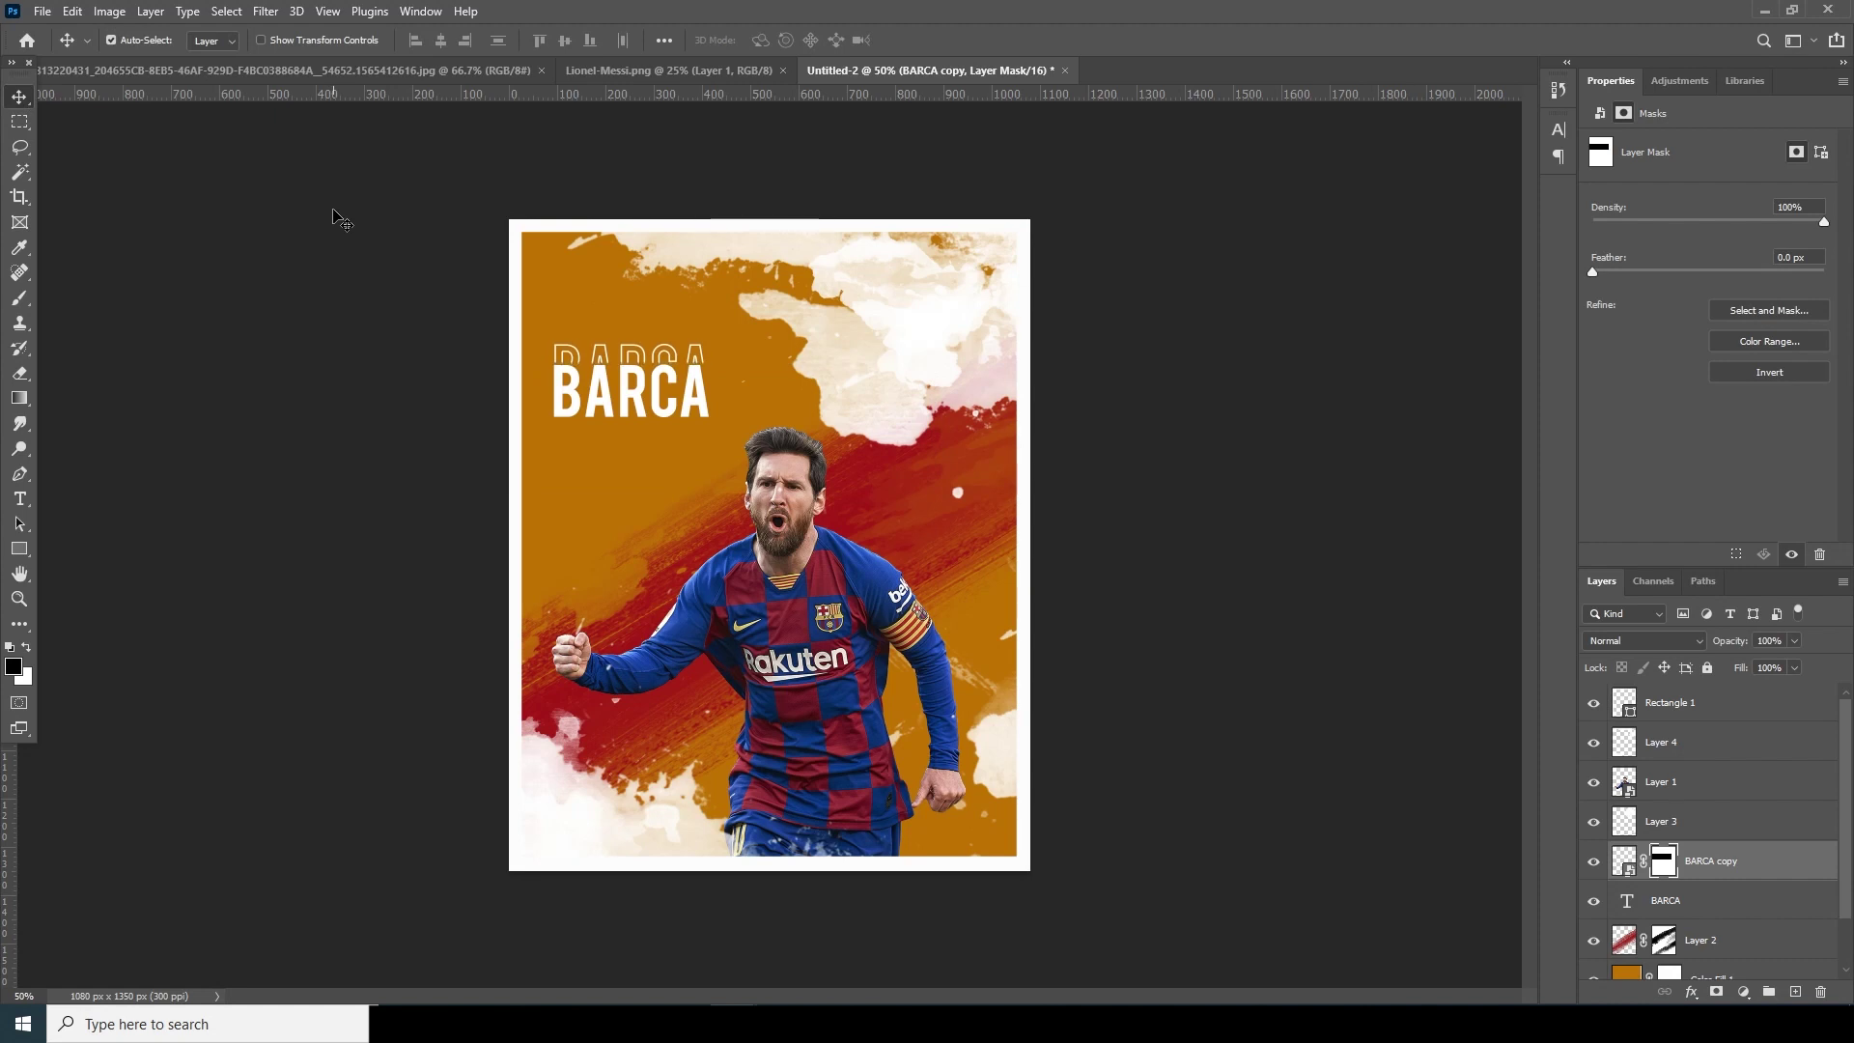
left_click(1627, 862)
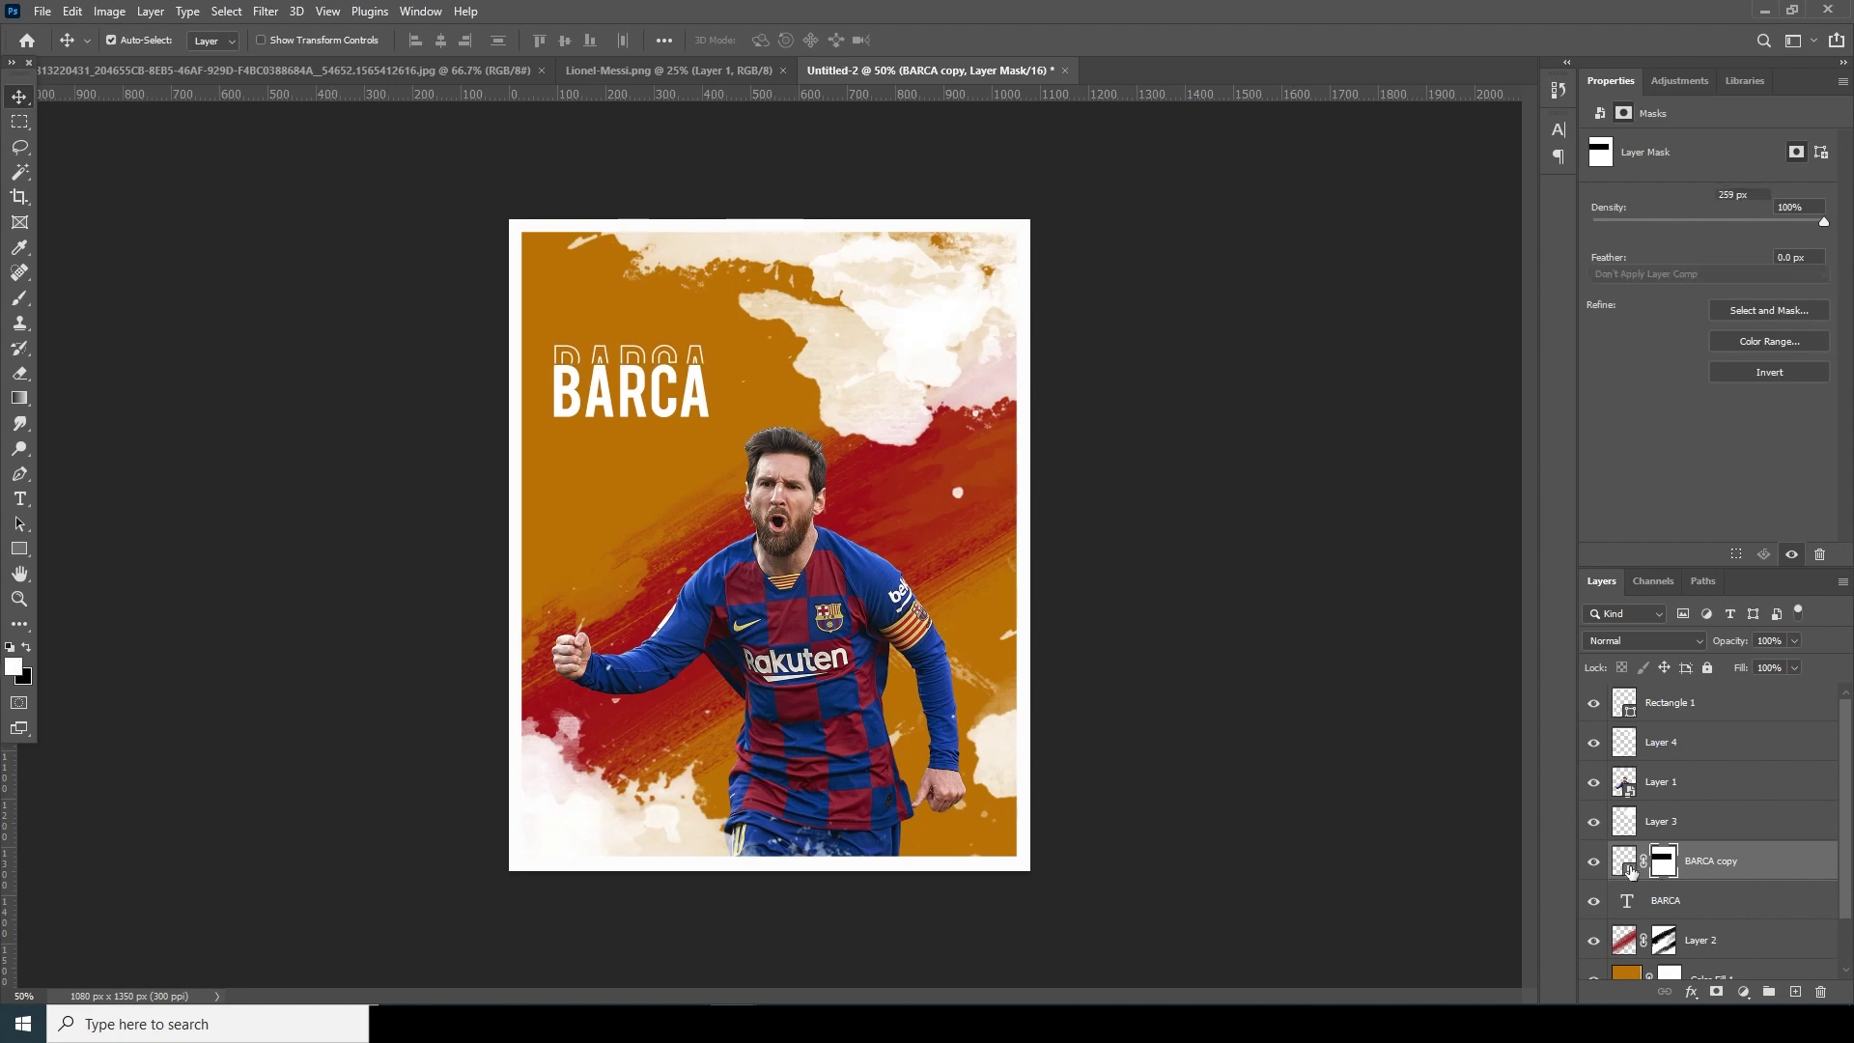
key("ctrl+j")
key("Up")
key("Up")
key("Up")
key("Up")
key("Up")
key("Up")
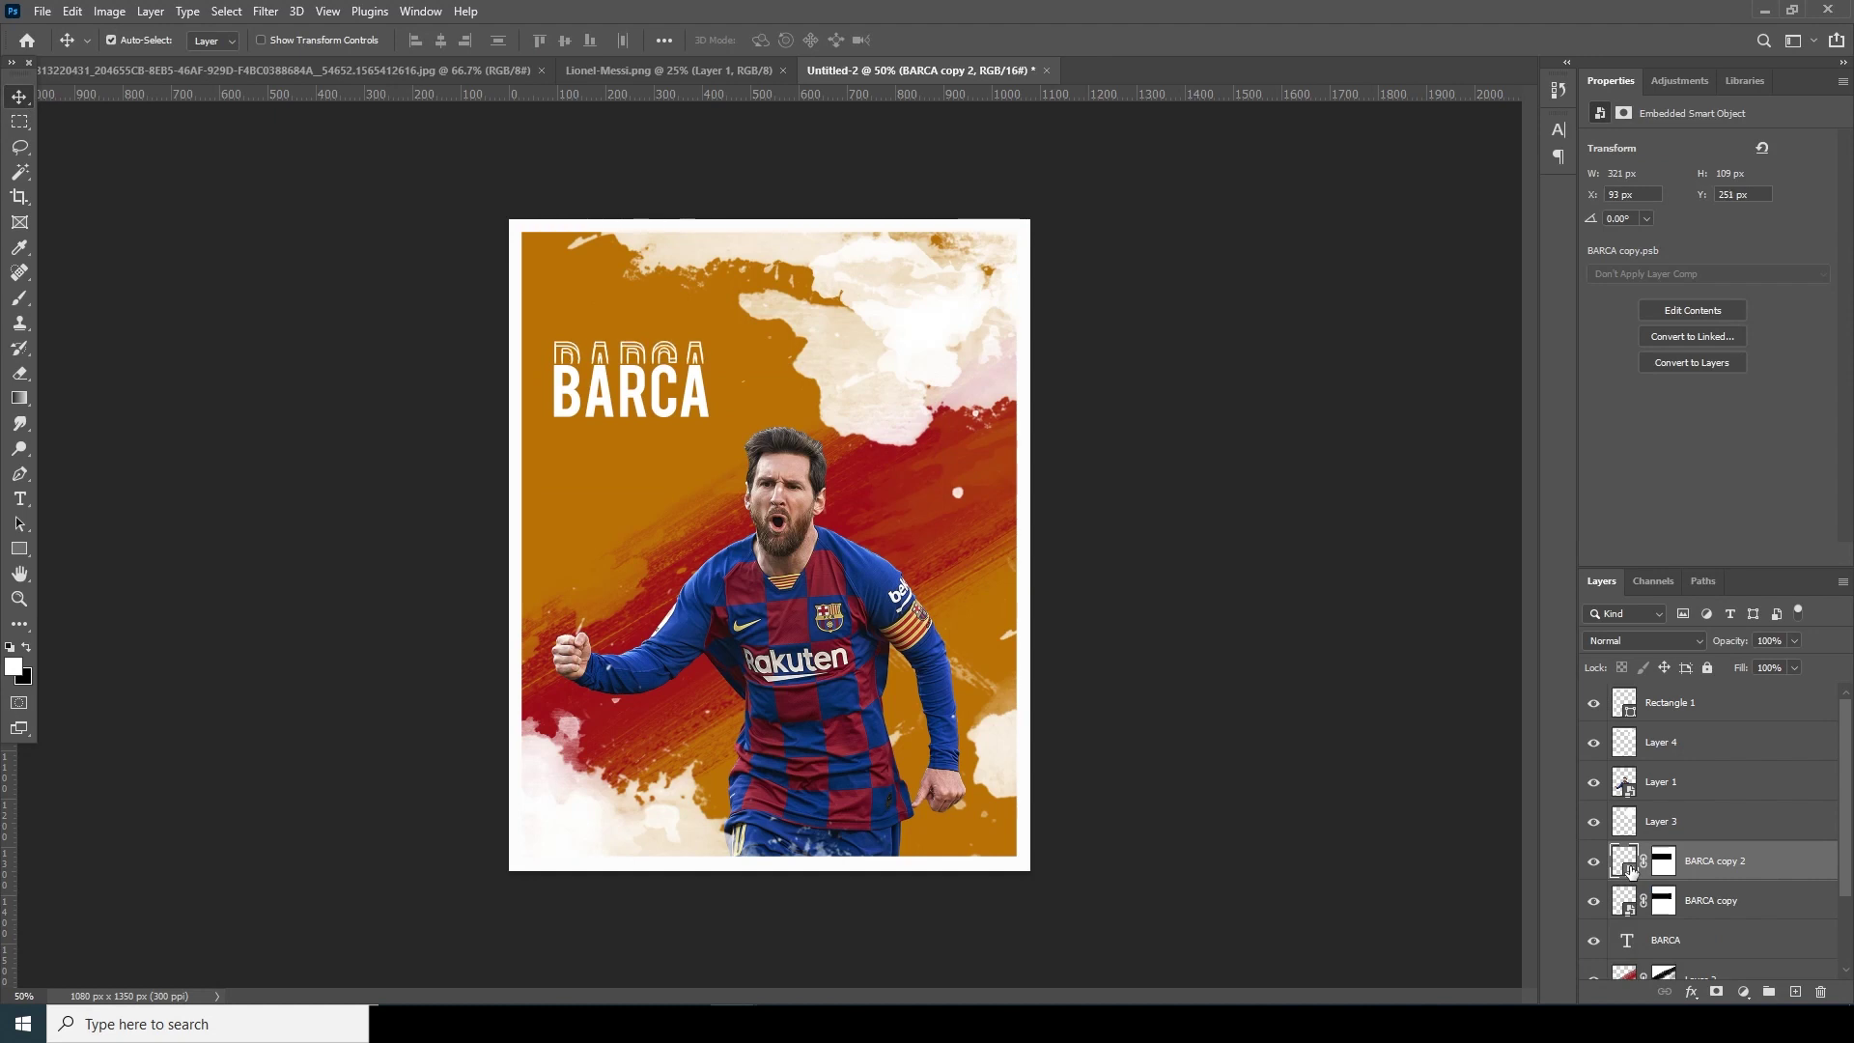
key("Up")
key("Up")
key("Up")
key("Up")
key("Up")
key("Up")
Mask the title overlap on BARCA copy 2, then duplicate it into copy 3 and move it up
left_click(20, 124)
left_click_drag(947, 448, 439, 343)
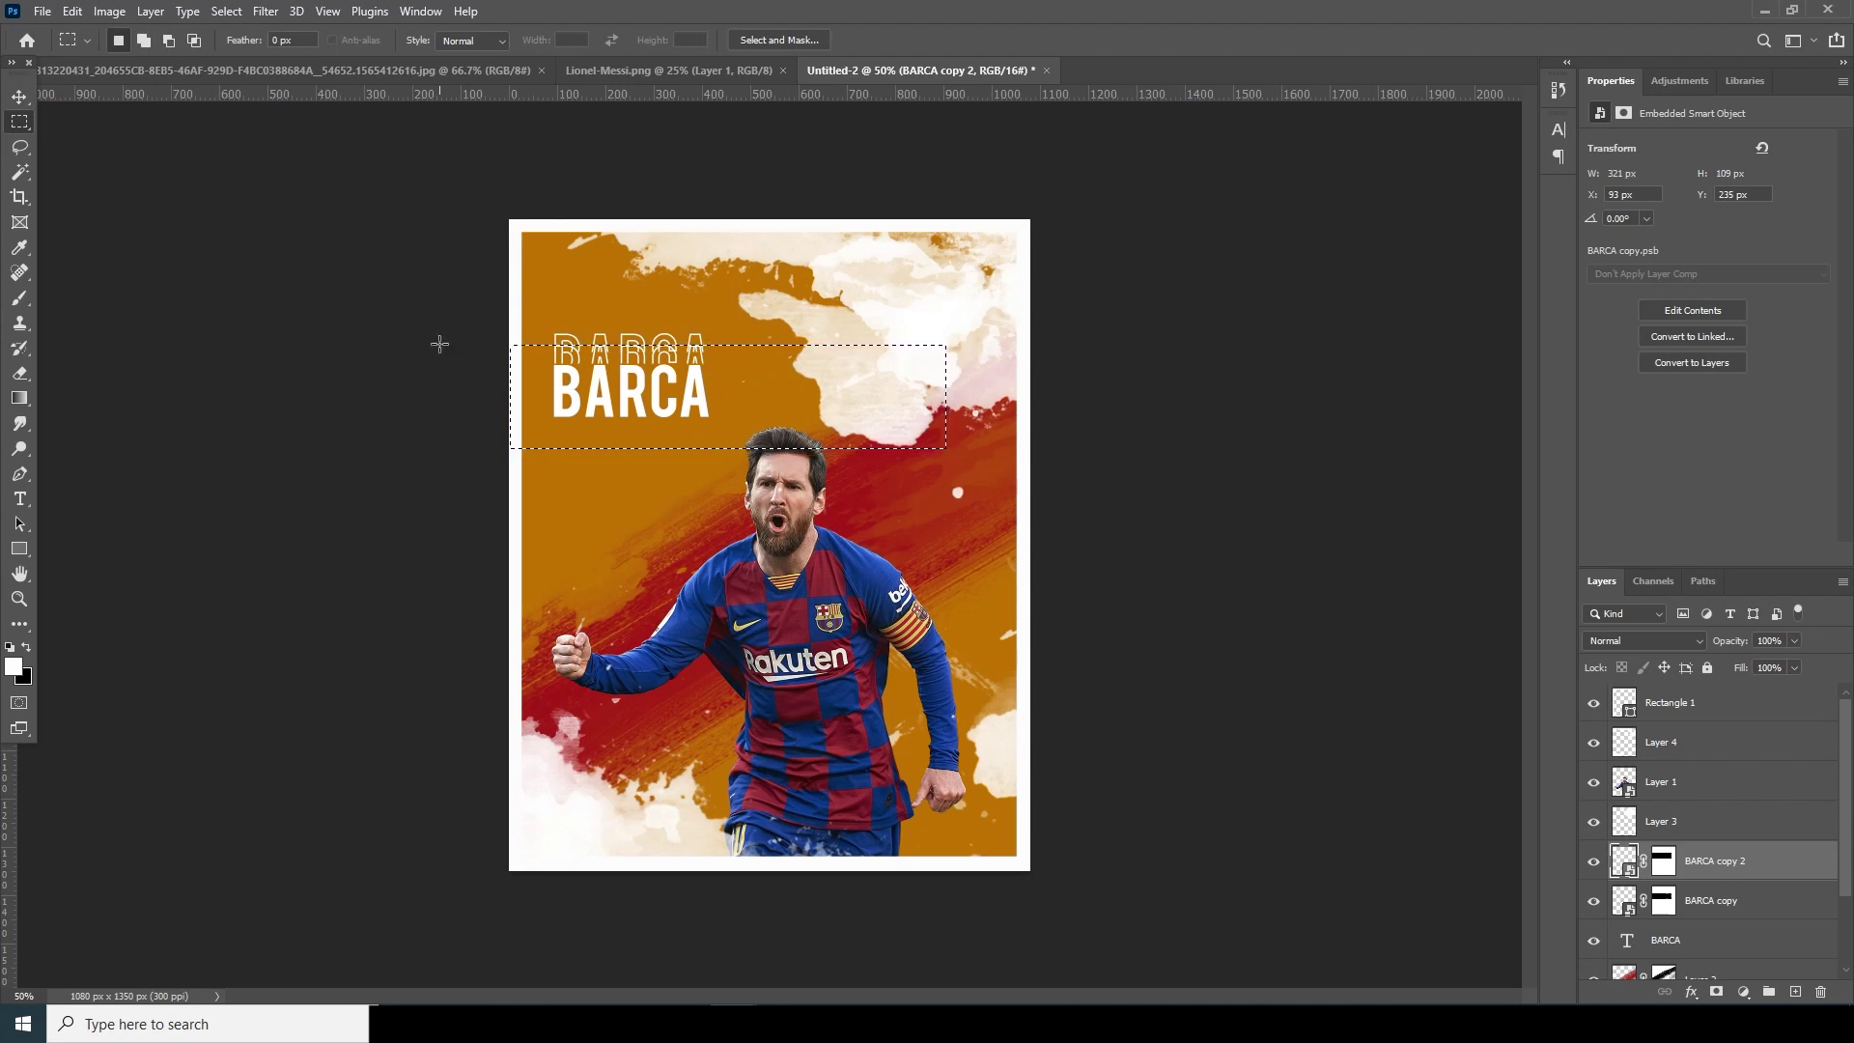
left_click(1664, 863)
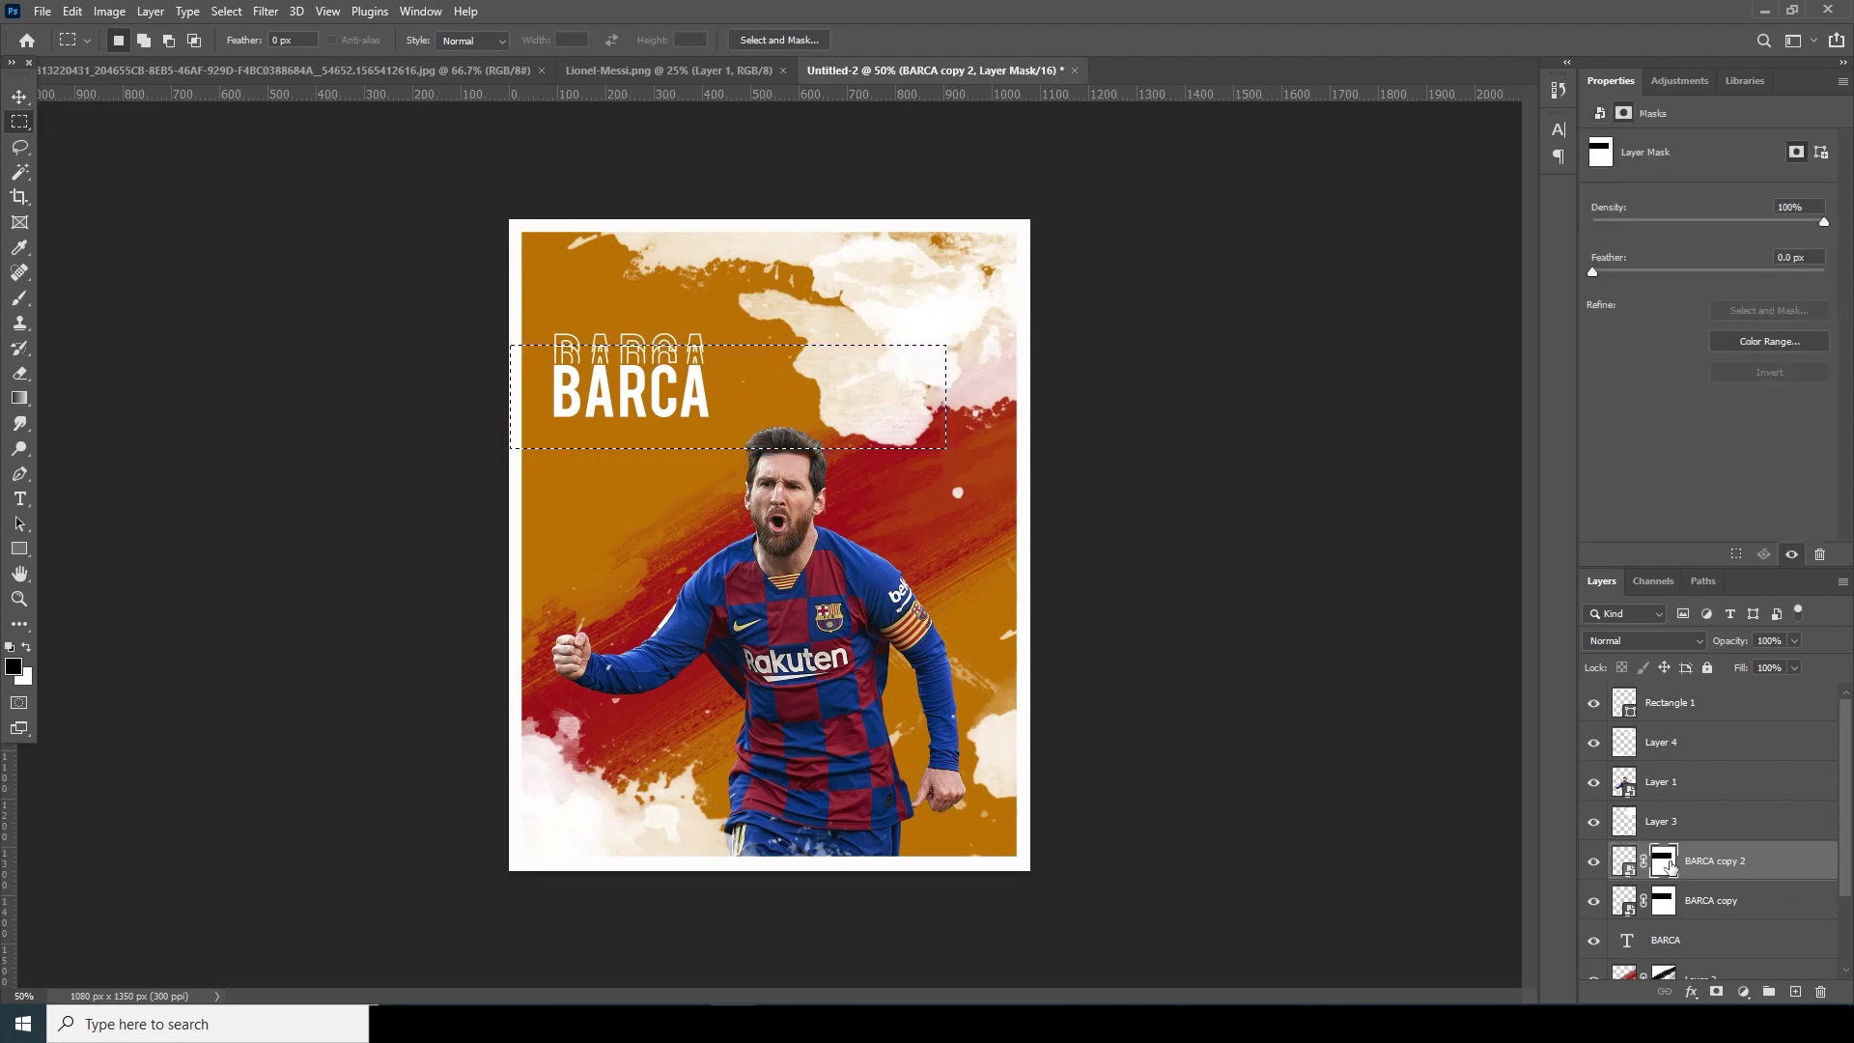
left_click(1252, 928)
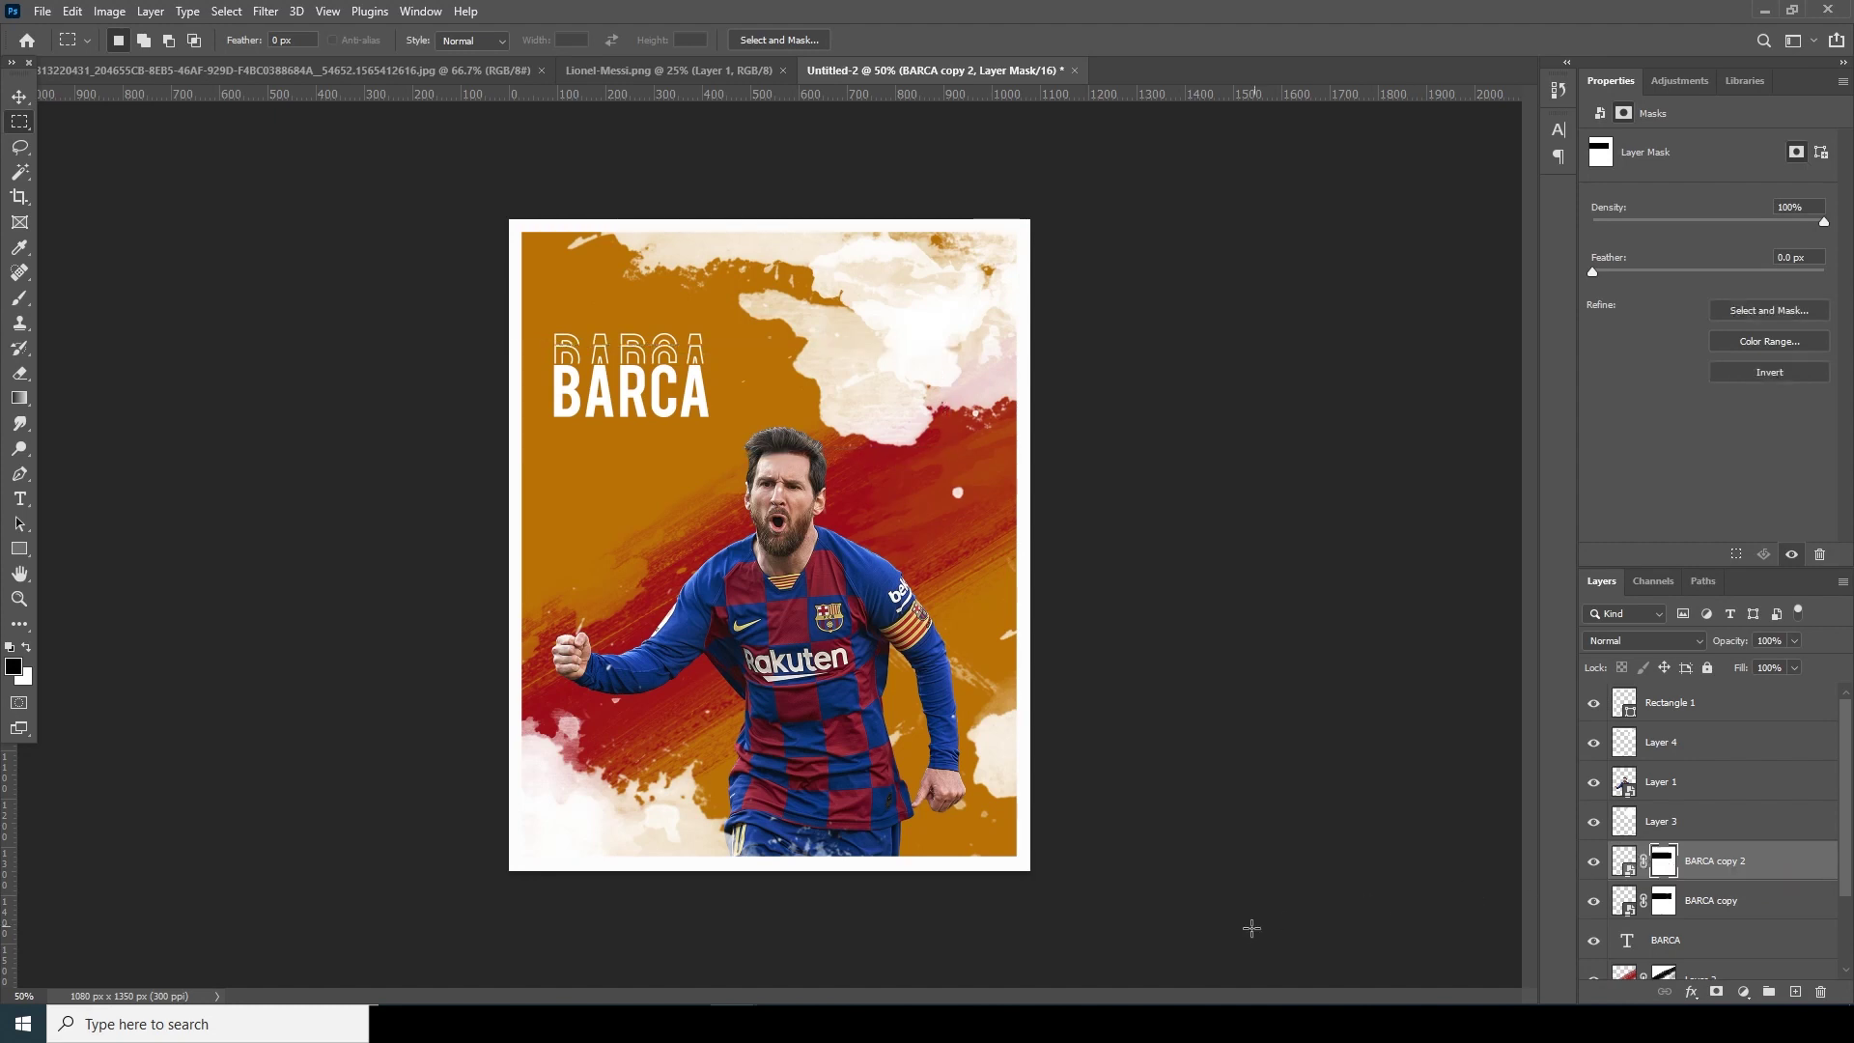
left_click(21, 99)
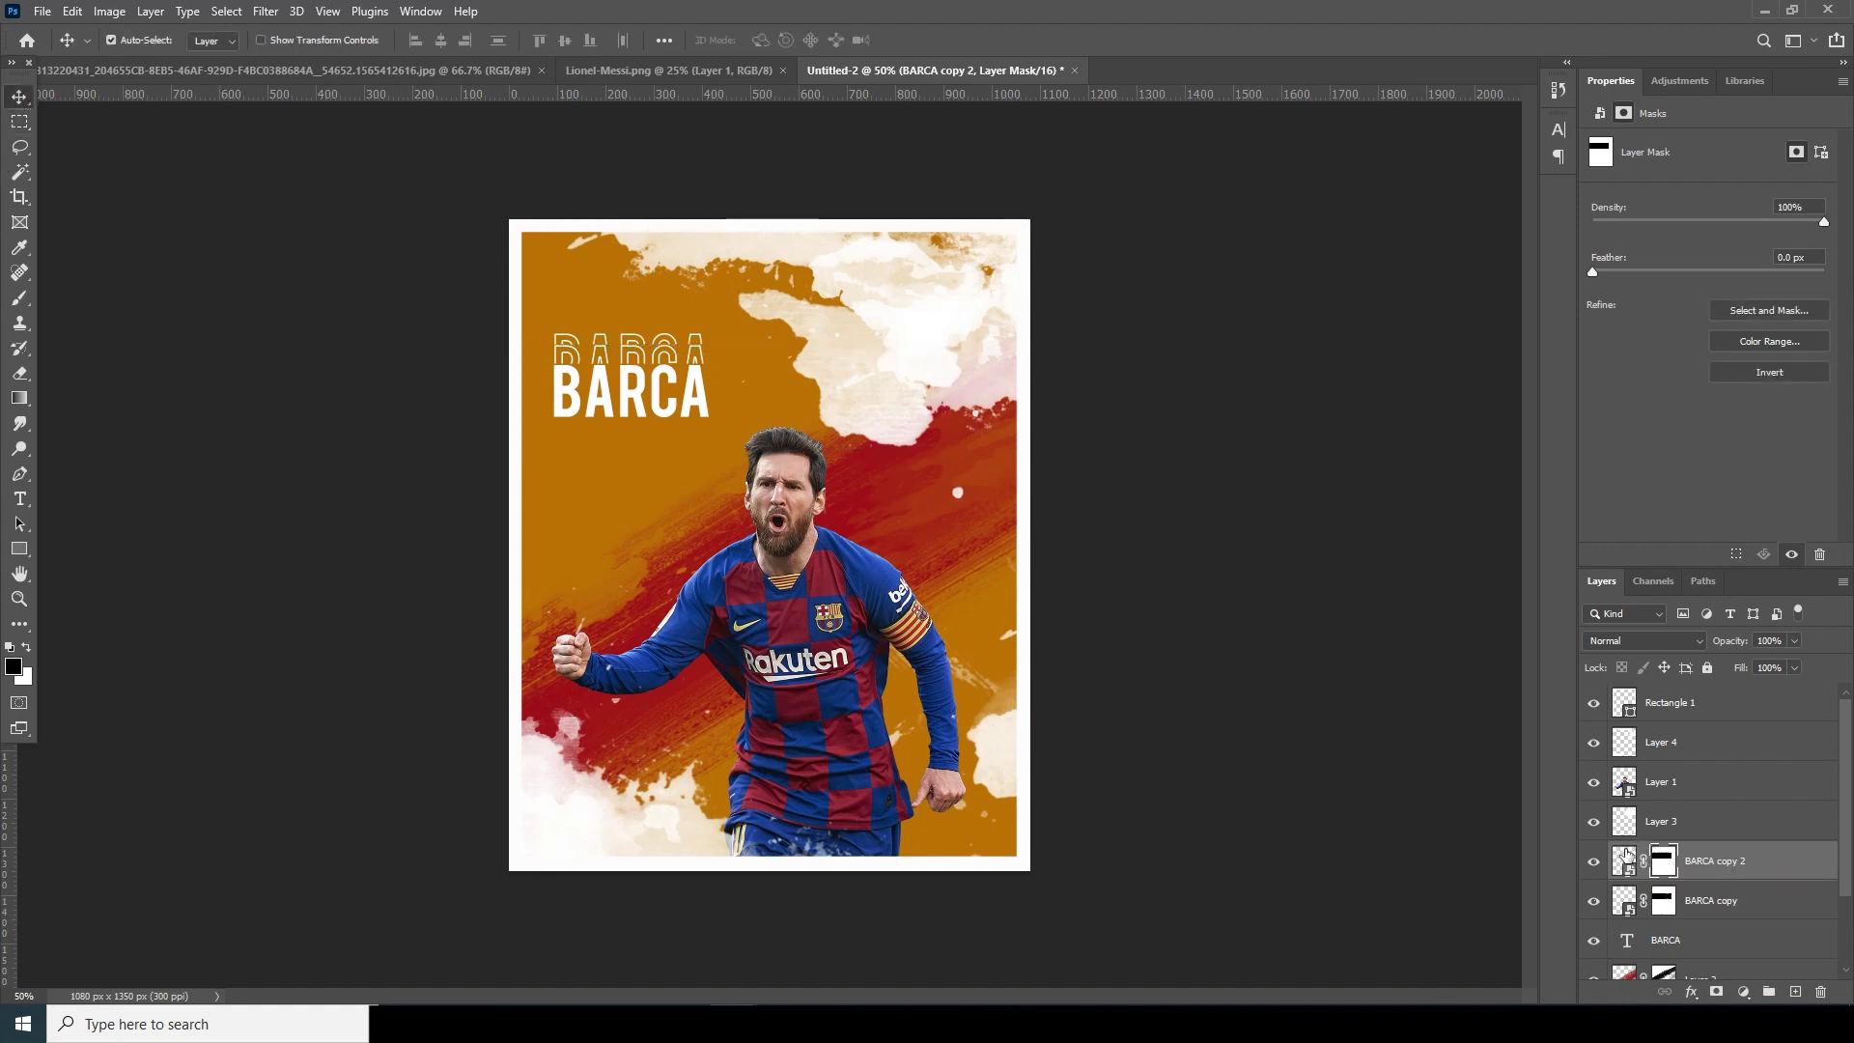
left_click(1628, 858)
key("ctrl+j")
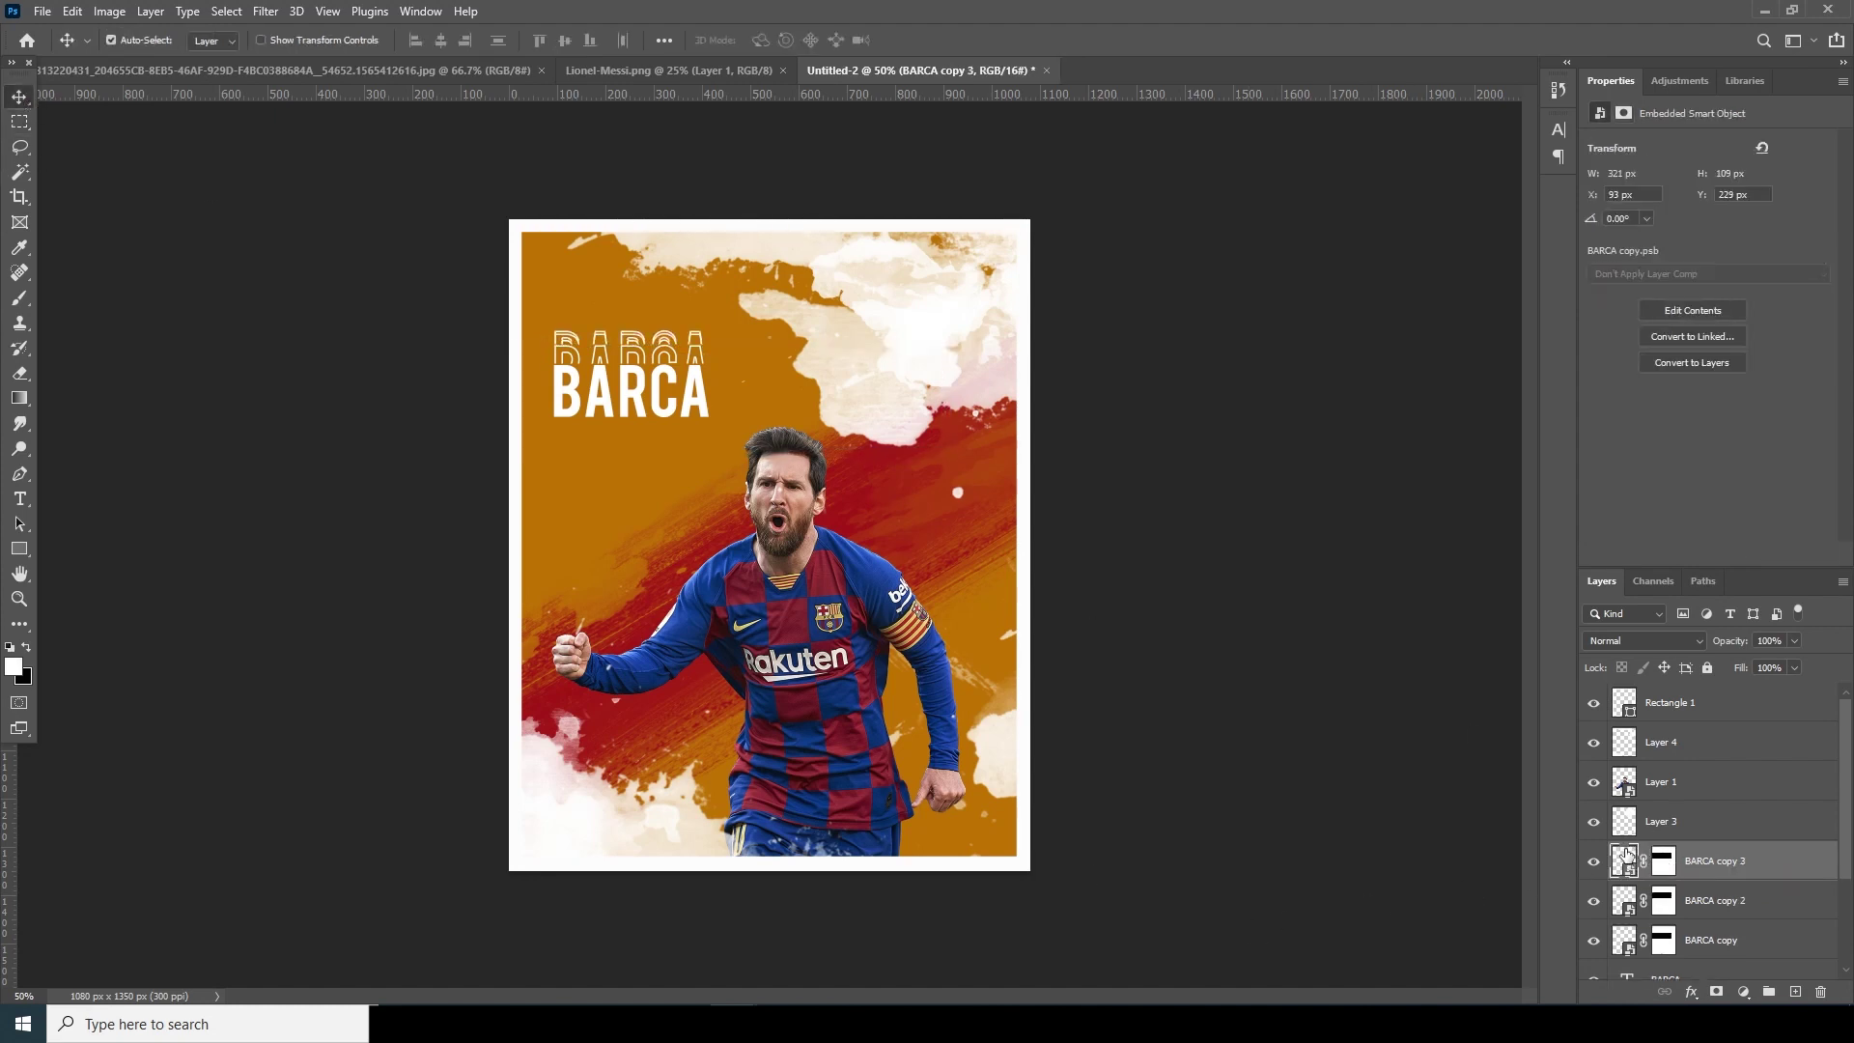
key("Up")
key("Up")
key("Up")
key("Up")
key("Up")
key("Up")
key("Up")
key("Up")
key("Up")
key("Up")
key("Up")
key("Up")
scroll(1627, 855, "down", 3)
left_click_drag(1627, 726, 1630, 728)
Delete BARCA copy 4's mask and move the copy down below the solid title
left_click(1665, 722)
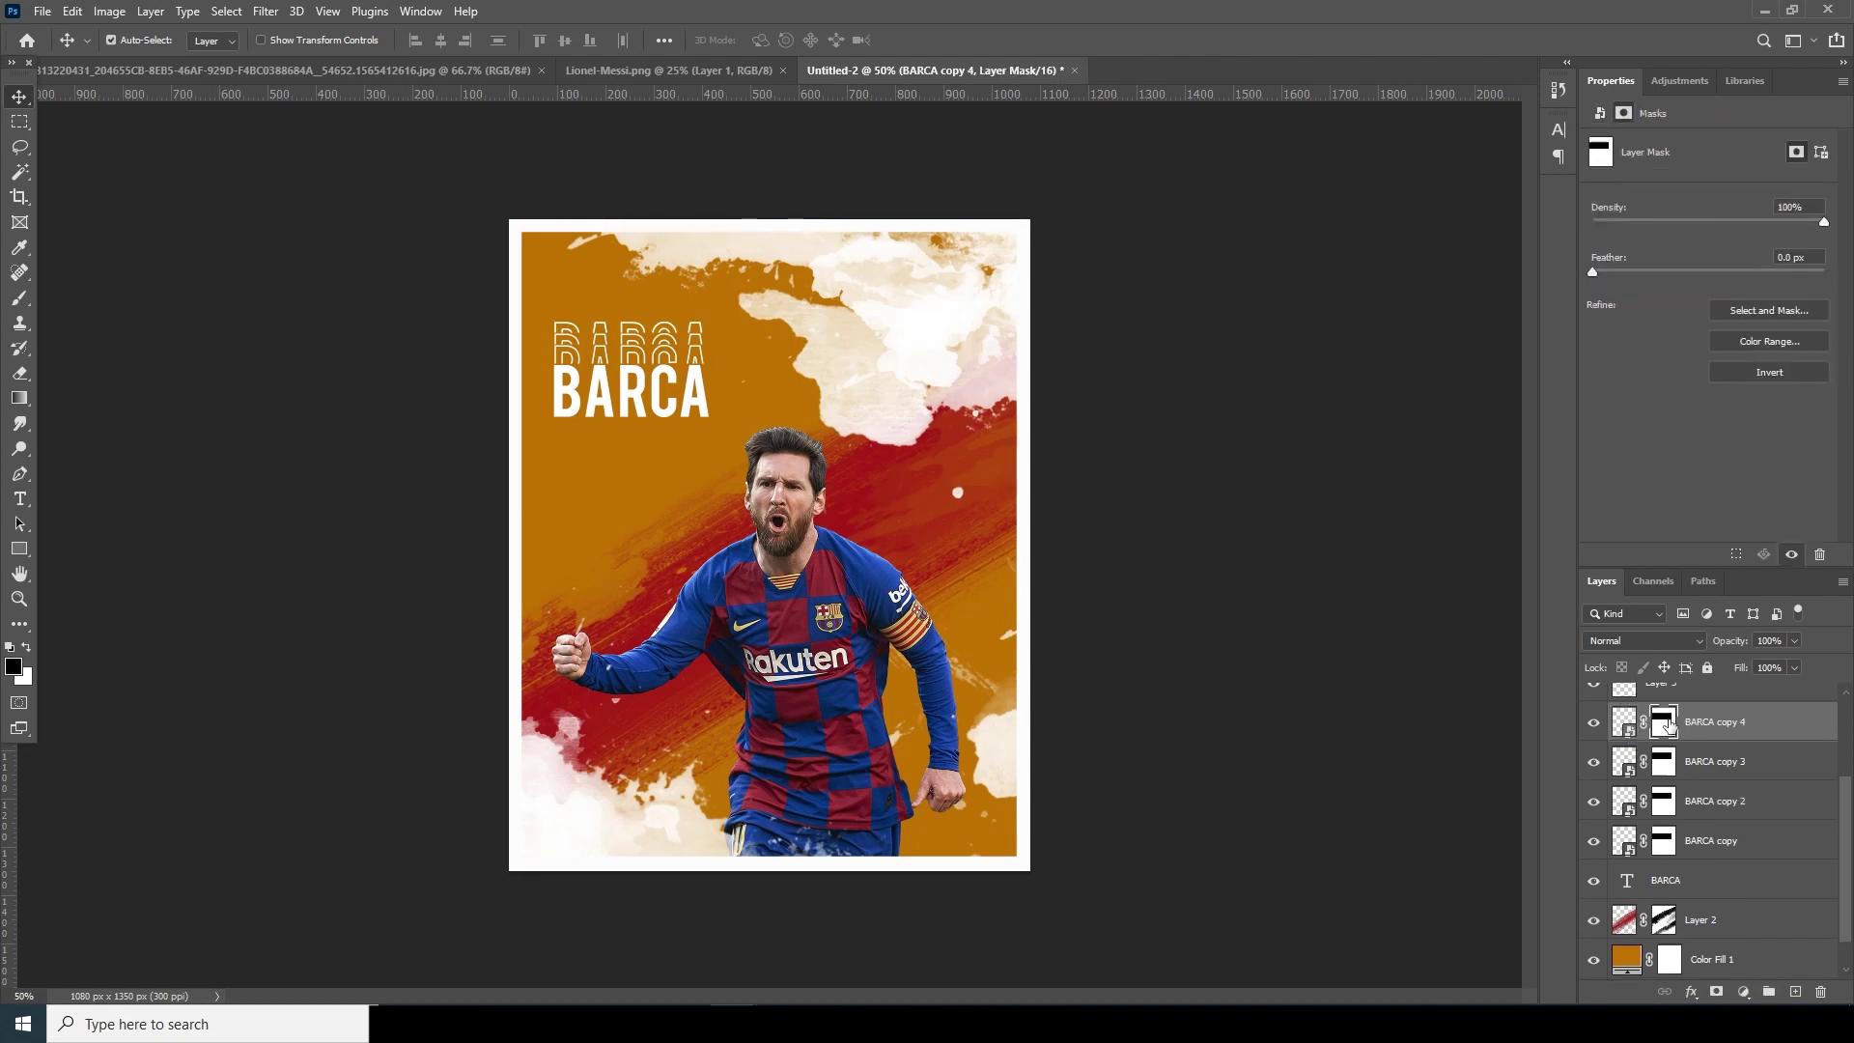
key("Delete")
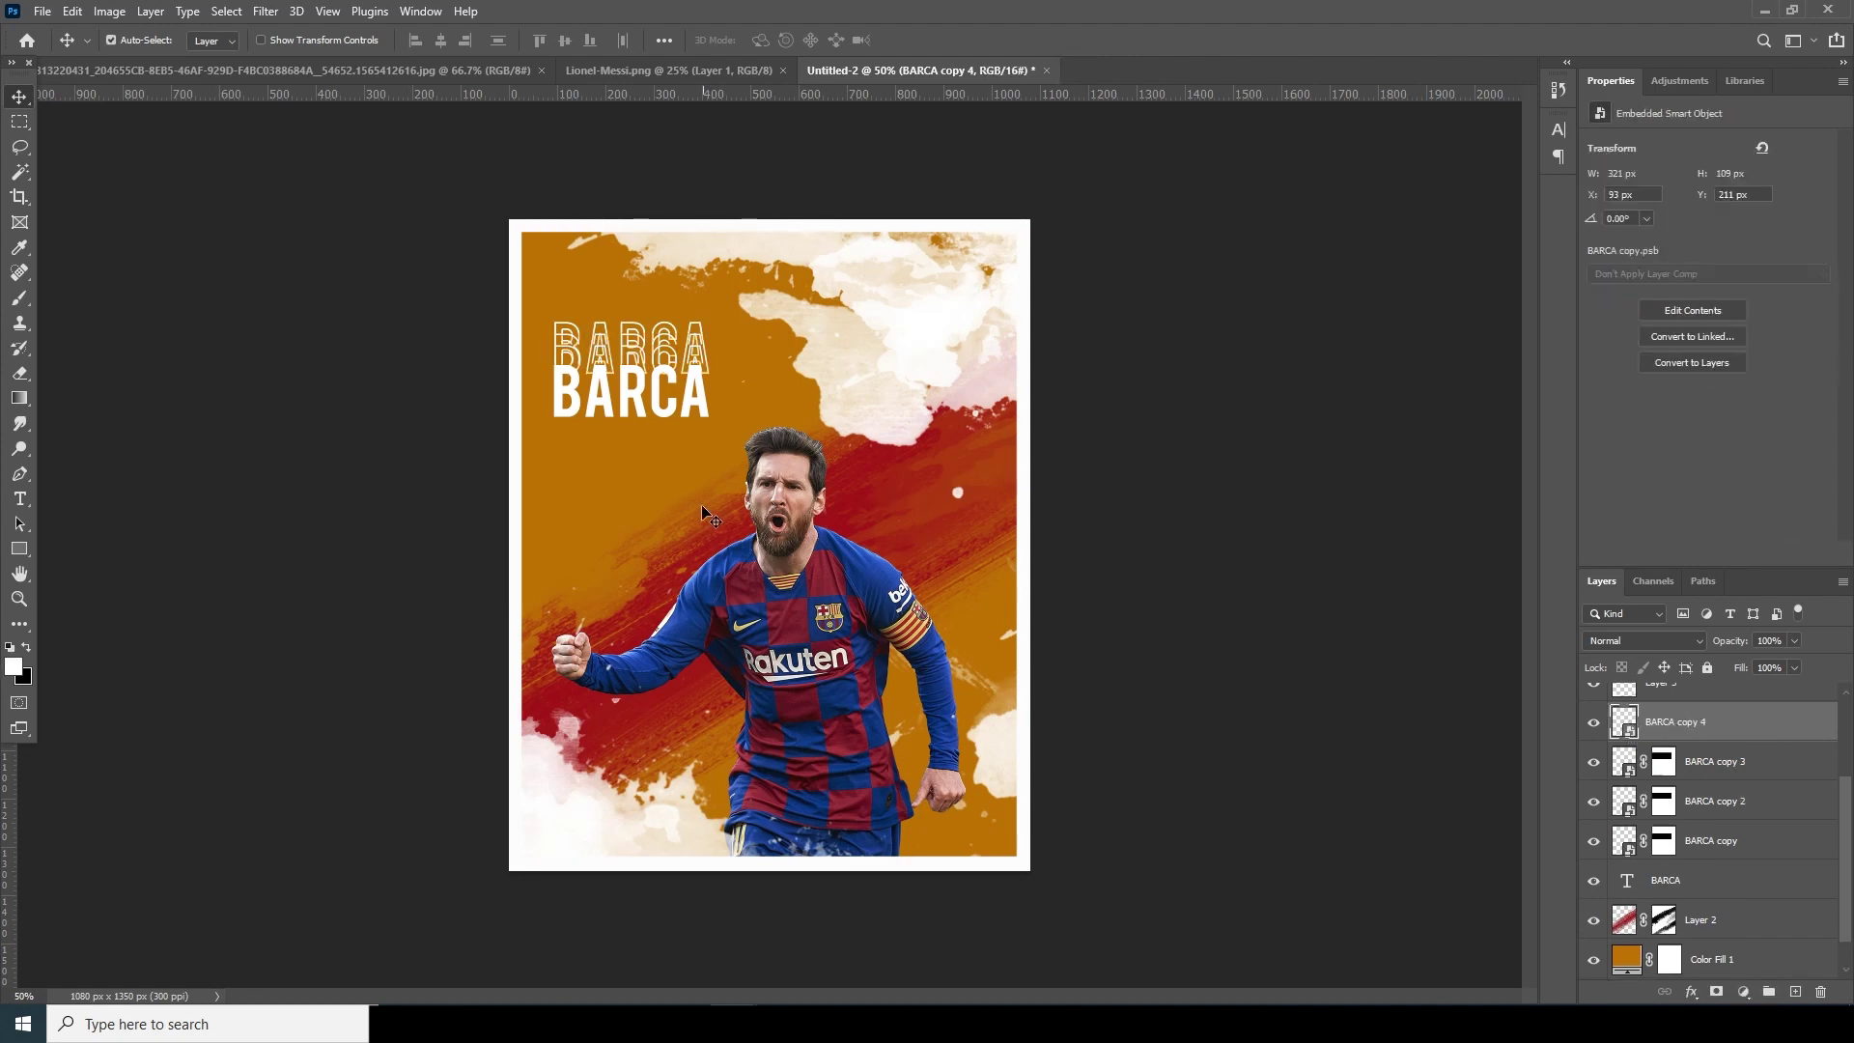
key("shift+Down")
key("shift+Down")
key("shift+Down")
key("shift+Down")
key("shift+Down")
key("shift+Down")
key("shift+Down")
key("Down")
key("Down")
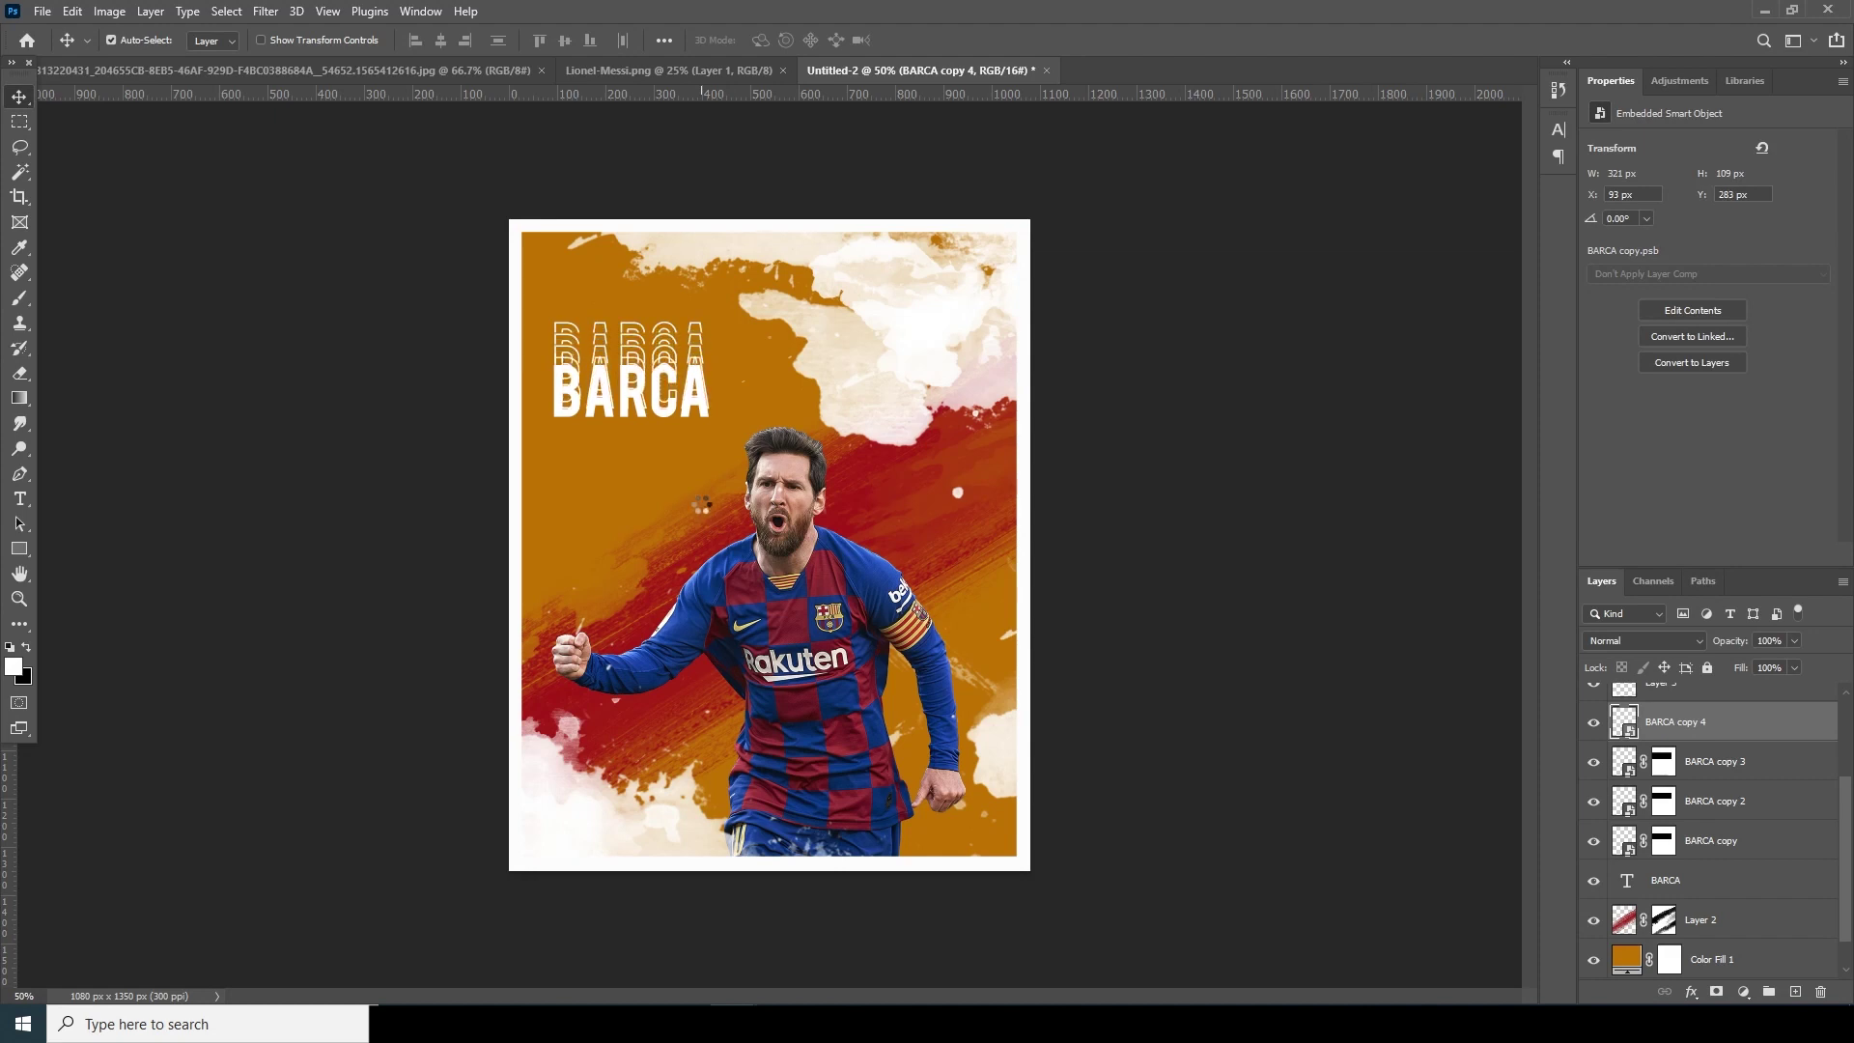
key("shift+Down")
key("shift+Down")
key("shift+Down")
key("shift+Down")
key("Down")
key("Down")
key("Down")
key("Down")
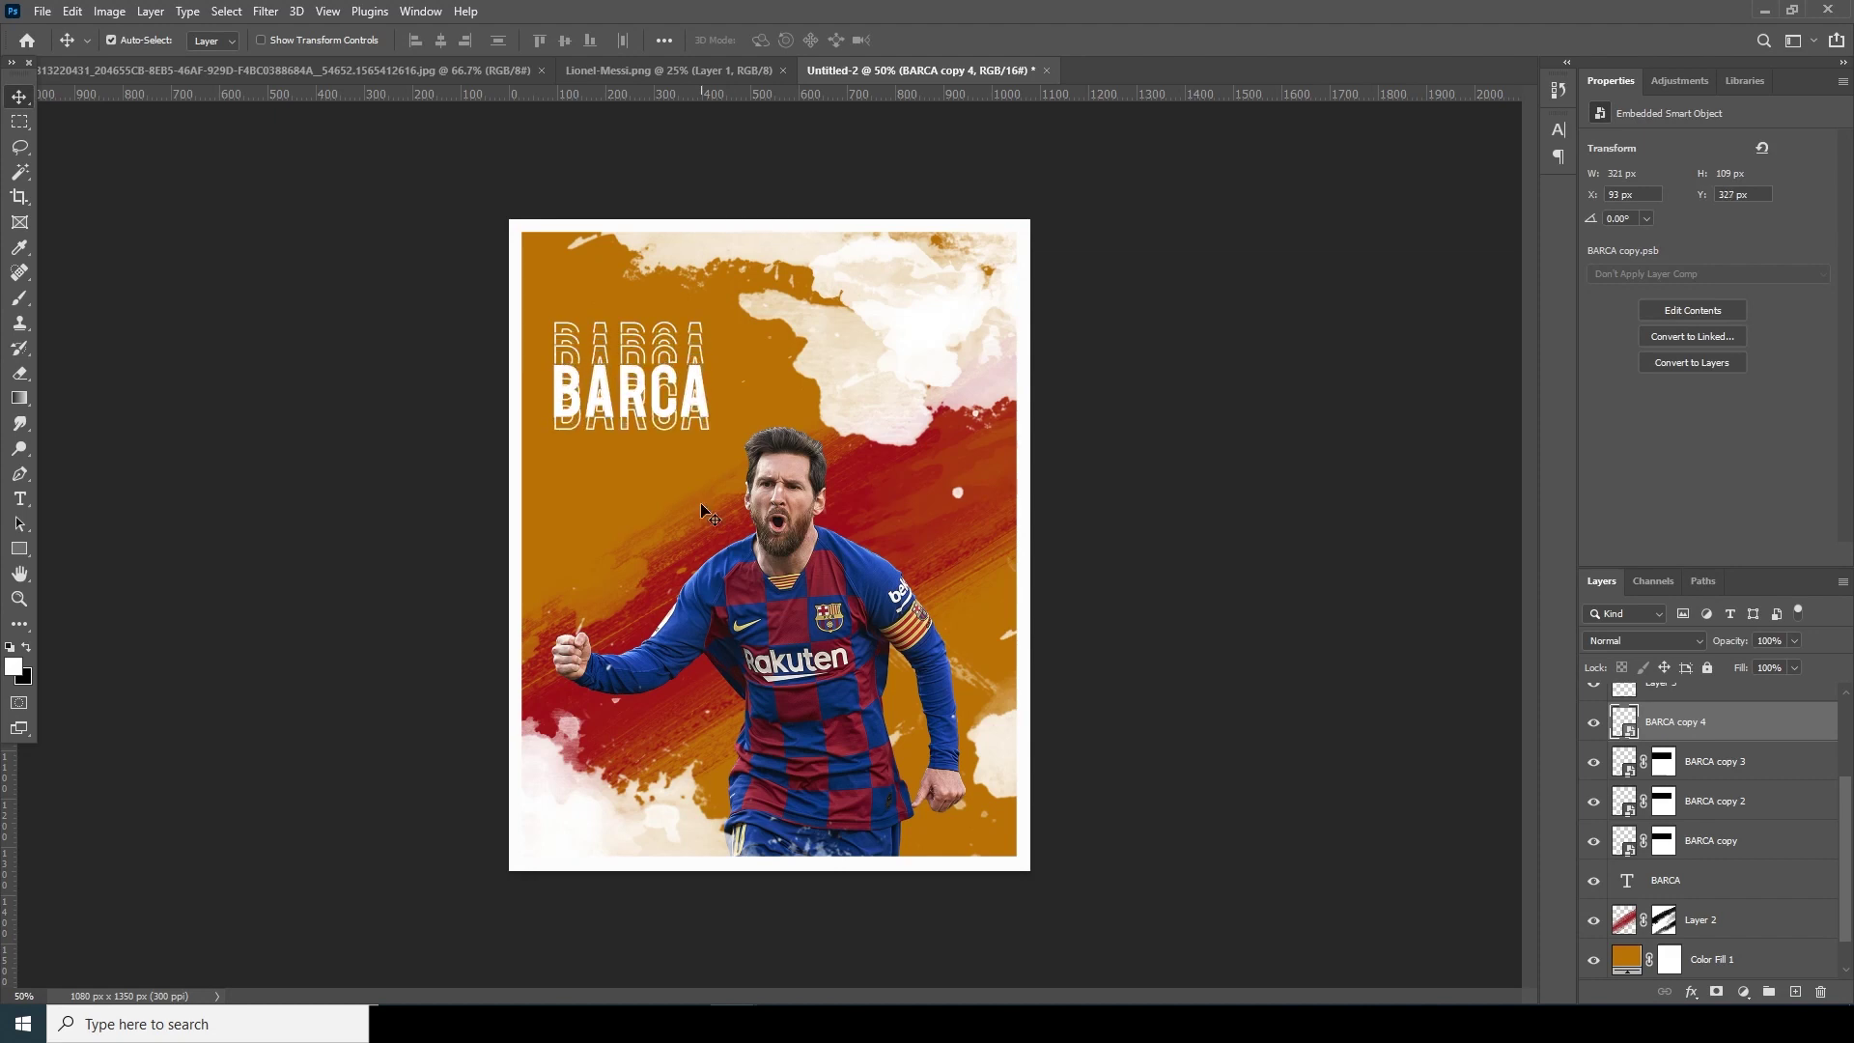
key("Up")
key("Up")
key("Up")
key("Up")
key("Up")
key("Up")
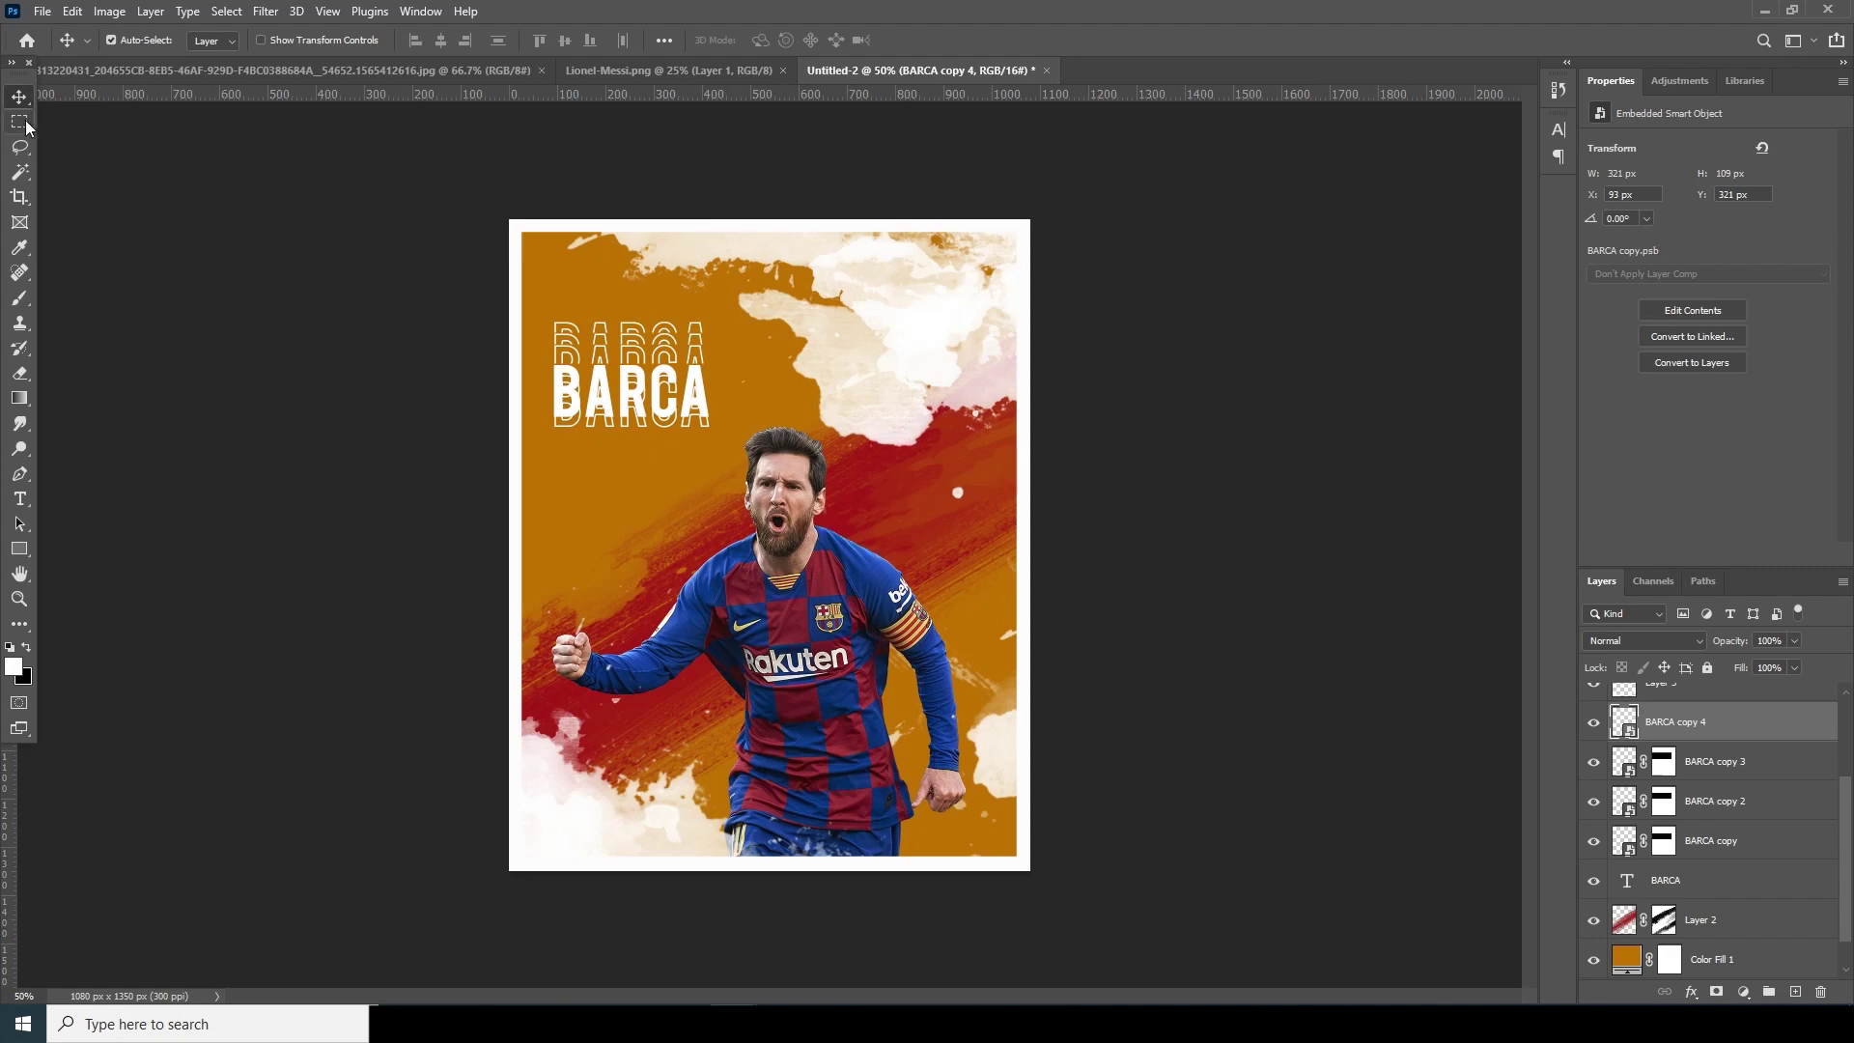
Select the title area and mask BARCA copy 4 to hide its overlap
left_click(19, 122)
left_click_drag(492, 259, 851, 408)
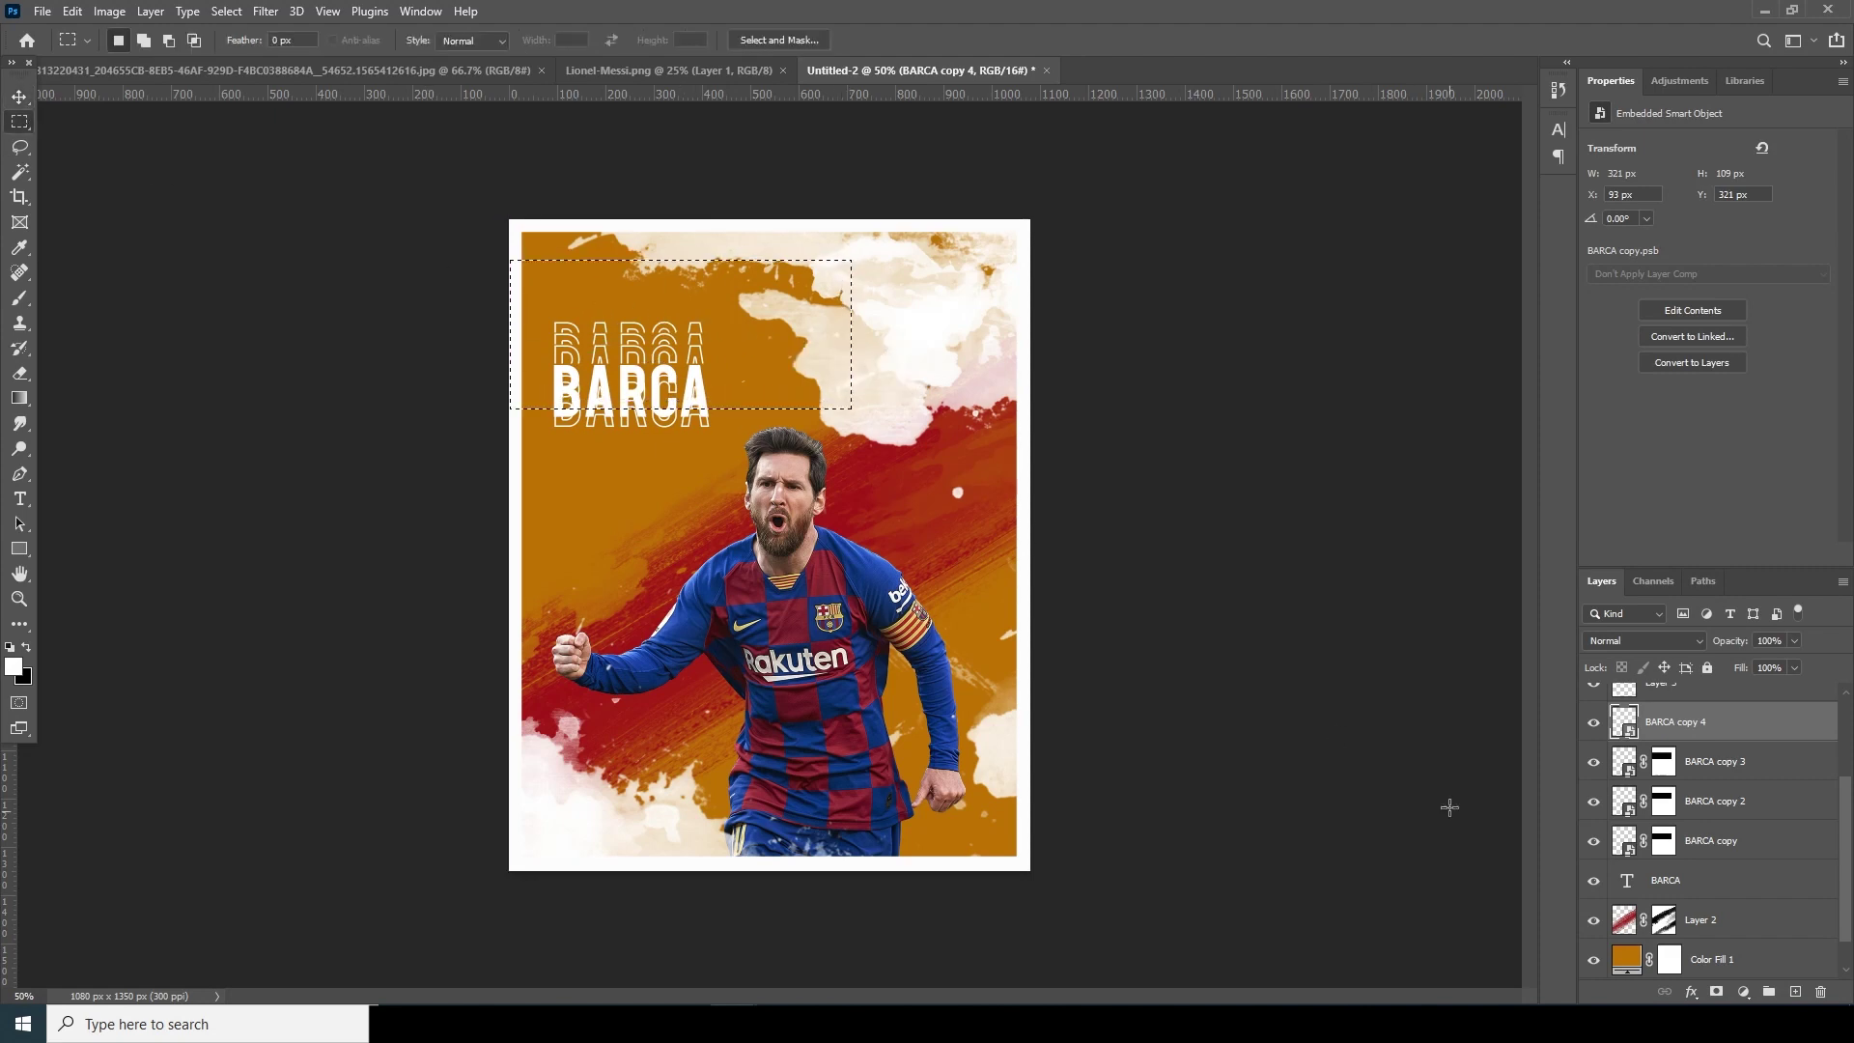
left_click(1688, 972, "ctrl")
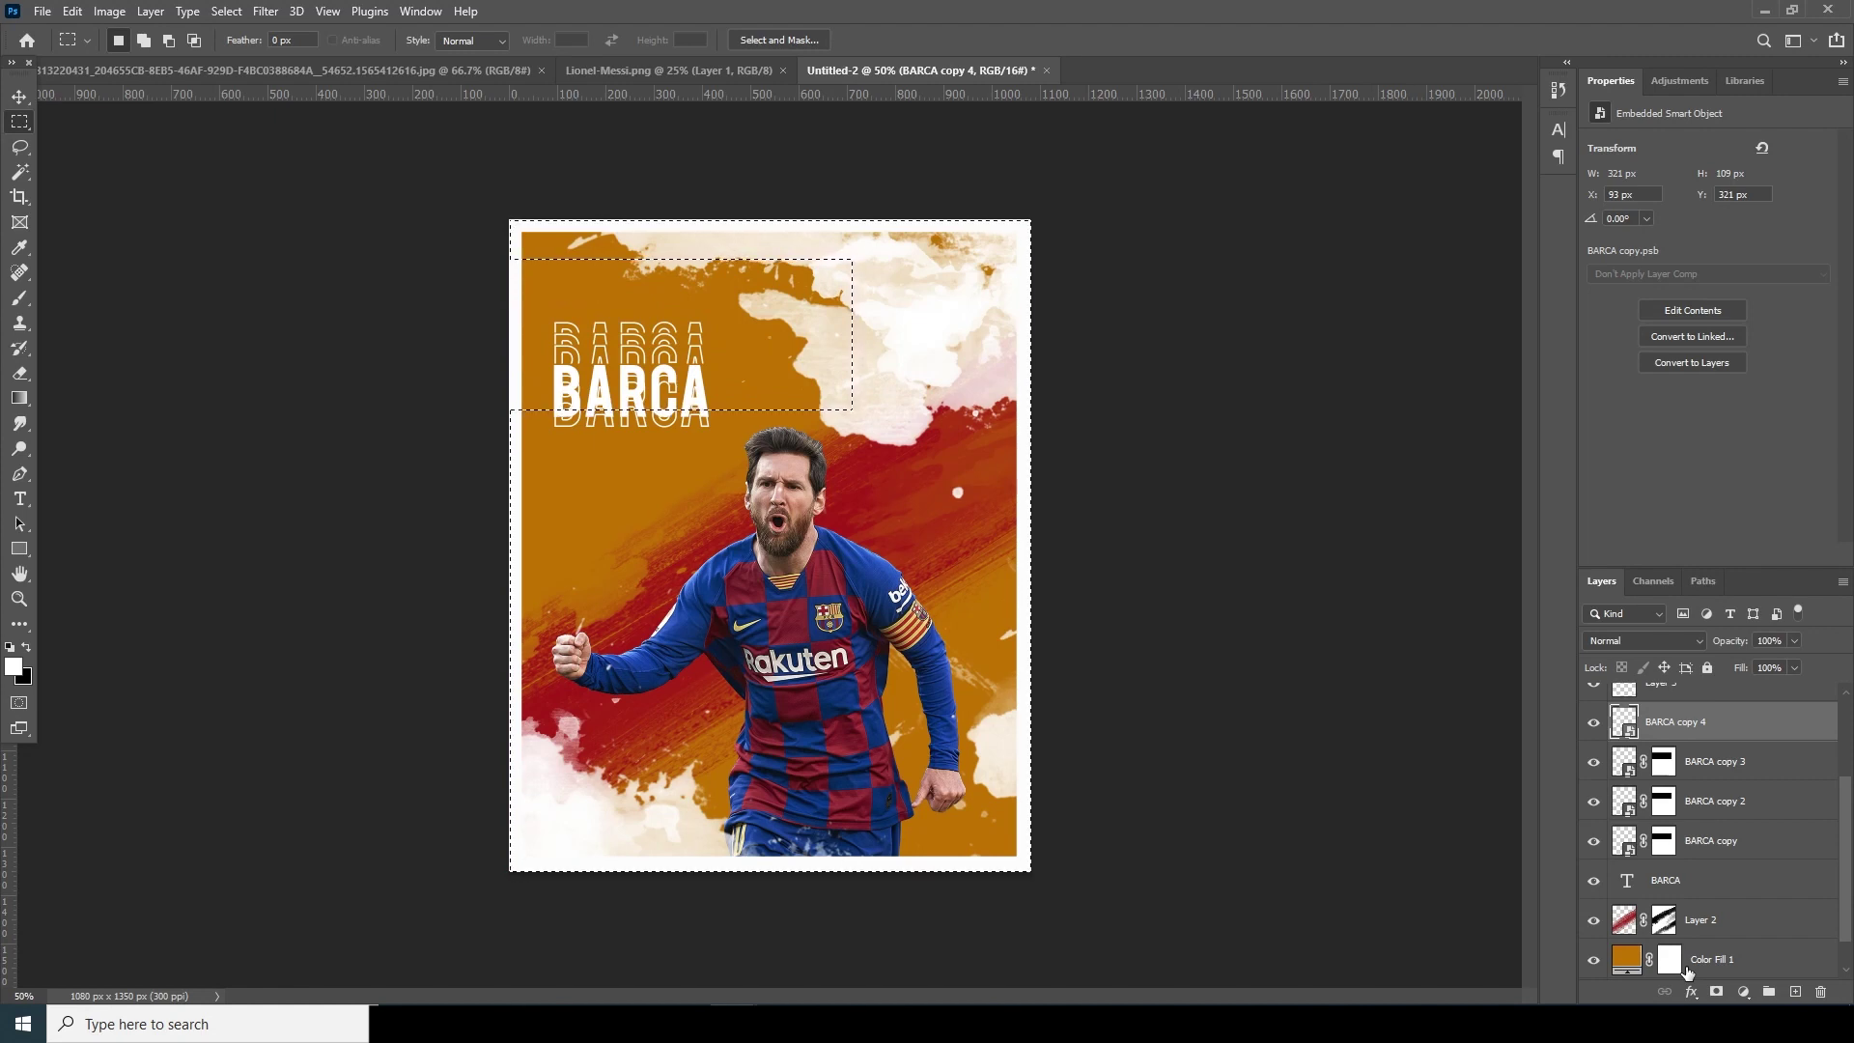
left_click(1717, 993)
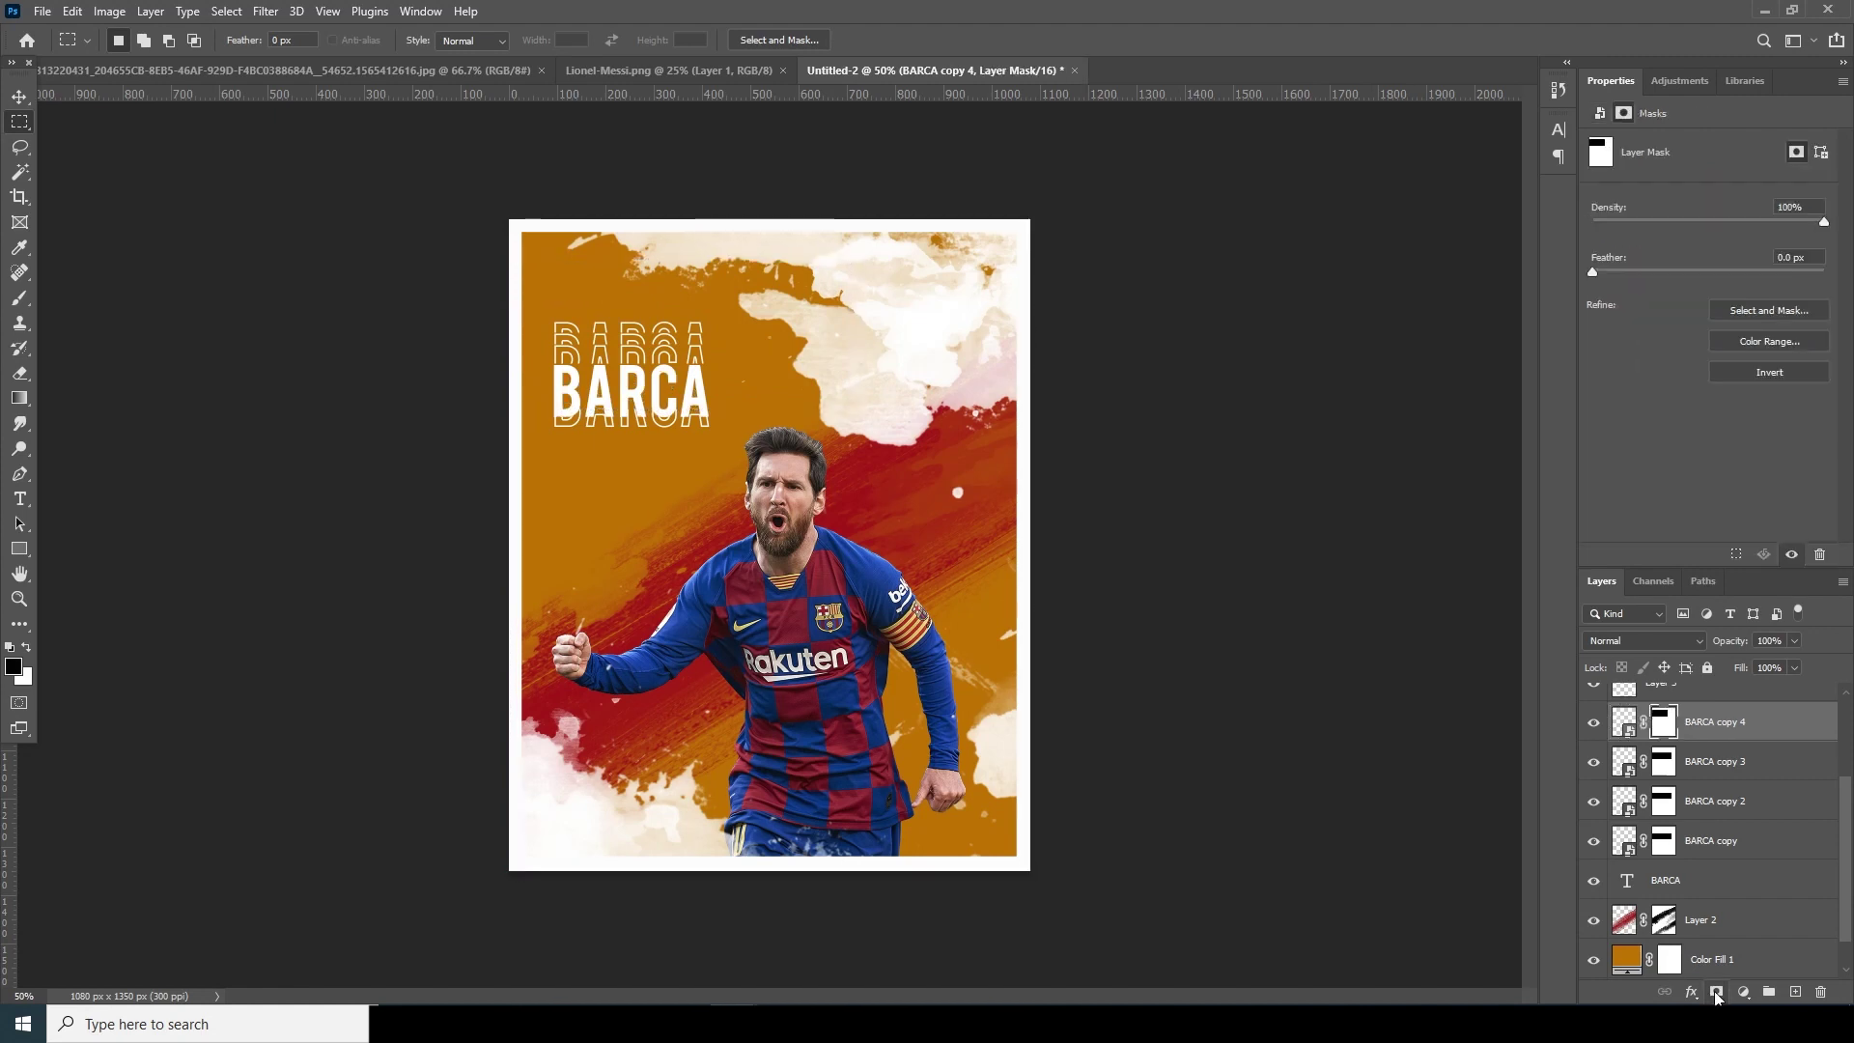
left_click(19, 104)
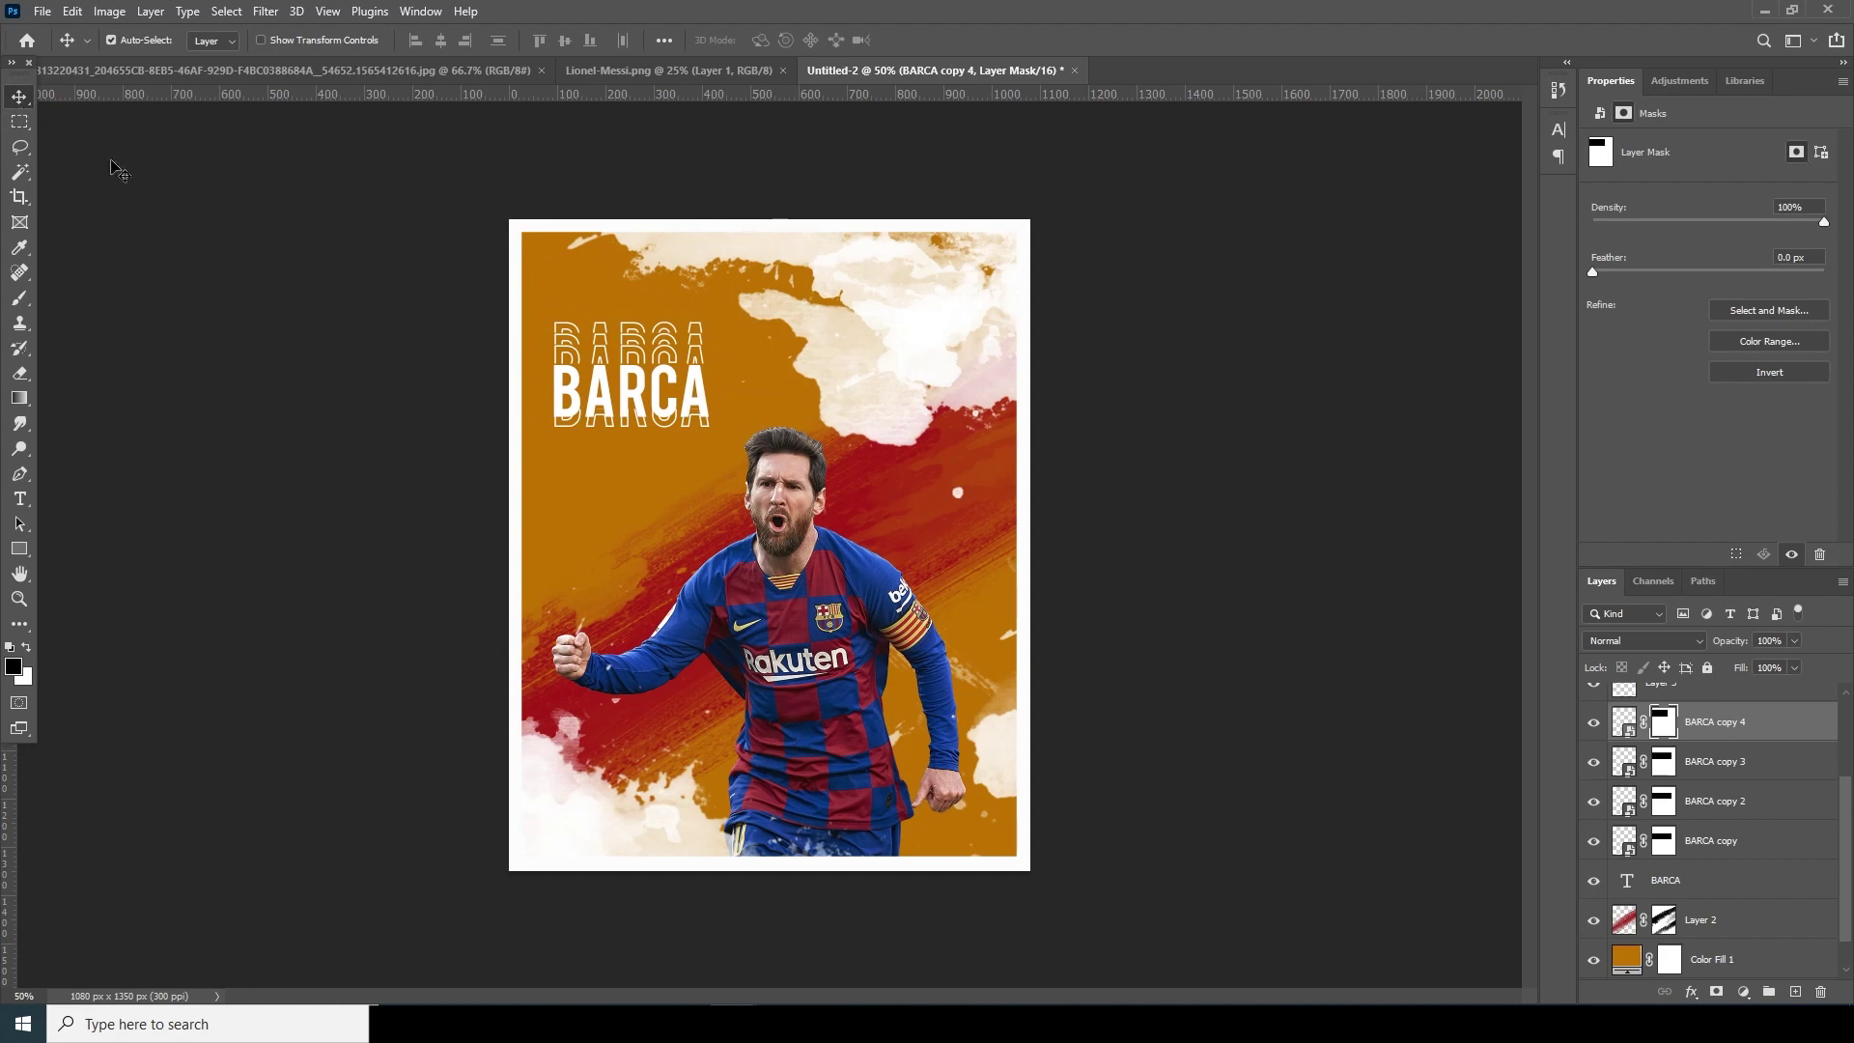
key("Down")
key("Down")
key("Down")
Duplicate into BARCA copy 5, move it down, and mask out the title area
left_click(1625, 724)
key("ctrl+j")
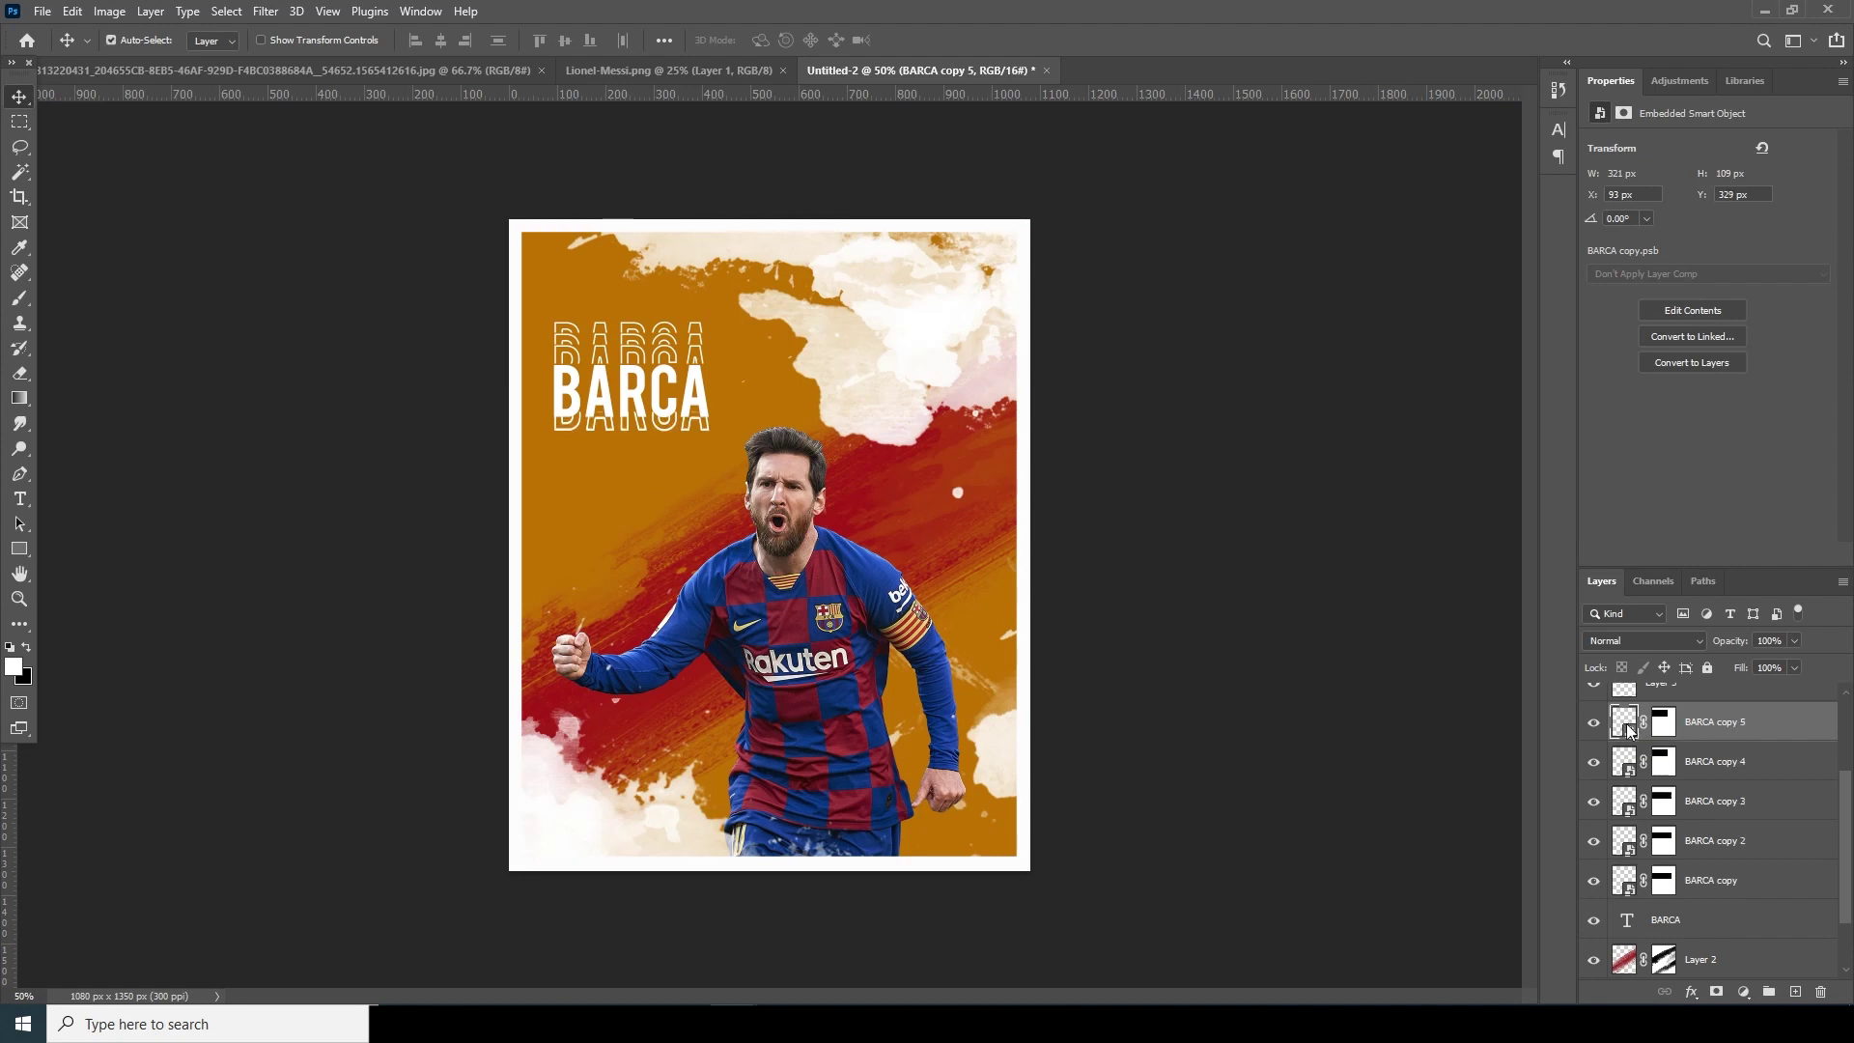
key("Down")
key("Down")
key("Down")
key("Down")
key("Down")
key("Down")
key("Down")
key("Down")
key("Down")
key("Down")
key("Down")
key("Down")
key("Down")
key("Down")
key("Down")
key("Down")
key("Down")
key("Down")
key("Down")
key("Down")
key("Down")
key("Down")
key("Down")
key("Down")
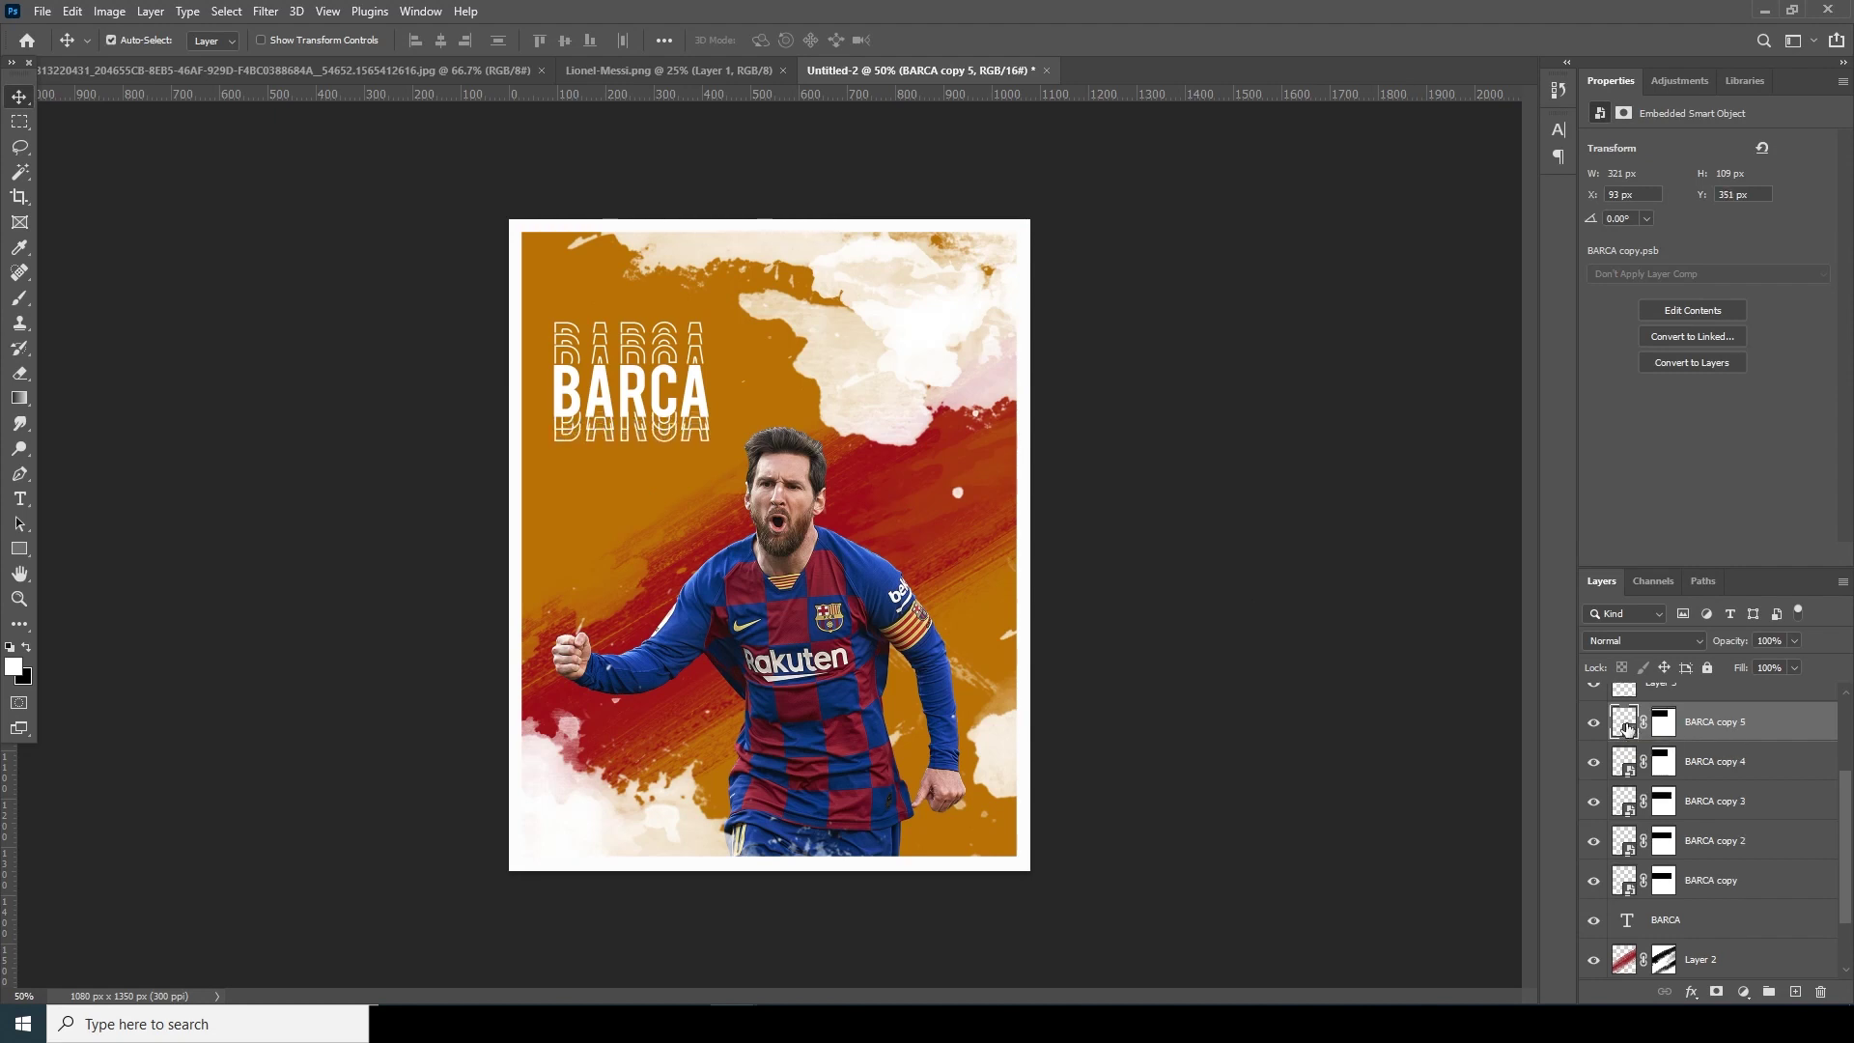
left_click(20, 121)
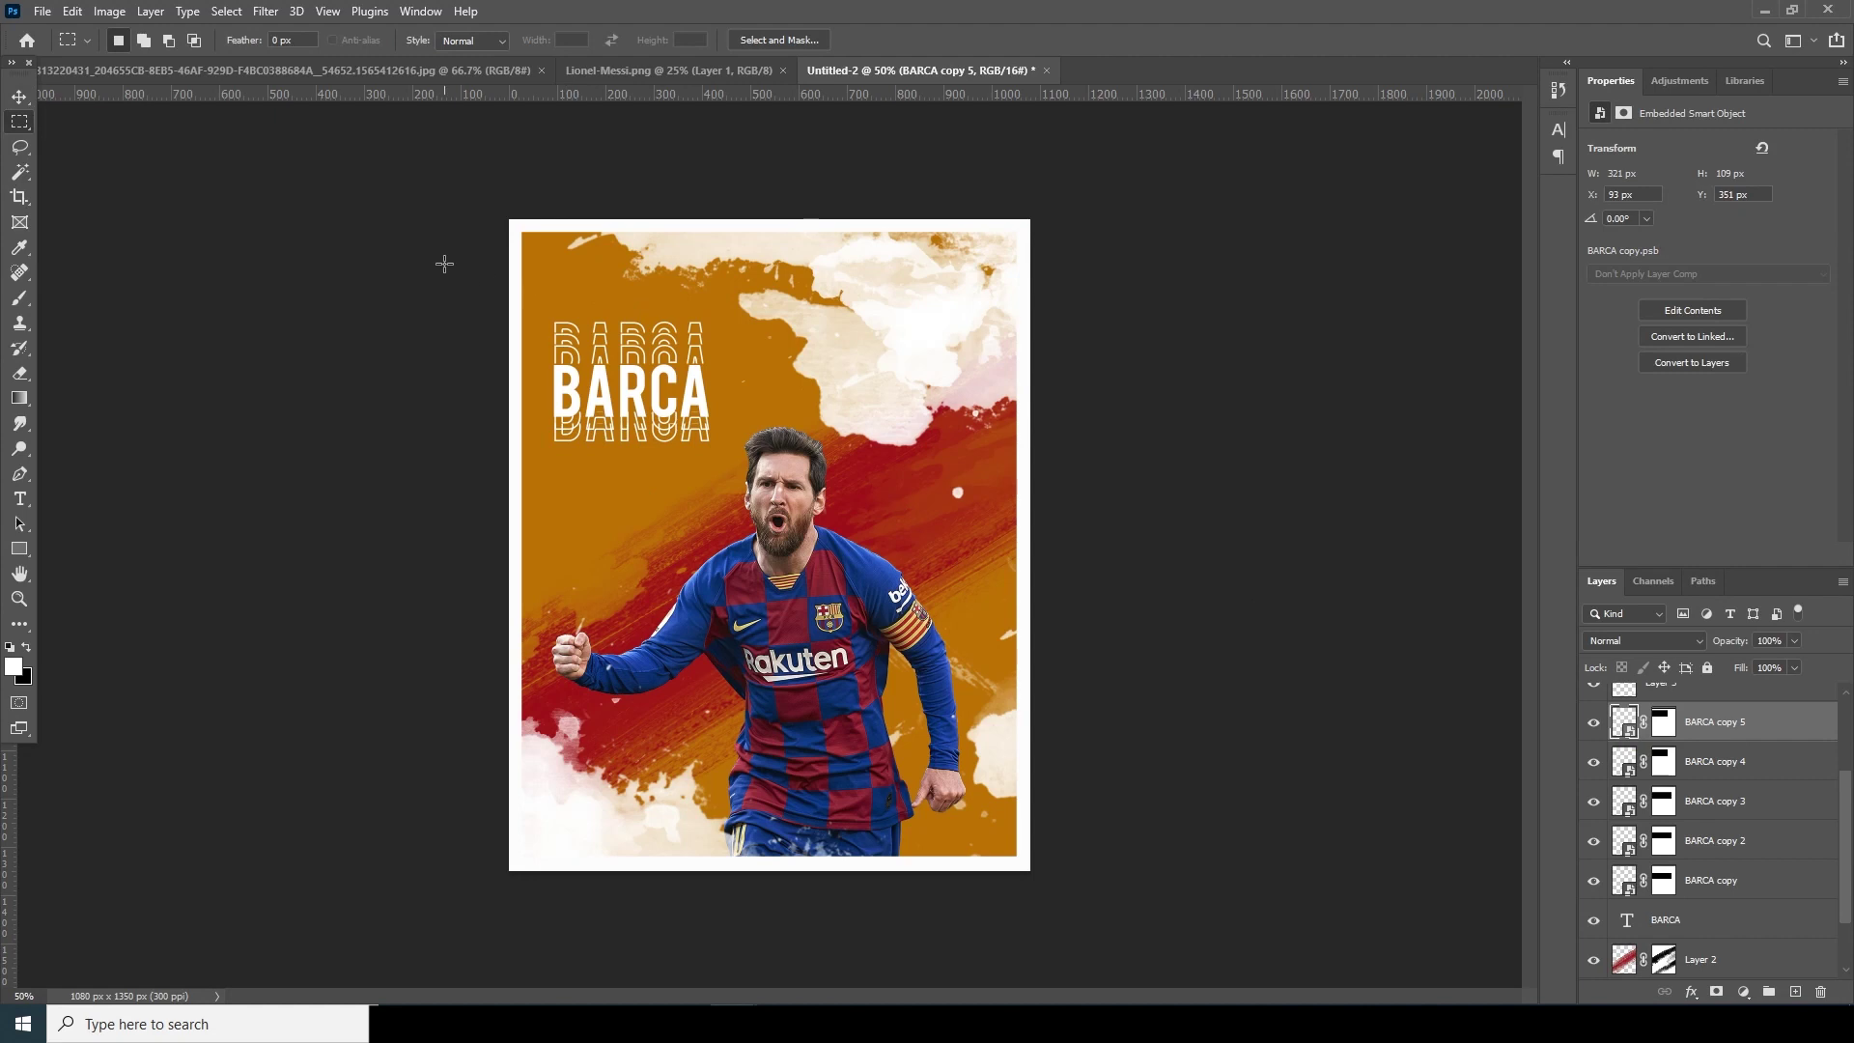
left_click_drag(444, 263, 945, 432)
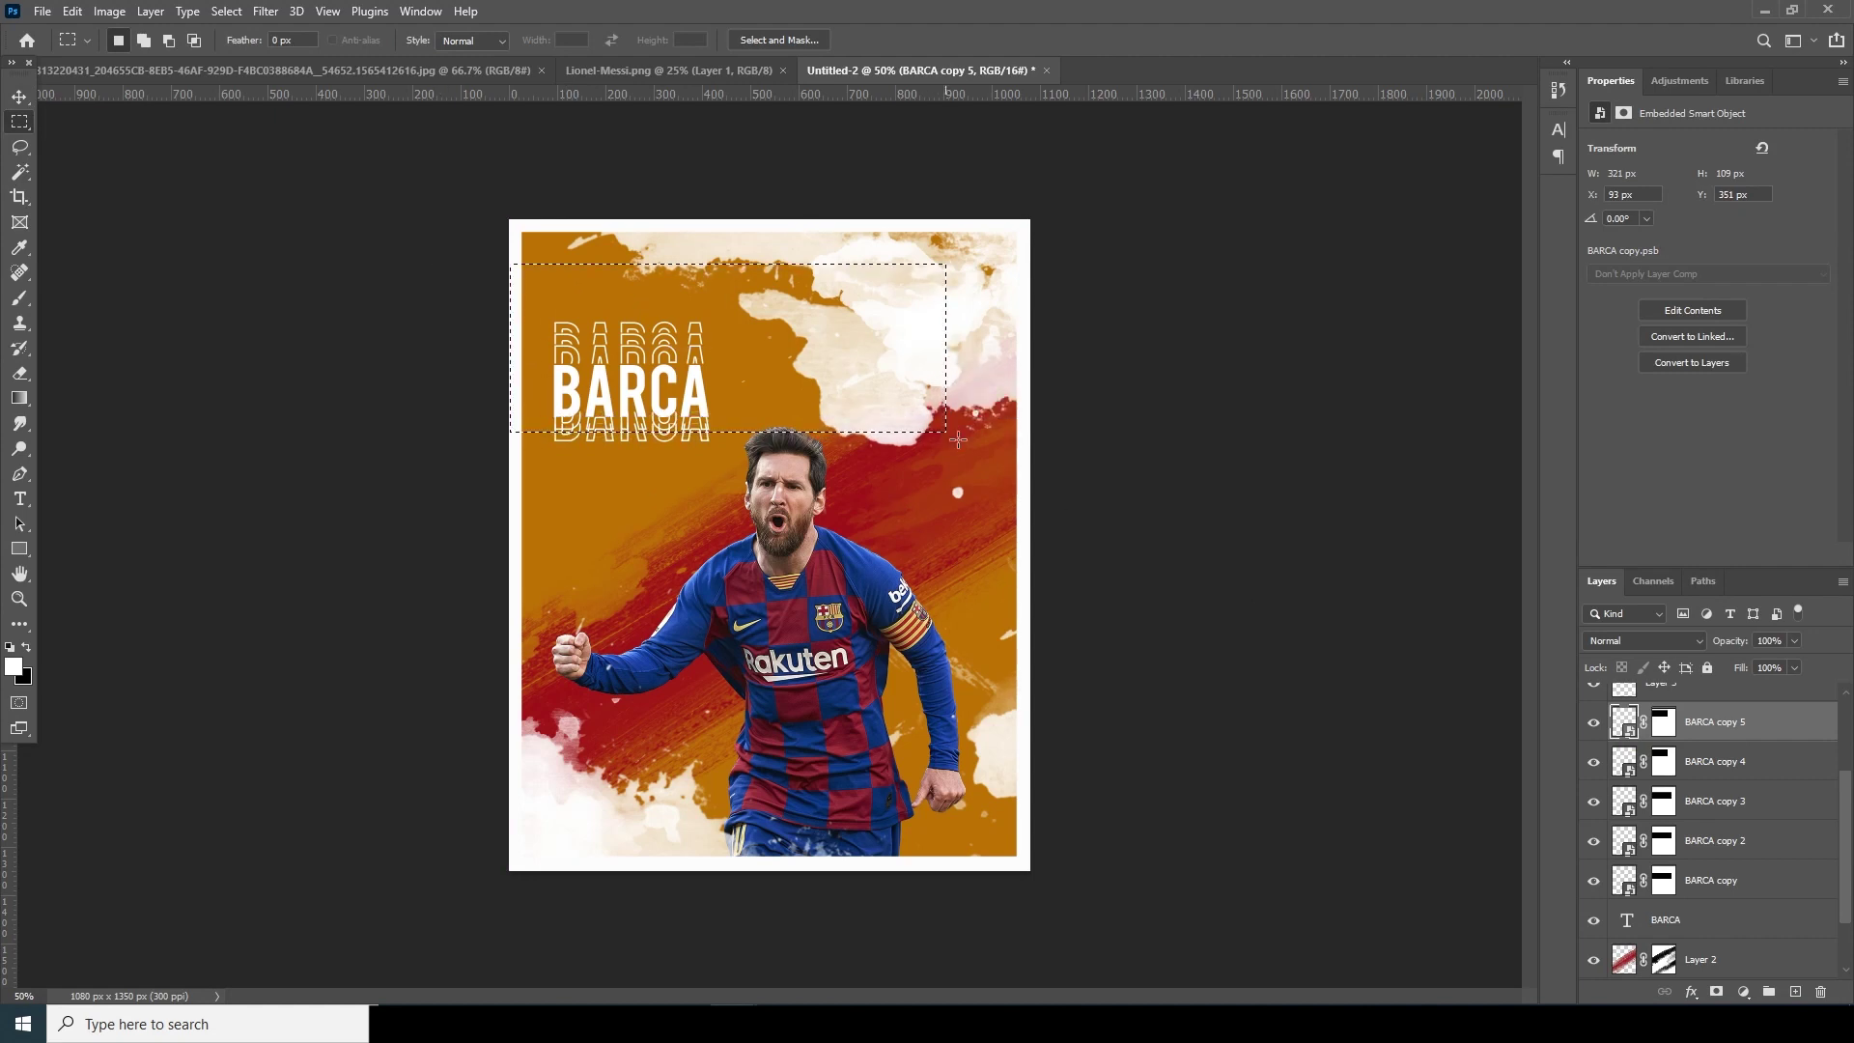
left_click(1664, 722)
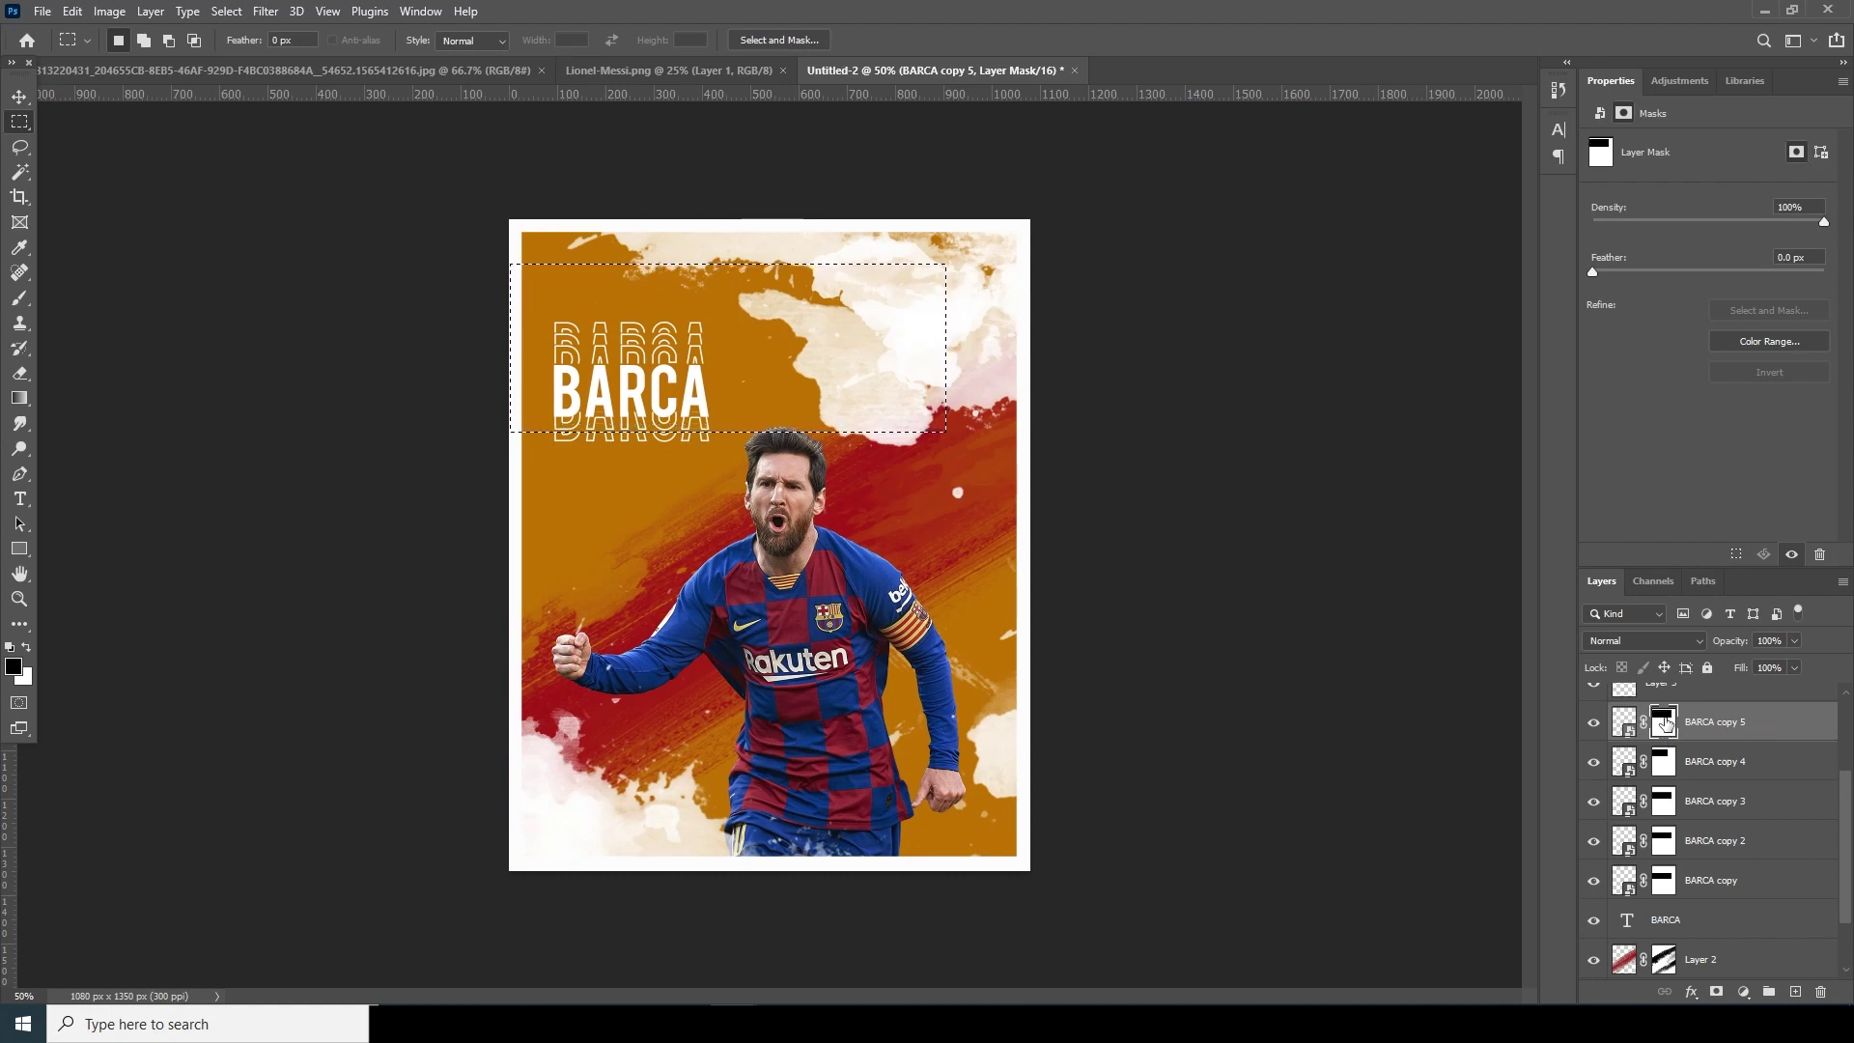
key("ctrl+d")
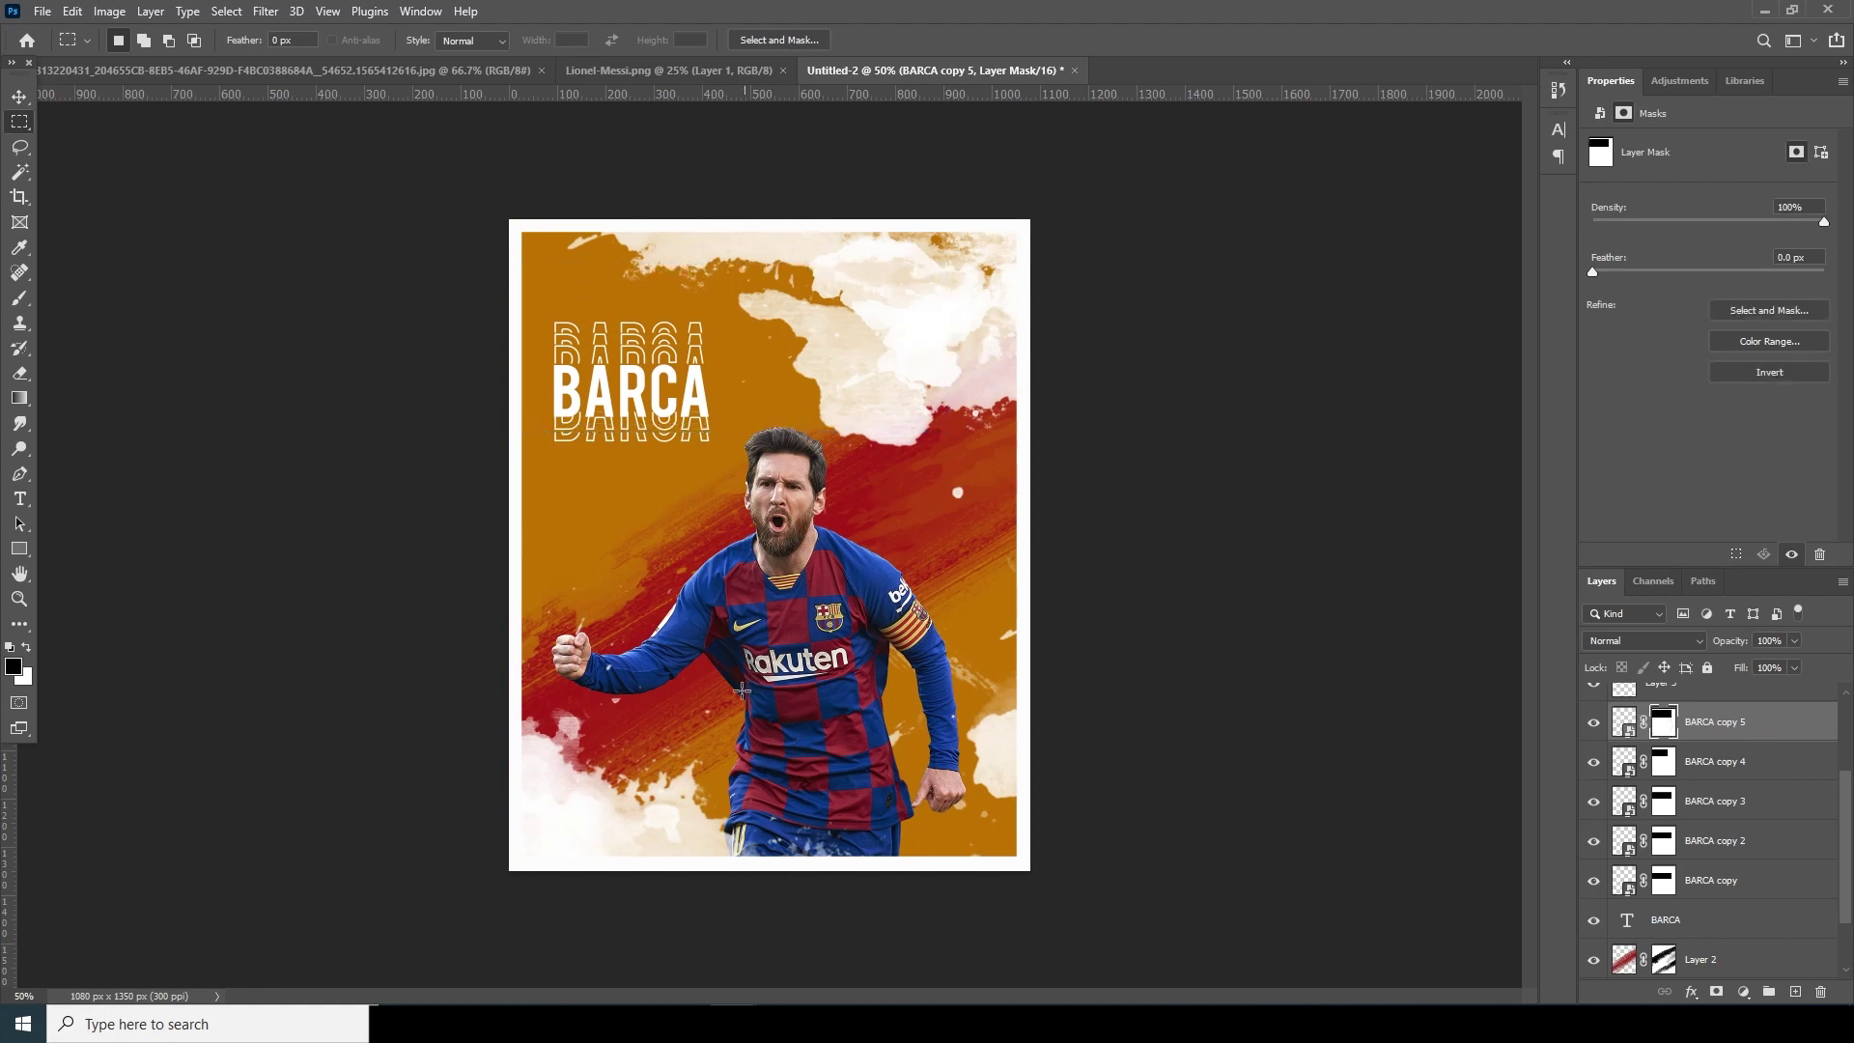
Duplicate into BARCA copy 6 and move it further down below the title
left_click(20, 97)
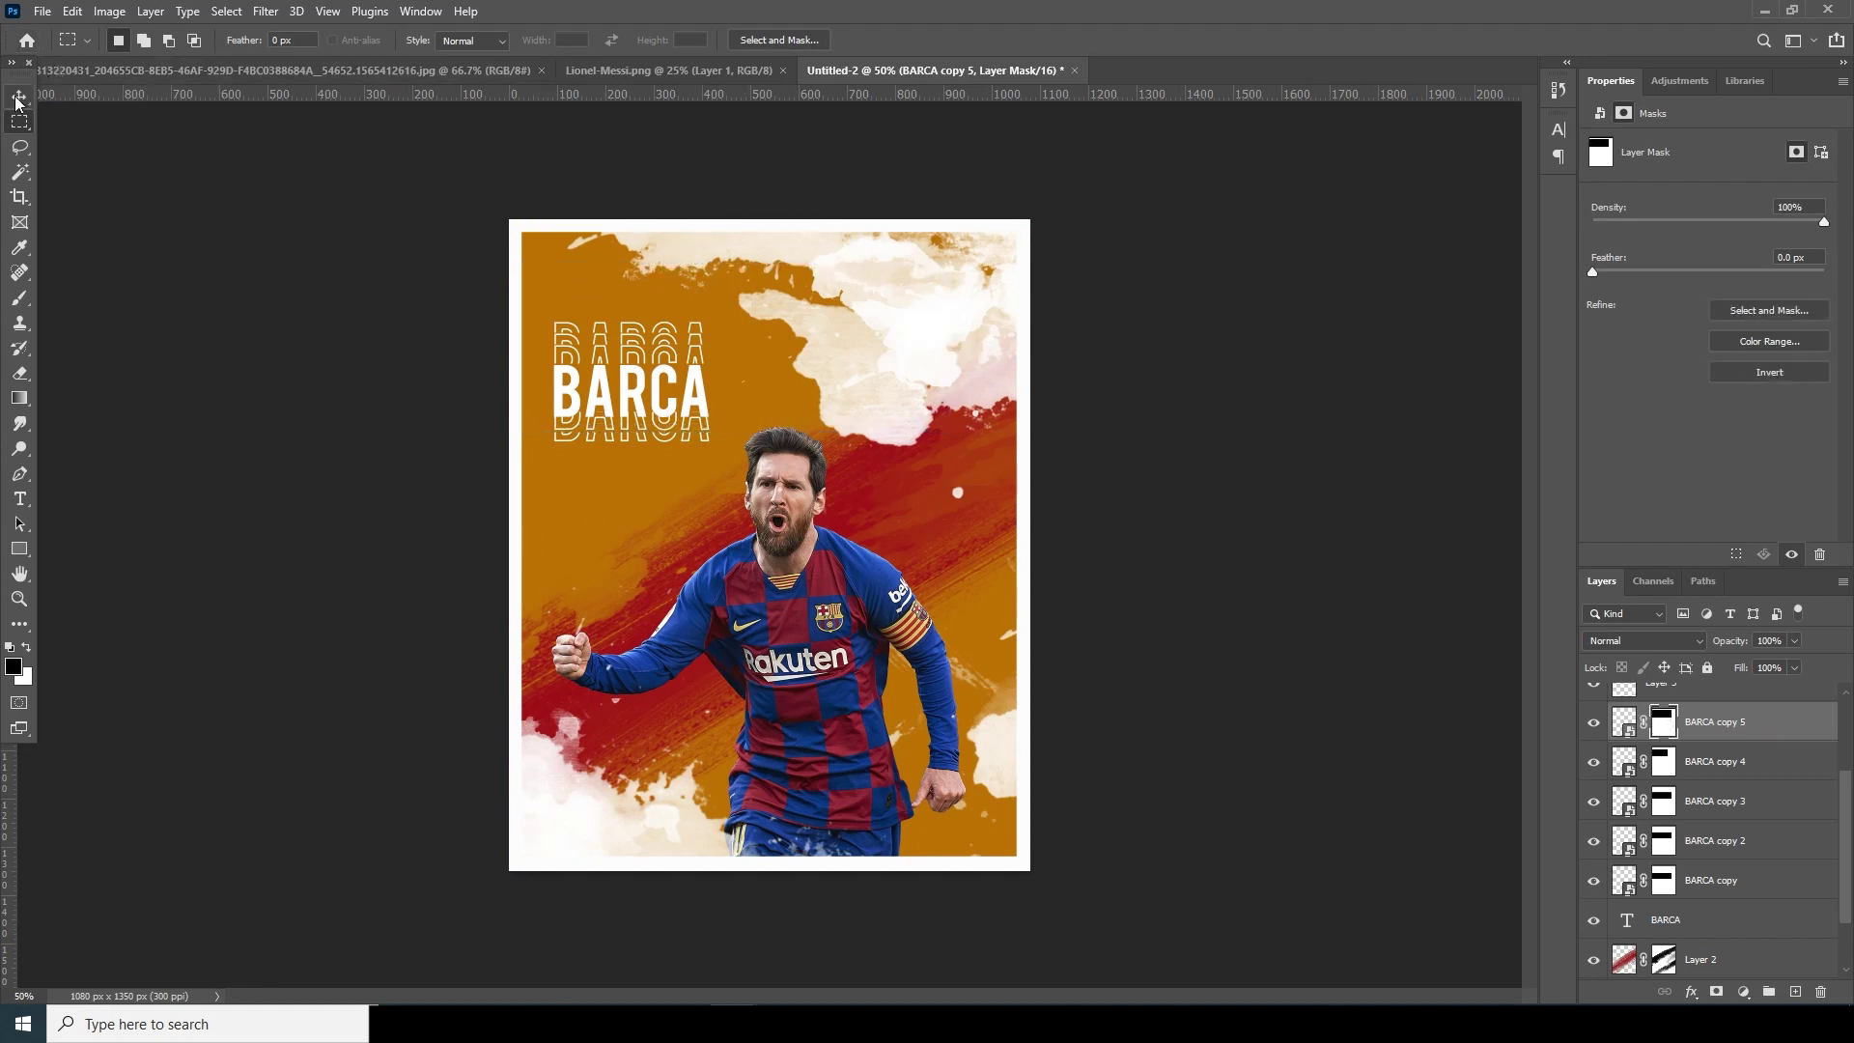
left_click(1630, 724)
key("ctrl+j")
key("Down")
key("Down")
key("Down")
key("Down")
key("Down")
key("Down")
key("Down")
key("Down")
key("Down")
key("Down")
key("Down")
key("Down")
key("Down")
key("Down")
key("Down")
key("Down")
key("Down")
key("Down")
key("Down")
key("Down")
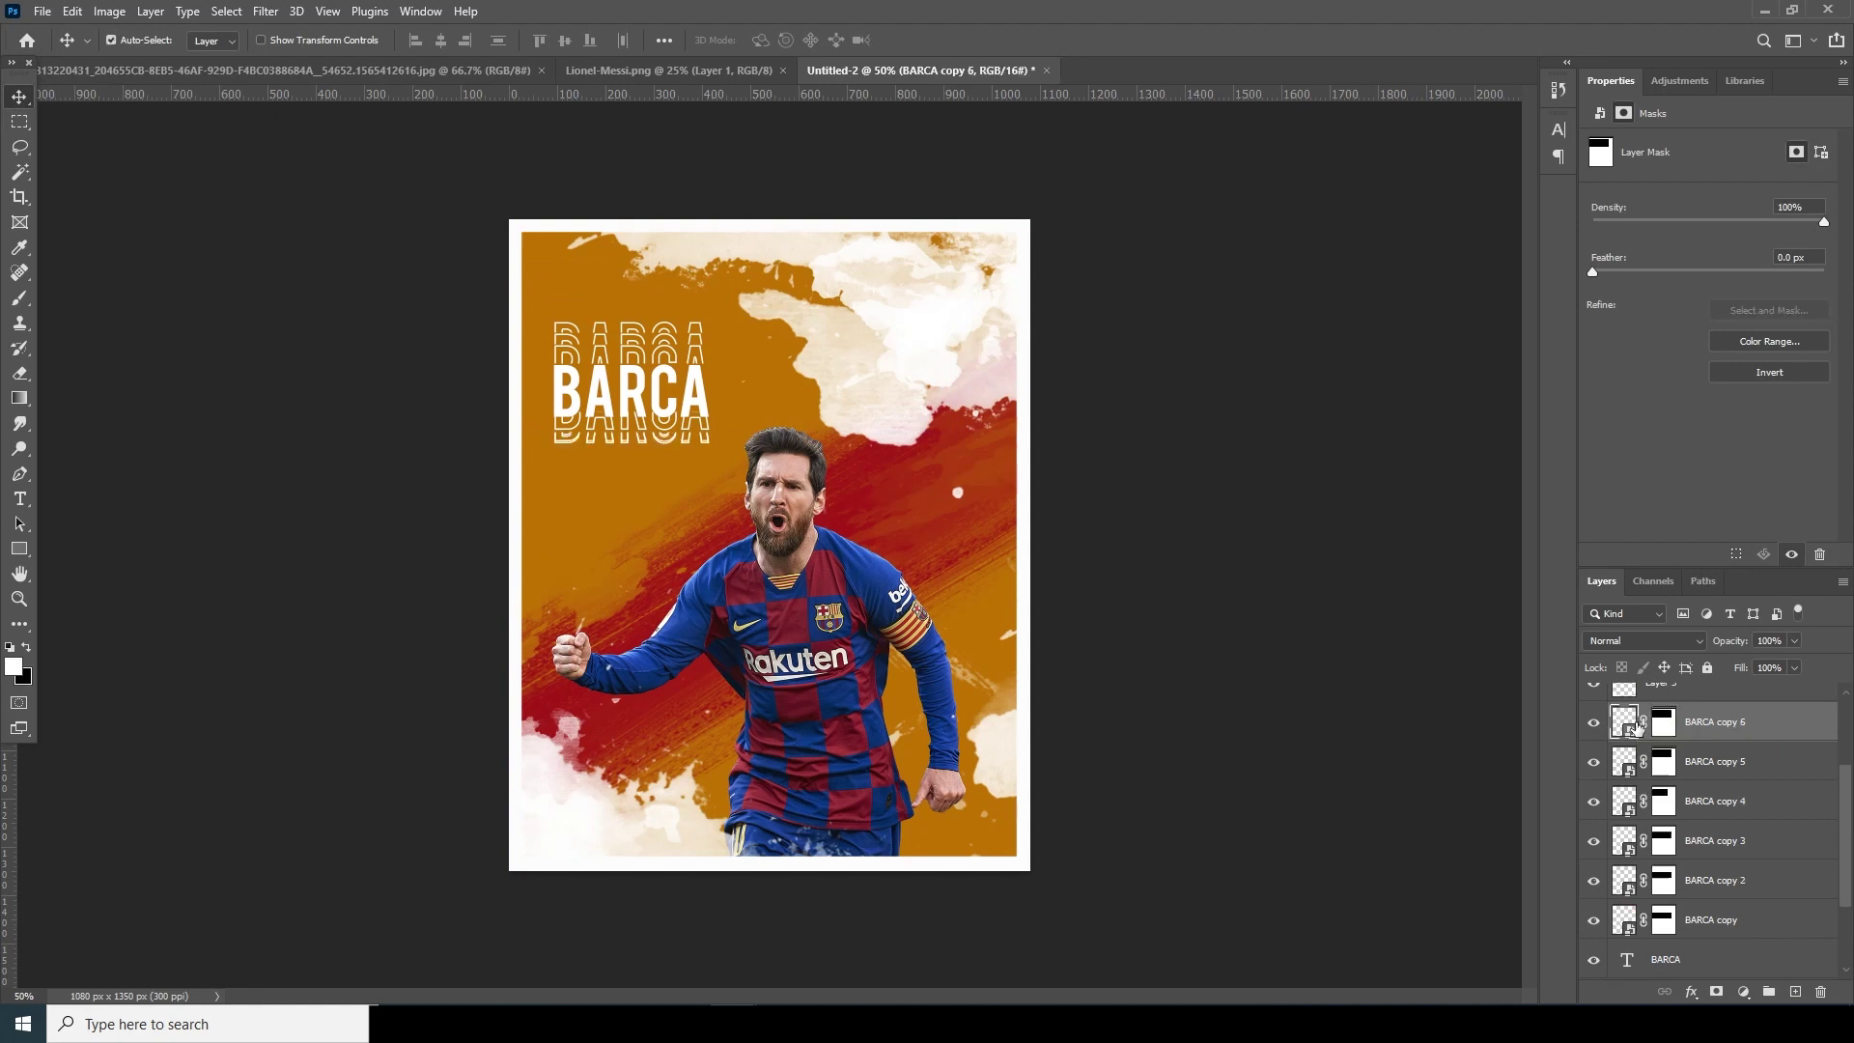
key("Down")
key("Down")
key("Down")
key("Down")
key("Down")
key("Down")
key("Down")
key("Down")
key("Down")
key("Down")
key("ctrl+minus")
key("ctrl+minus")
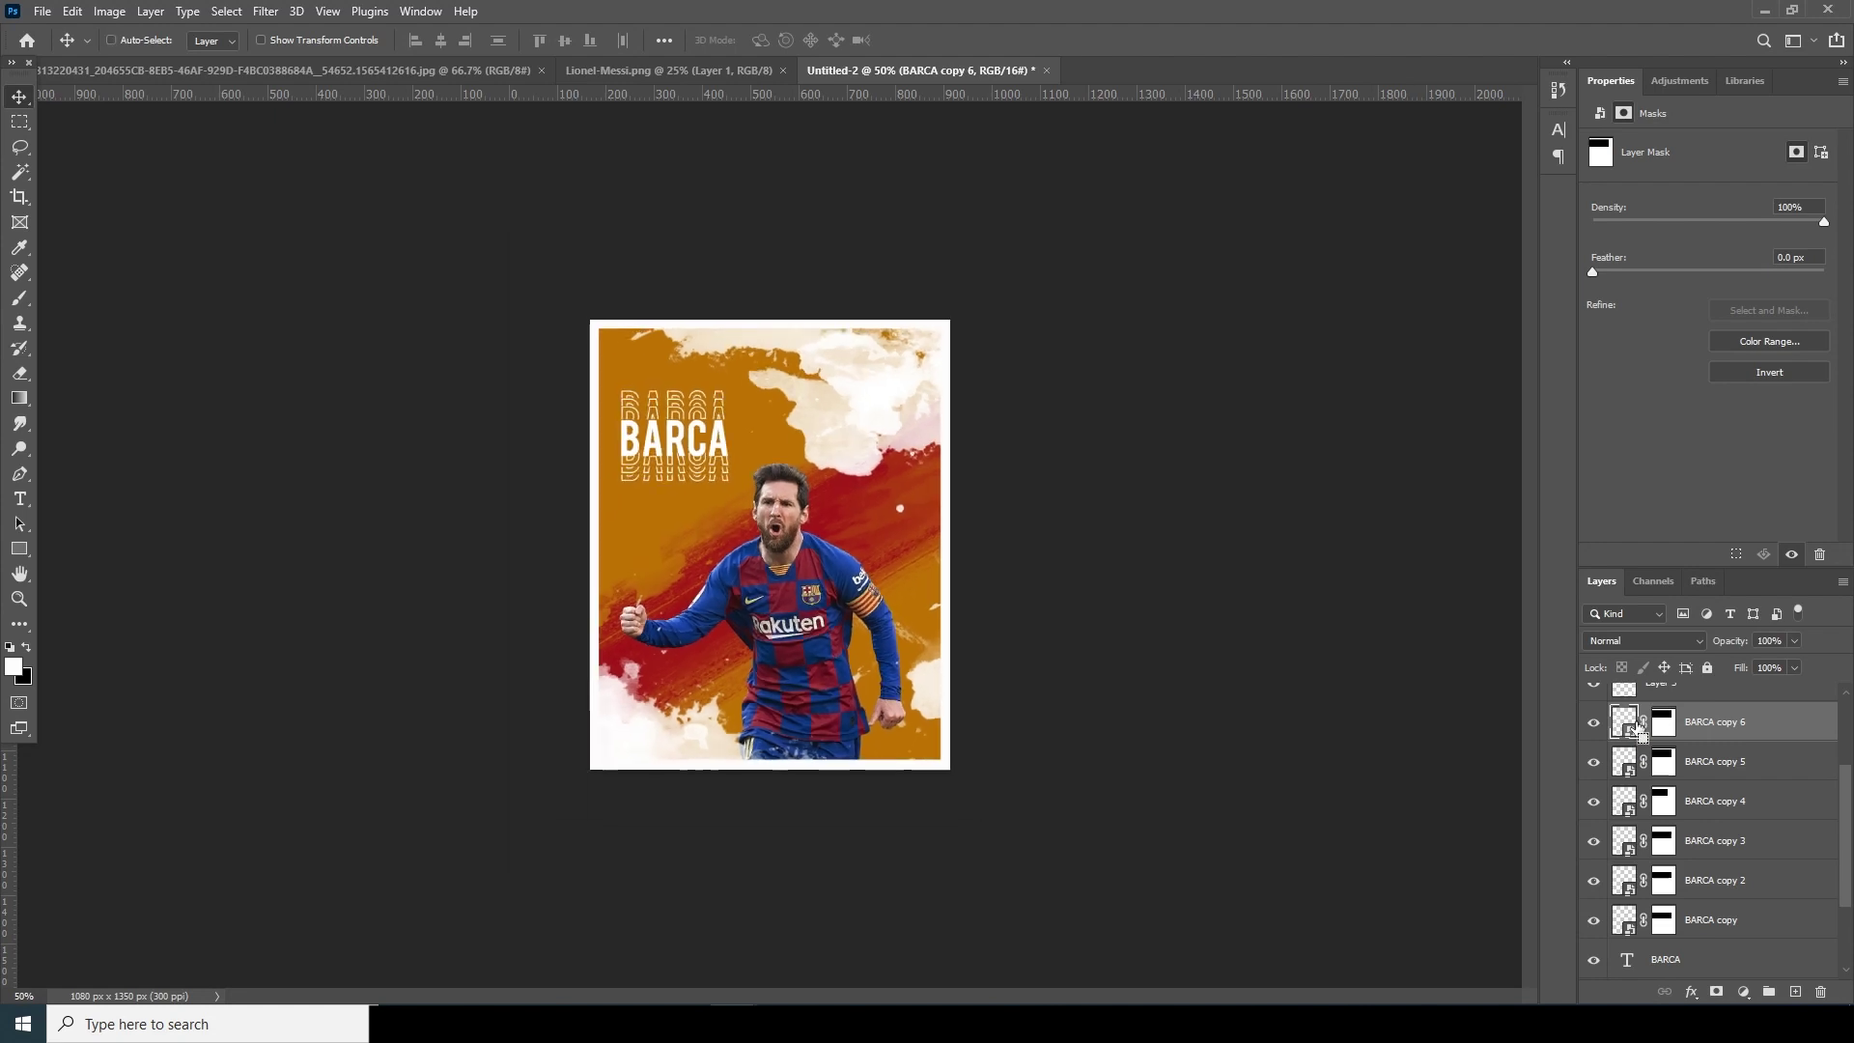
key("ctrl+plus")
key("ctrl+plus")
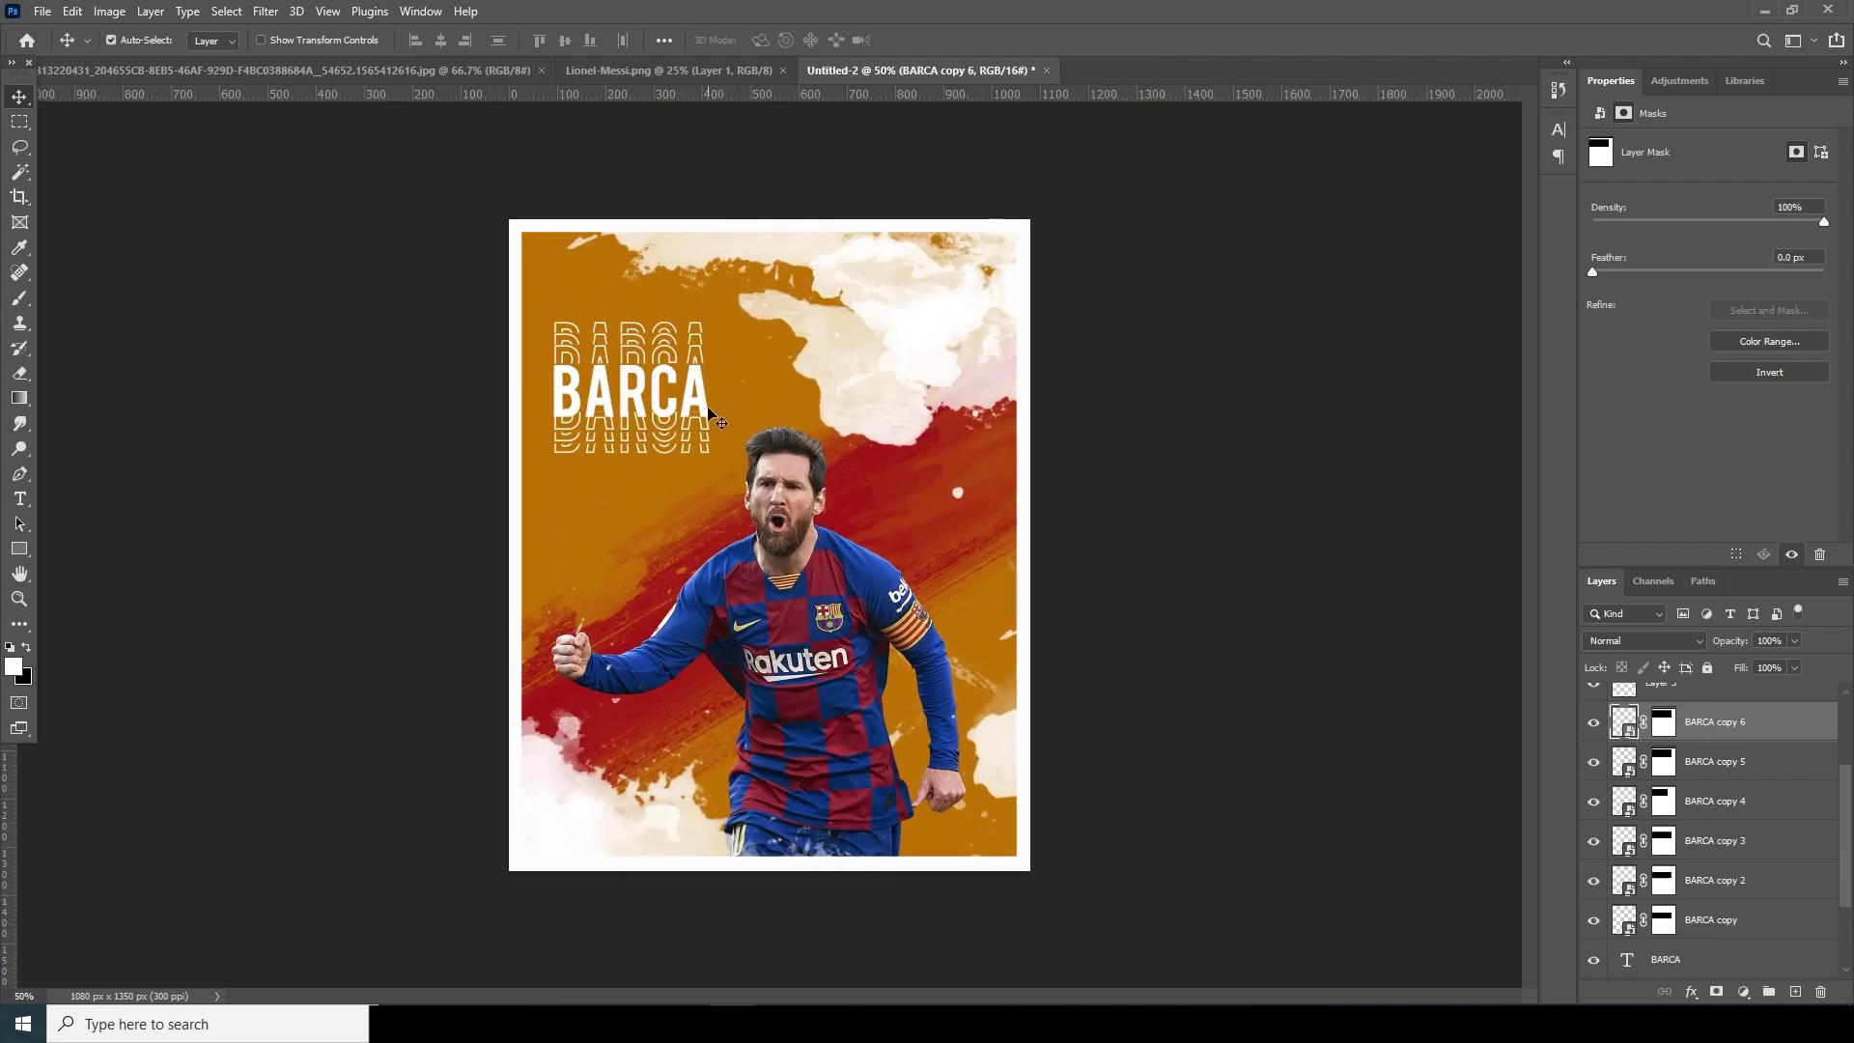
left_click(645, 400)
Add a white stroke to the main BARCA title with 0% fill and nudge it up 2 px
left_click(1689, 992)
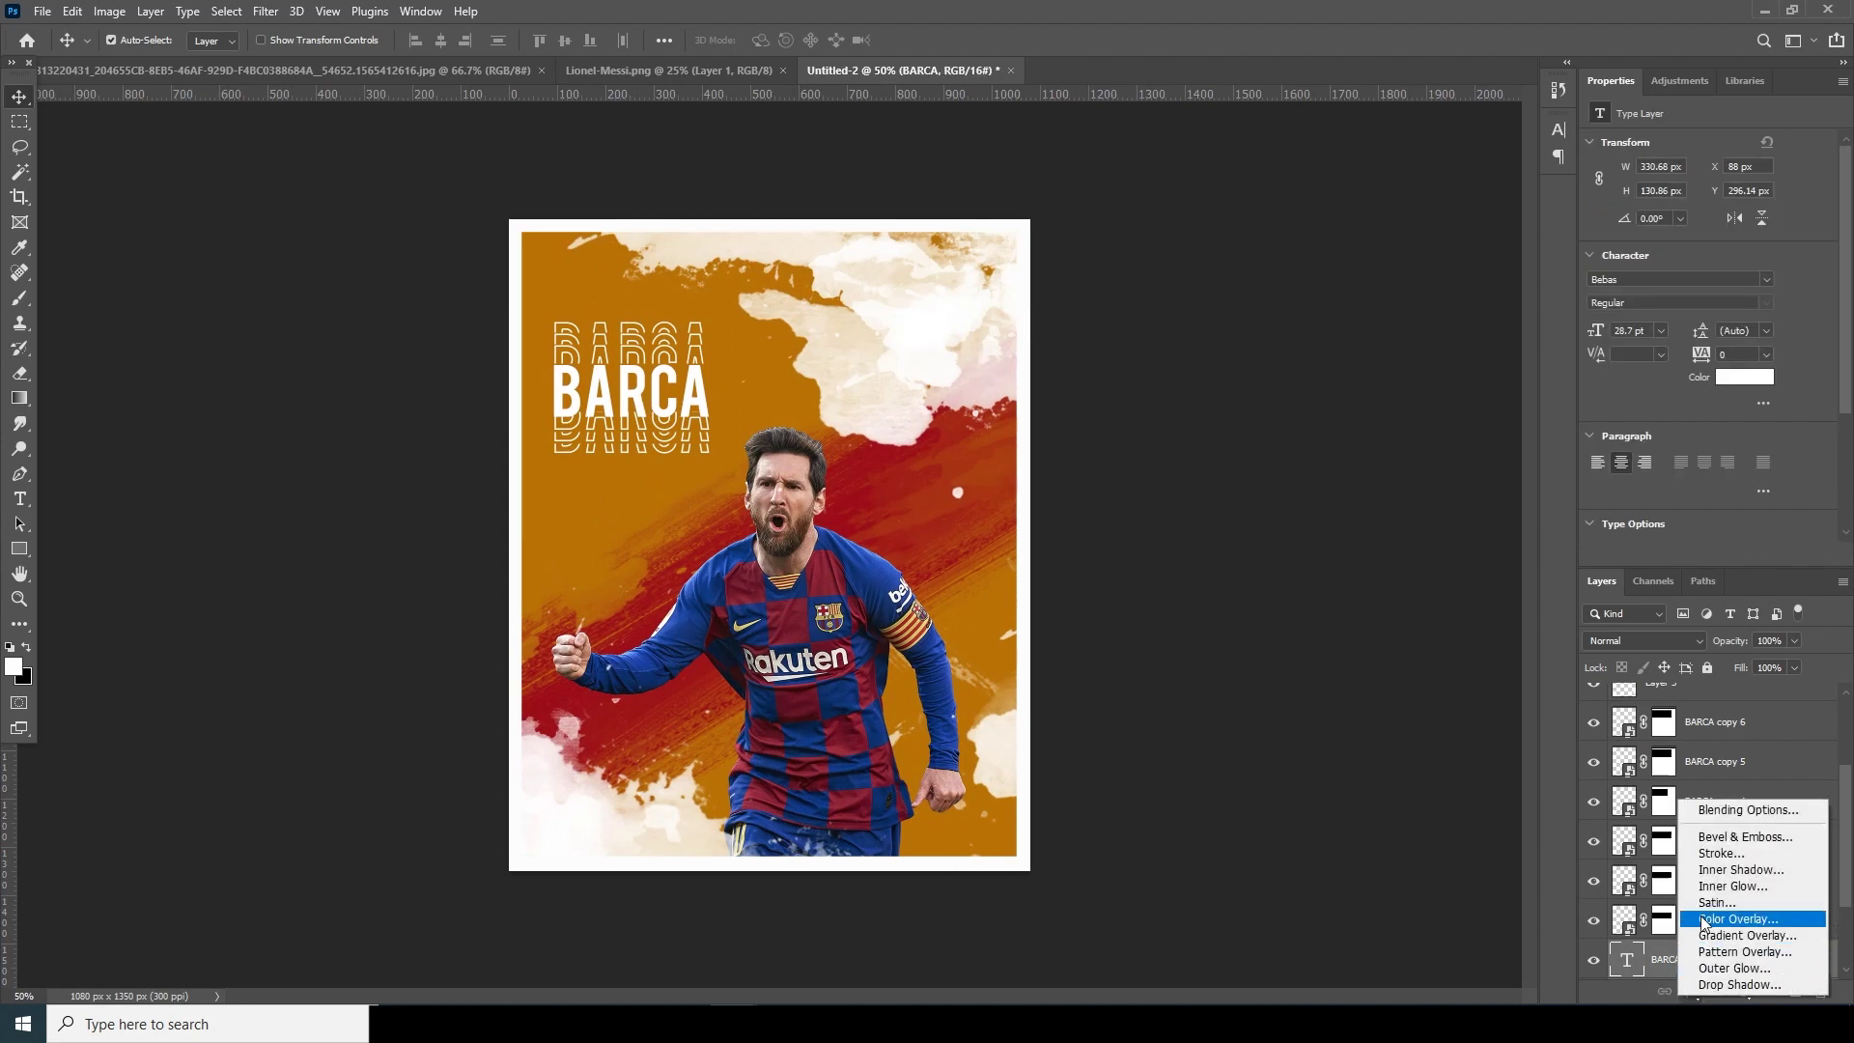
left_click(1713, 856)
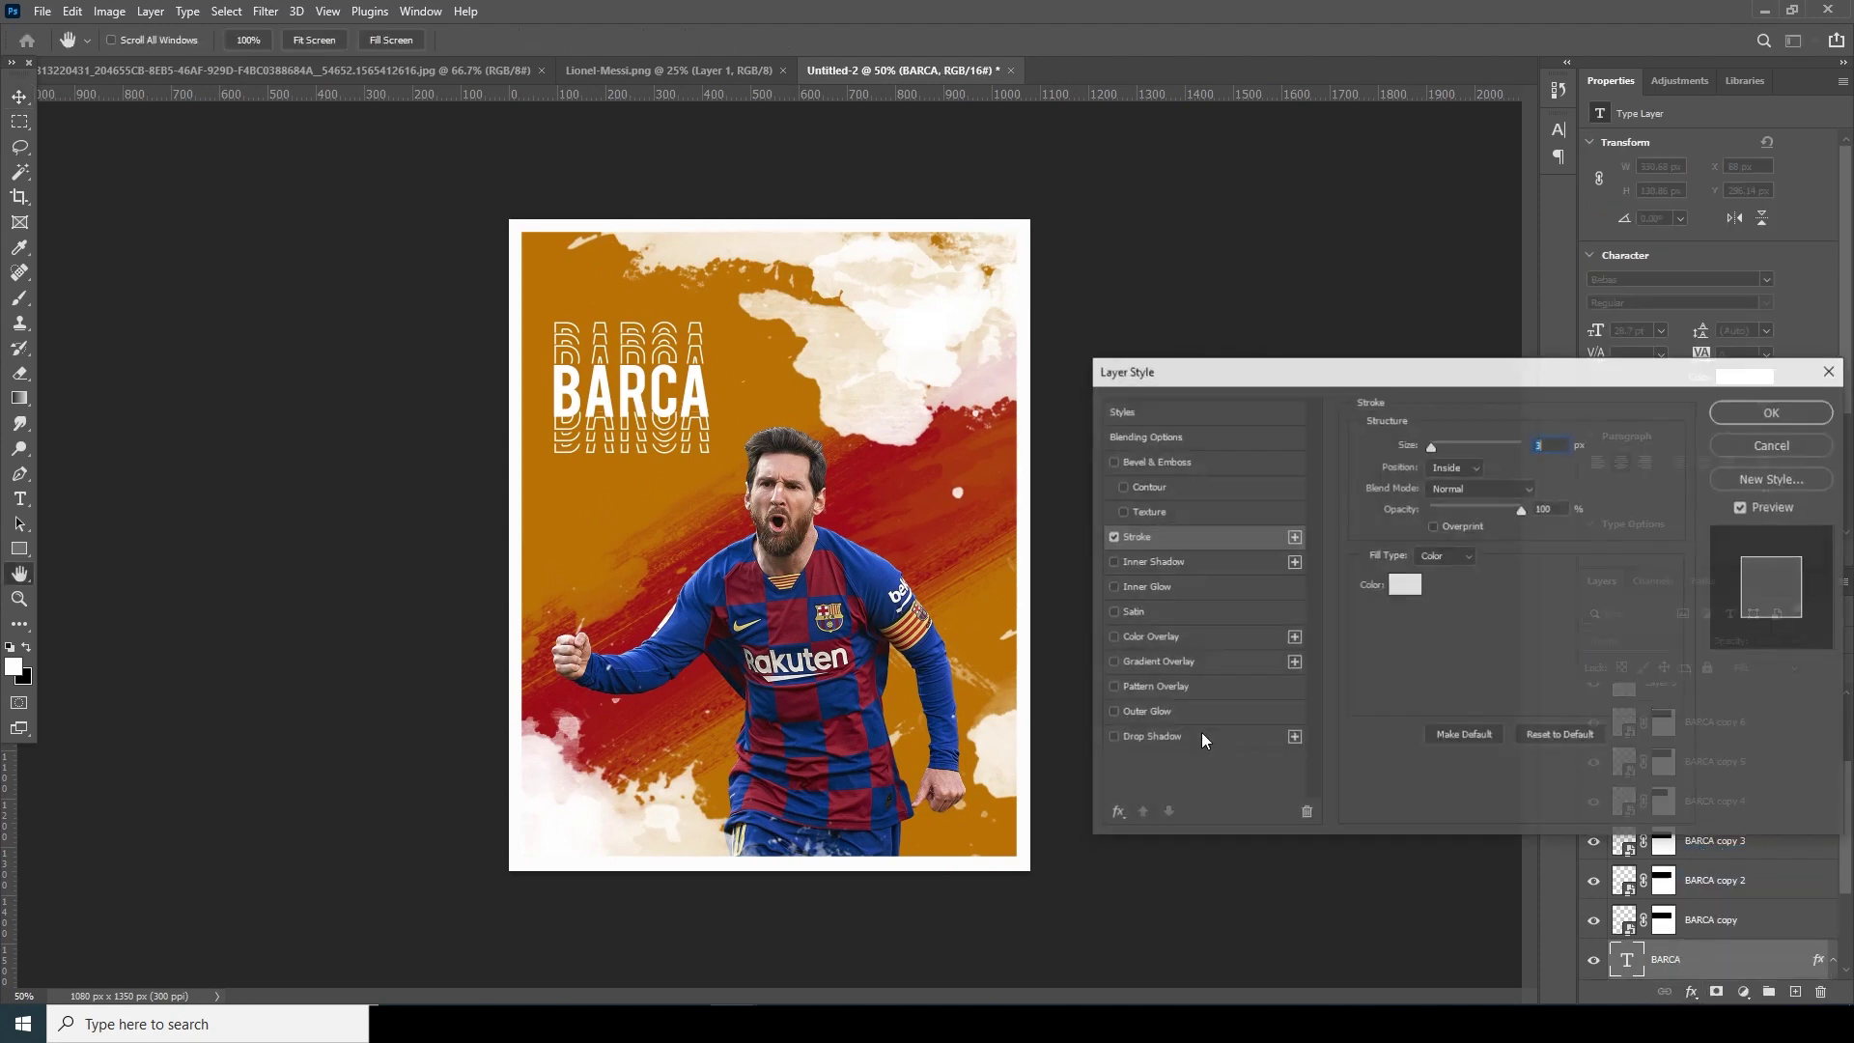
left_click(1765, 415)
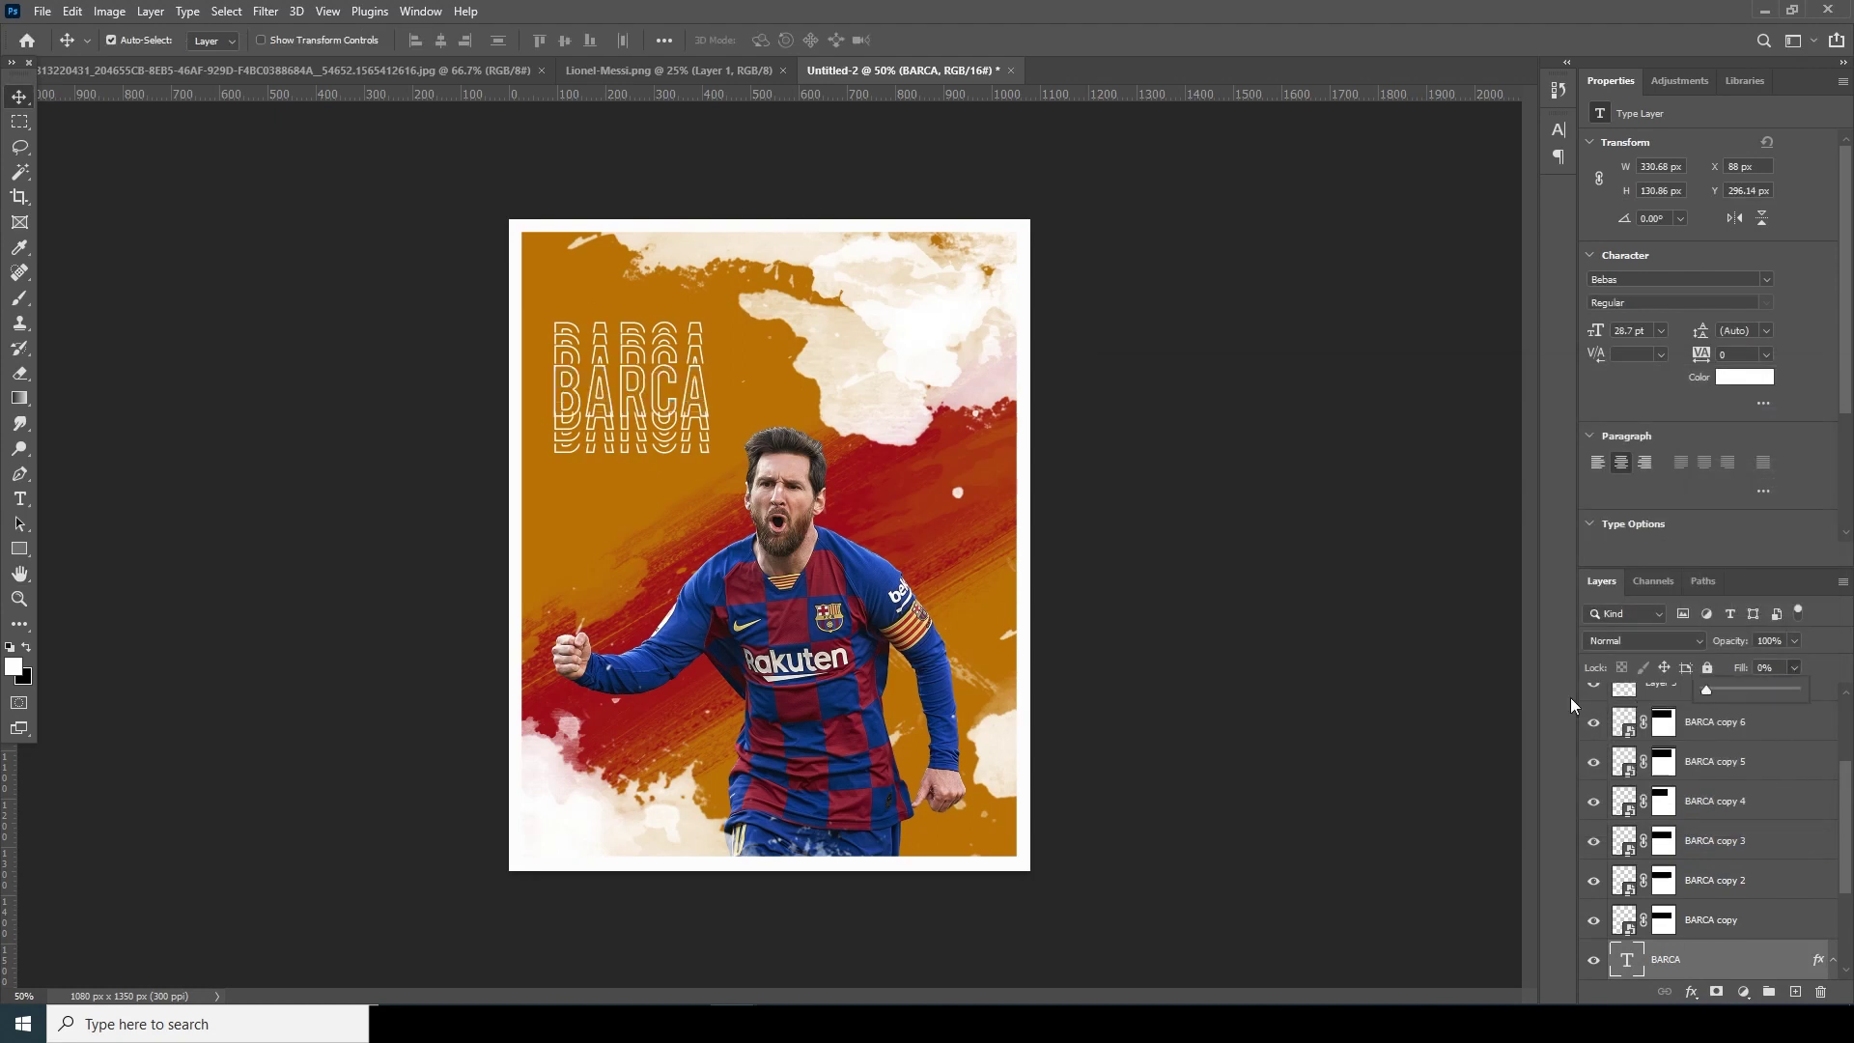
left_click(1365, 673)
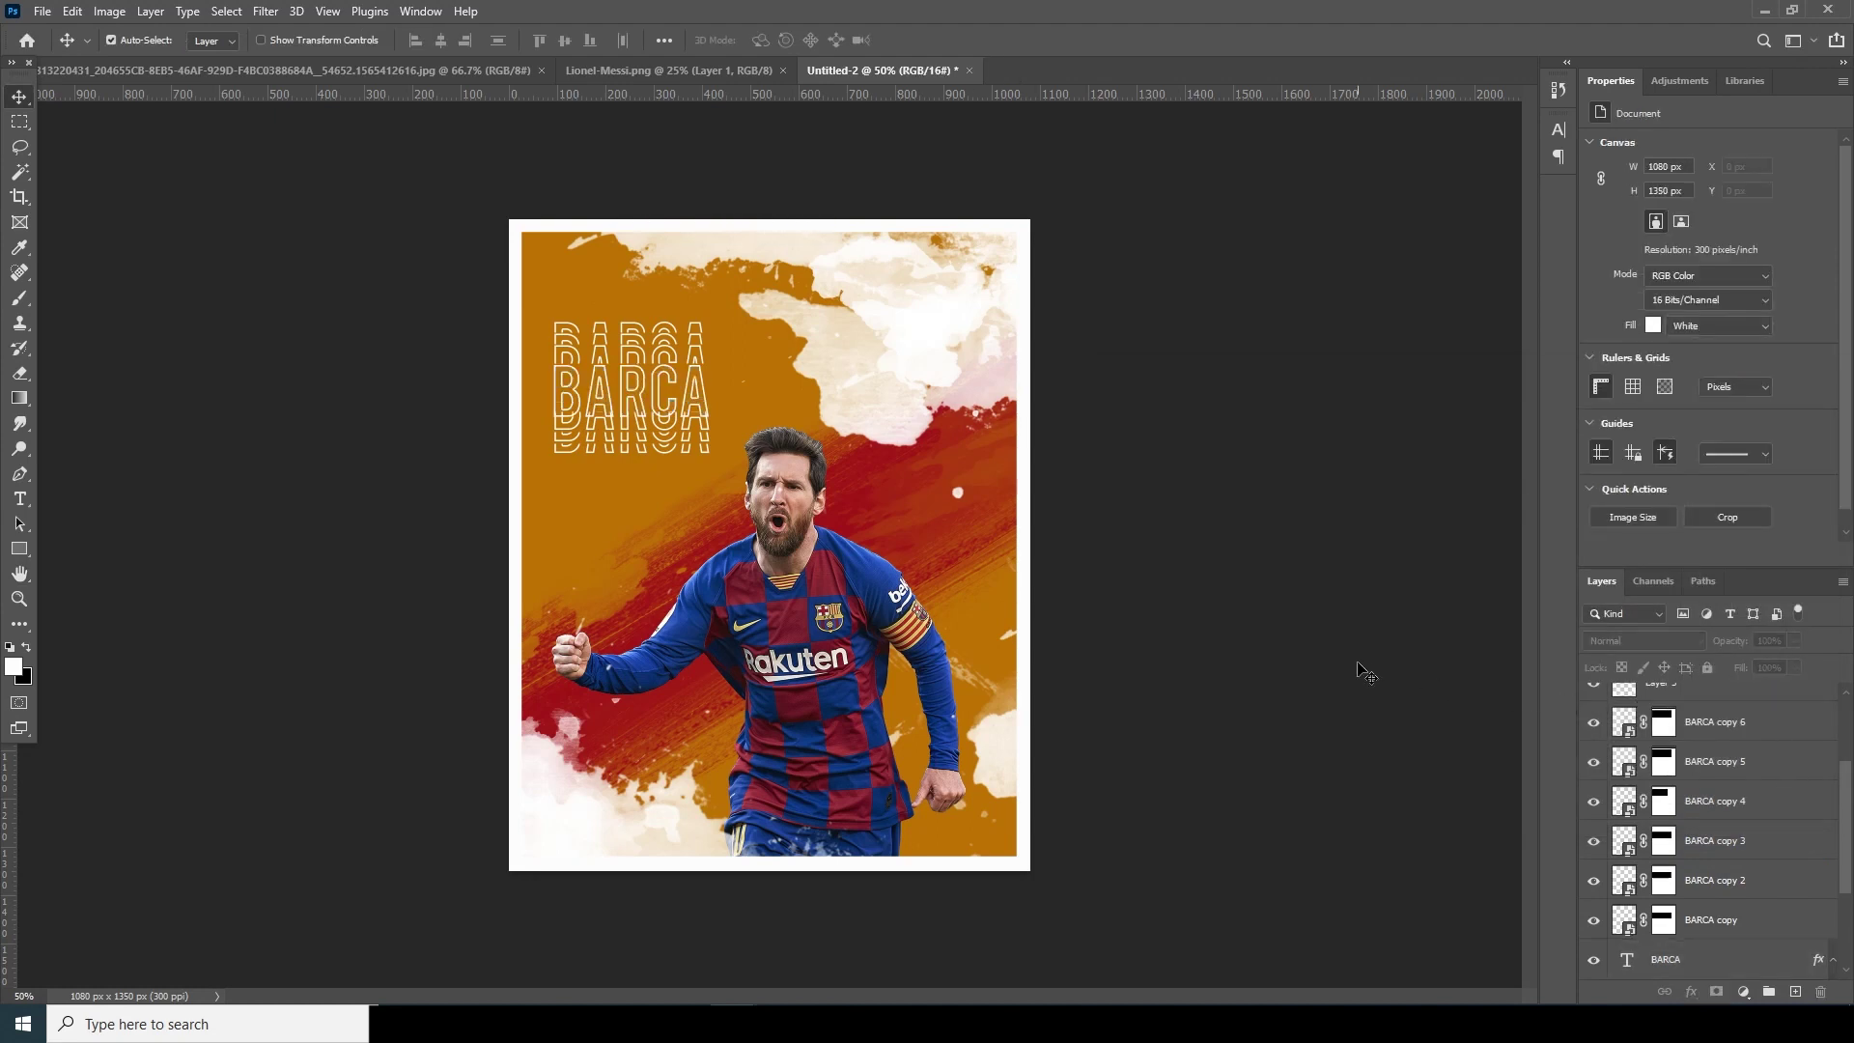
left_click(641, 396)
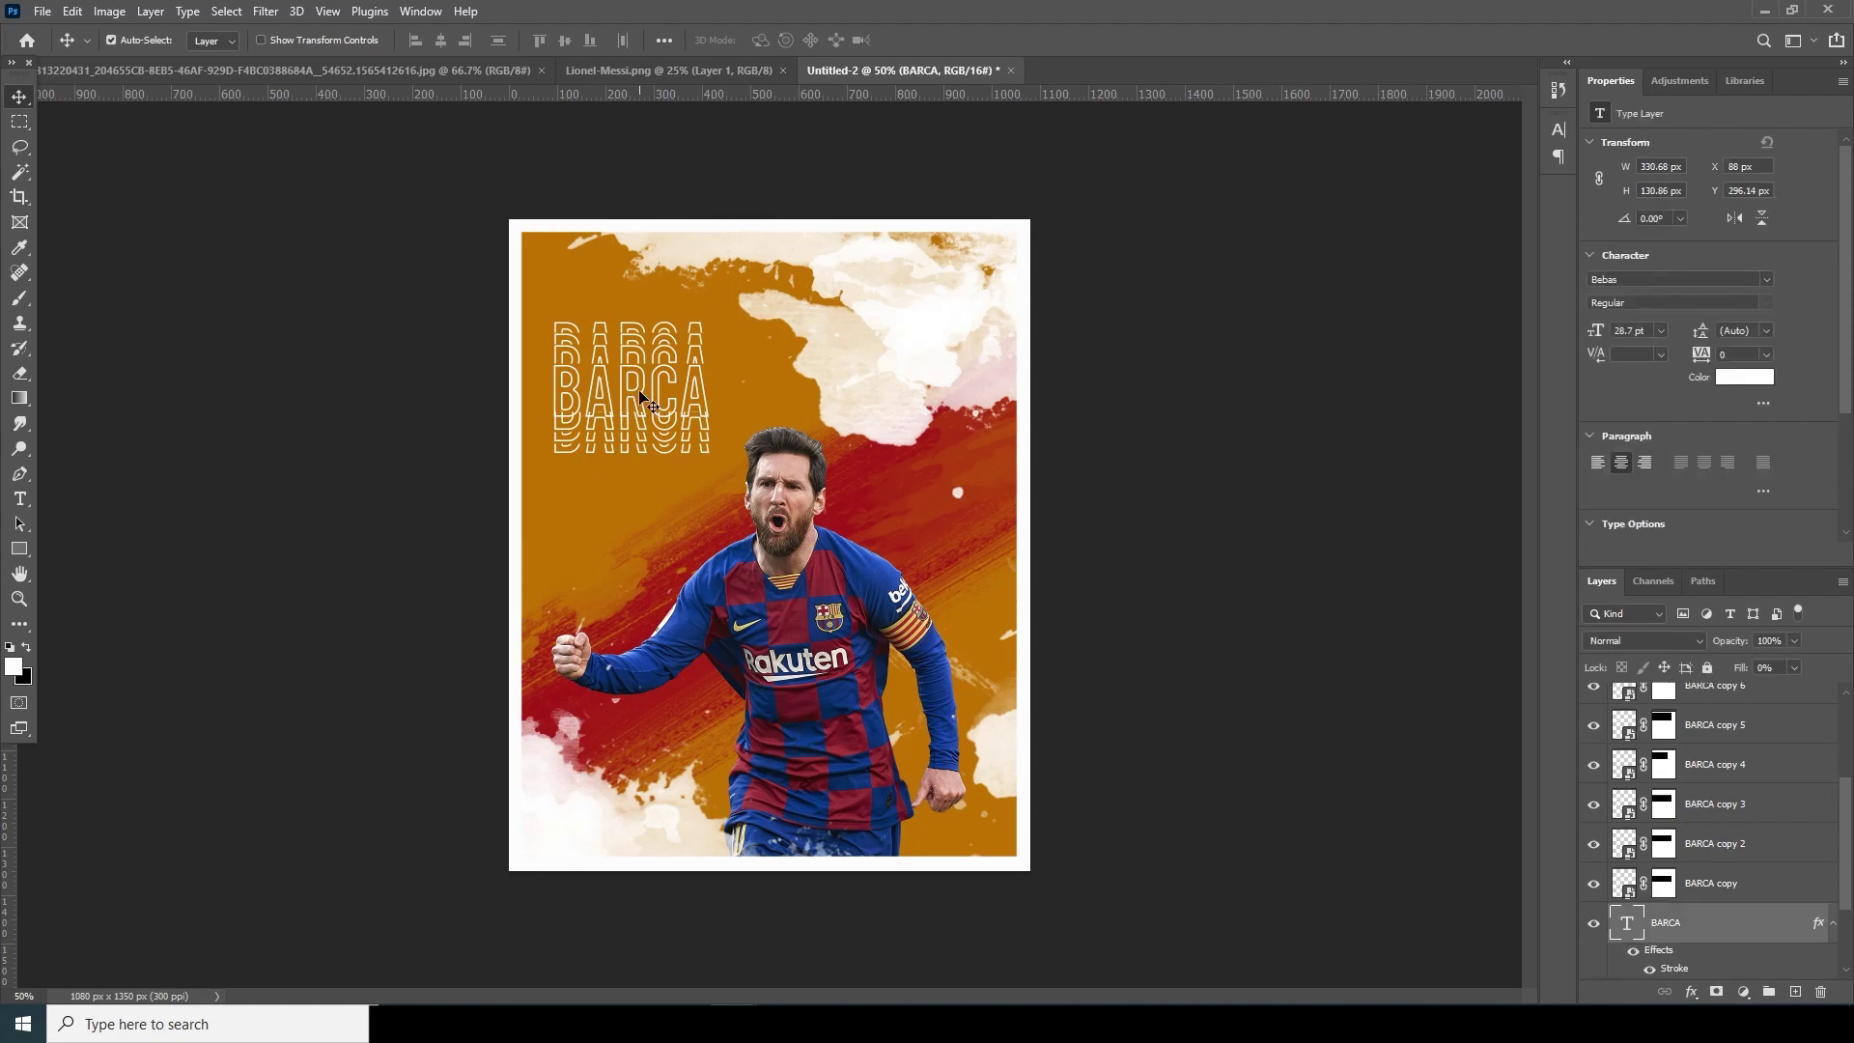
key("Up")
key("Up")
left_click(1283, 725)
key("ctrl+minus")
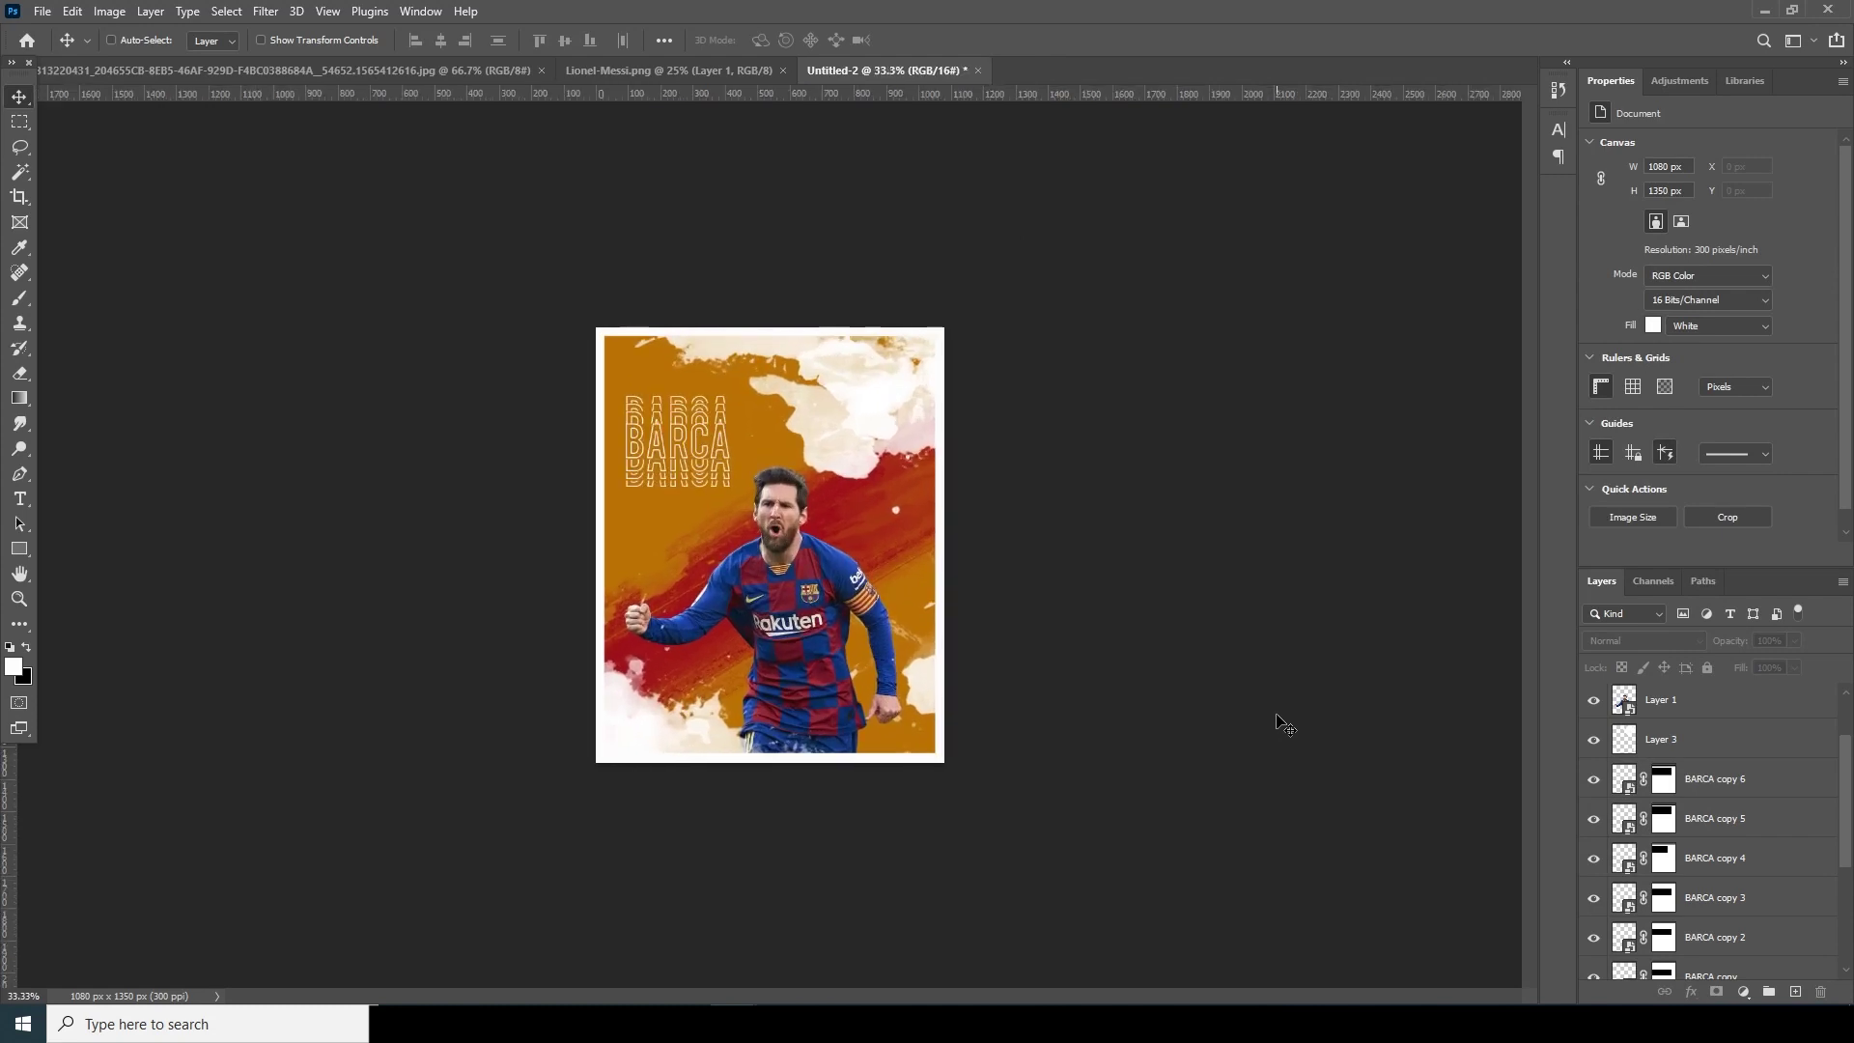
key("ctrl+plus")
Select the player layer and open the Camera Raw Filter on it
key("ctrl+minus")
key("ctrl+plus")
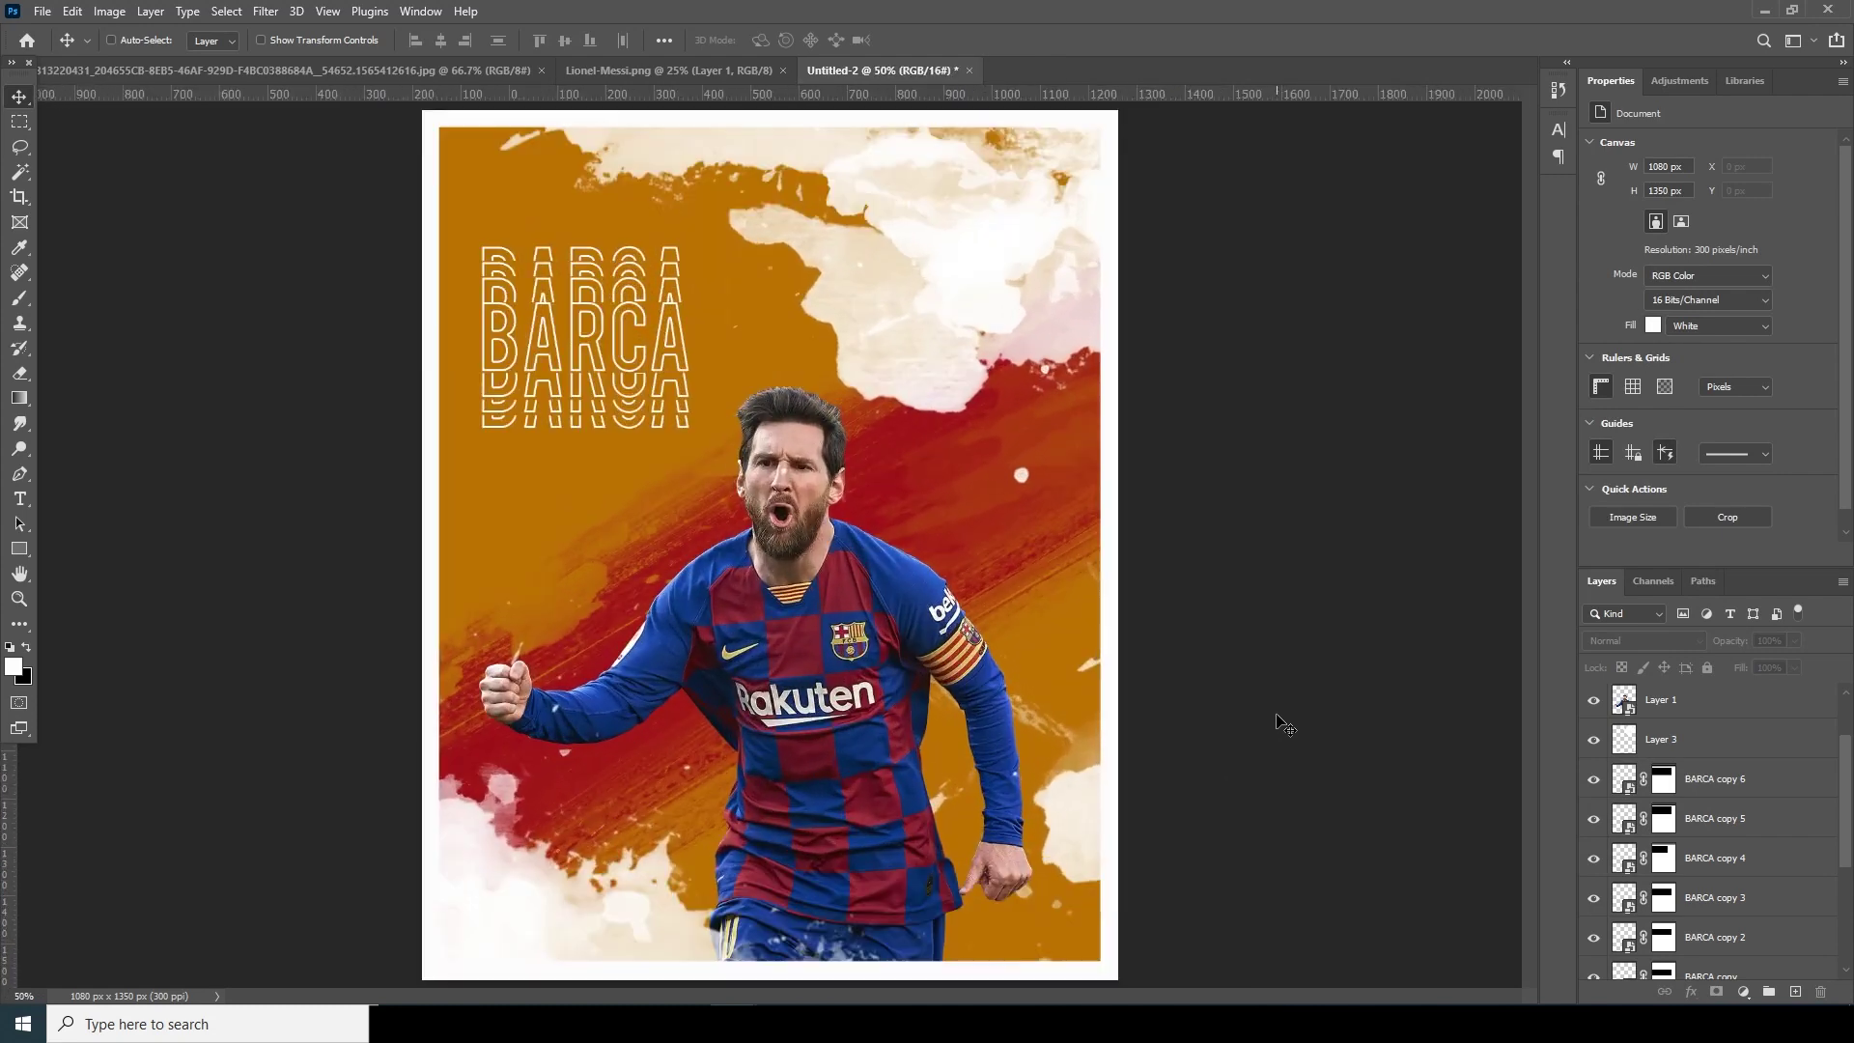
key("ctrl+plus")
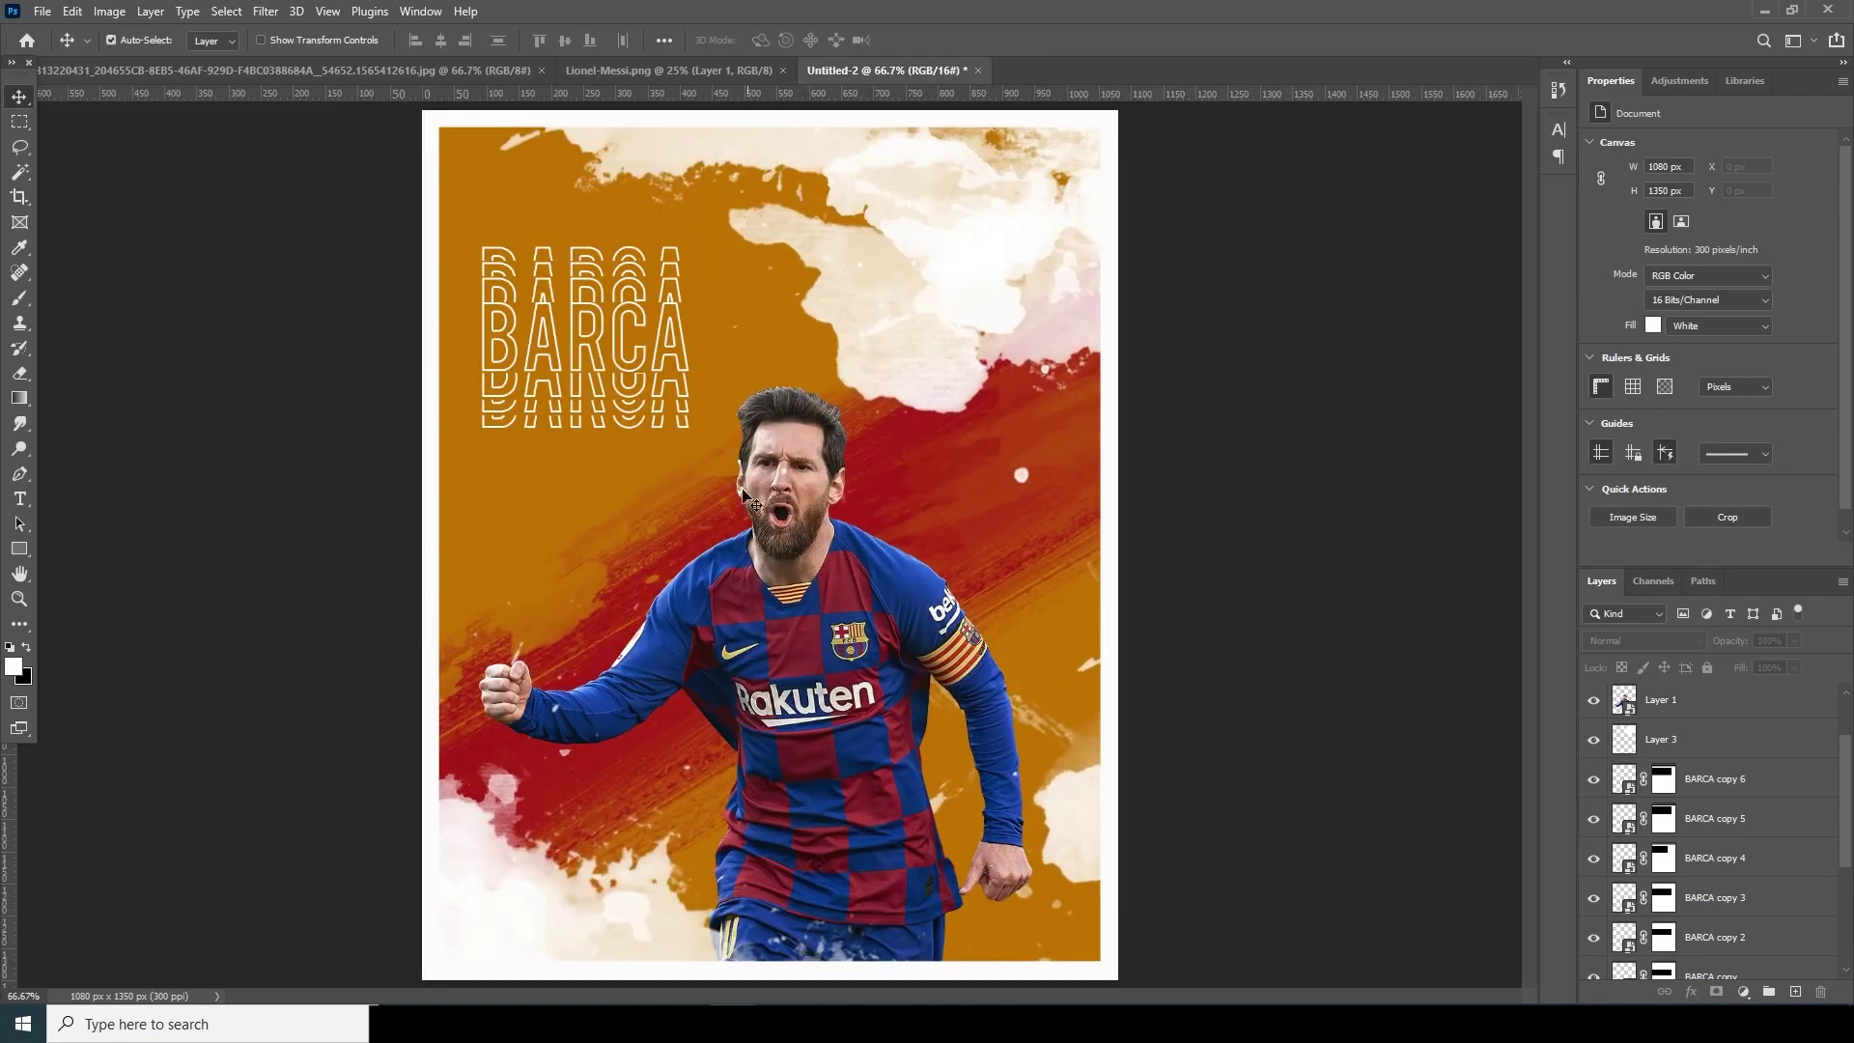
left_click(795, 477)
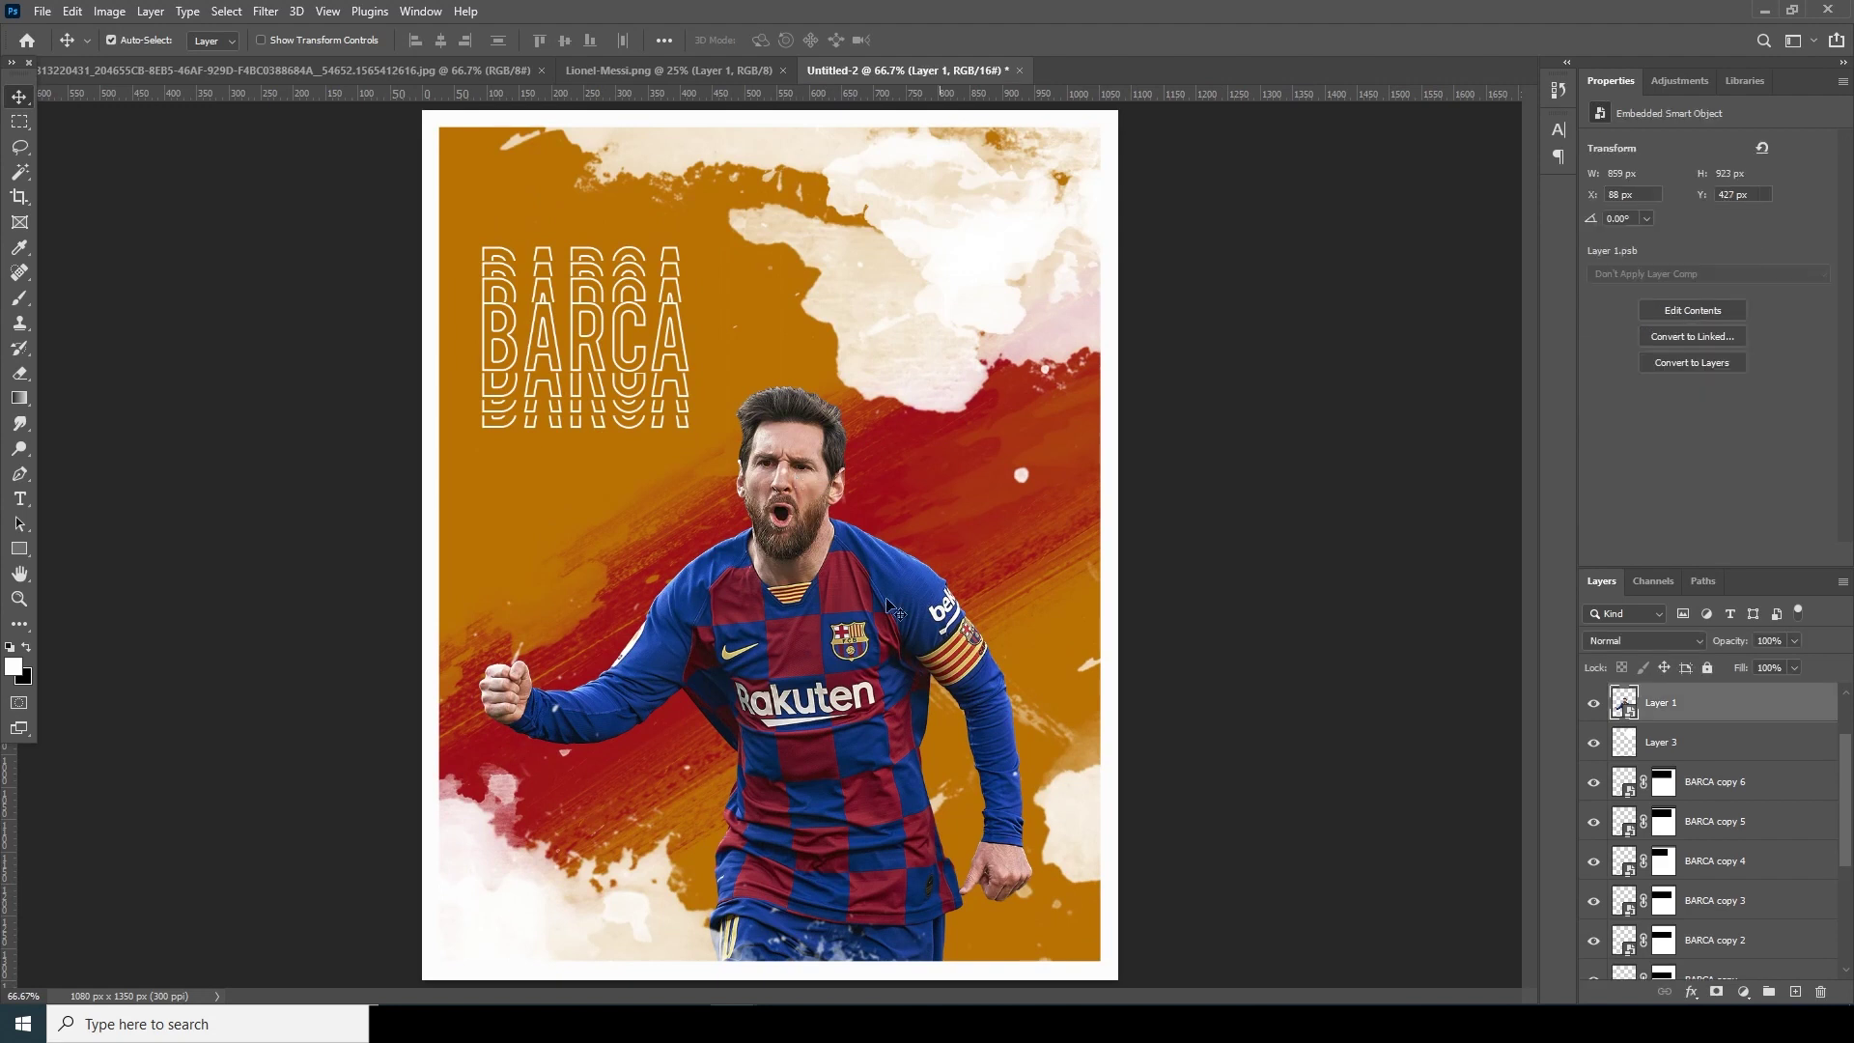
left_click(266, 13)
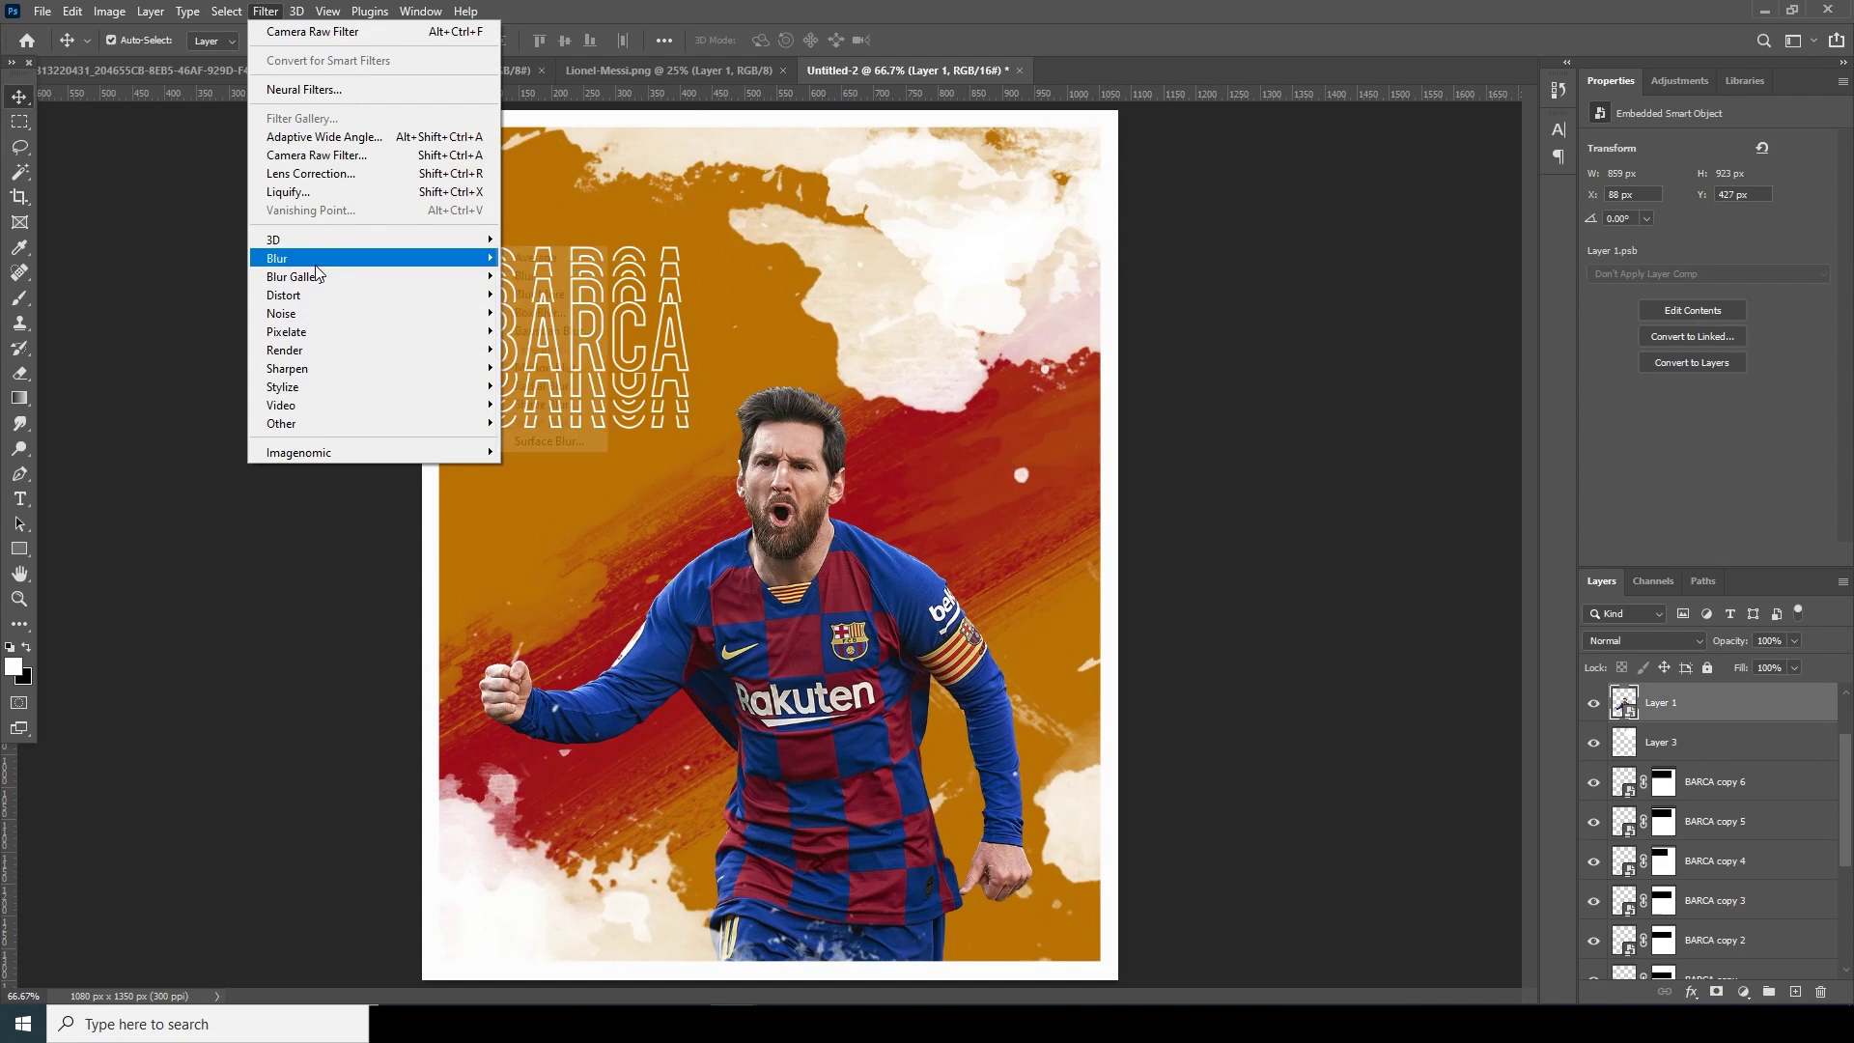
left_click(325, 150)
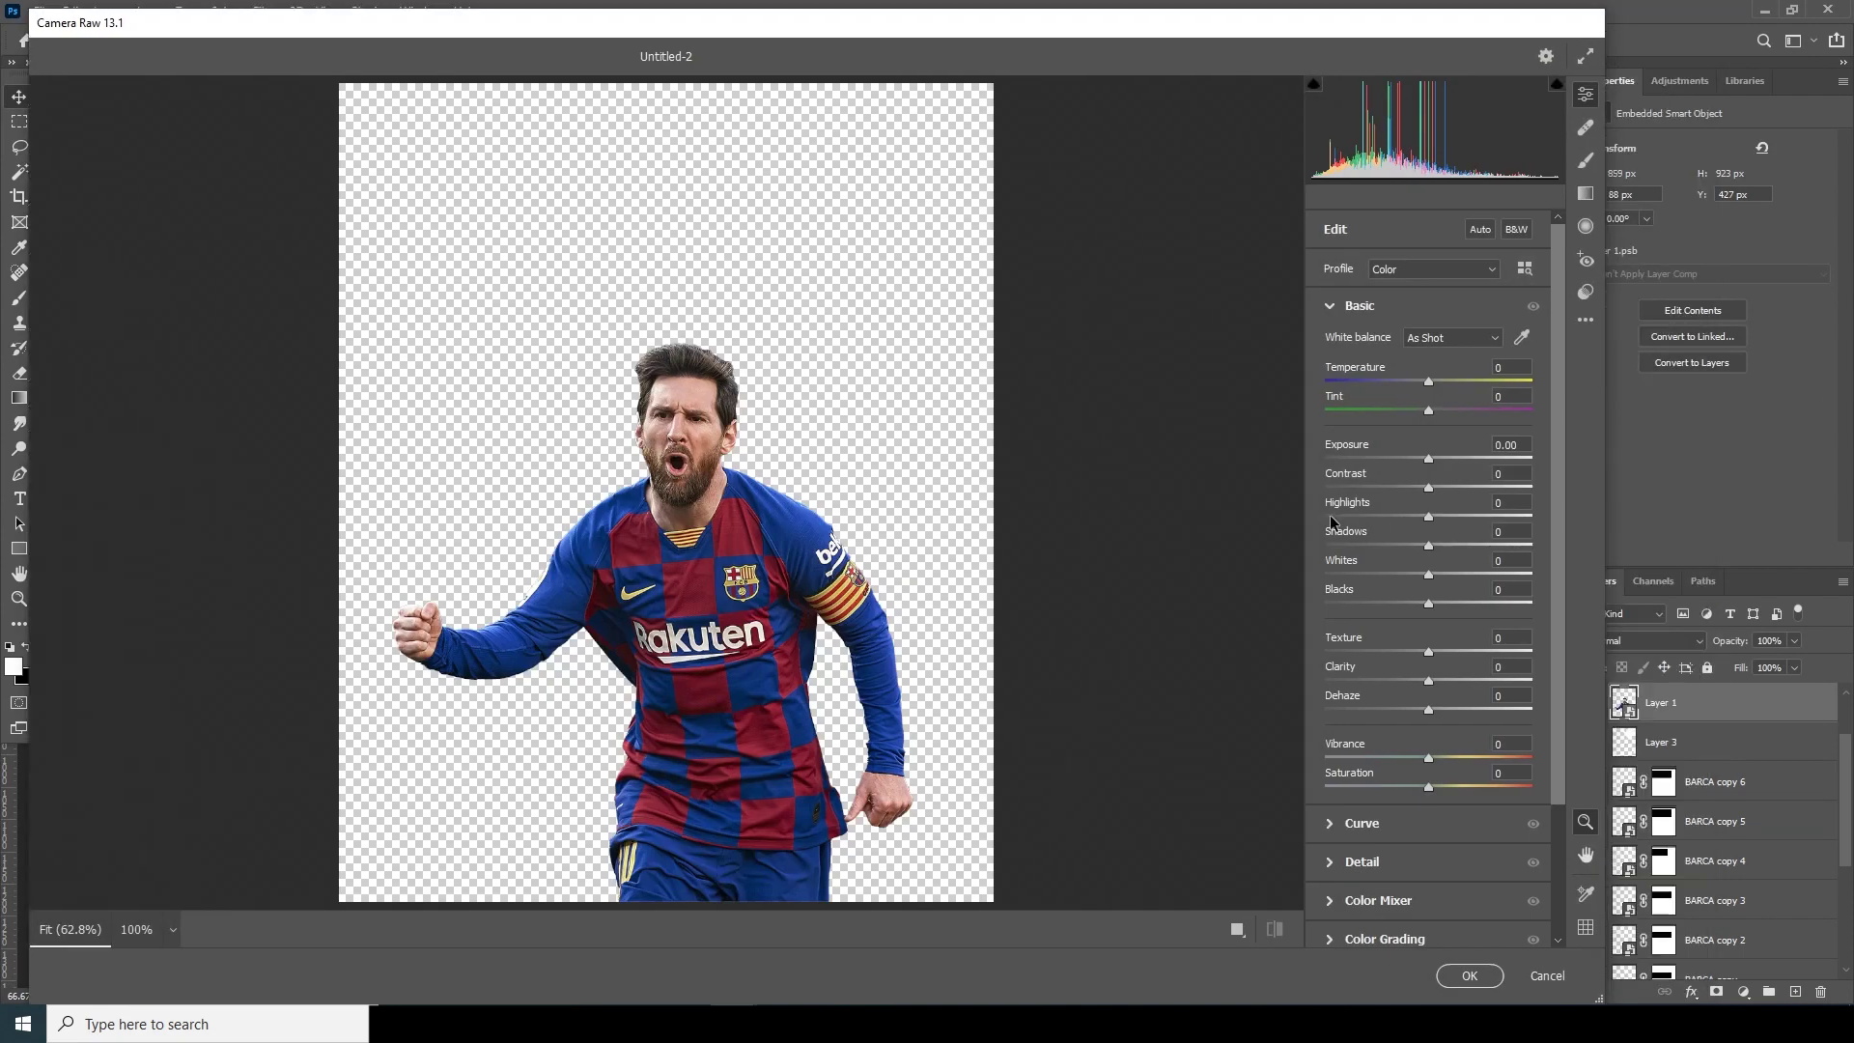
Set Highlights -81, Shadows +54, Texture +24, Clarity +60 and Vibrance -17
left_click_drag(1410, 516, 1480, 543)
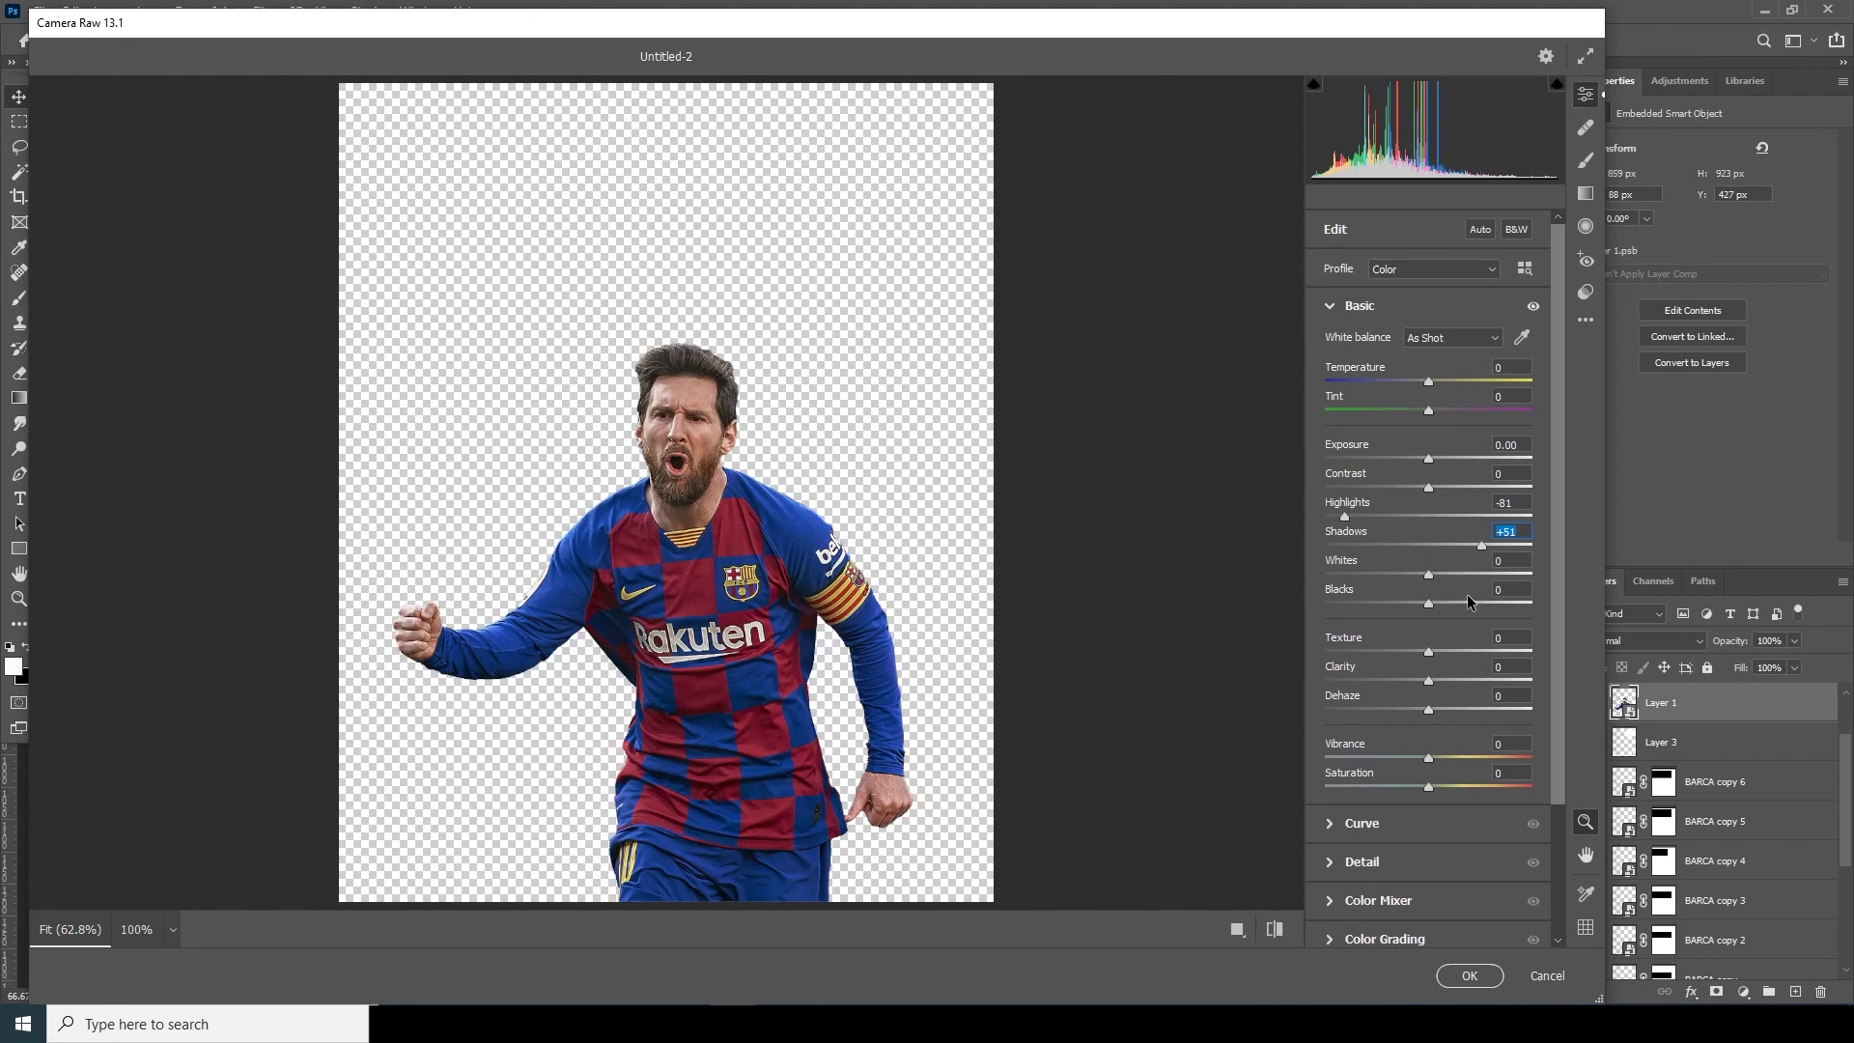
left_click(1489, 650)
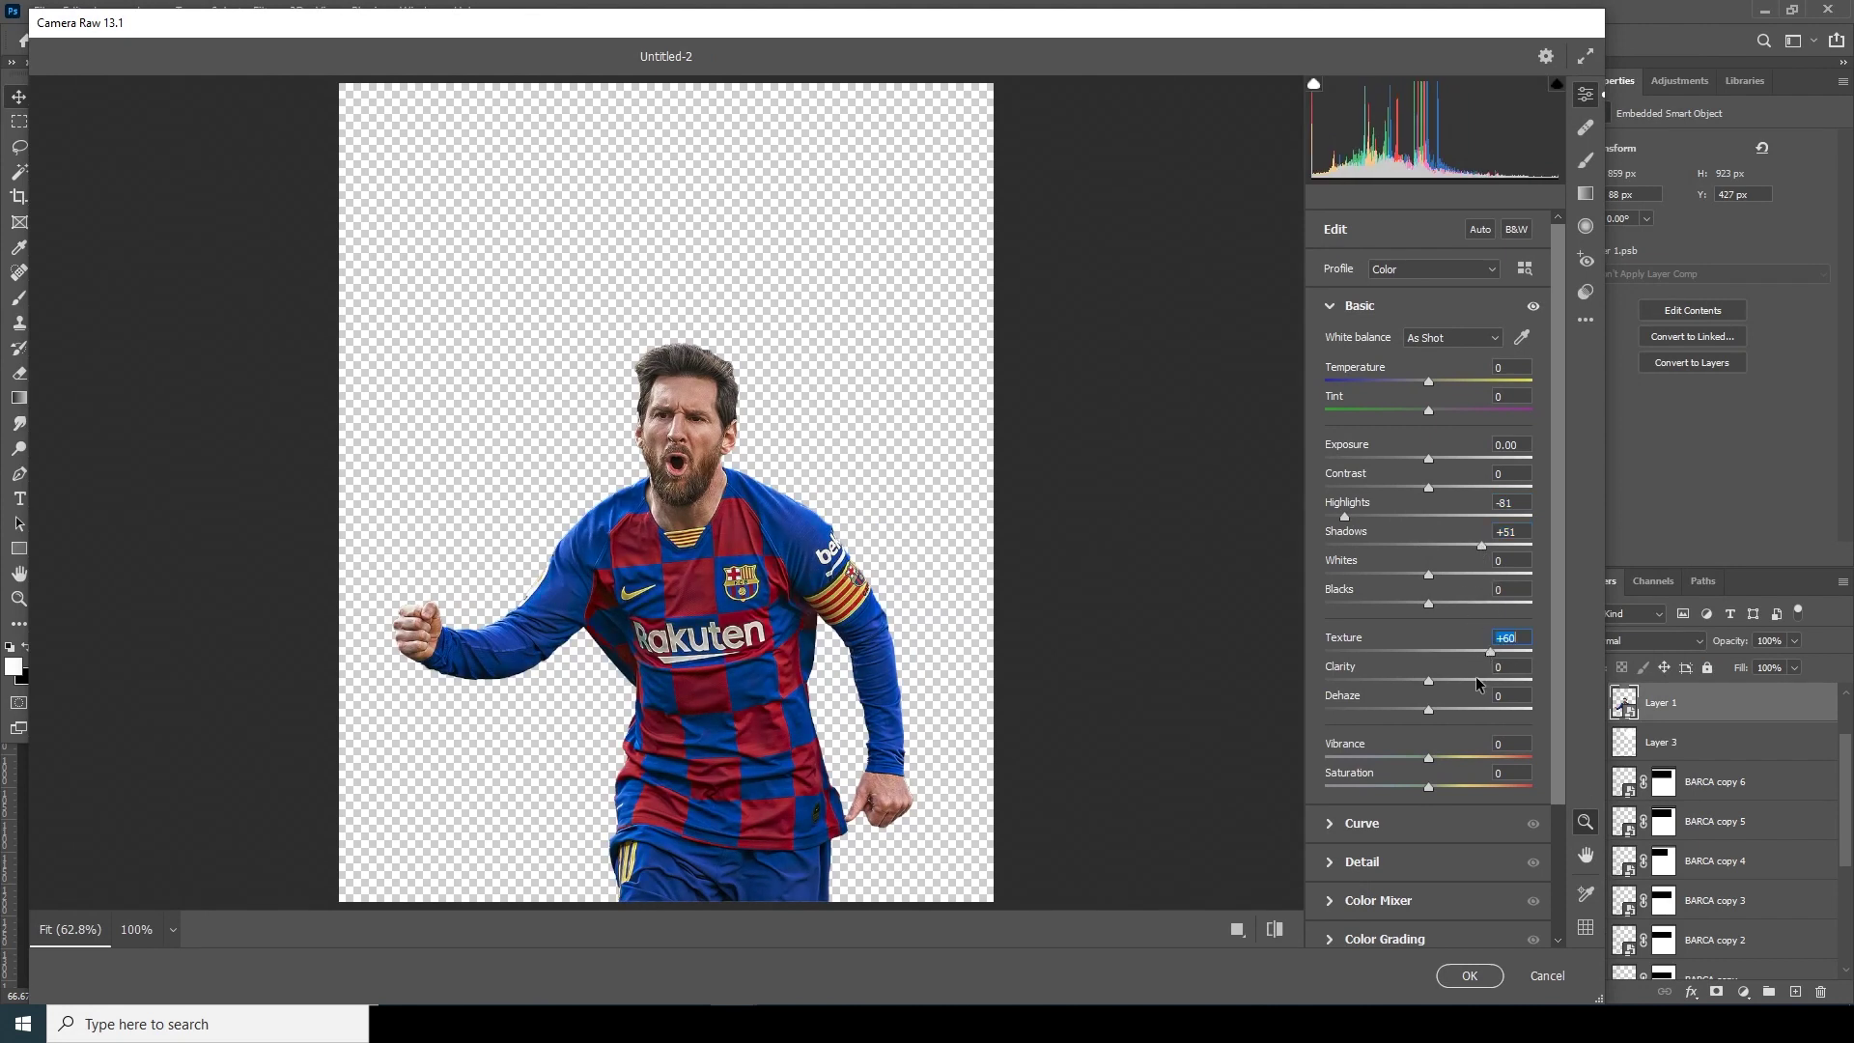
left_click(1503, 680)
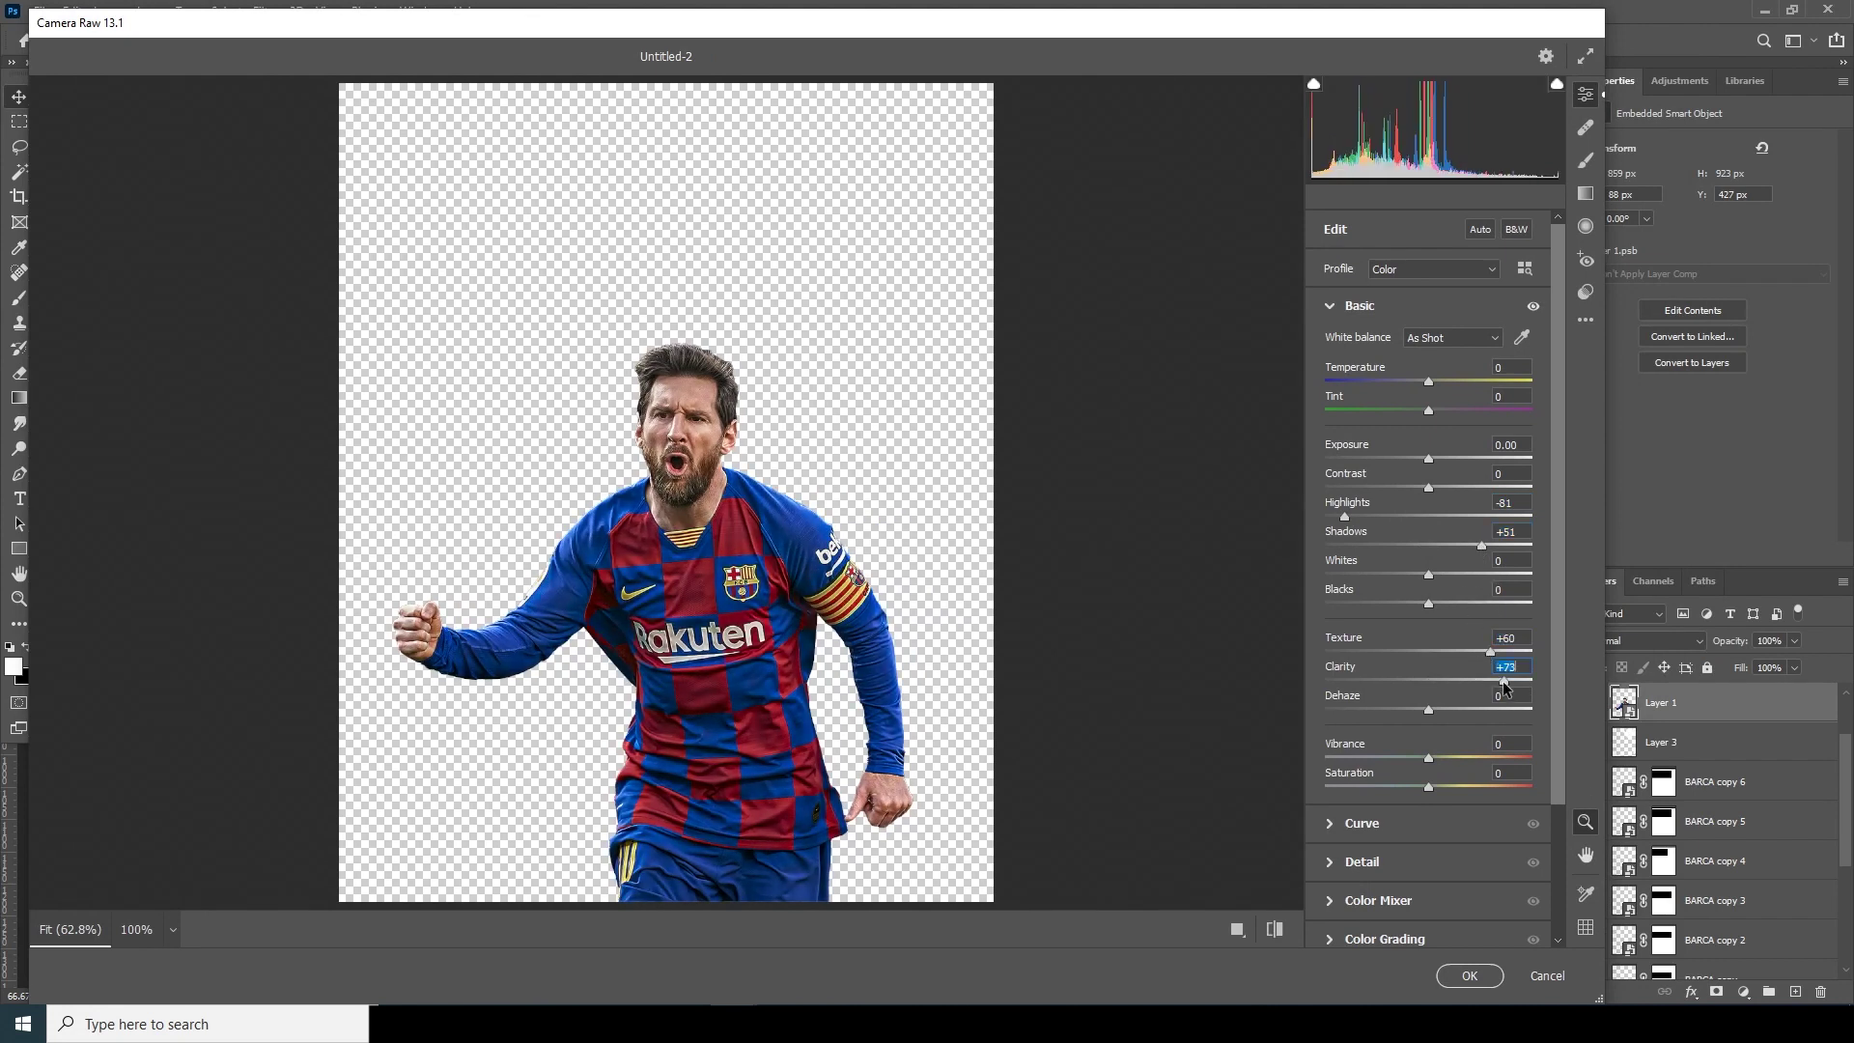
left_click_drag(1502, 682, 1501, 682)
left_click(1477, 652)
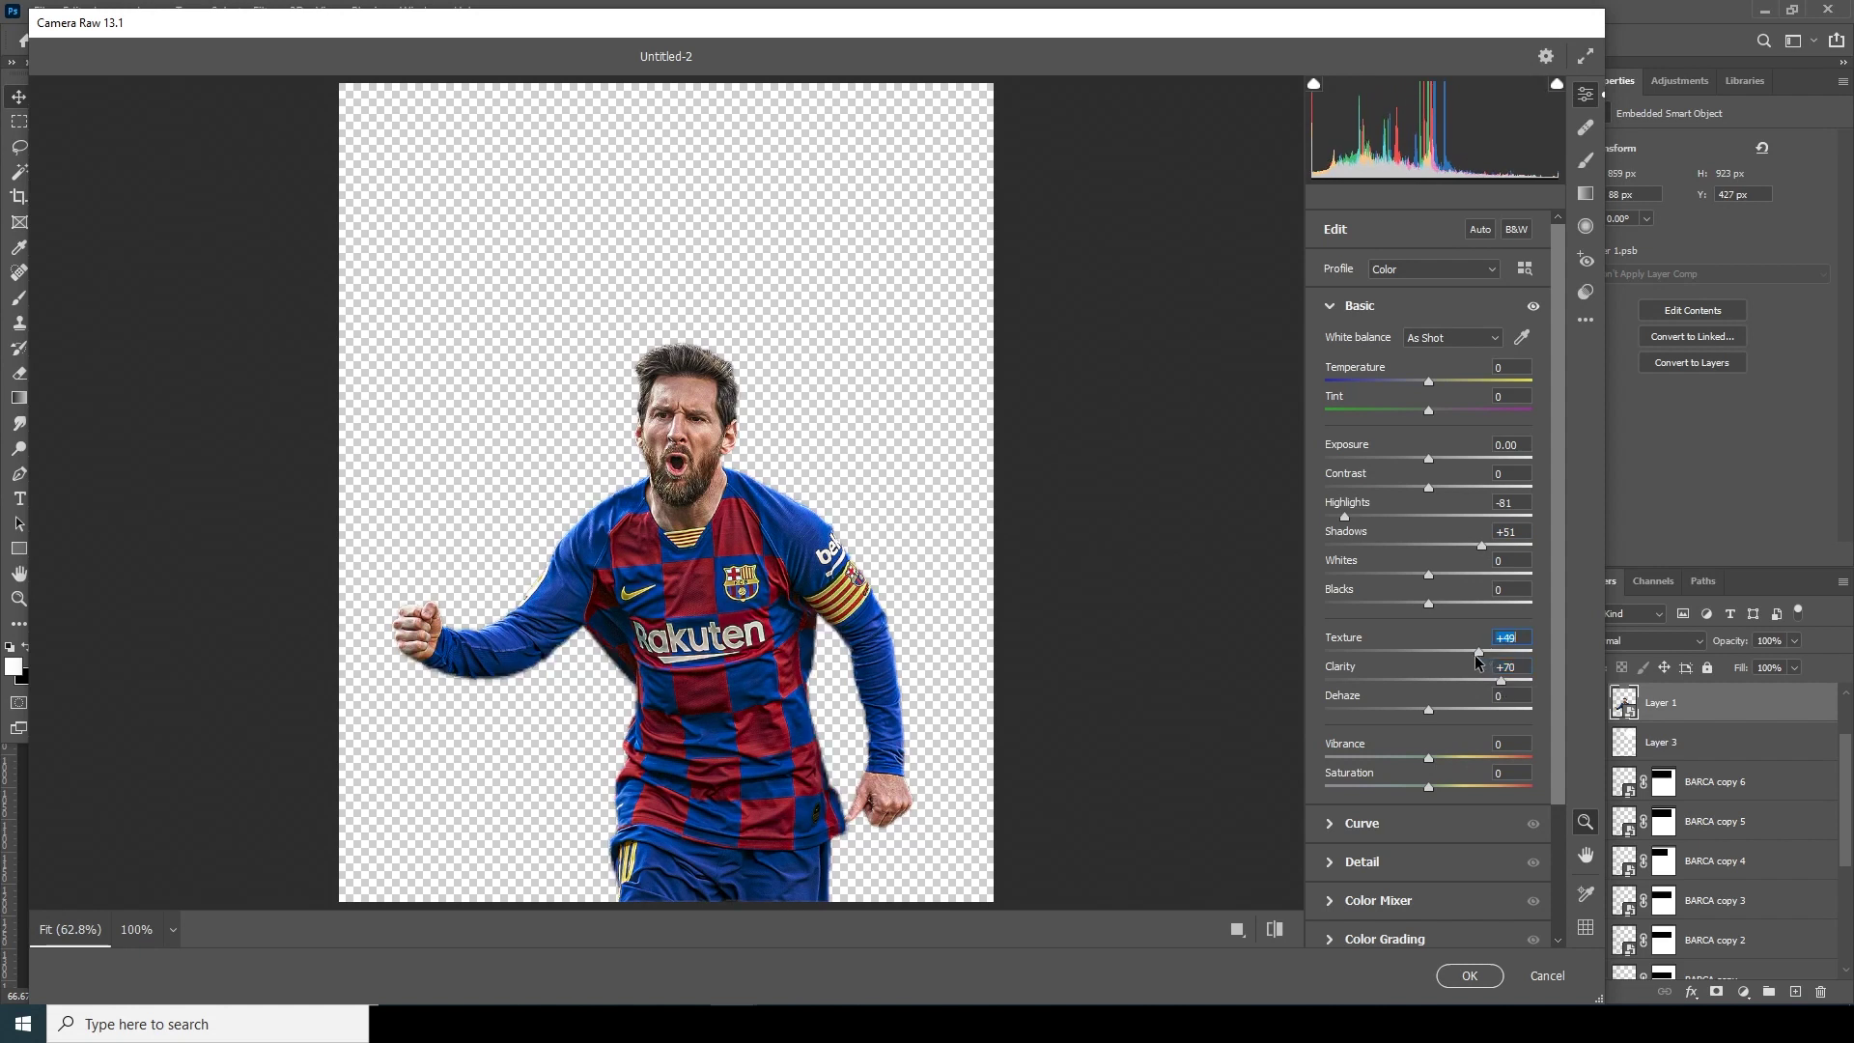
left_click_drag(1398, 757, 1410, 755)
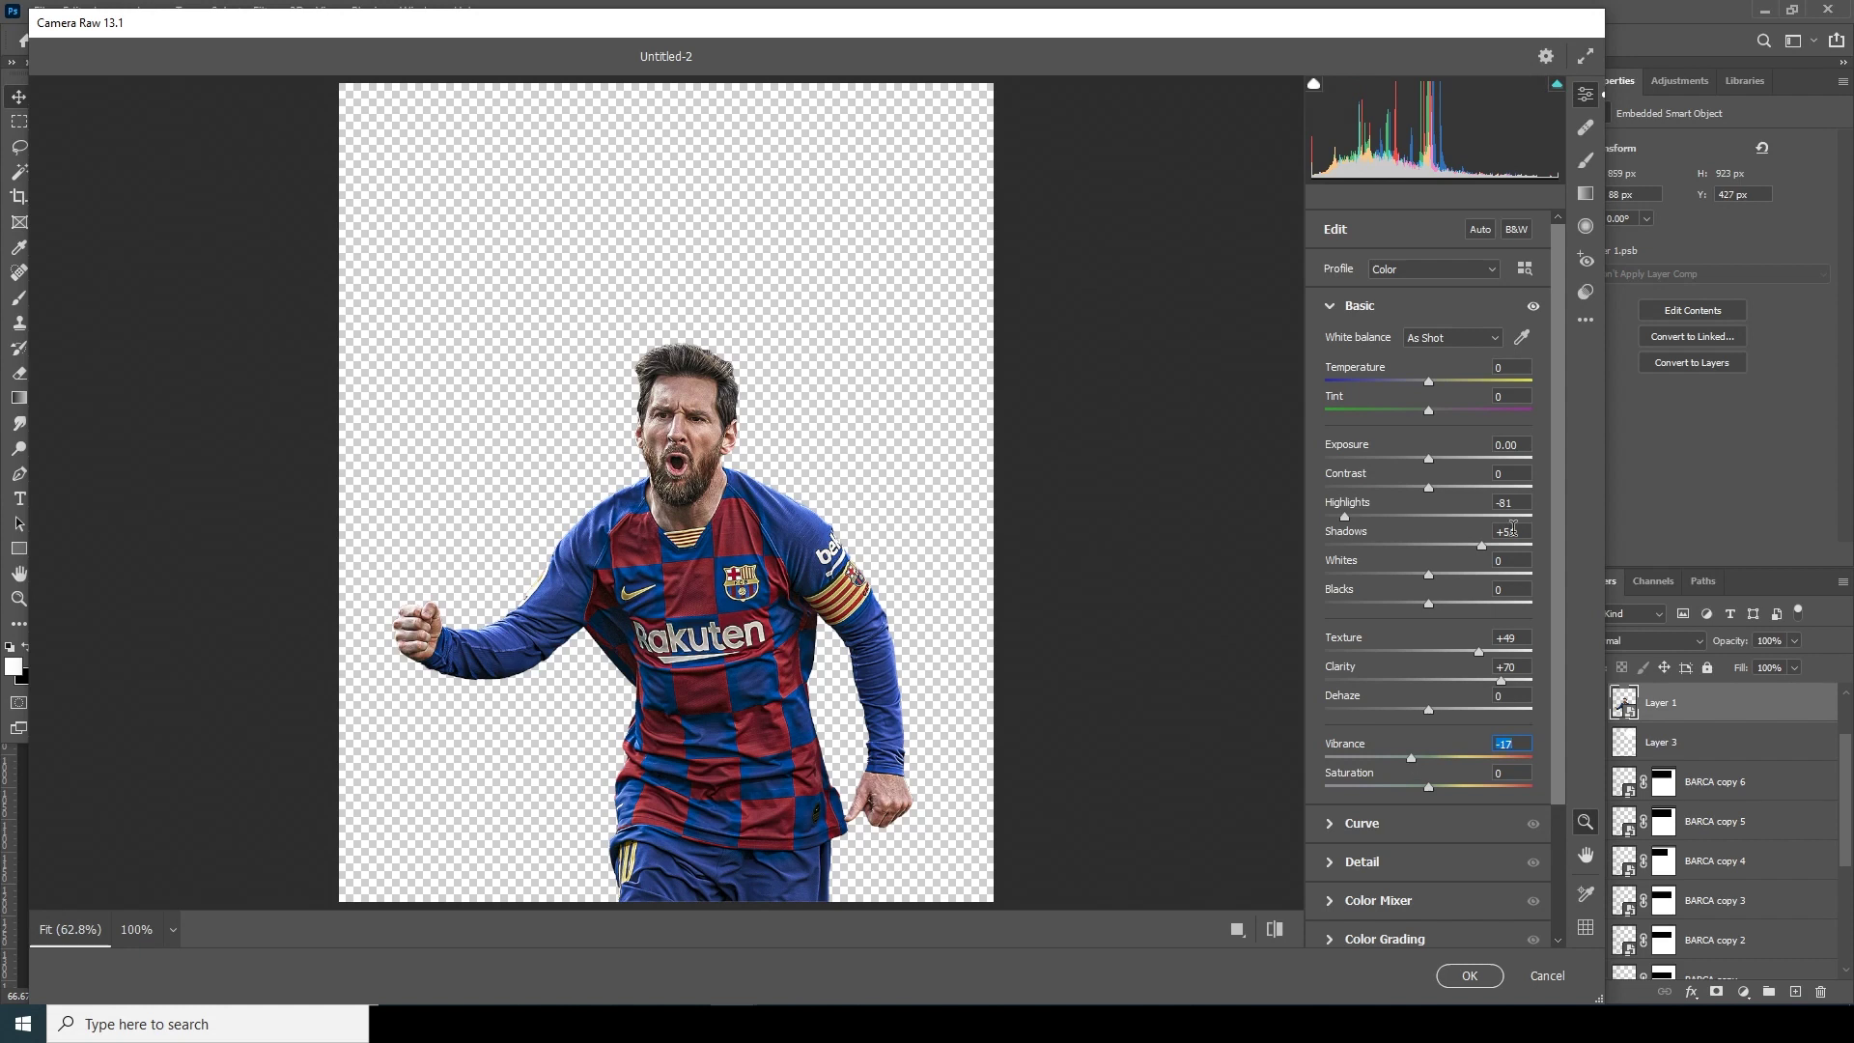
left_click(1458, 651)
left_click_drag(1455, 652, 1490, 680)
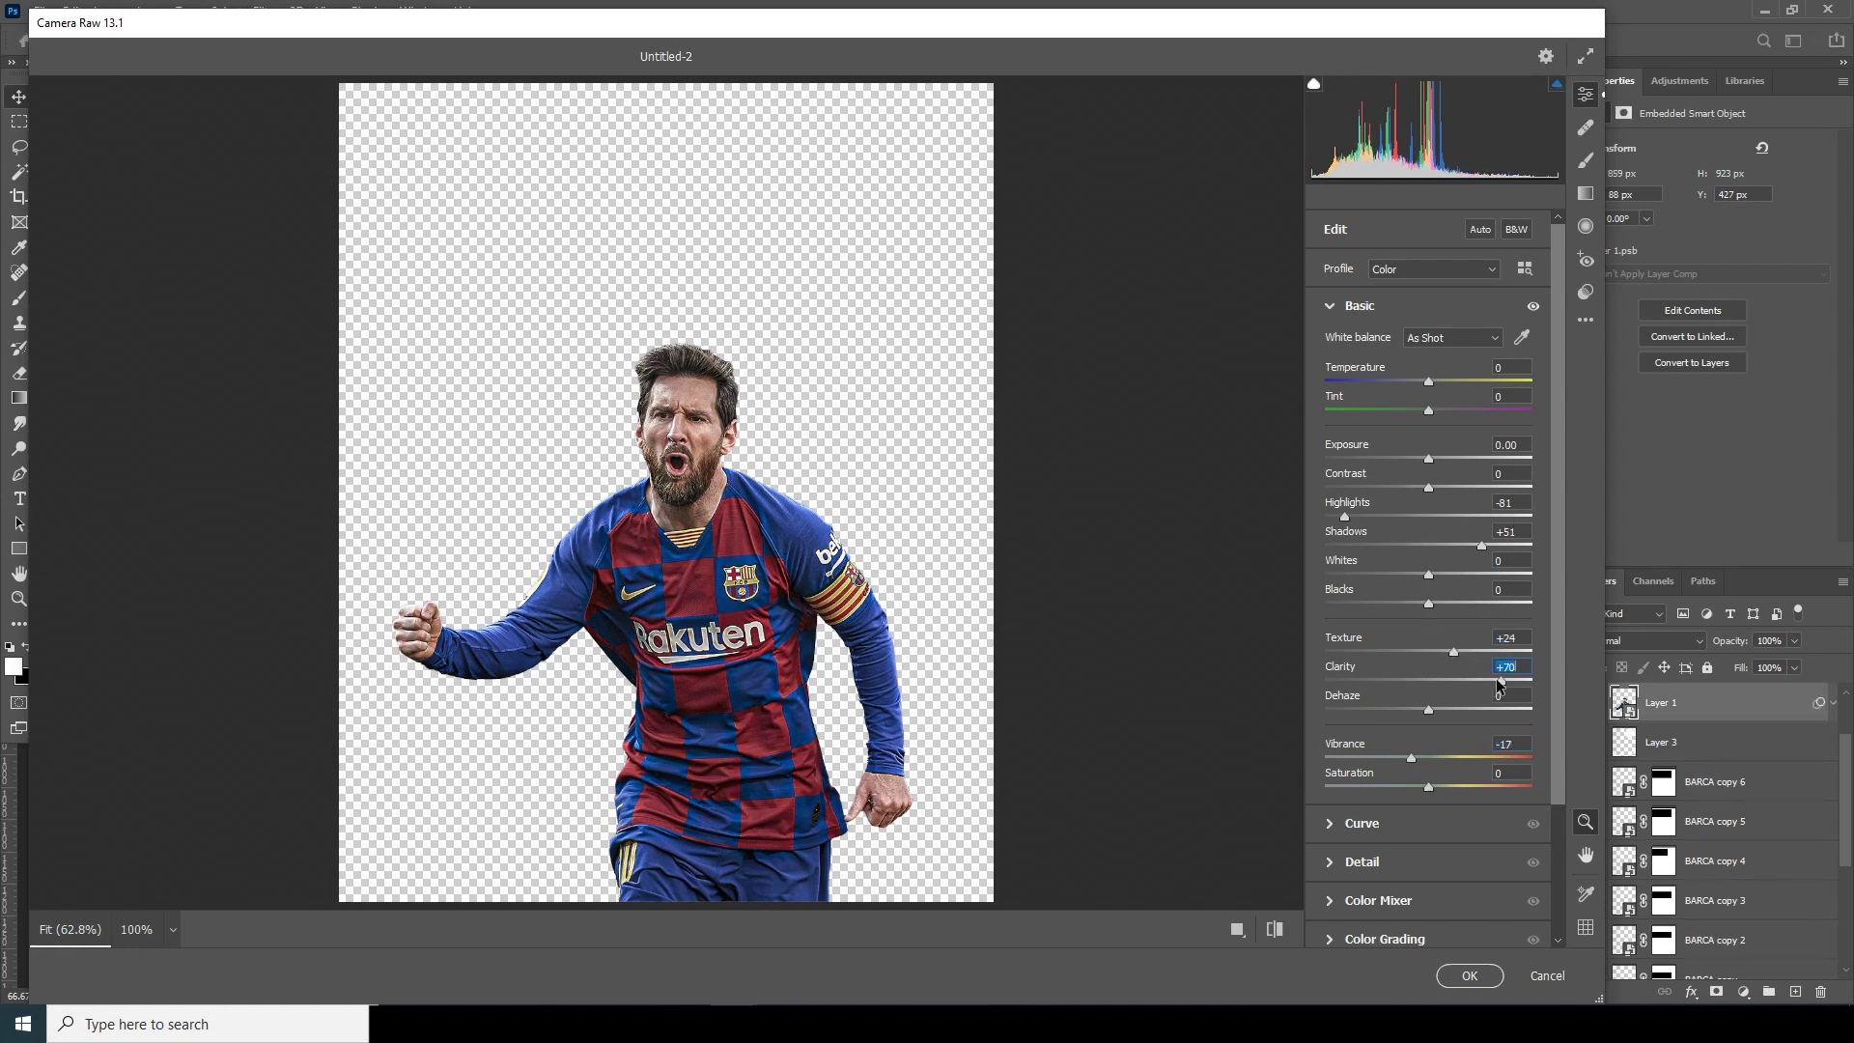
left_click(1486, 547)
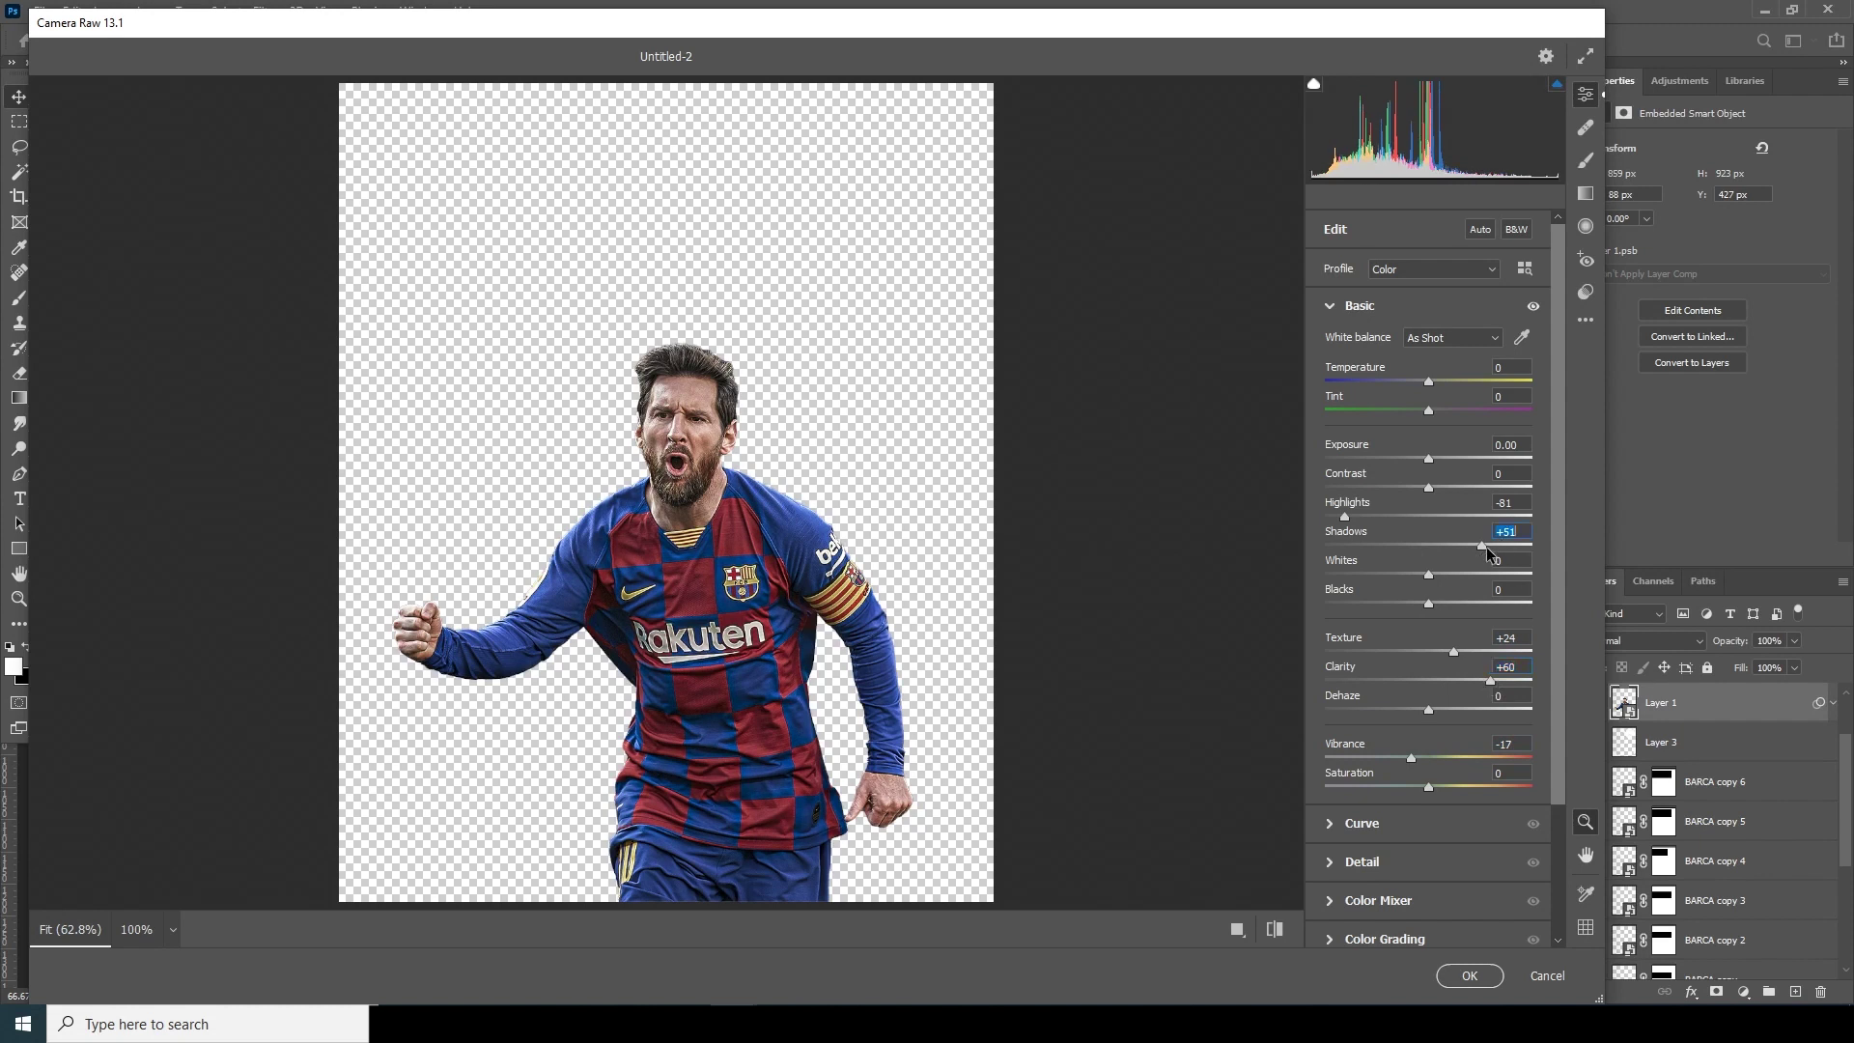
scroll(1568, 571, "down", 3)
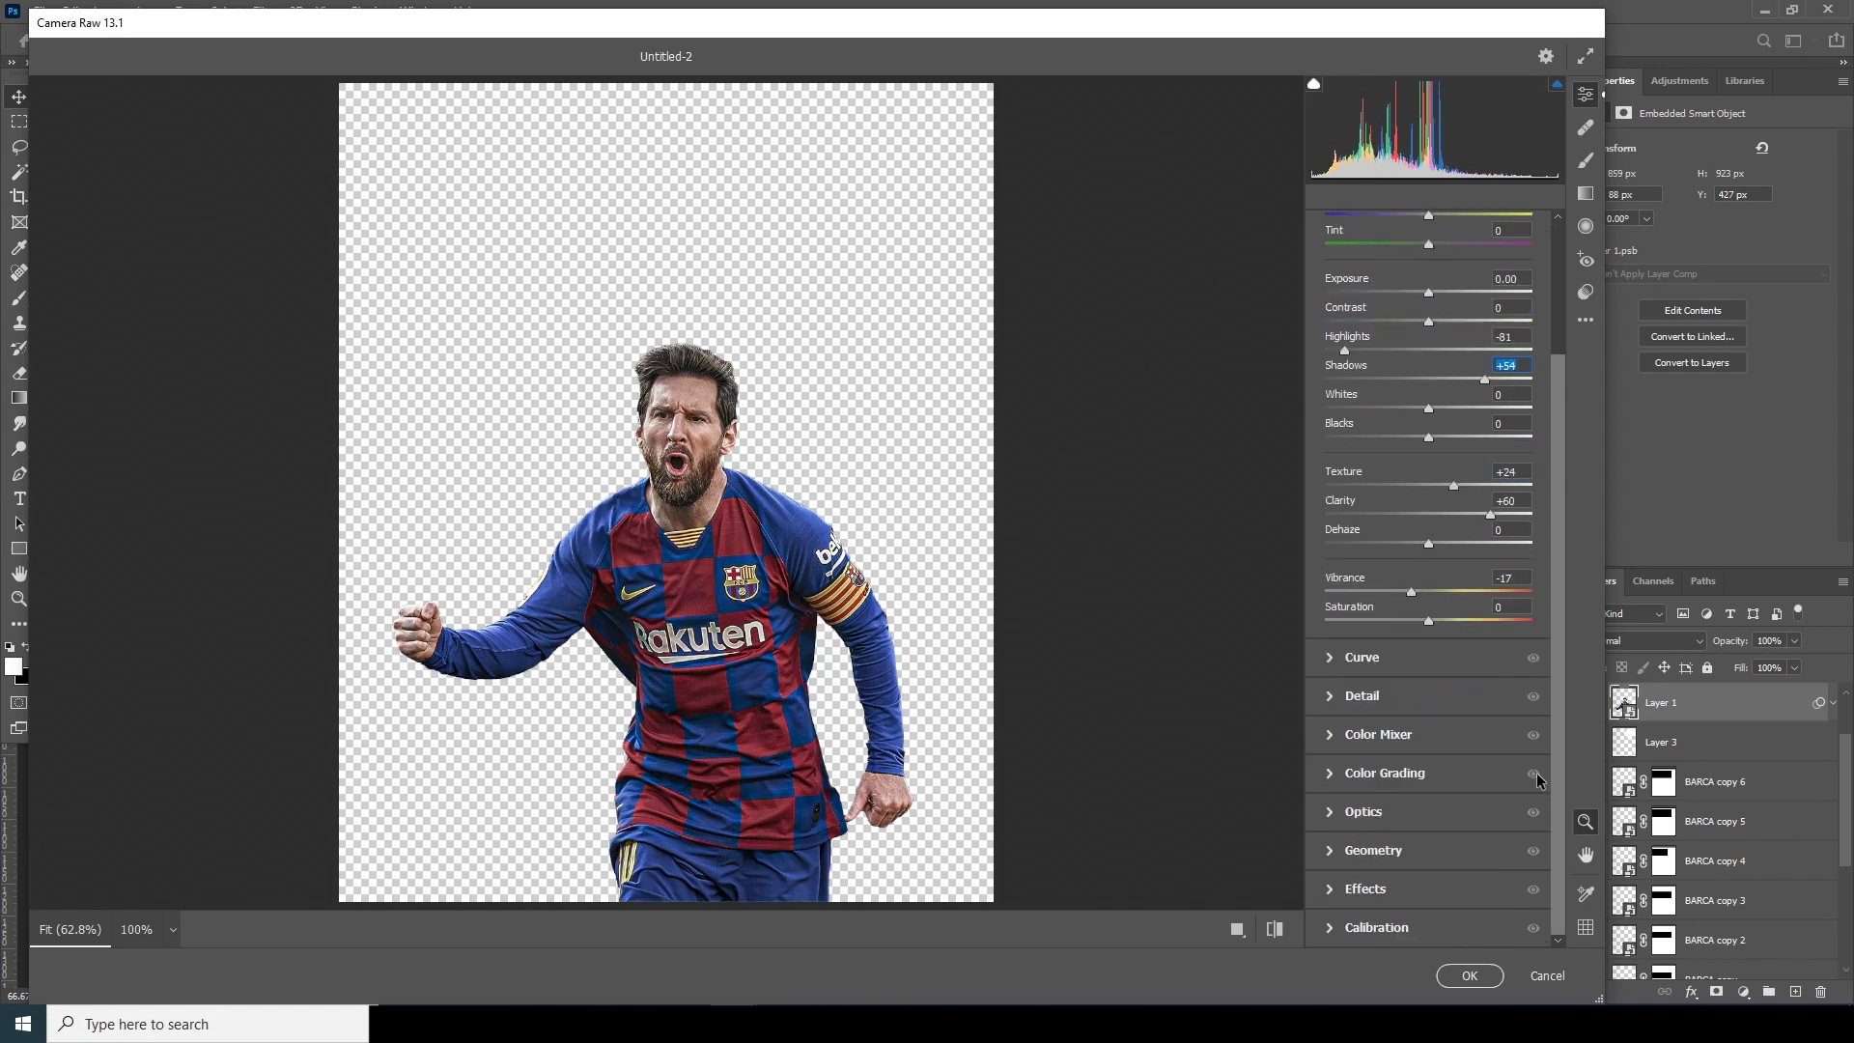
In Detail, set Sharpening 11, Noise Reduction 32 and Color Noise Reduction 23
left_click(1342, 703)
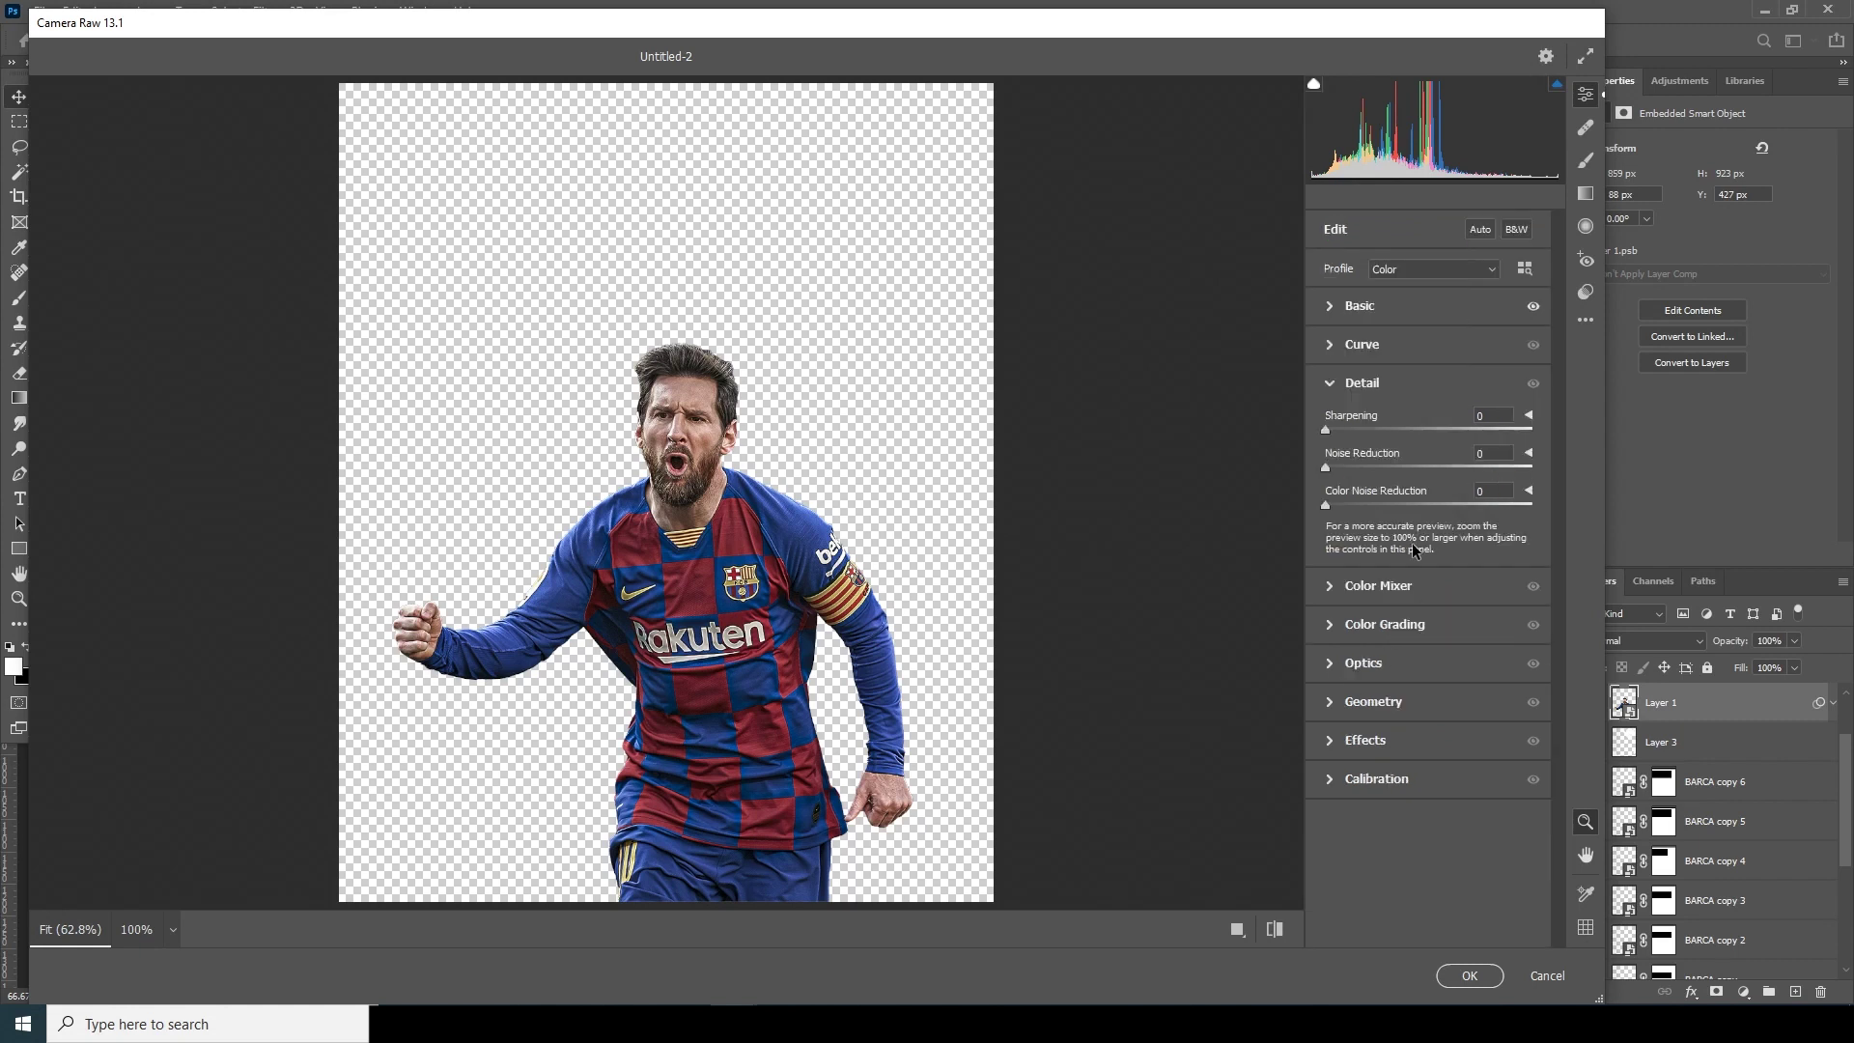
left_click(1391, 466)
left_click(1356, 503)
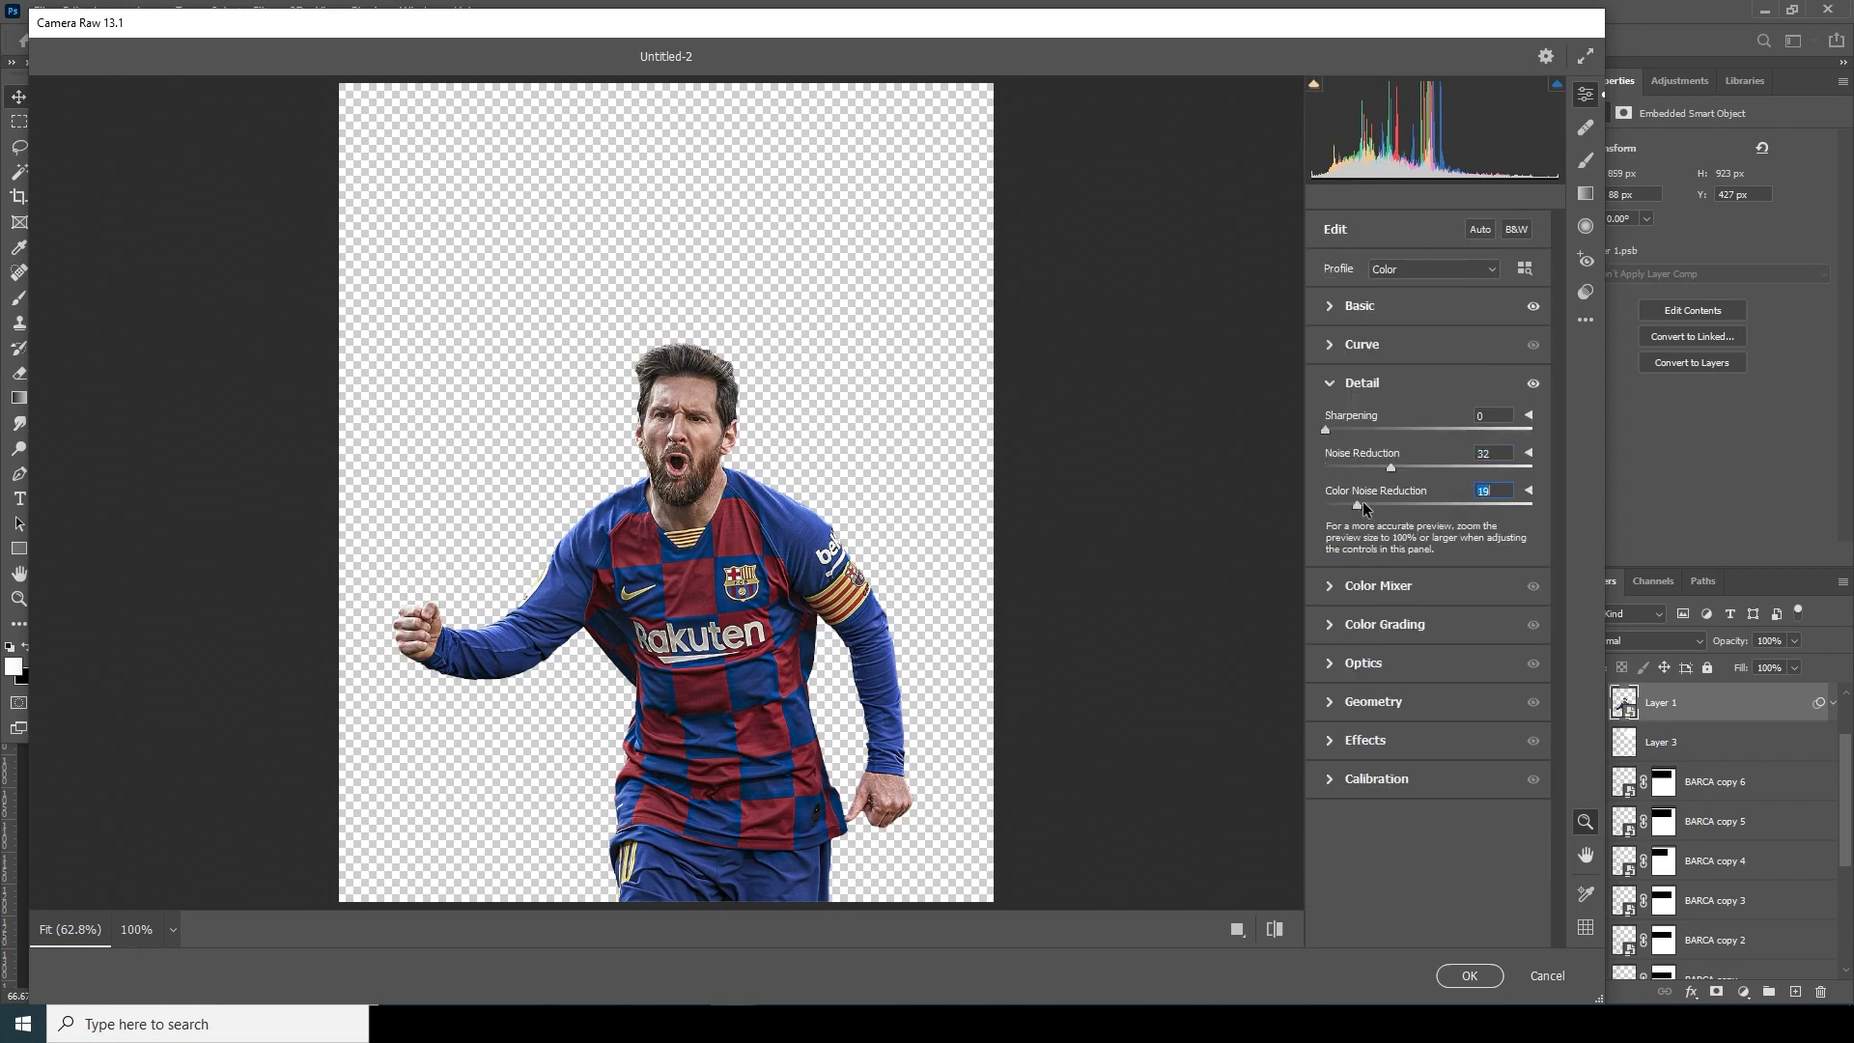
left_click_drag(1364, 508, 1372, 504)
left_click(1342, 427)
In Color Mixer, set saturation Oranges -31, Yellows -22, Blues -18 and Reds +13
left_click(1333, 591)
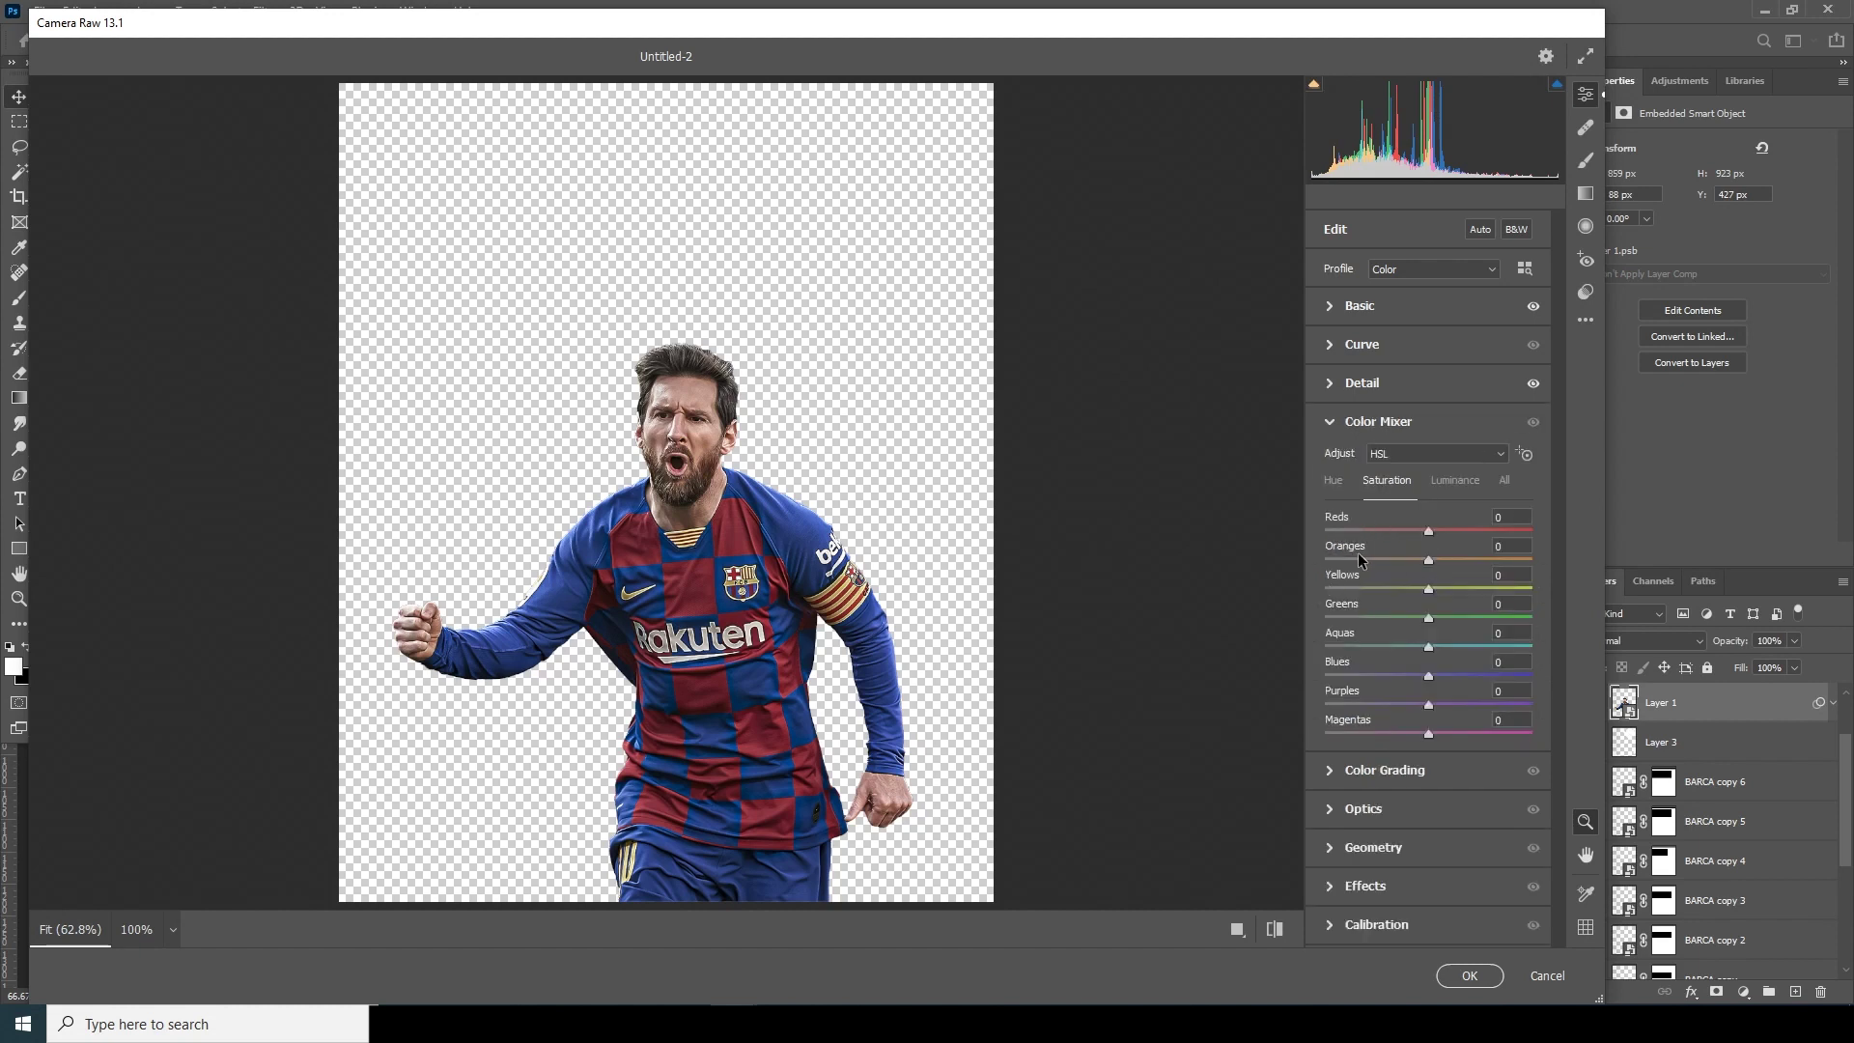
left_click(1404, 558)
key("Down")
key("Down")
left_click(1407, 588)
left_click_drag(1420, 677, 1409, 677)
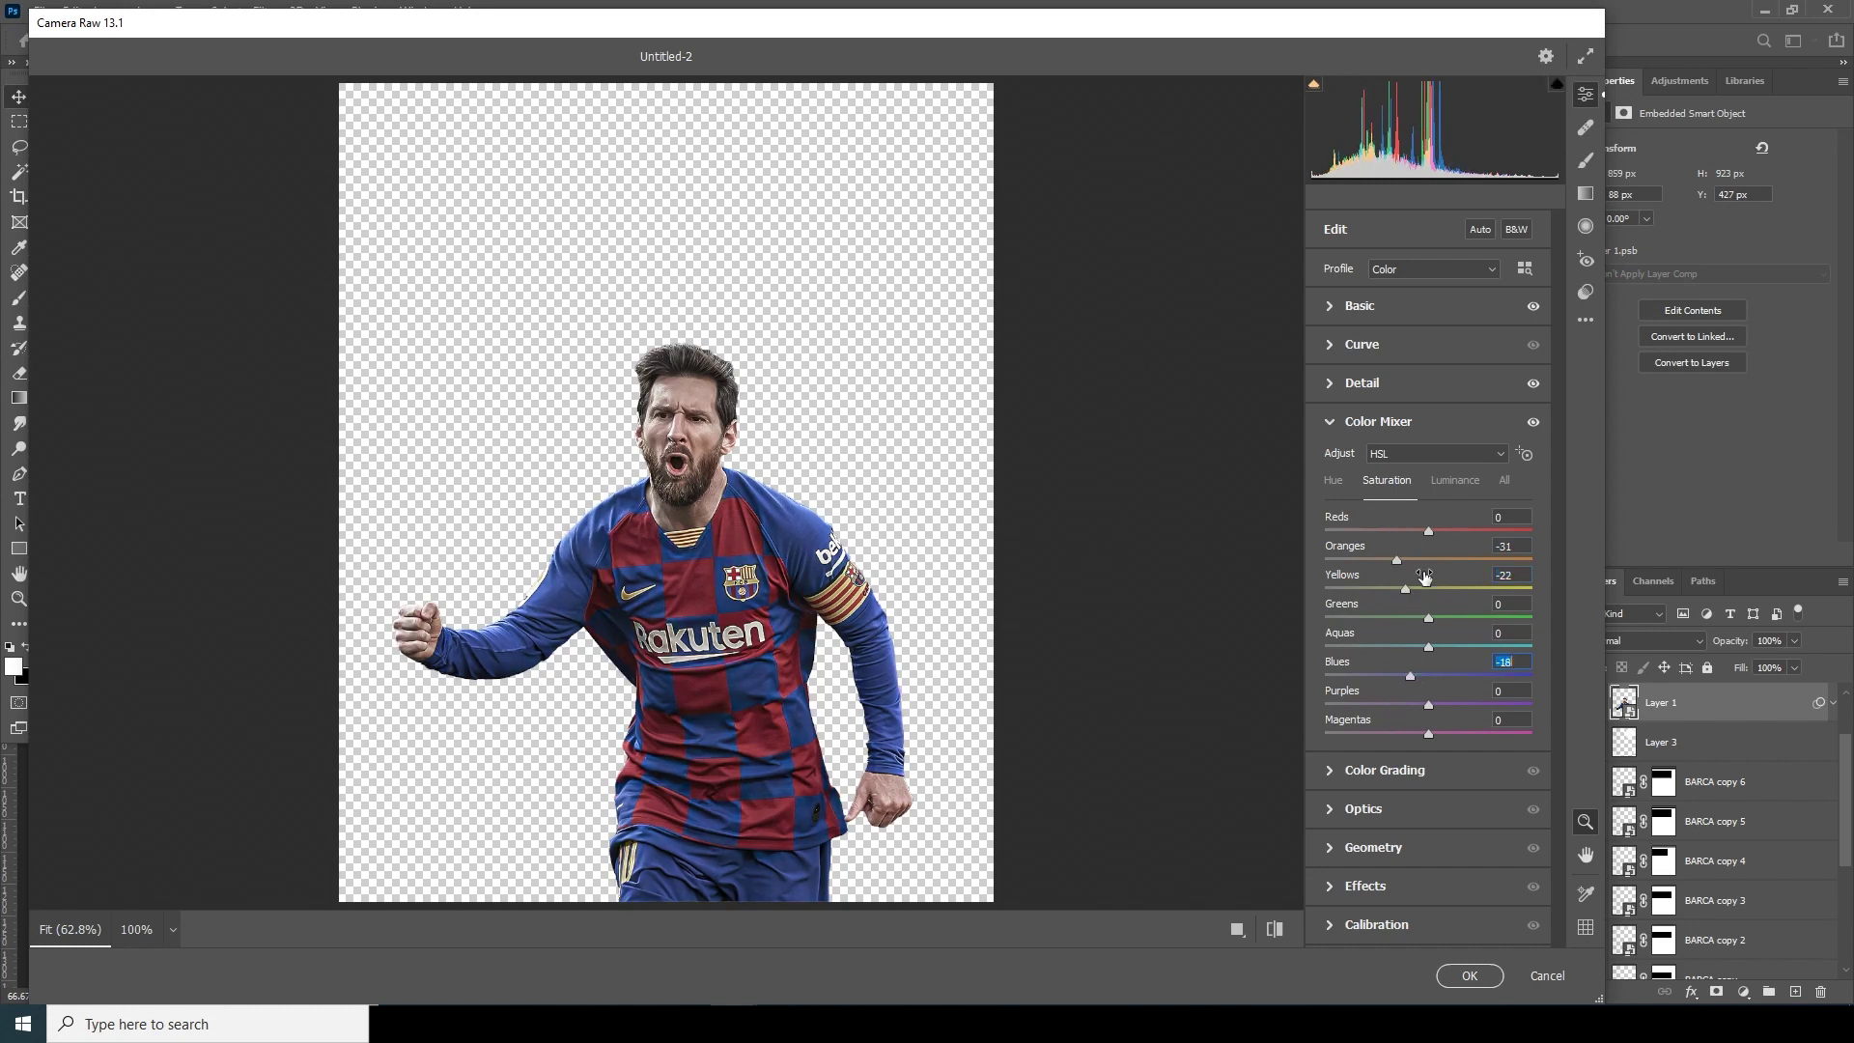
left_click_drag(1429, 531, 1443, 529)
Darken luminance of Reds to -8 and Blues to -21
left_click(1452, 481)
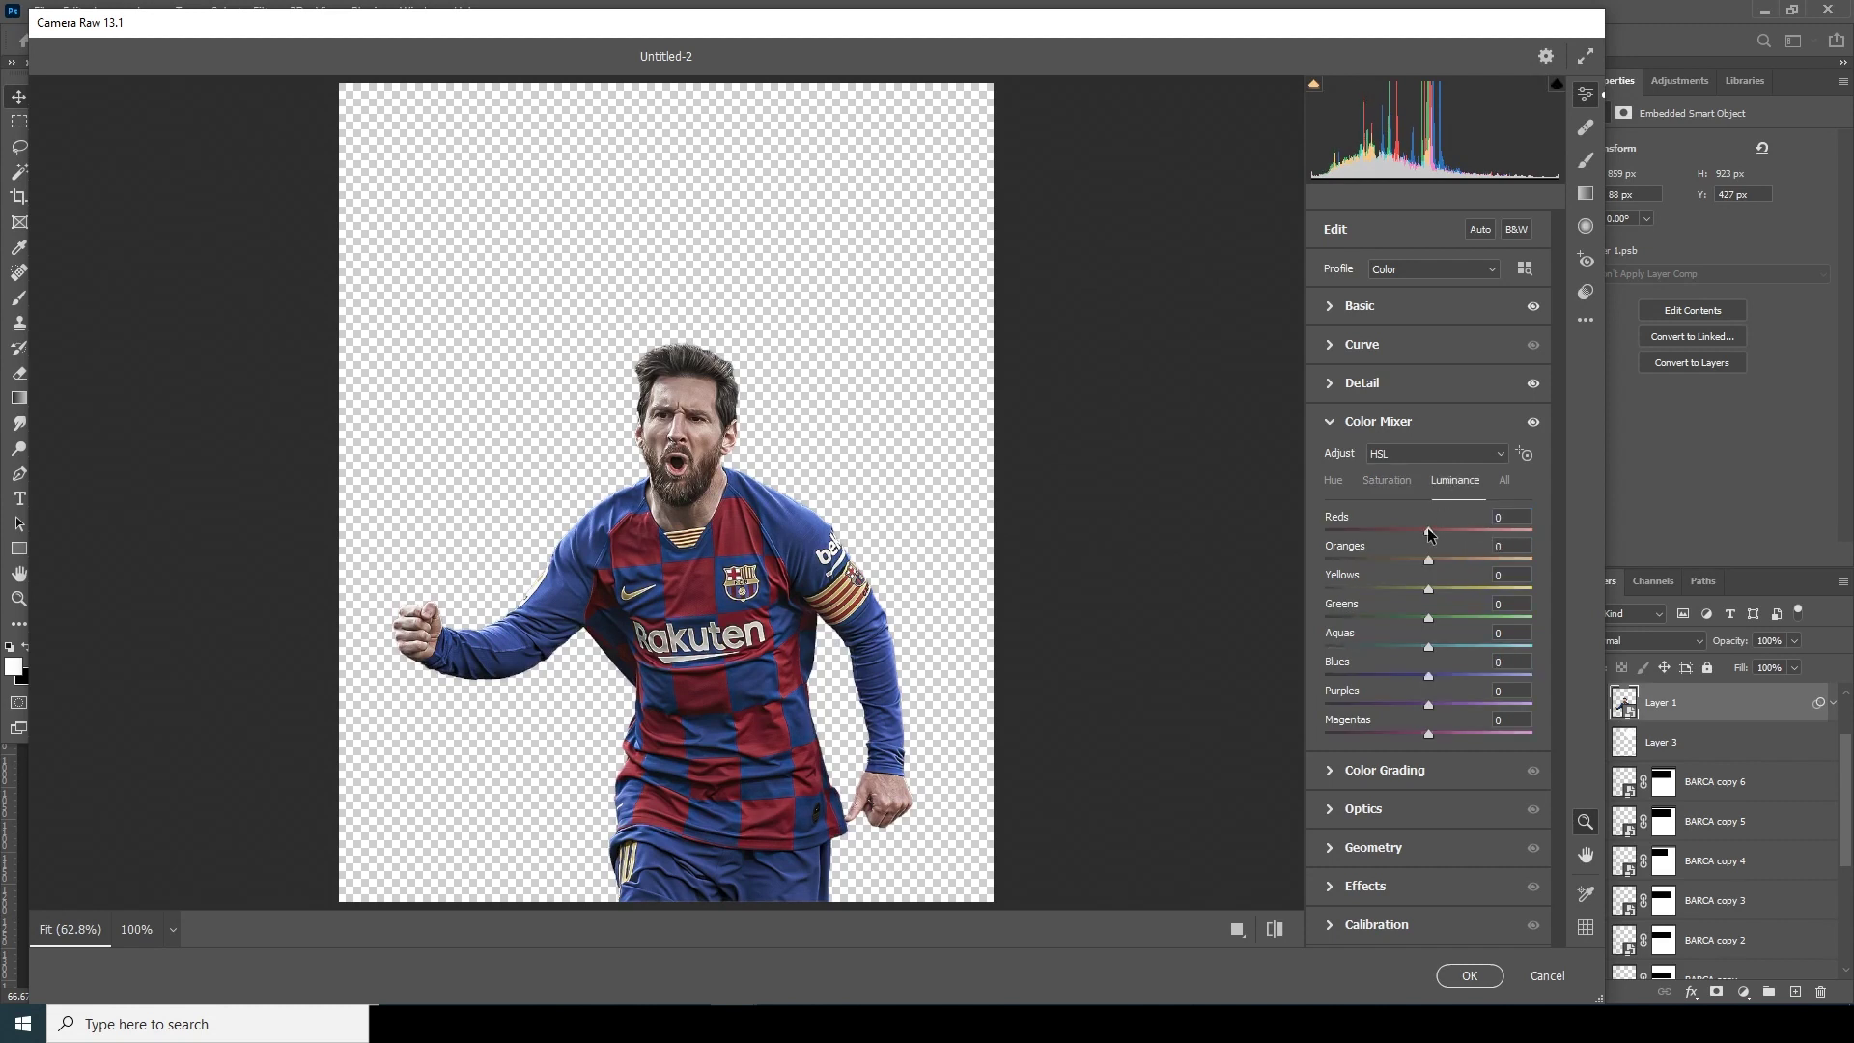
left_click_drag(1430, 533, 1420, 531)
left_click_drag(1429, 676, 1406, 682)
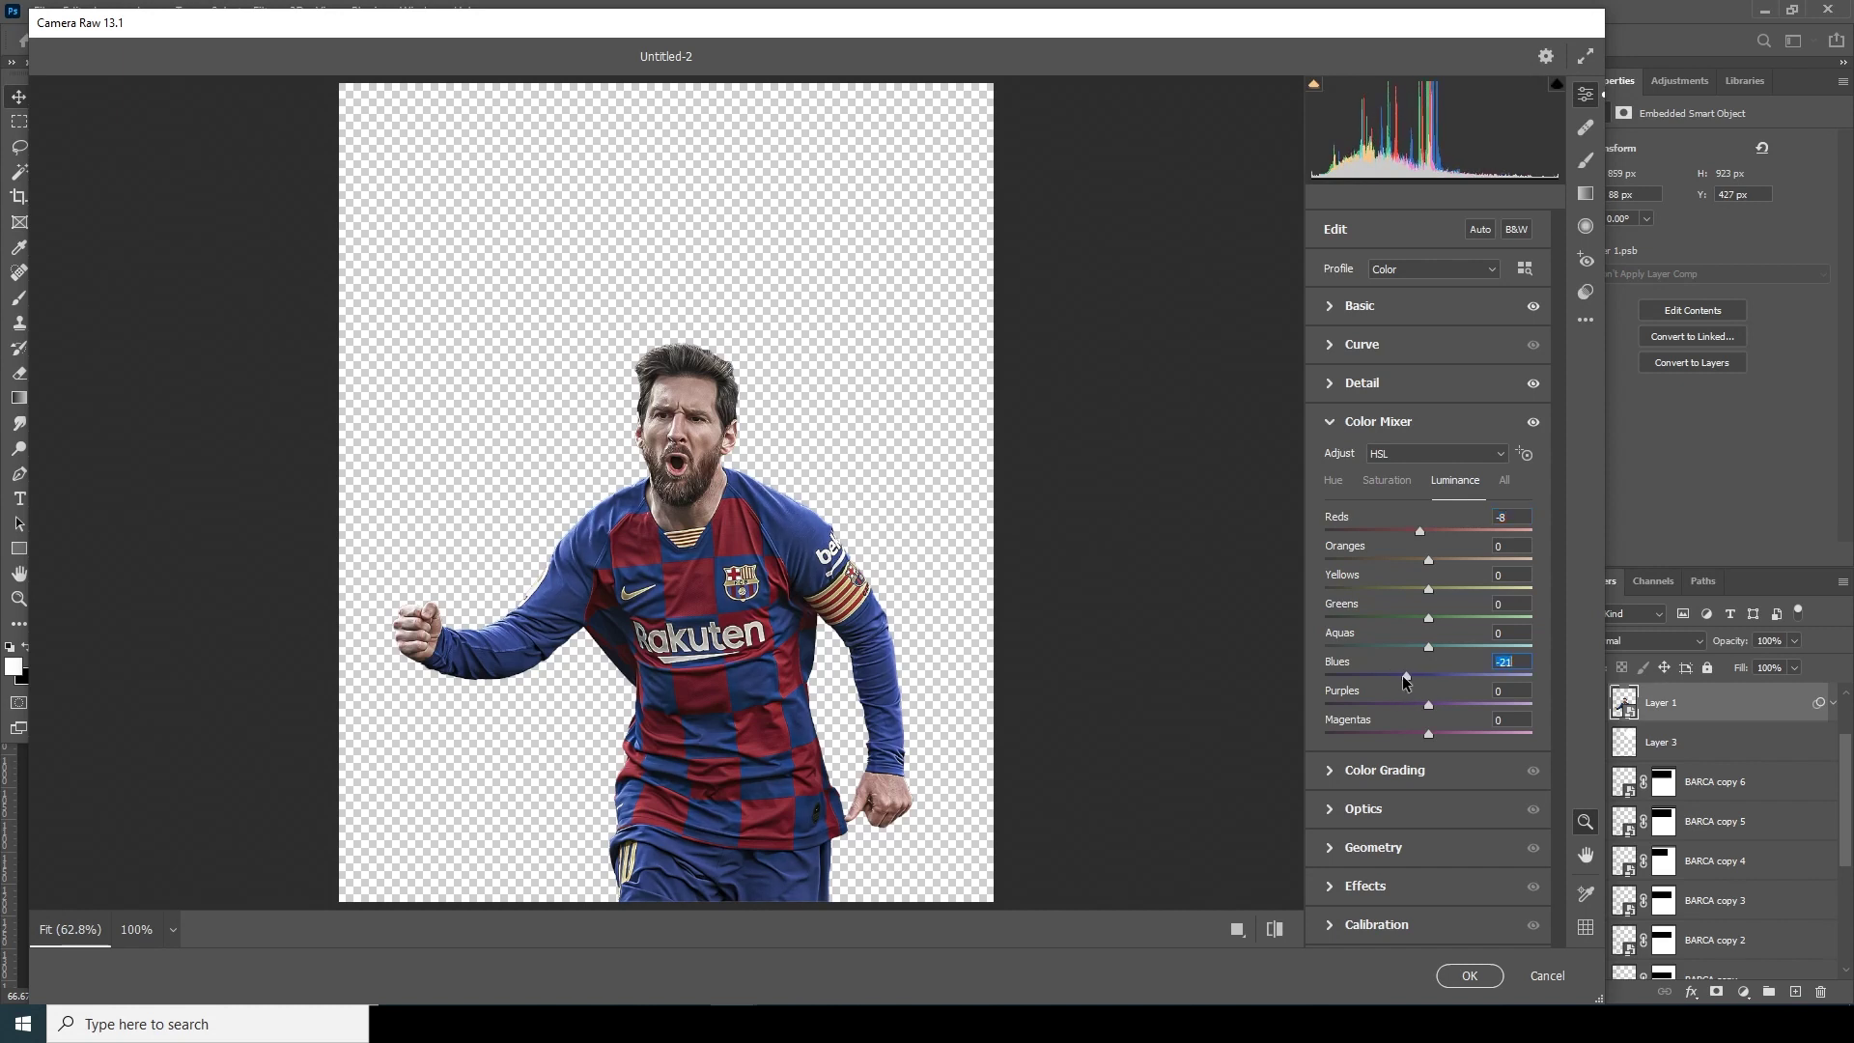
left_click(1337, 483)
left_click(1375, 483)
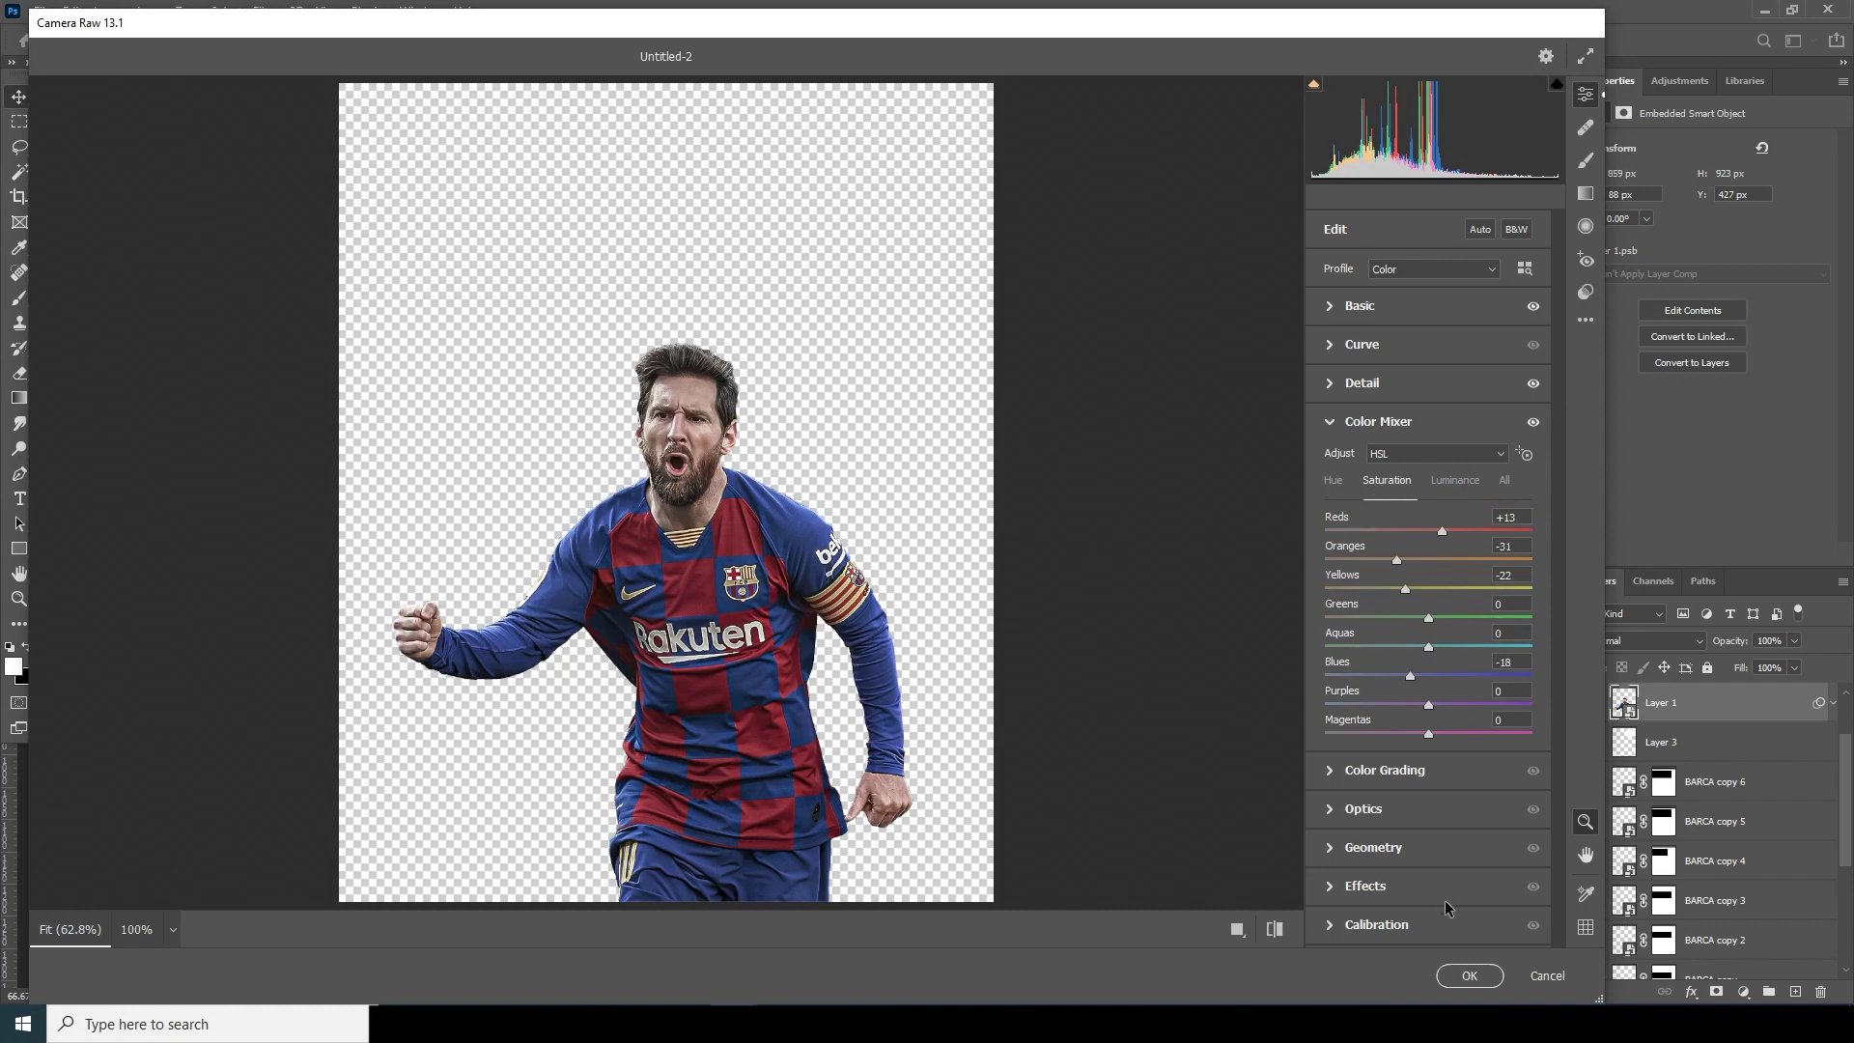
left_click(1332, 307)
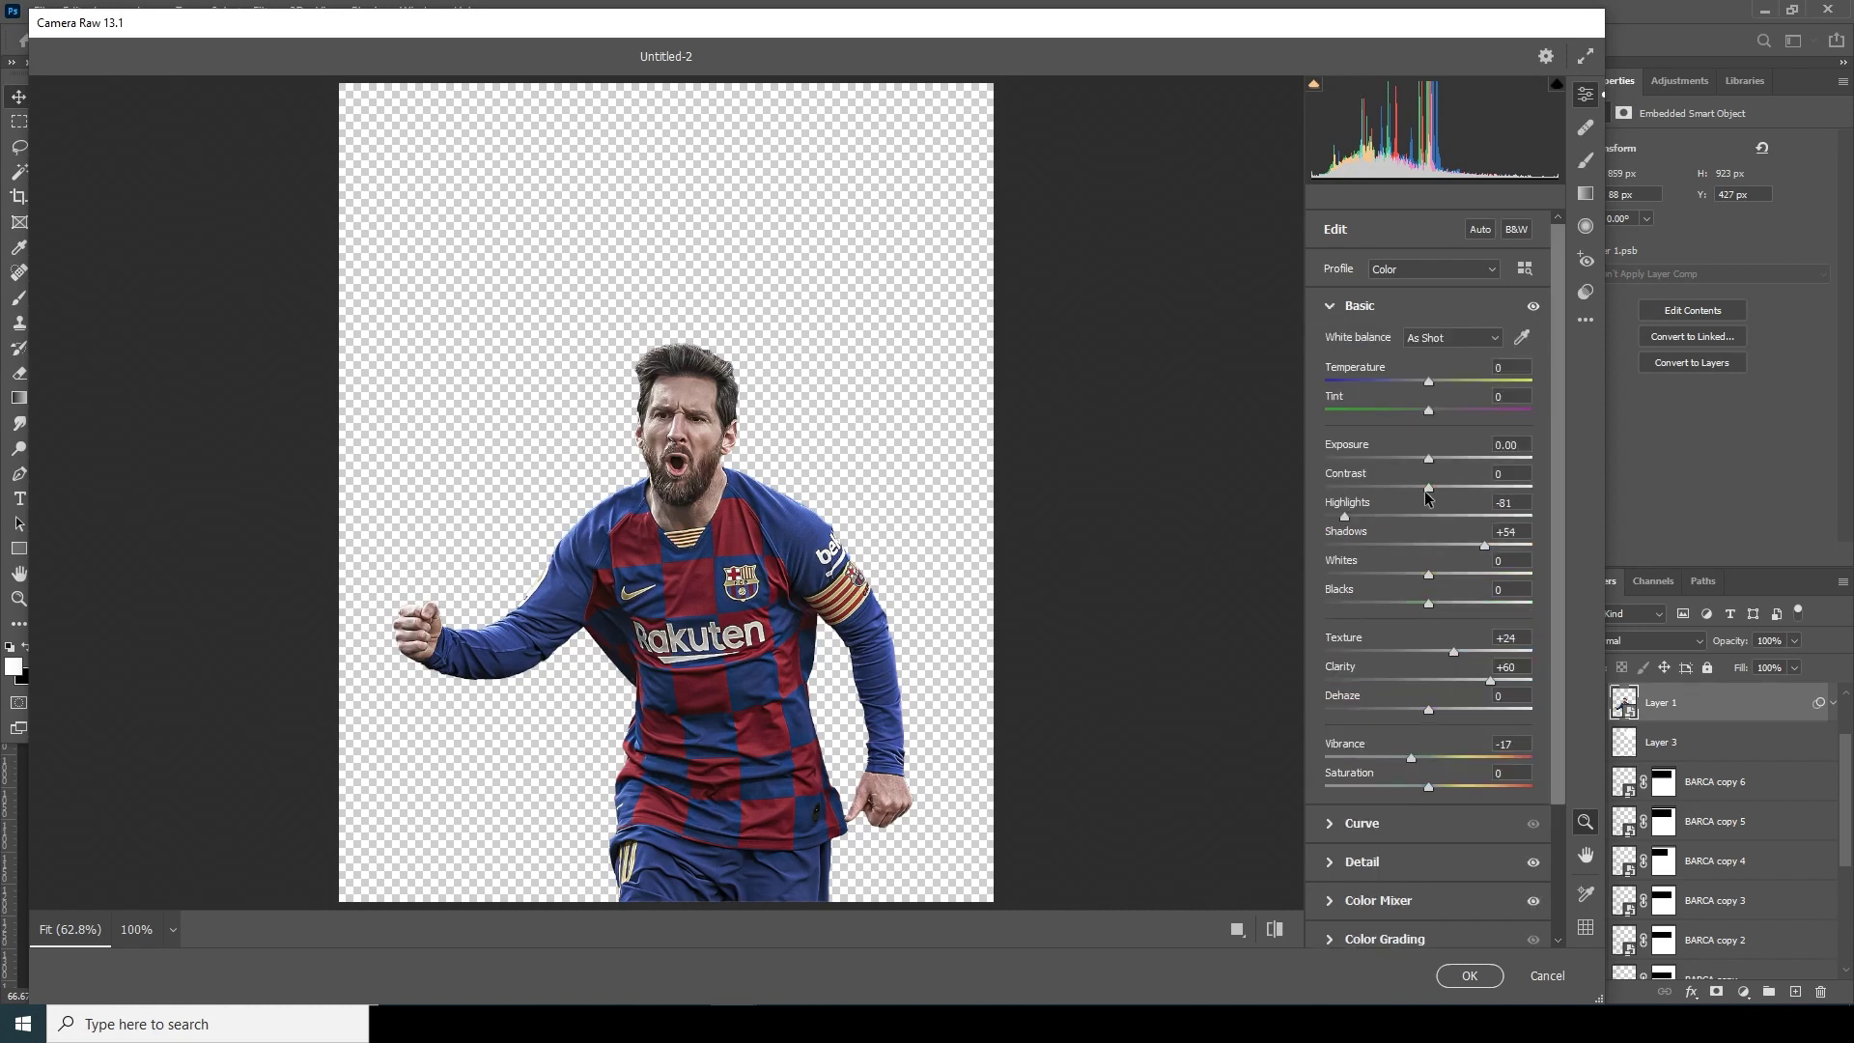
Retune to Highlights -100, Shadows +51, Texture +30, Clarity +64 and confirm the filter with OK
left_click_drag(1342, 516, 1287, 518)
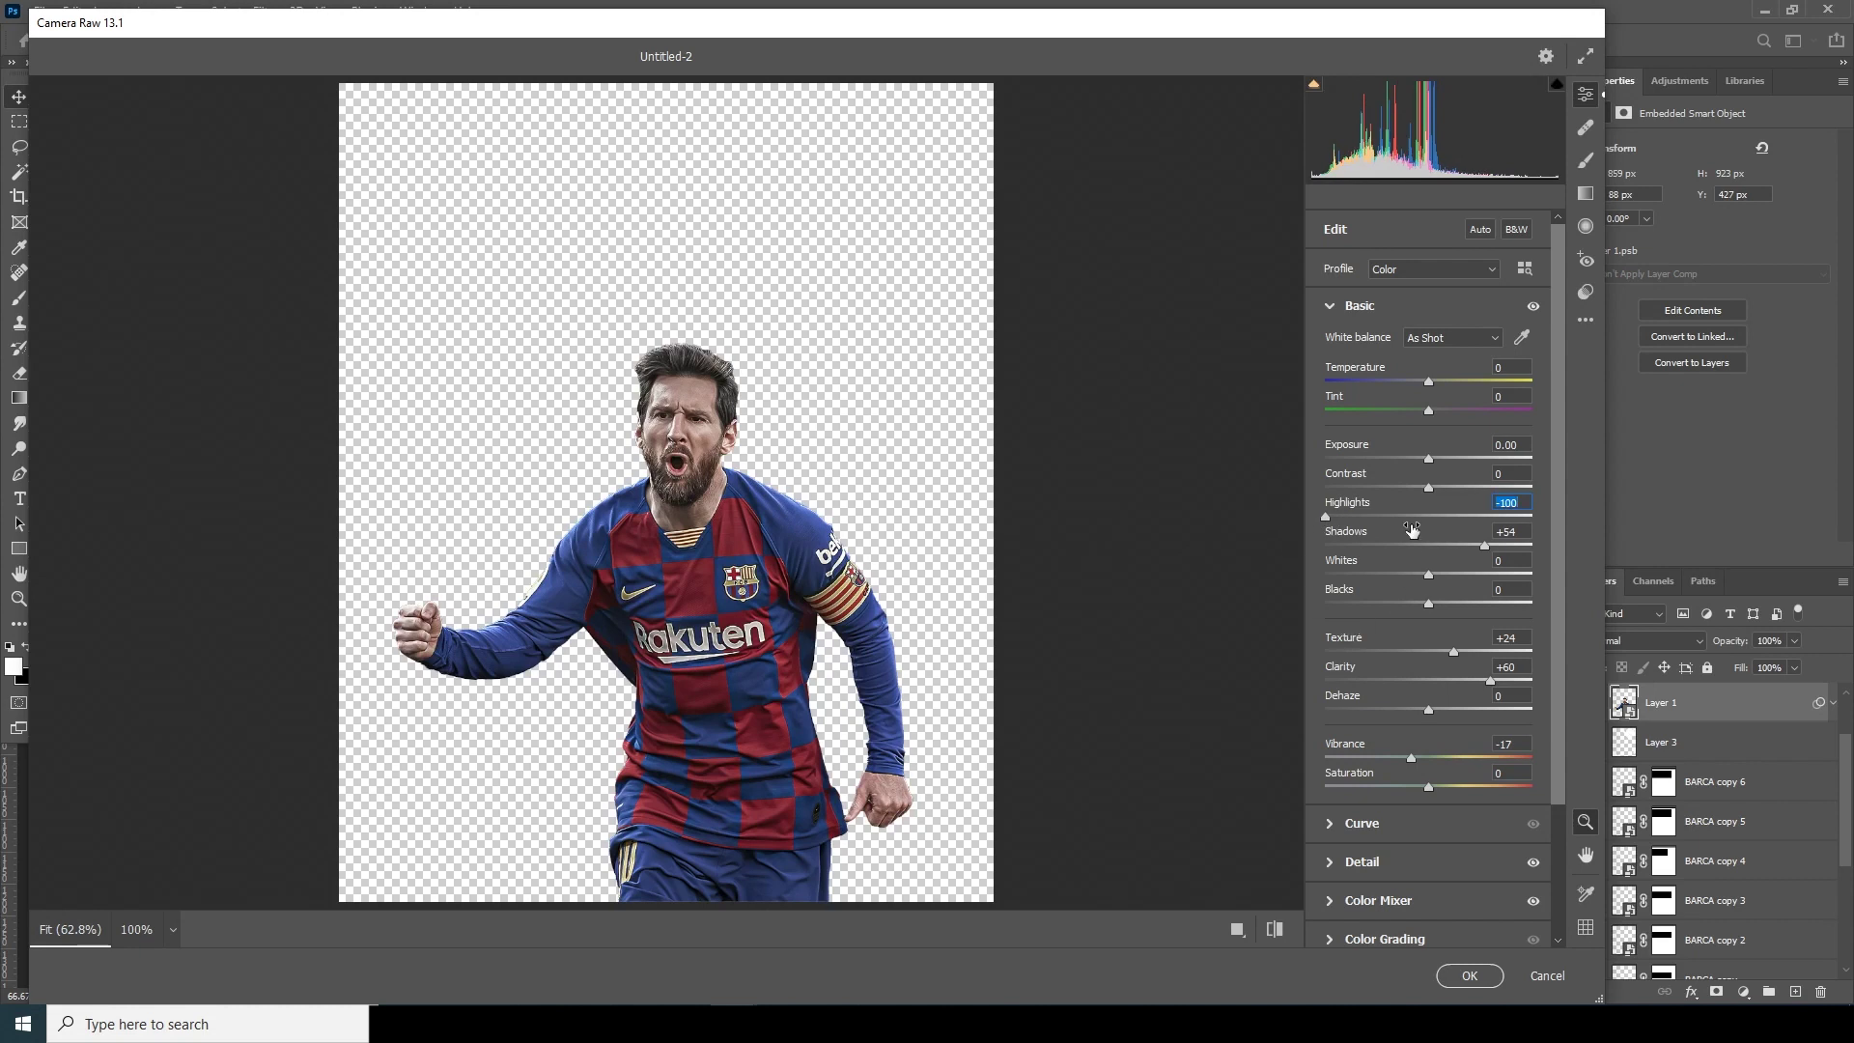
left_click_drag(1480, 541, 1476, 541)
left_click_drag(1489, 676, 1463, 651)
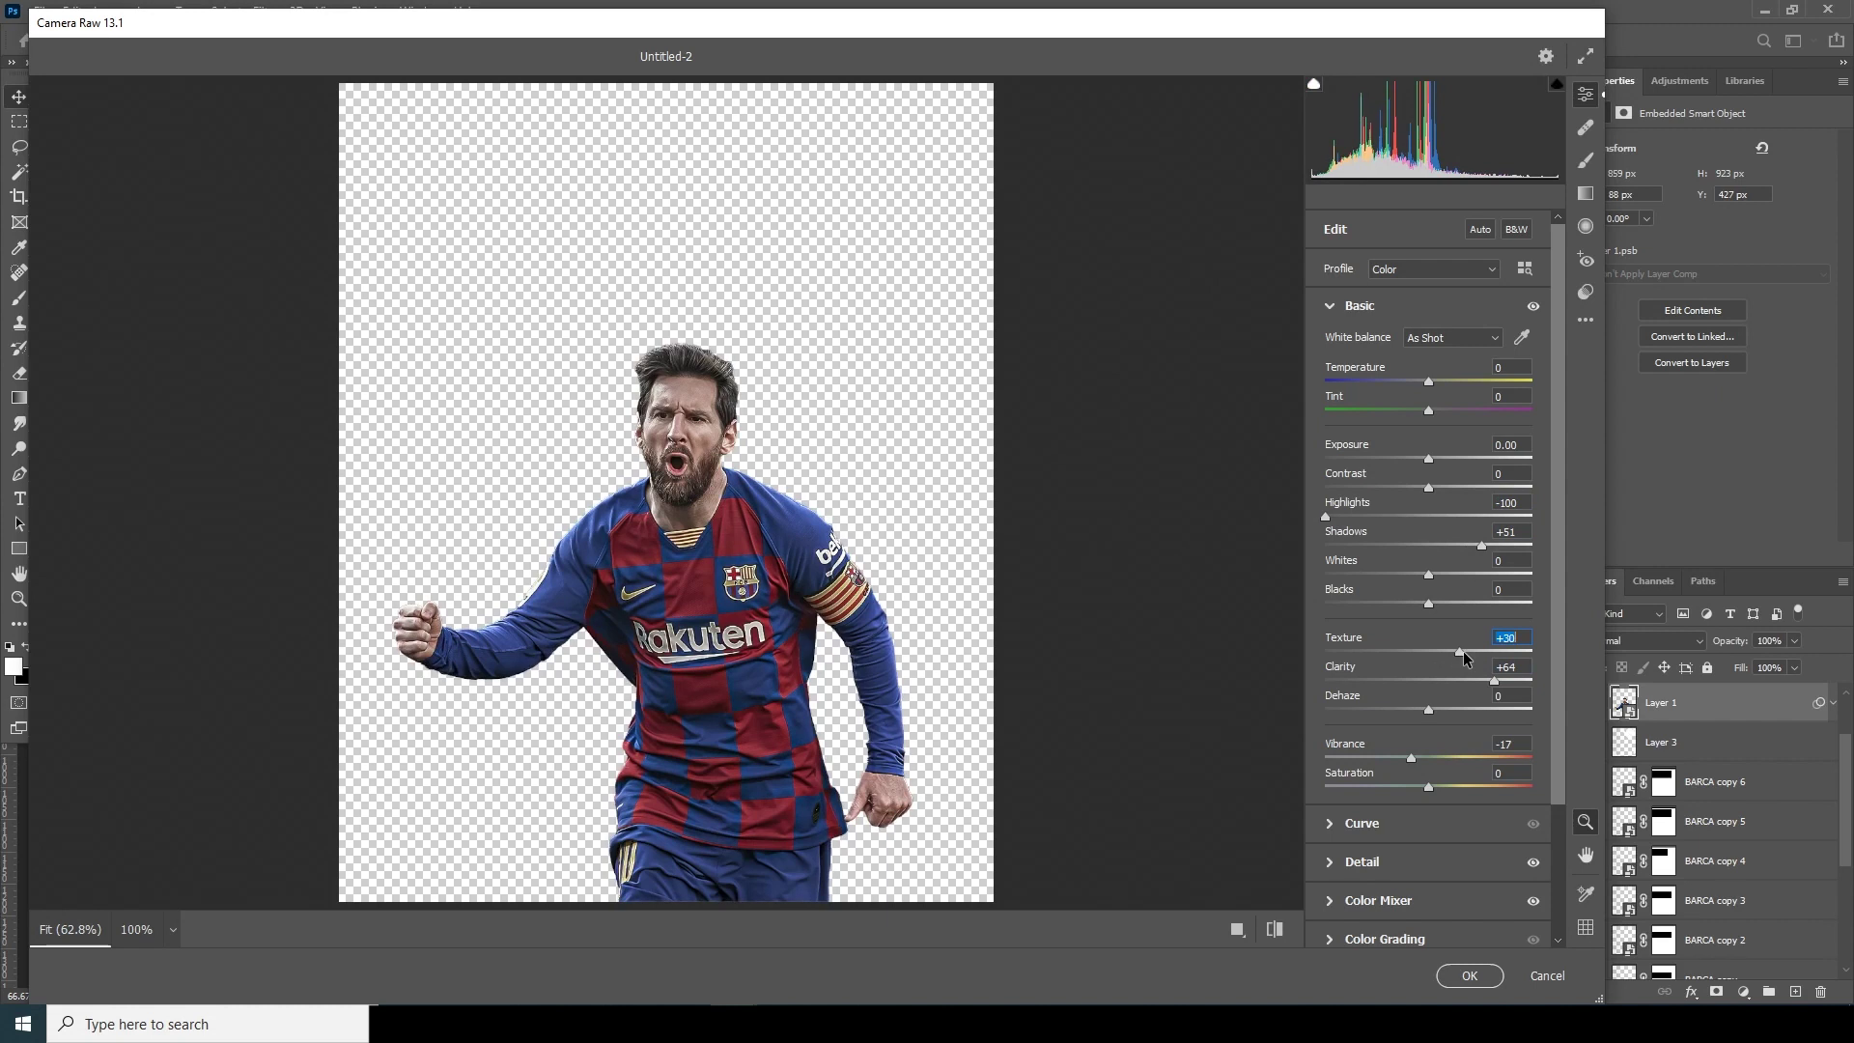
left_click(1468, 977)
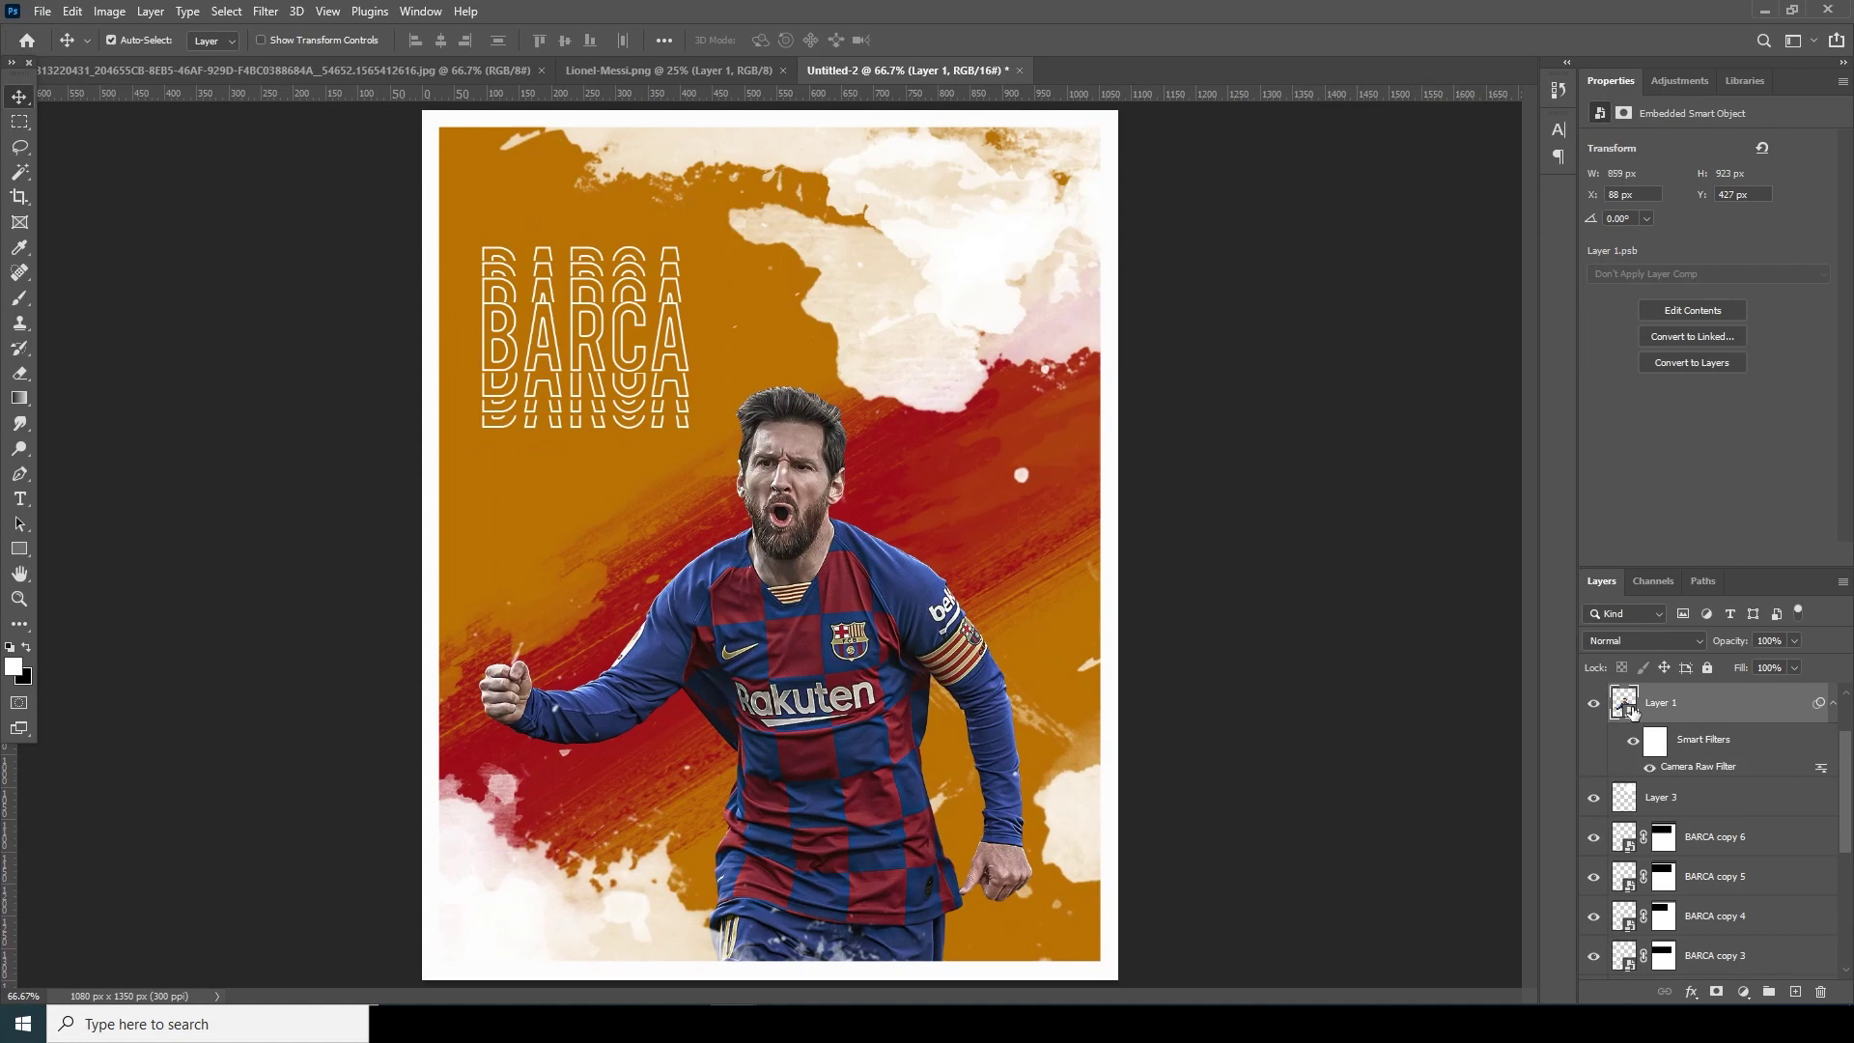
Duplicate the graded Layer 1 and hide the original Layer 1
key("ctrl+j")
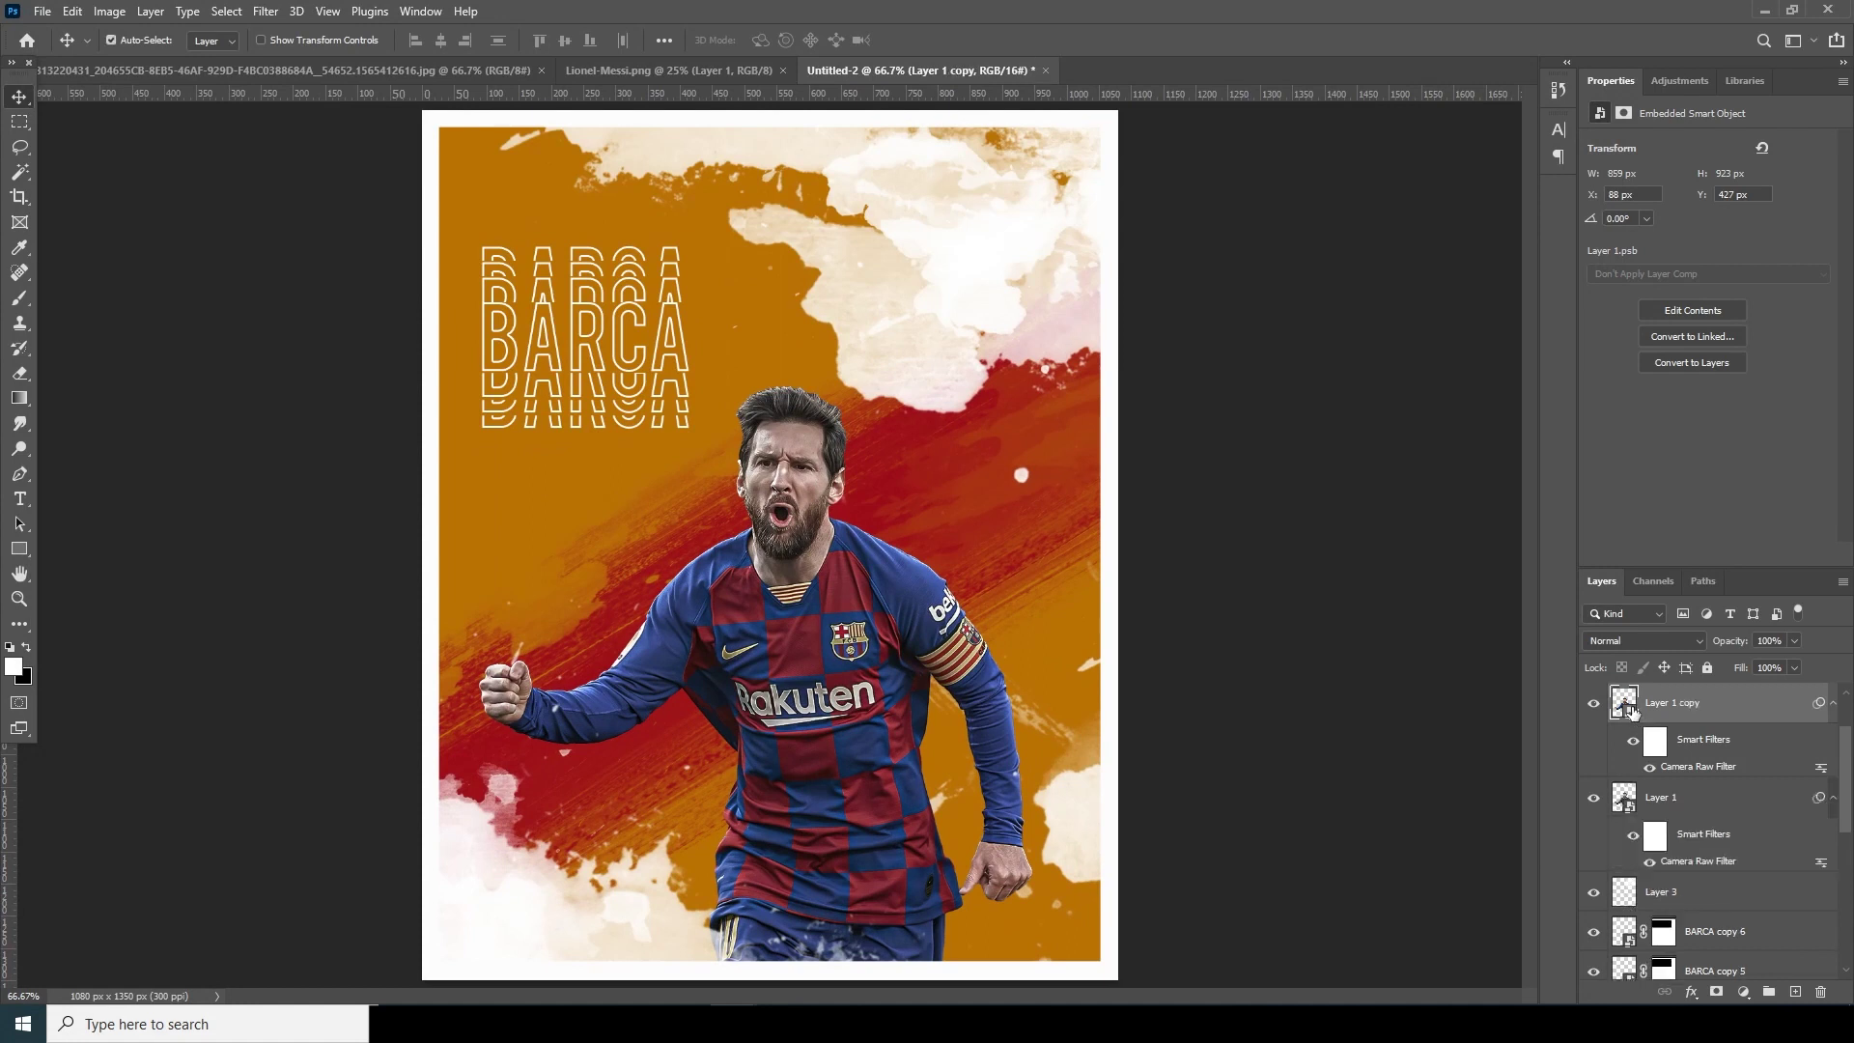
left_click(1595, 797)
left_click(228, 11)
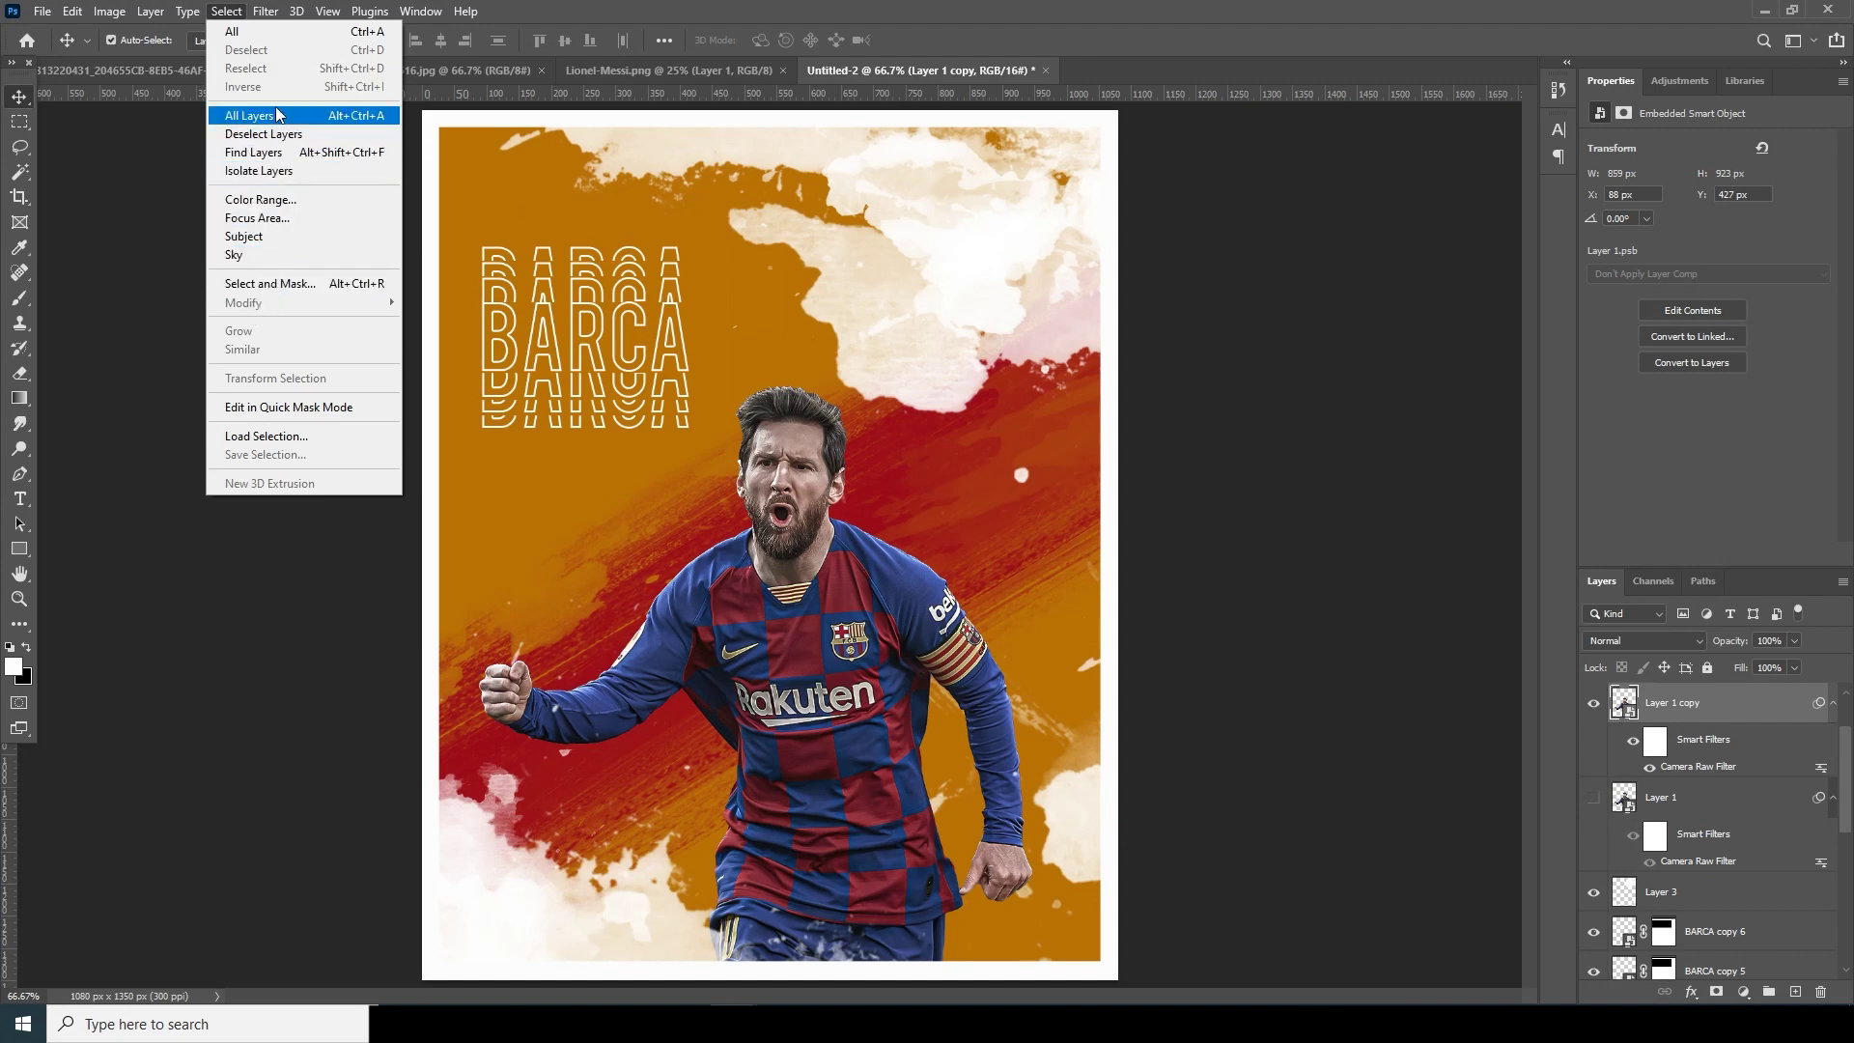
Select the player's skin with Color Range set to Skin Tones, Fuzziness 47
left_click(263, 197)
left_click_drag(526, 156, 409, 153)
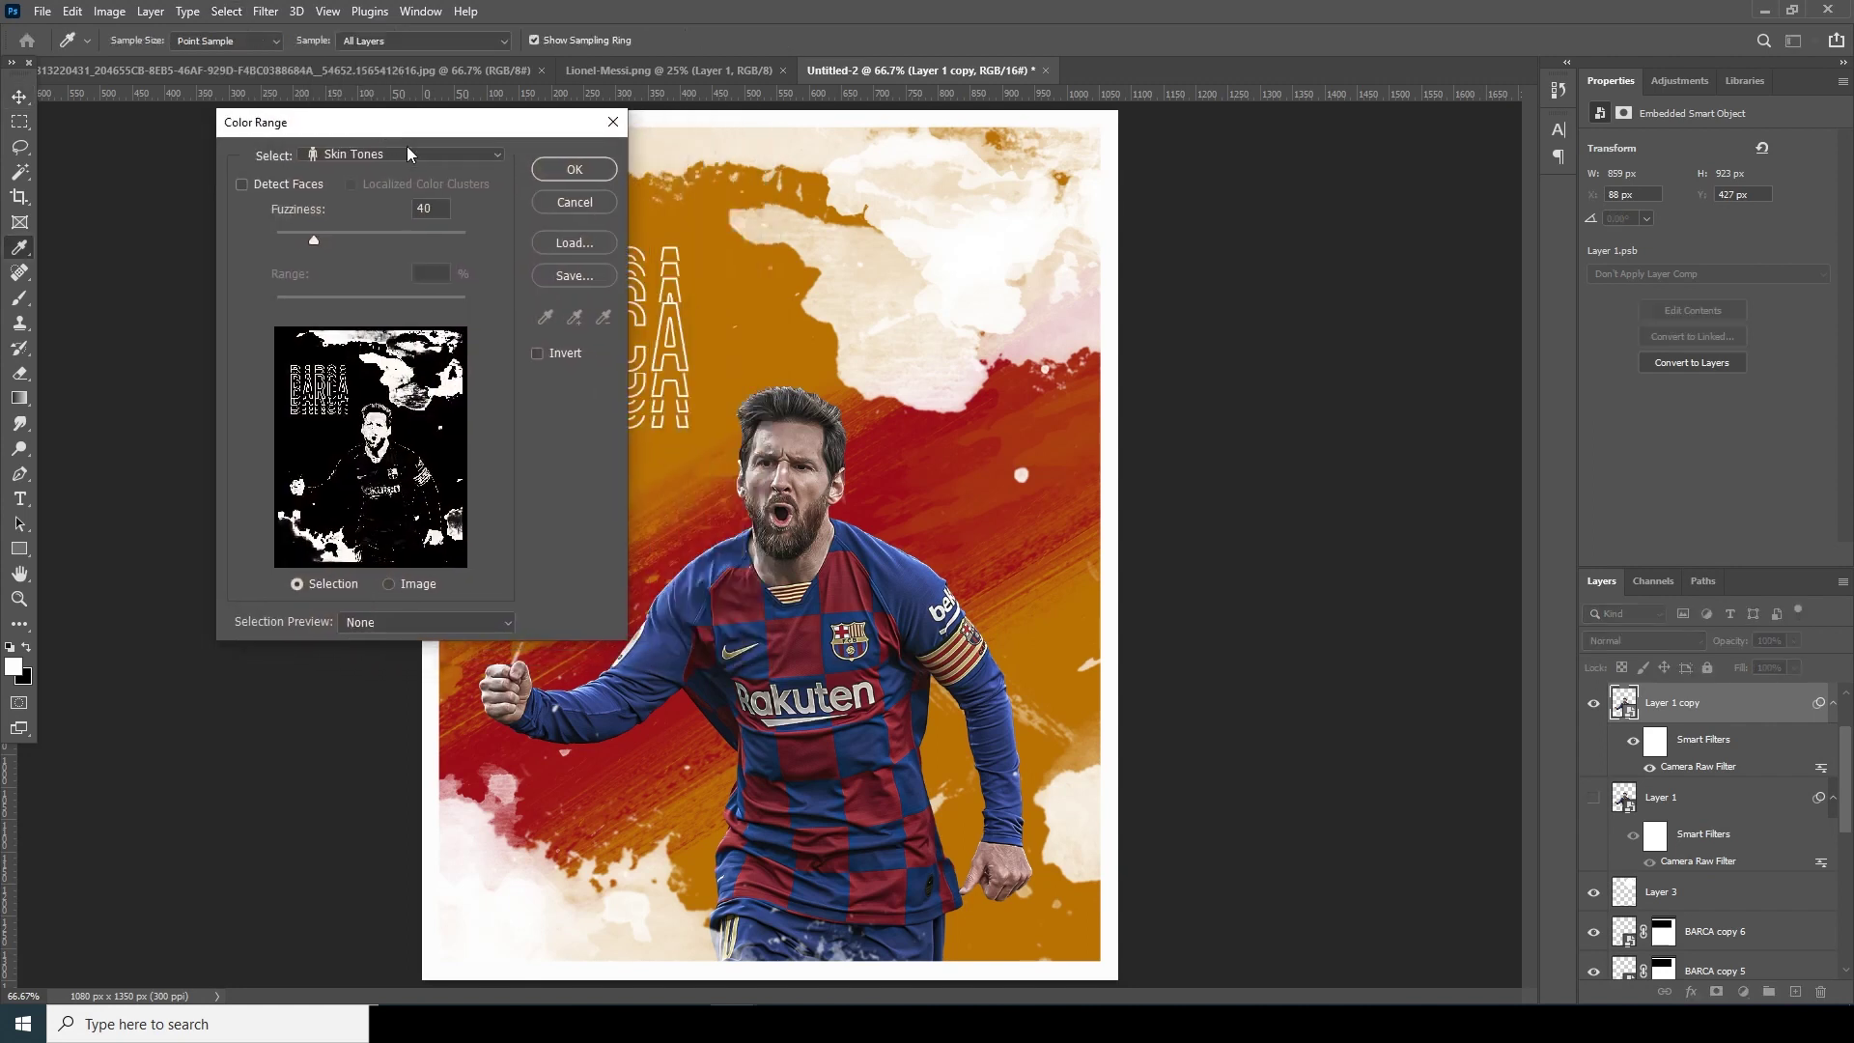
left_click(495, 155)
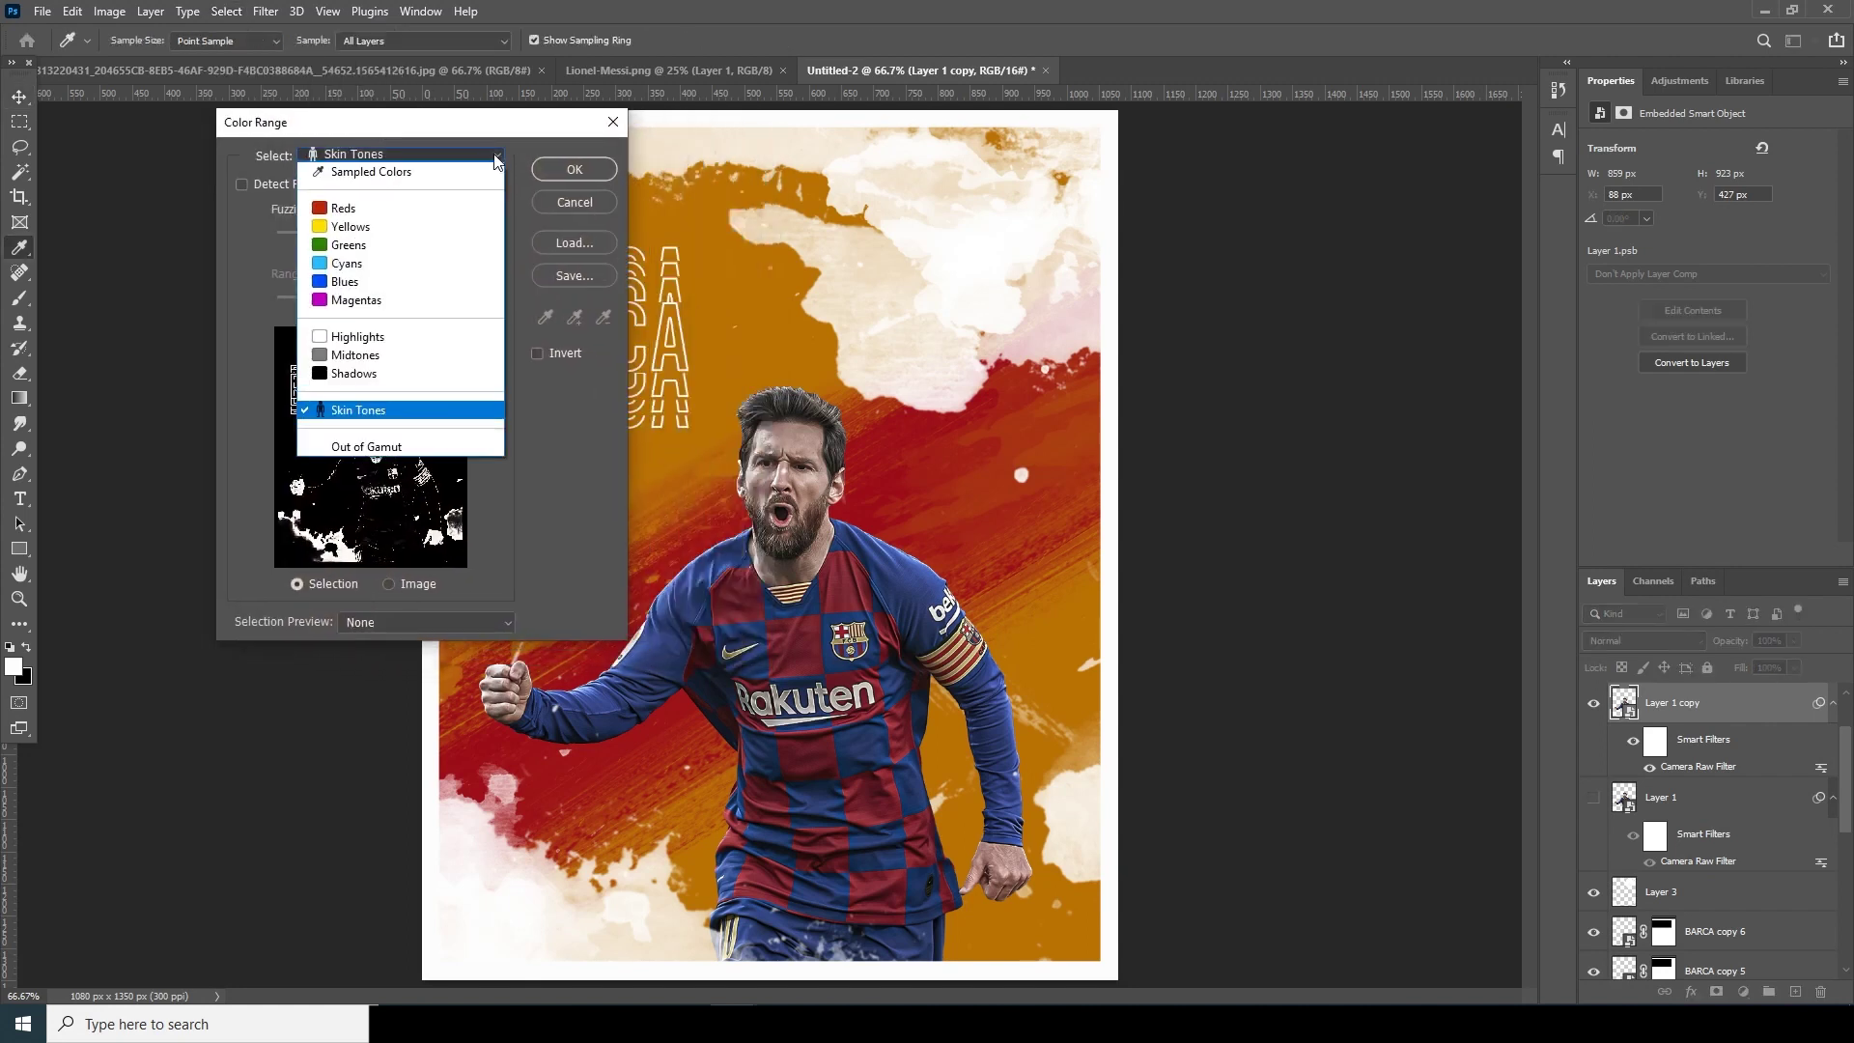
left_click(373, 411)
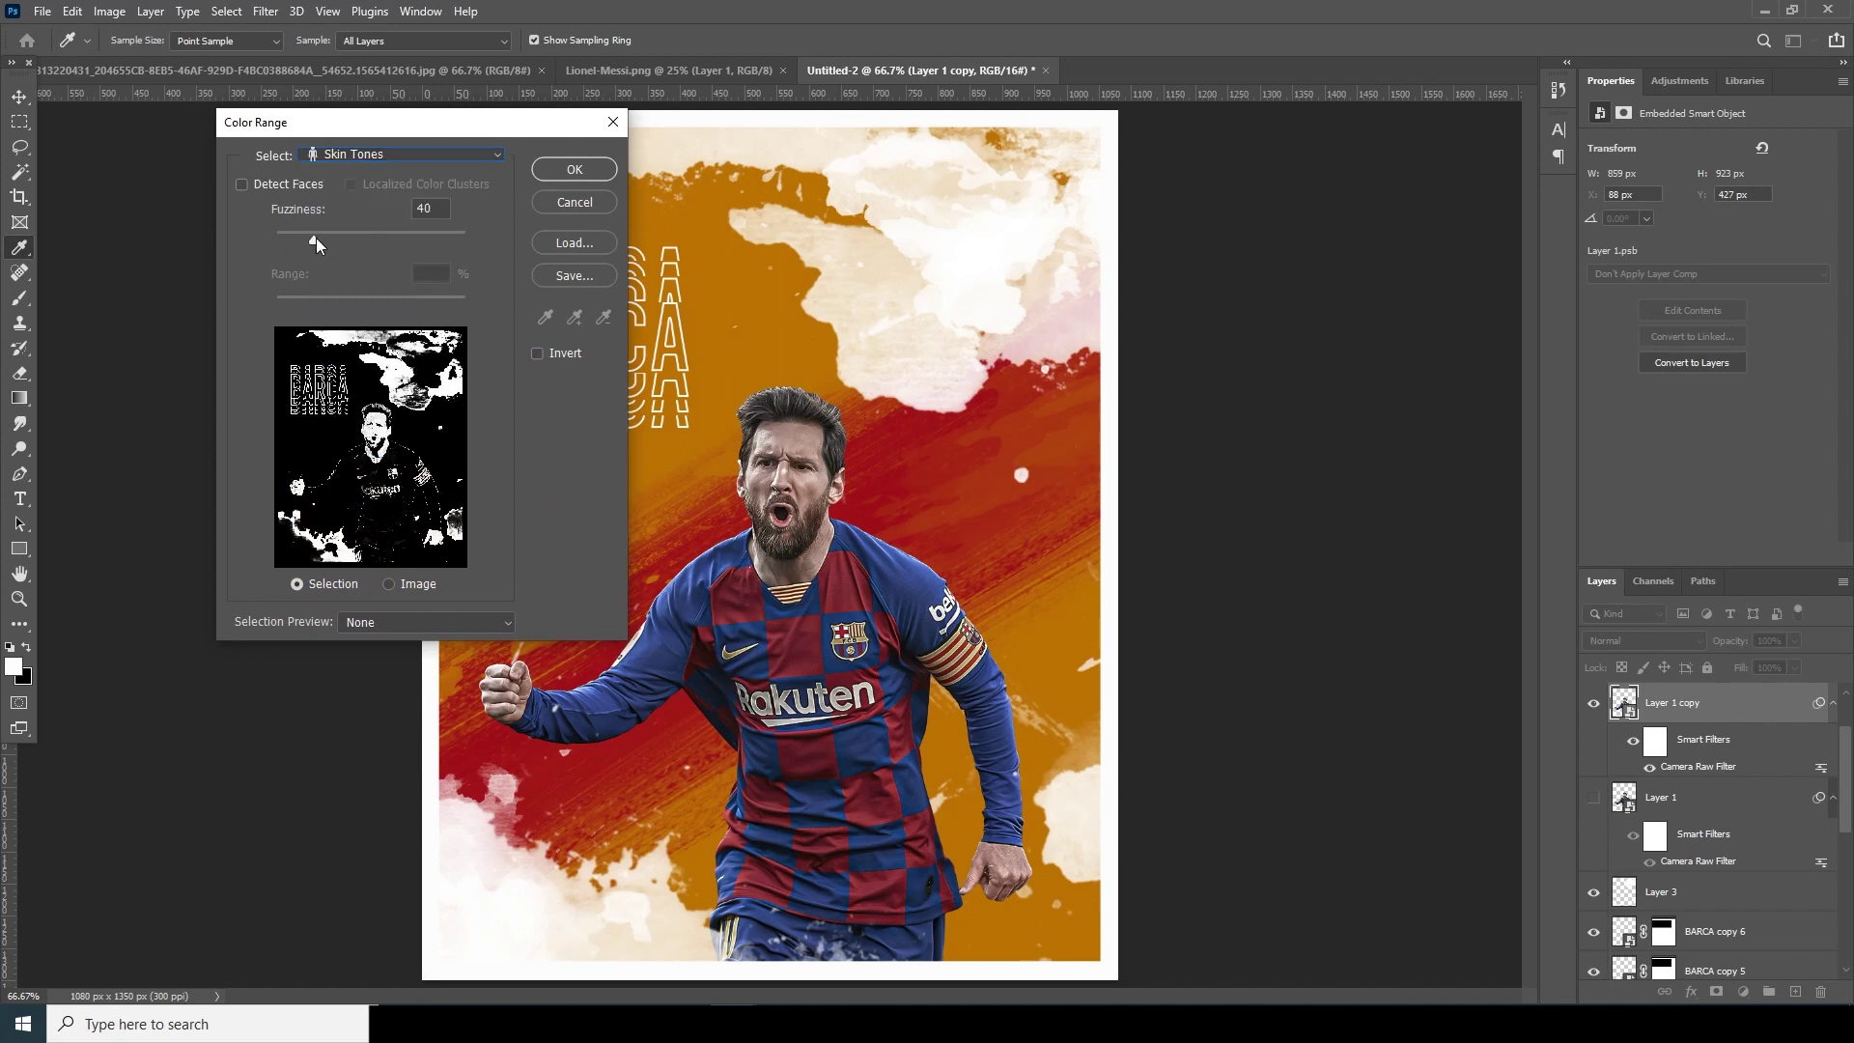
left_click_drag(315, 238, 322, 239)
left_click(574, 170)
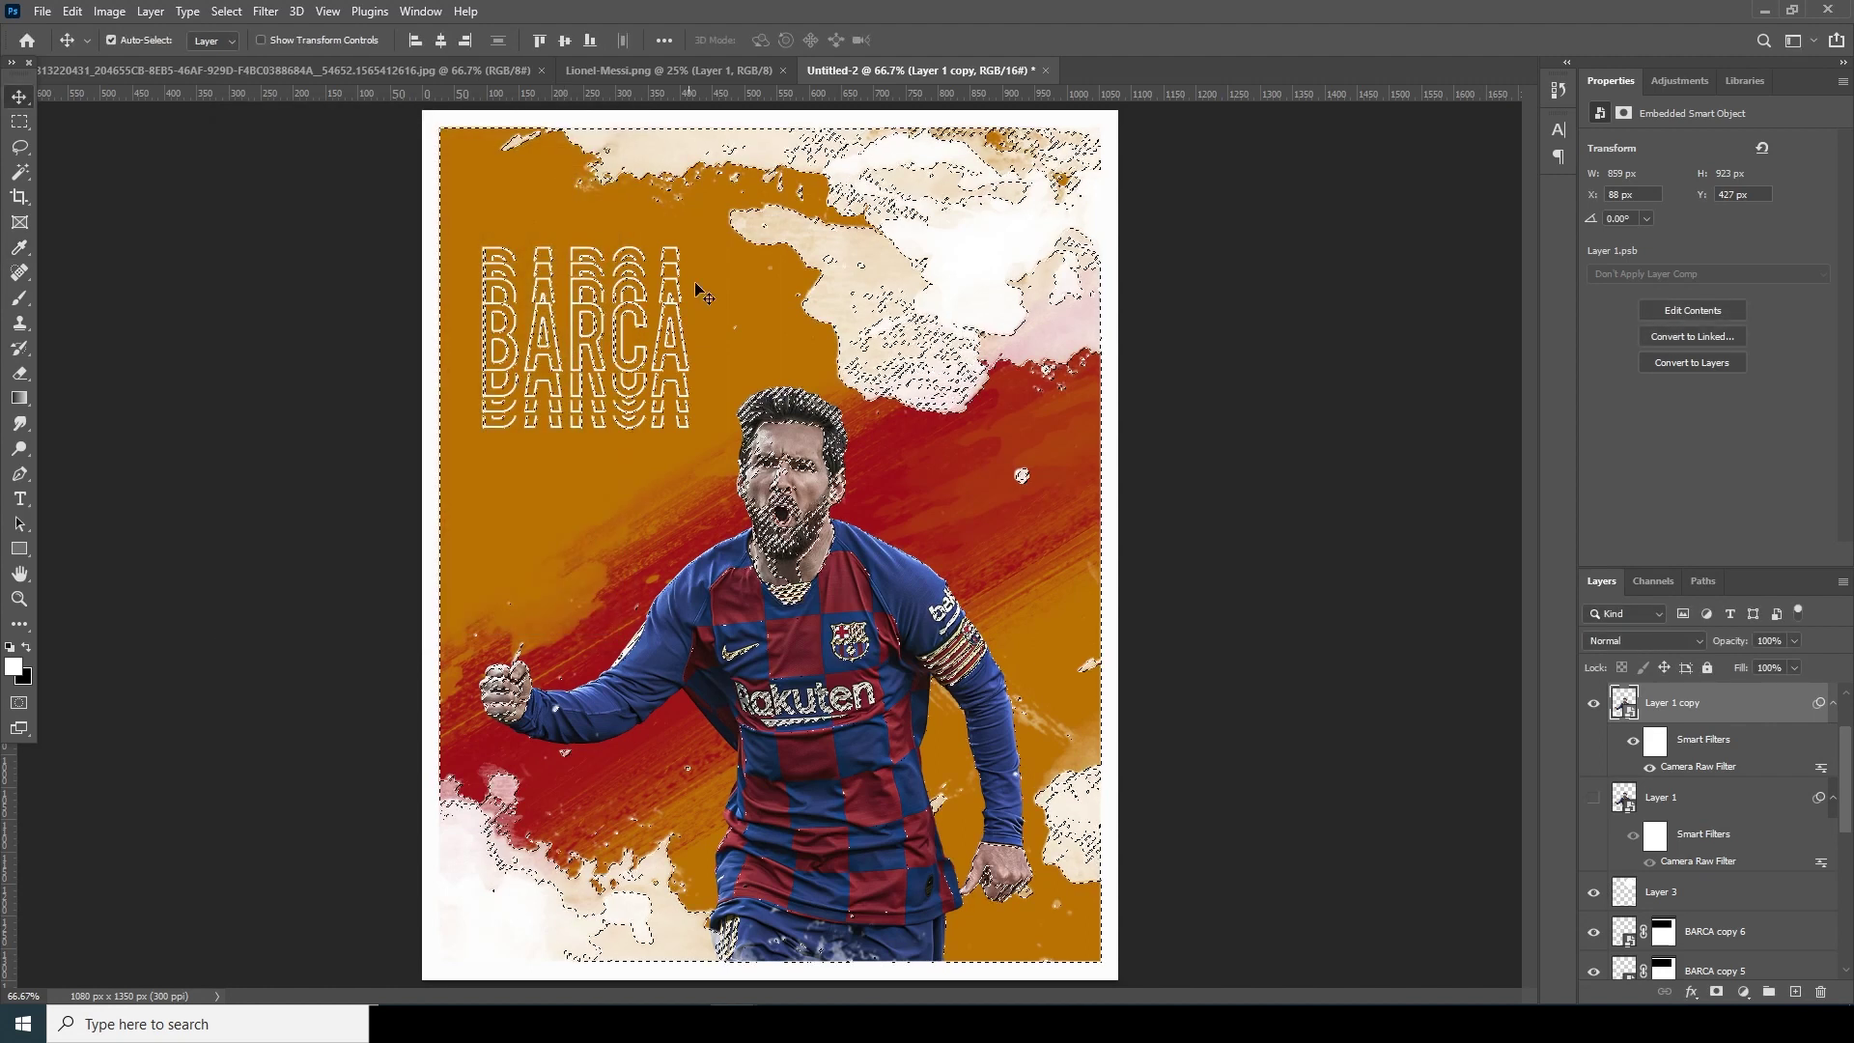
Turn the skin selection into a mask on Layer 1 copy and feather it 2.9 px
left_click(1716, 992)
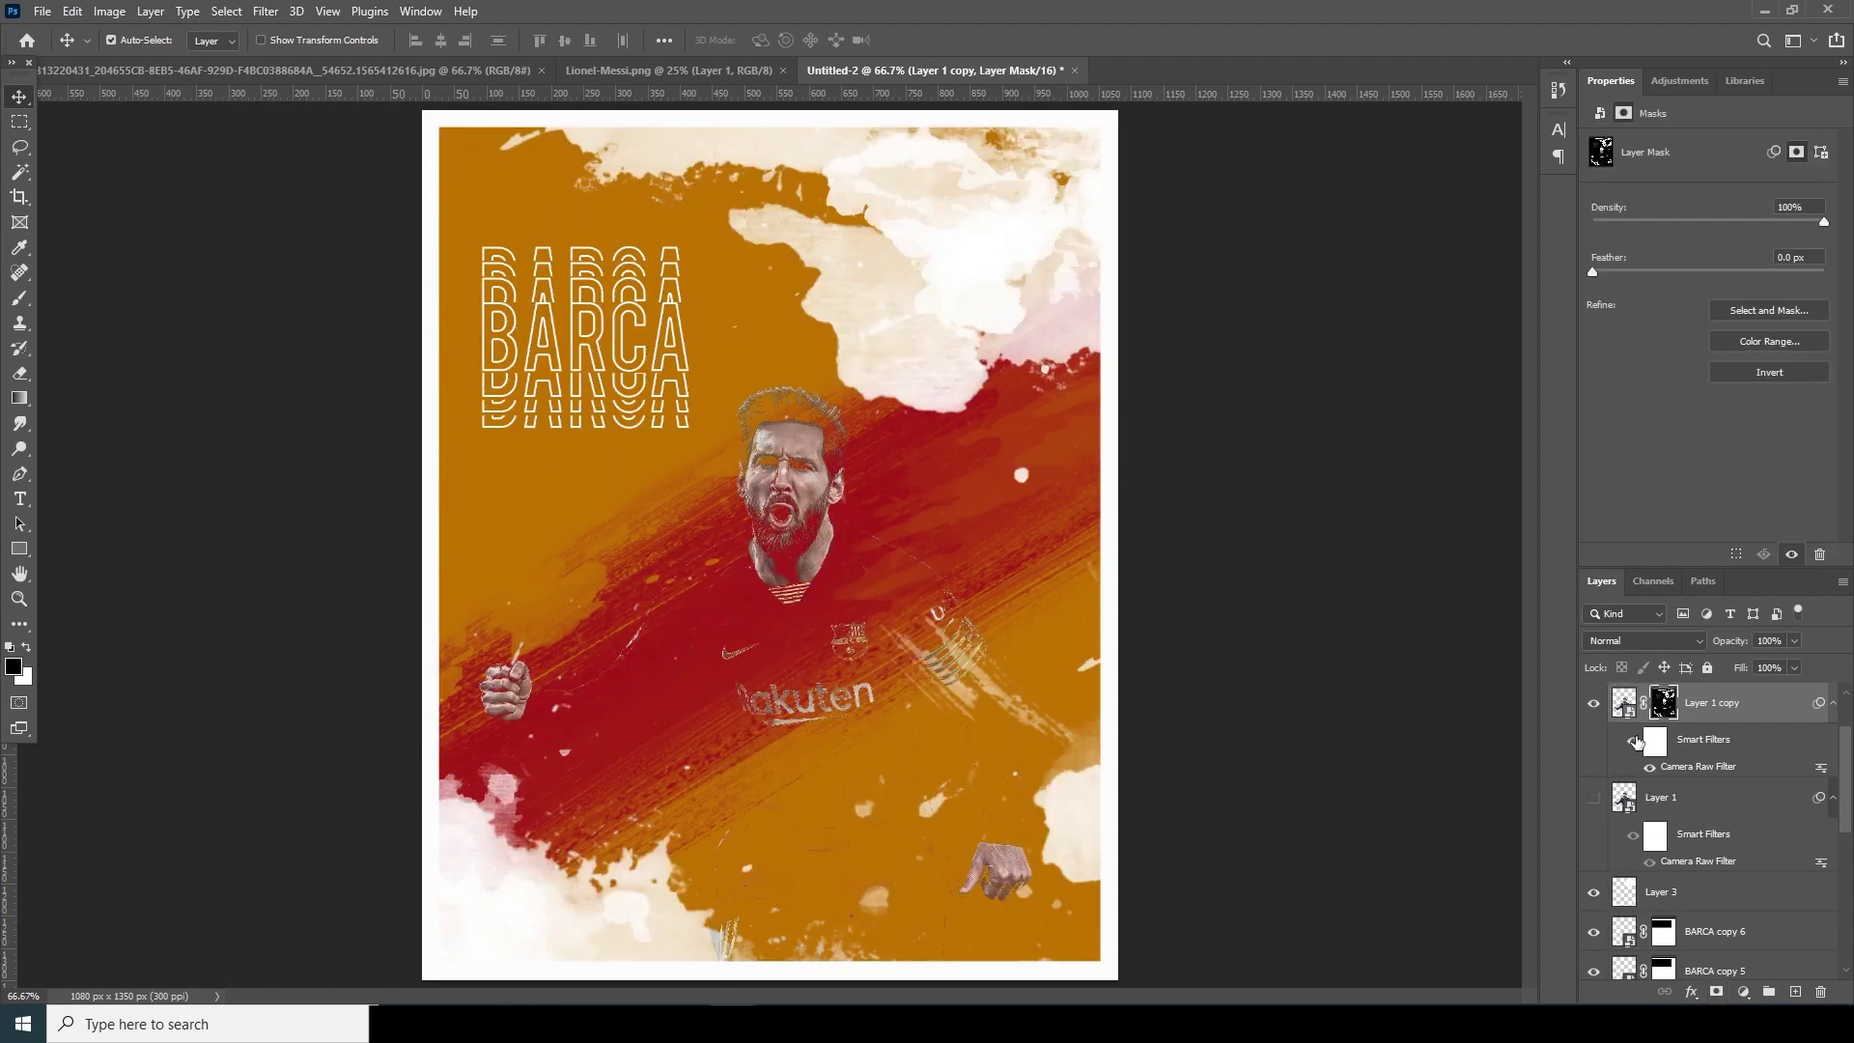
left_click(1627, 706)
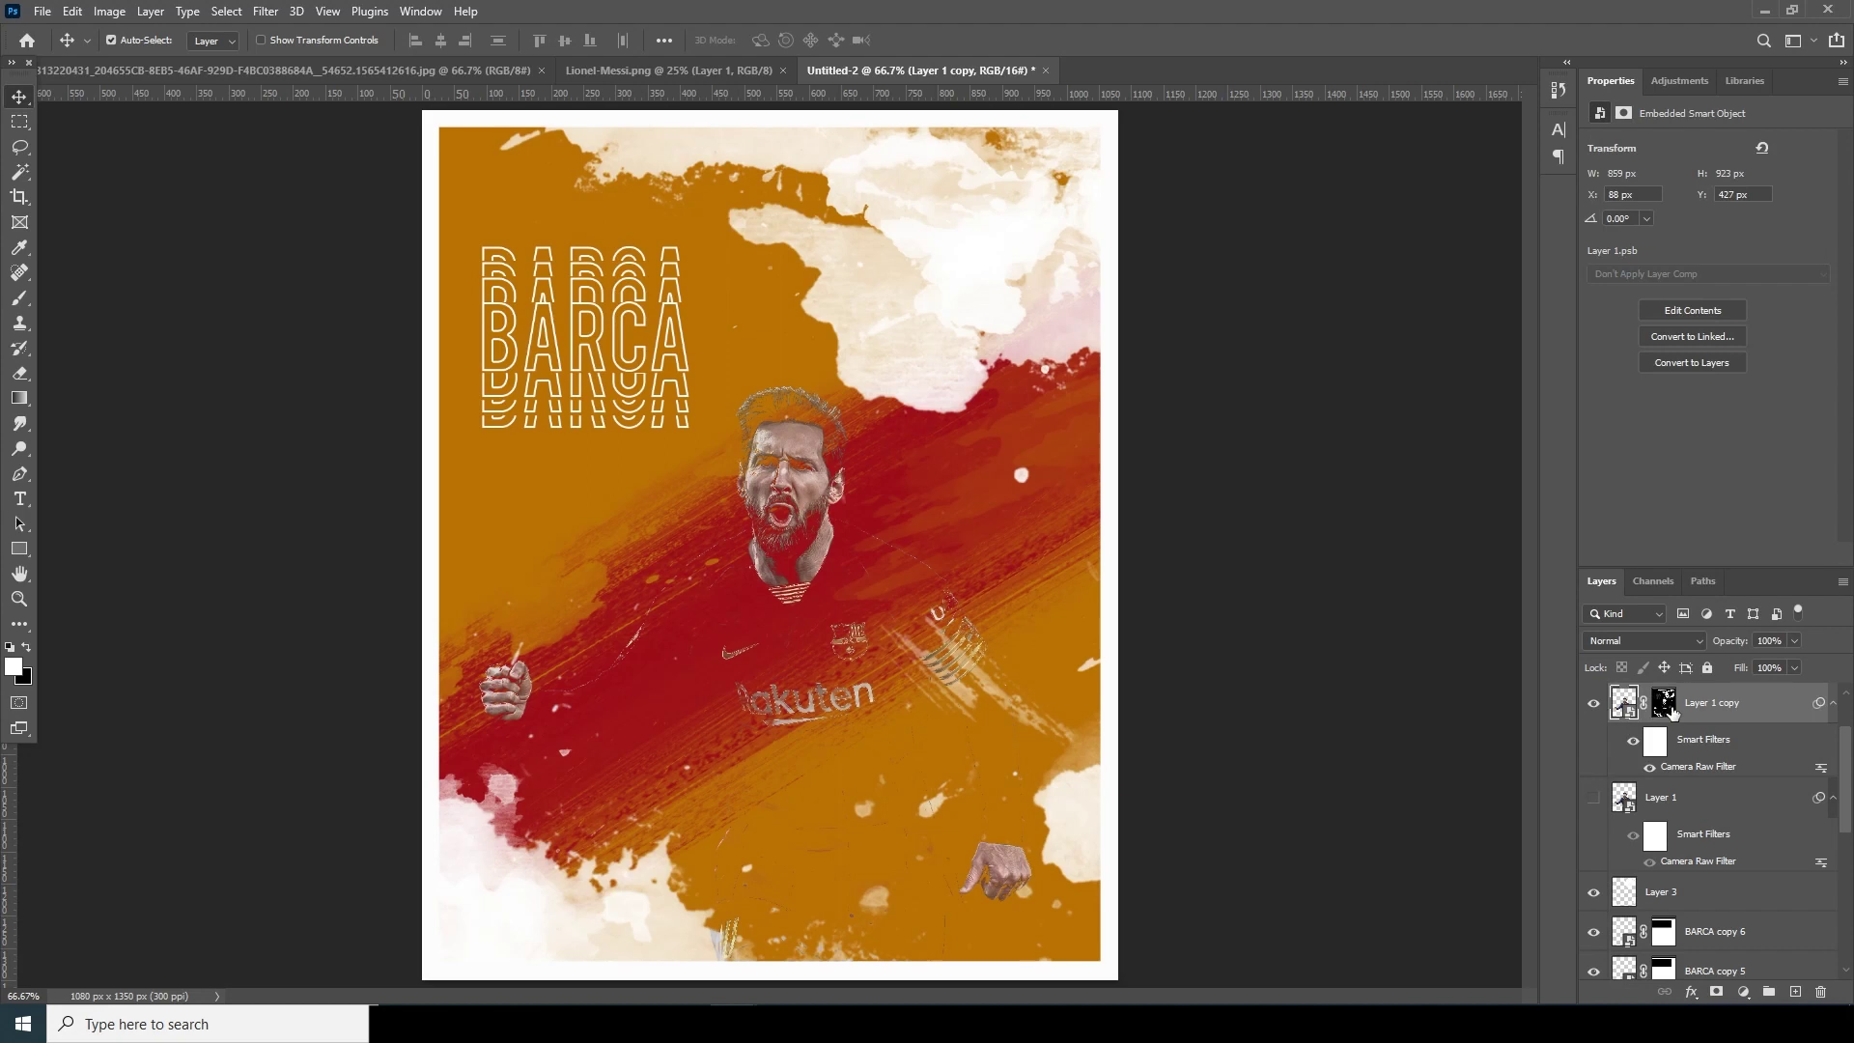
left_click(1664, 706)
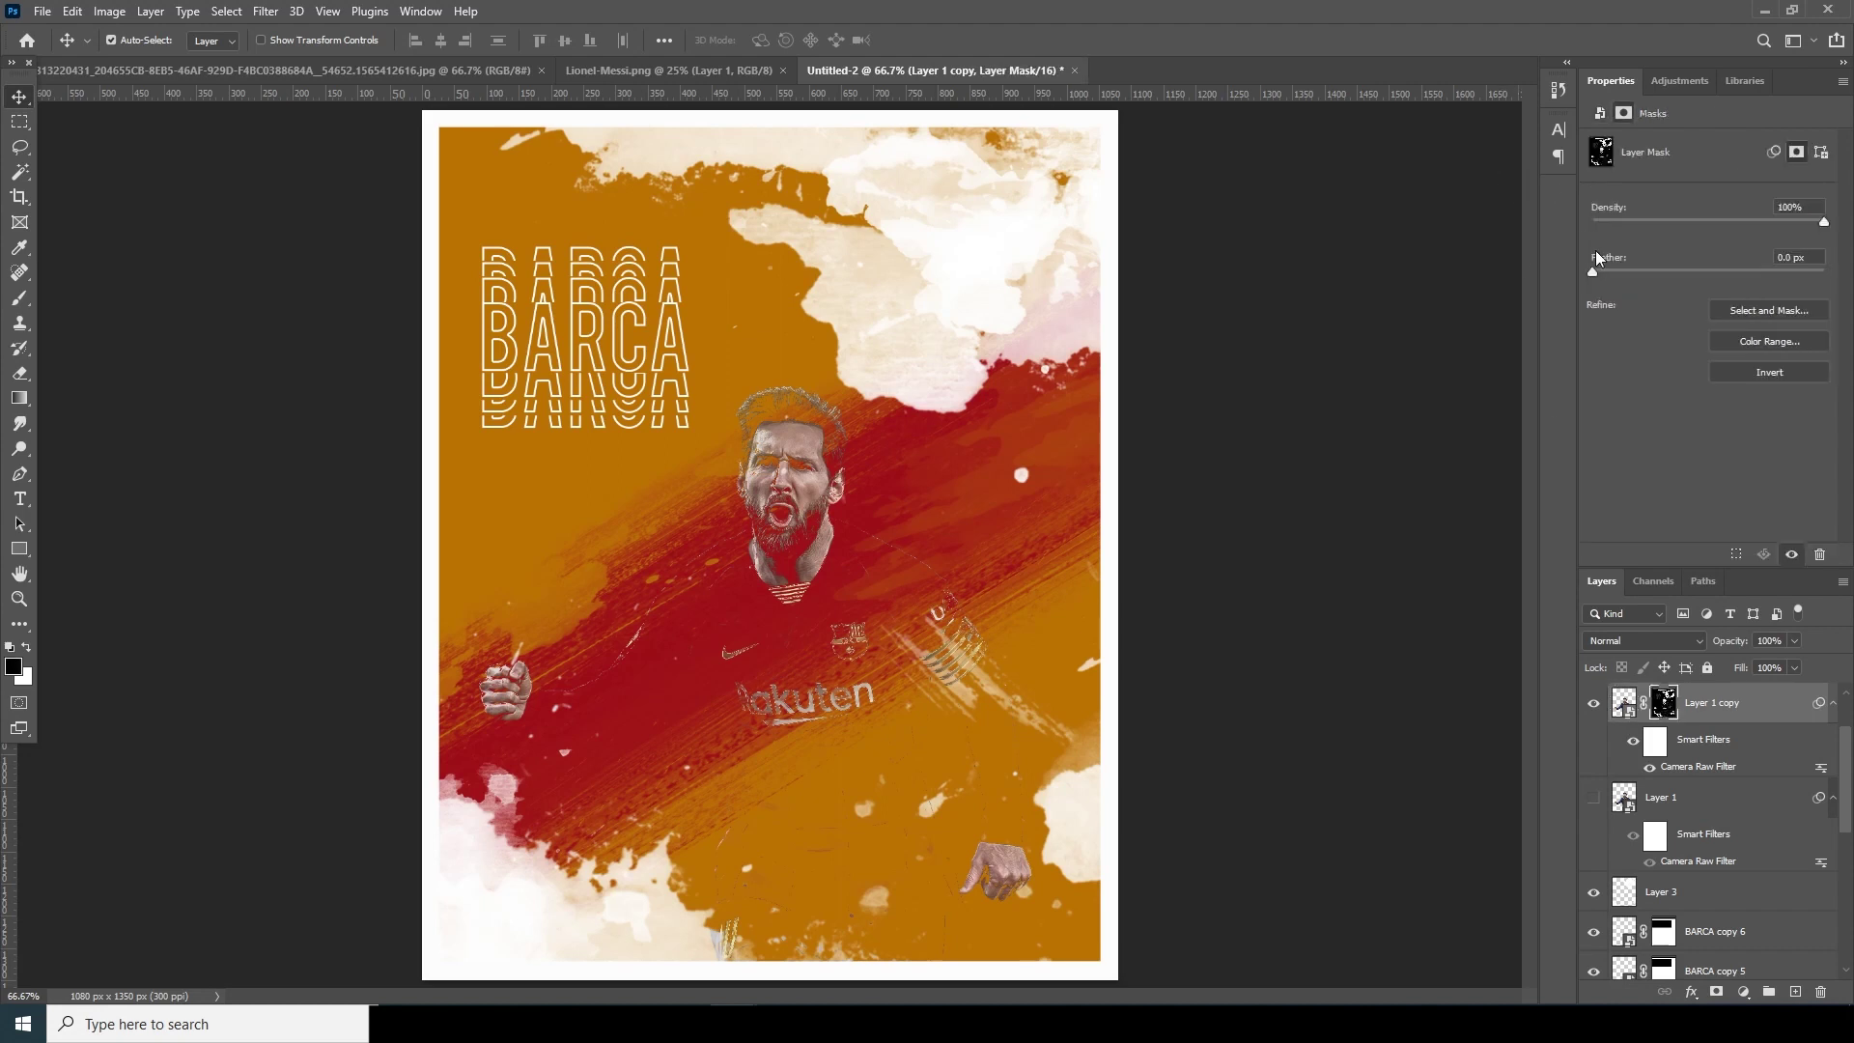
left_click_drag(1593, 272, 1607, 272)
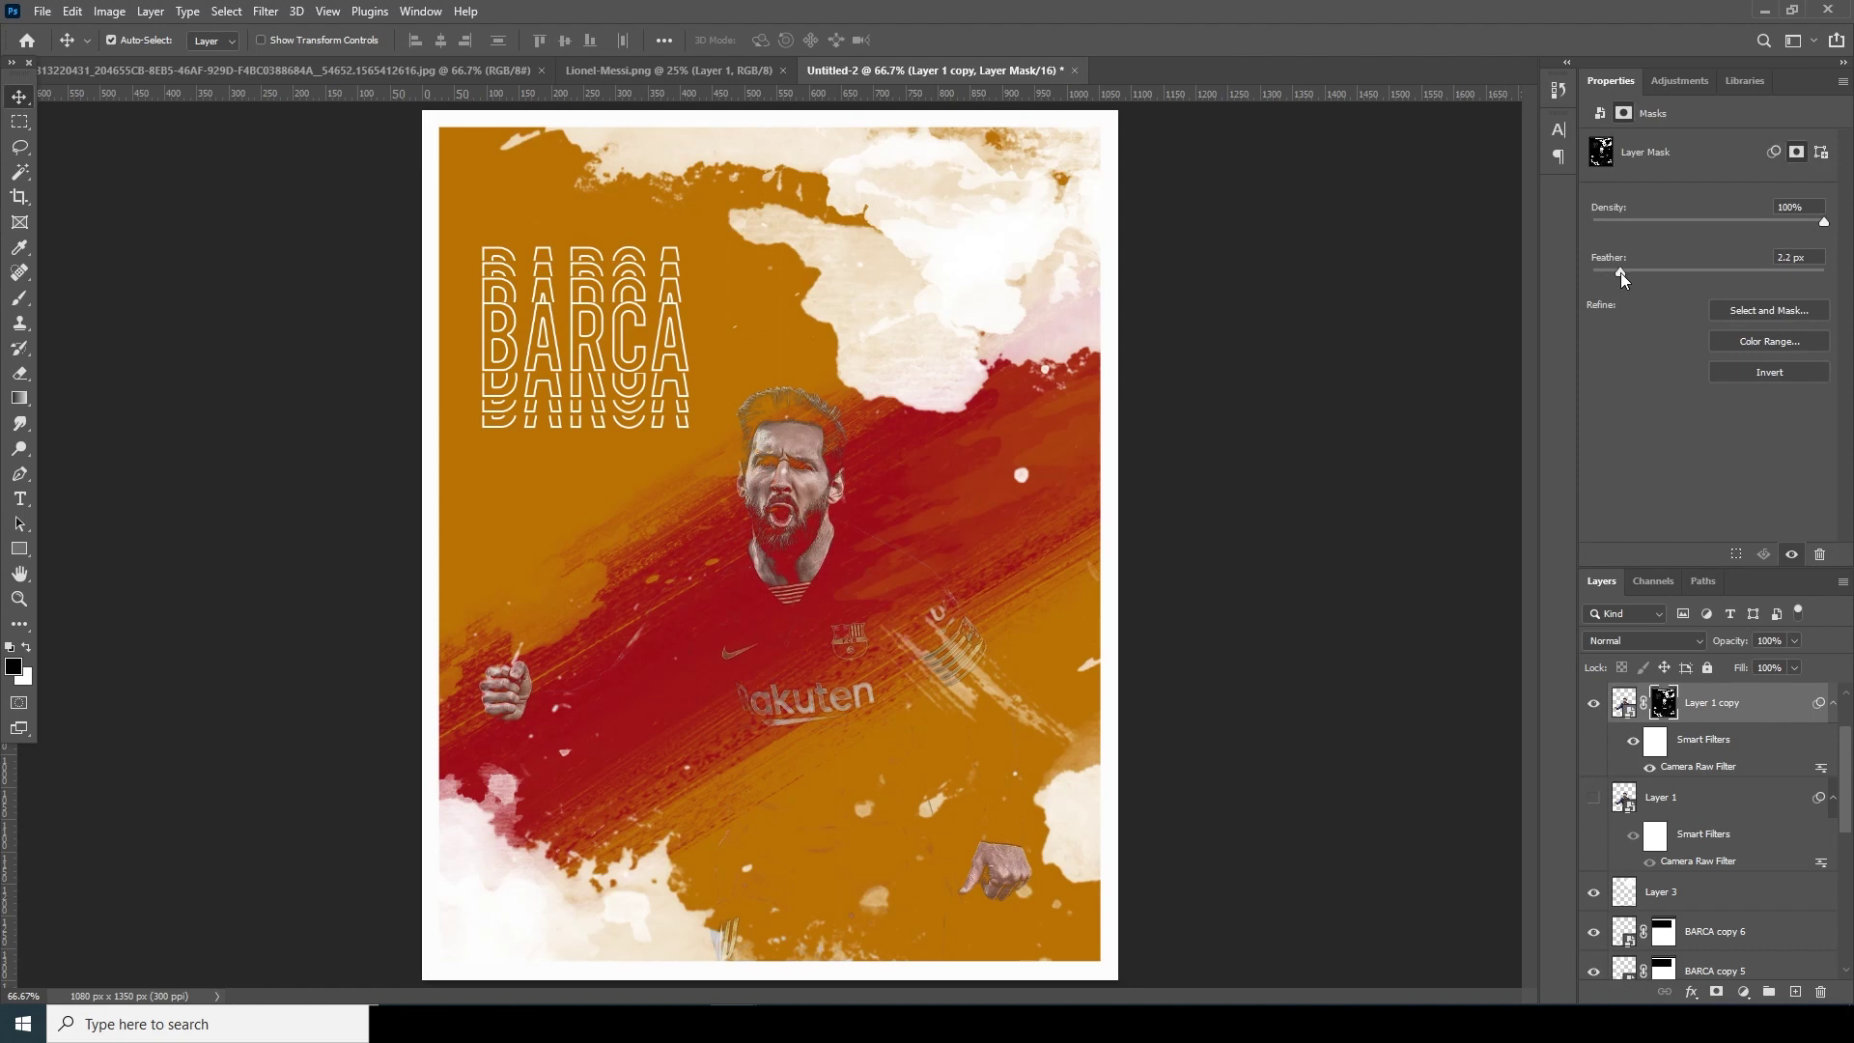
left_click(1624, 710)
left_click(1749, 999)
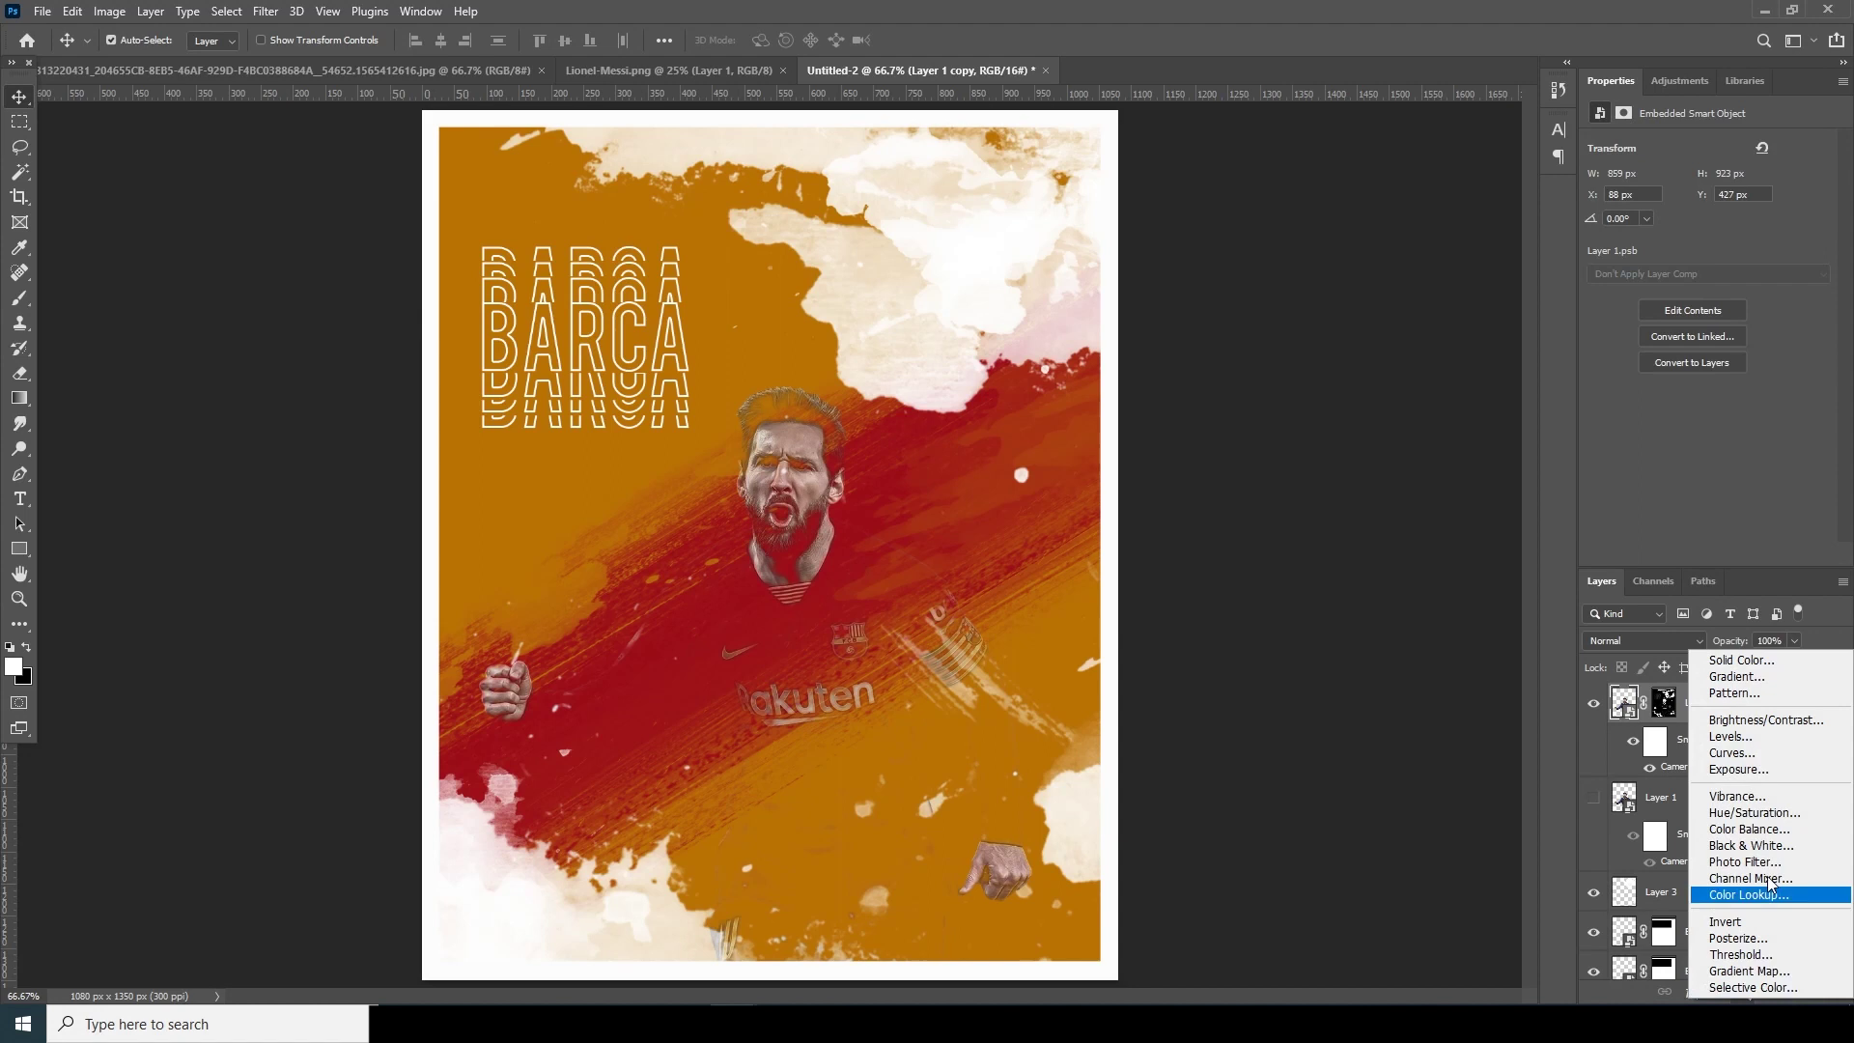
Clip a Curves adjustment to Layer 1 copy, show Layer 1, and map input 110 to output 147
left_click(1746, 754)
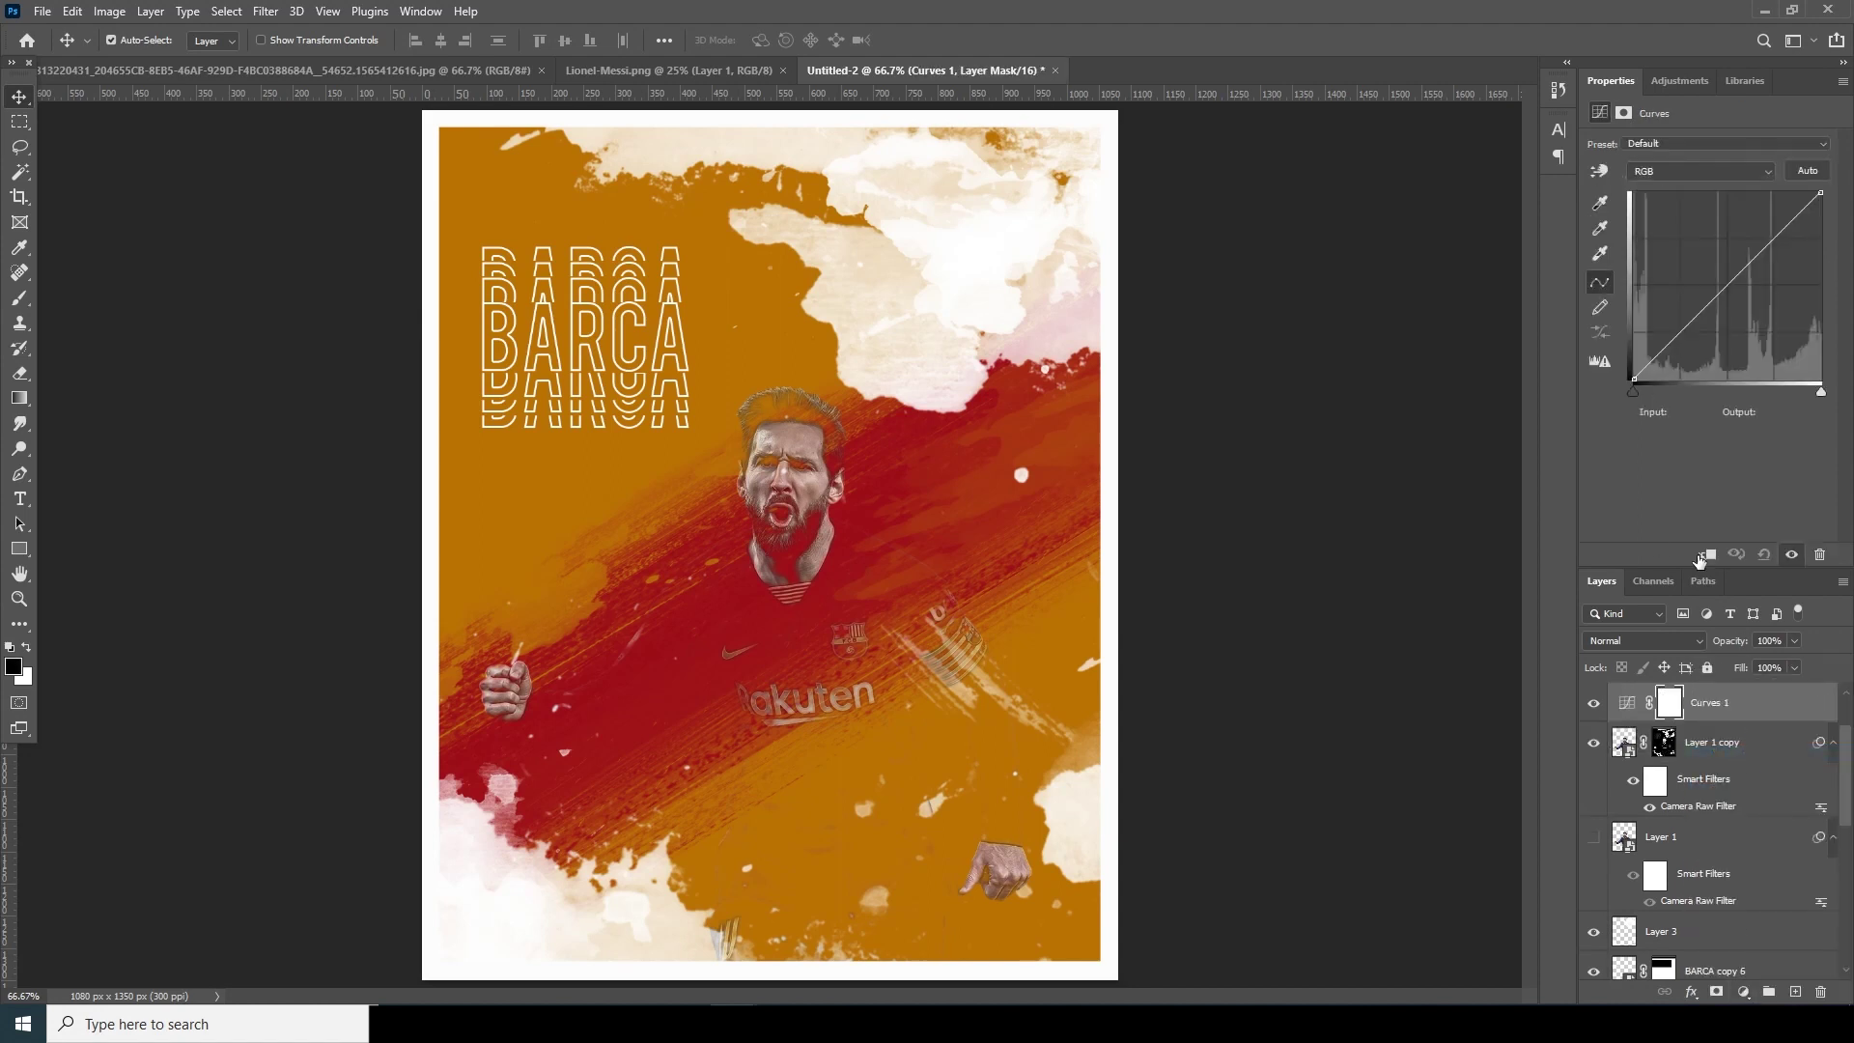
left_click(1703, 556)
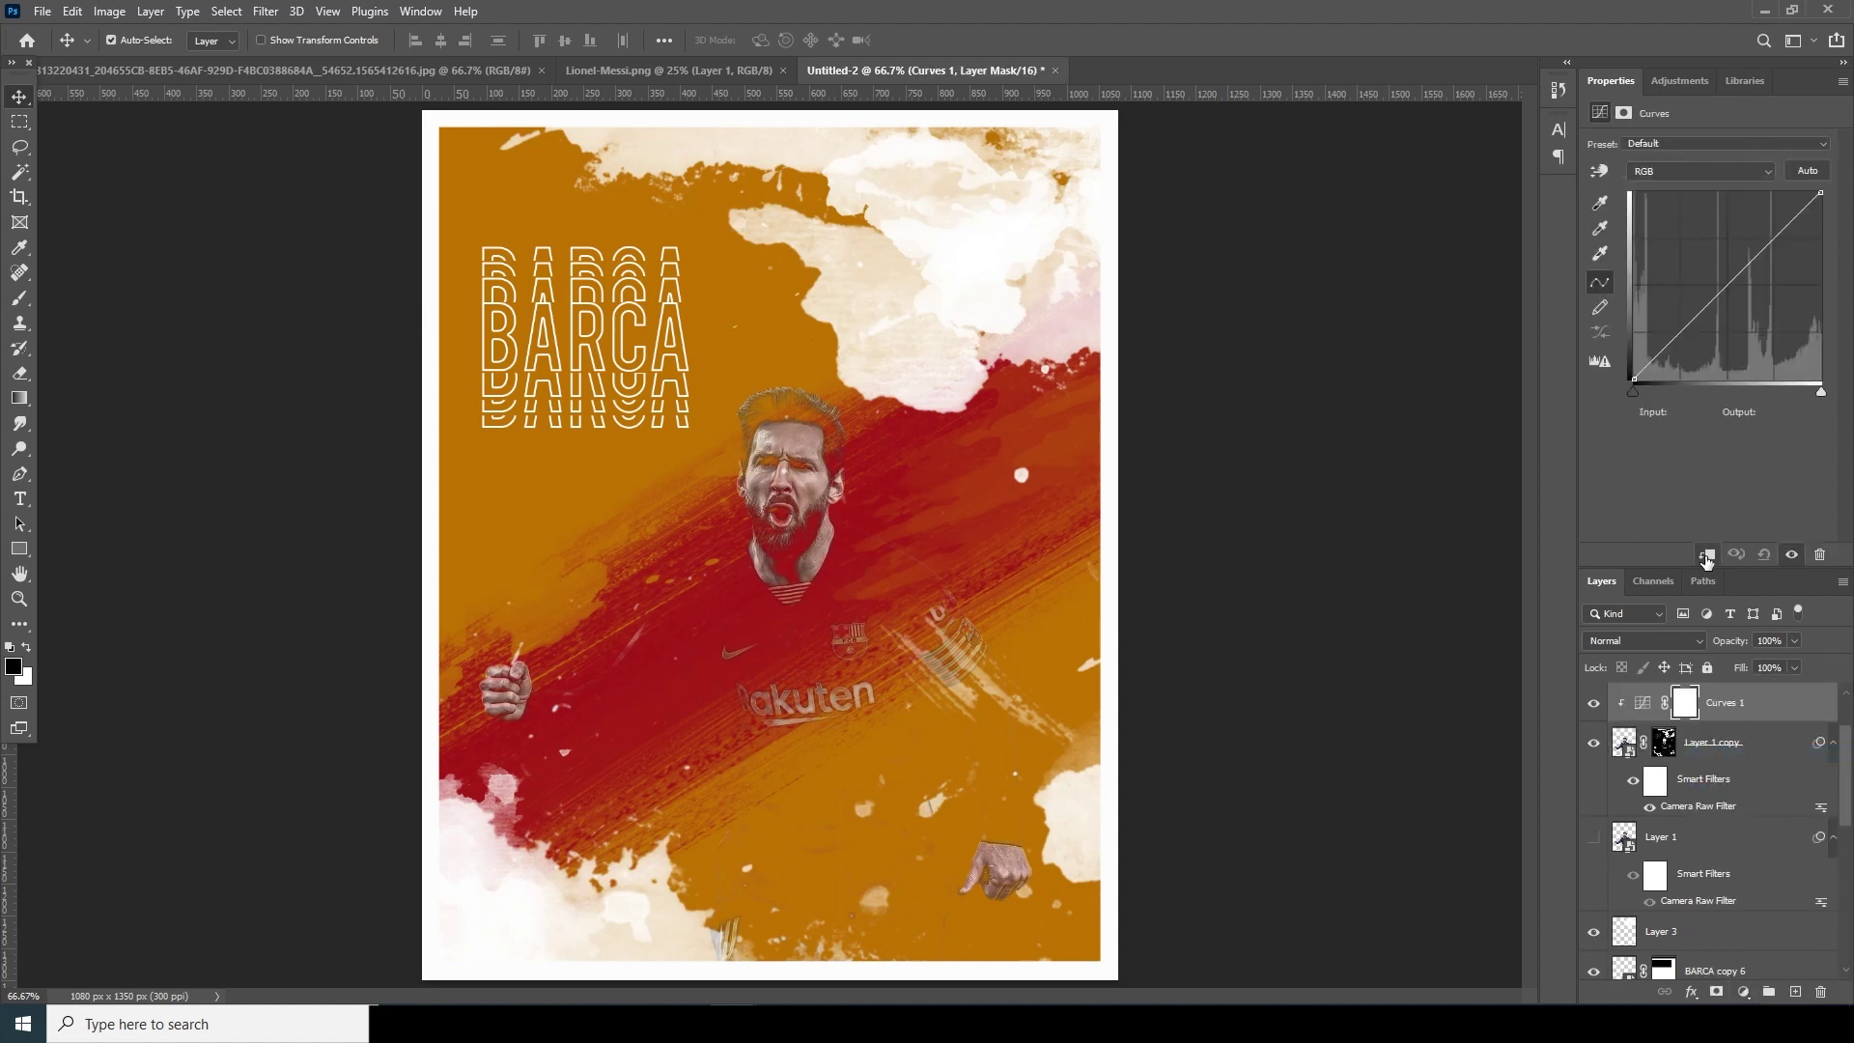
left_click(1593, 838)
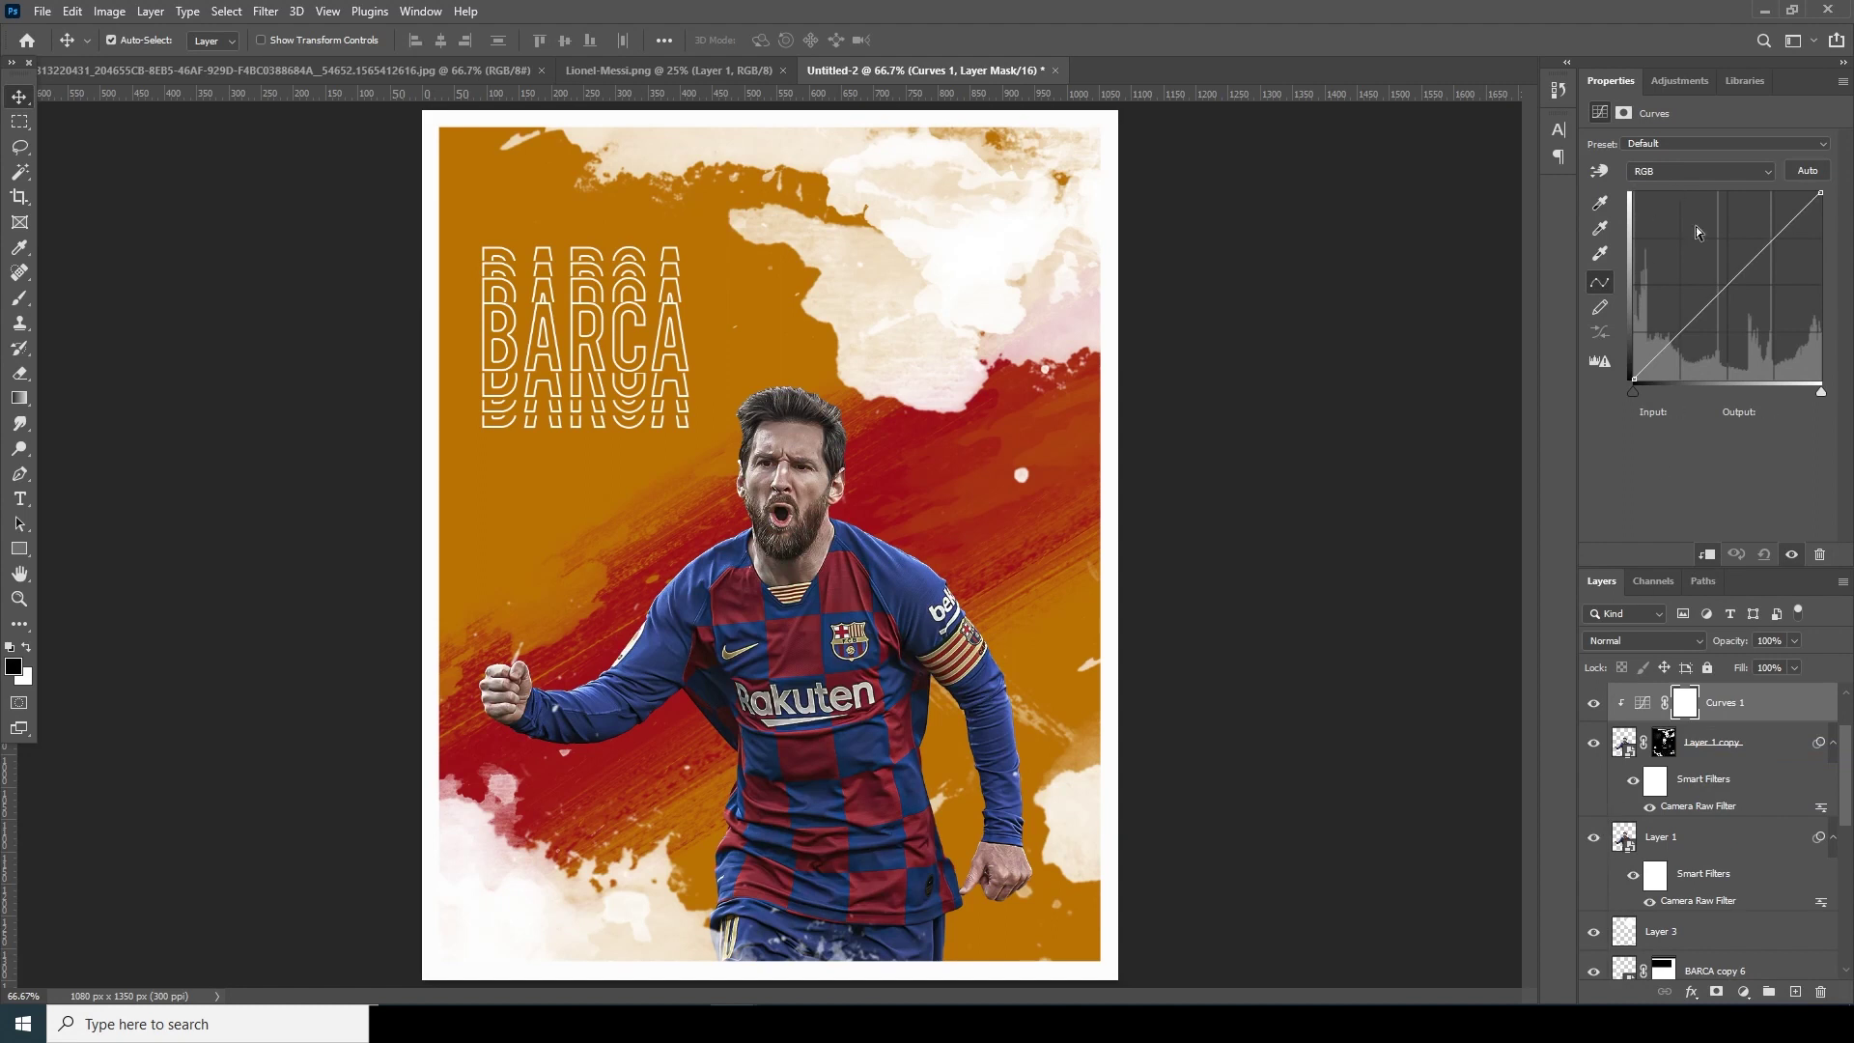
left_click_drag(1715, 297, 1712, 273)
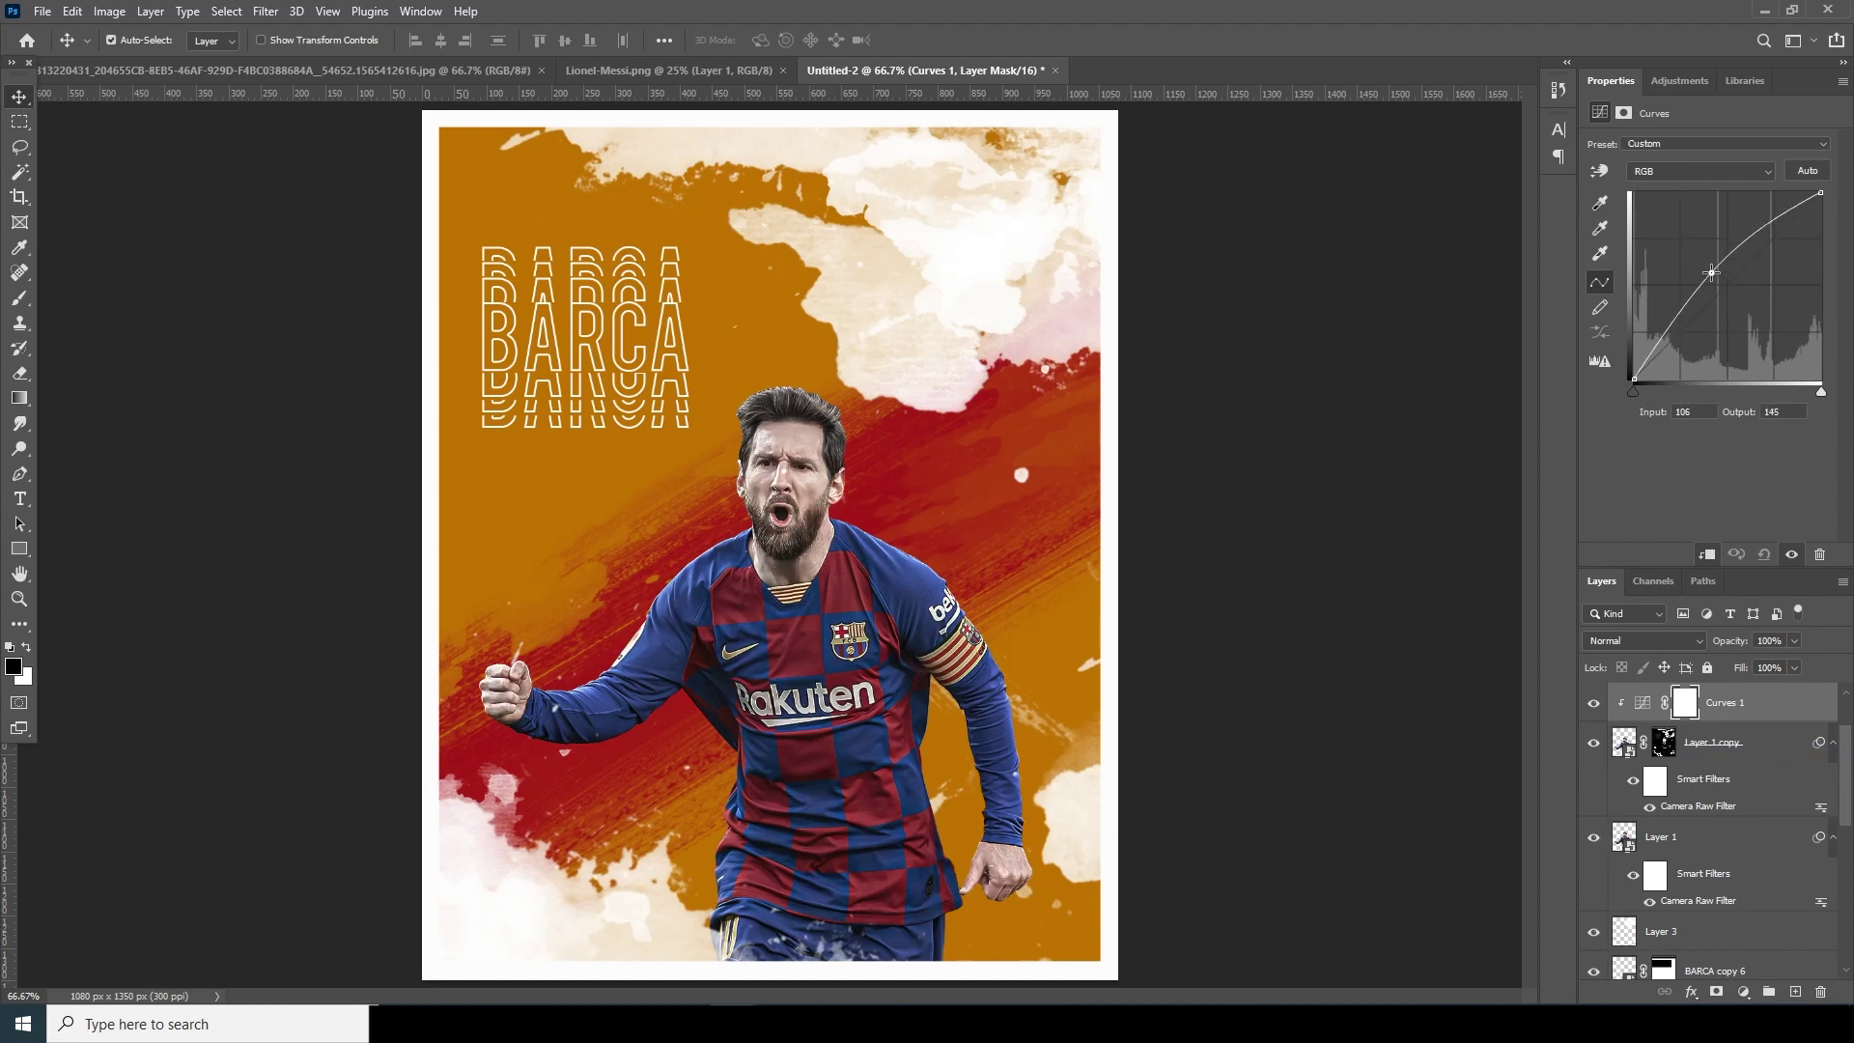
left_click_drag(1712, 272, 1714, 271)
scroll(1058, 470, "down", 2)
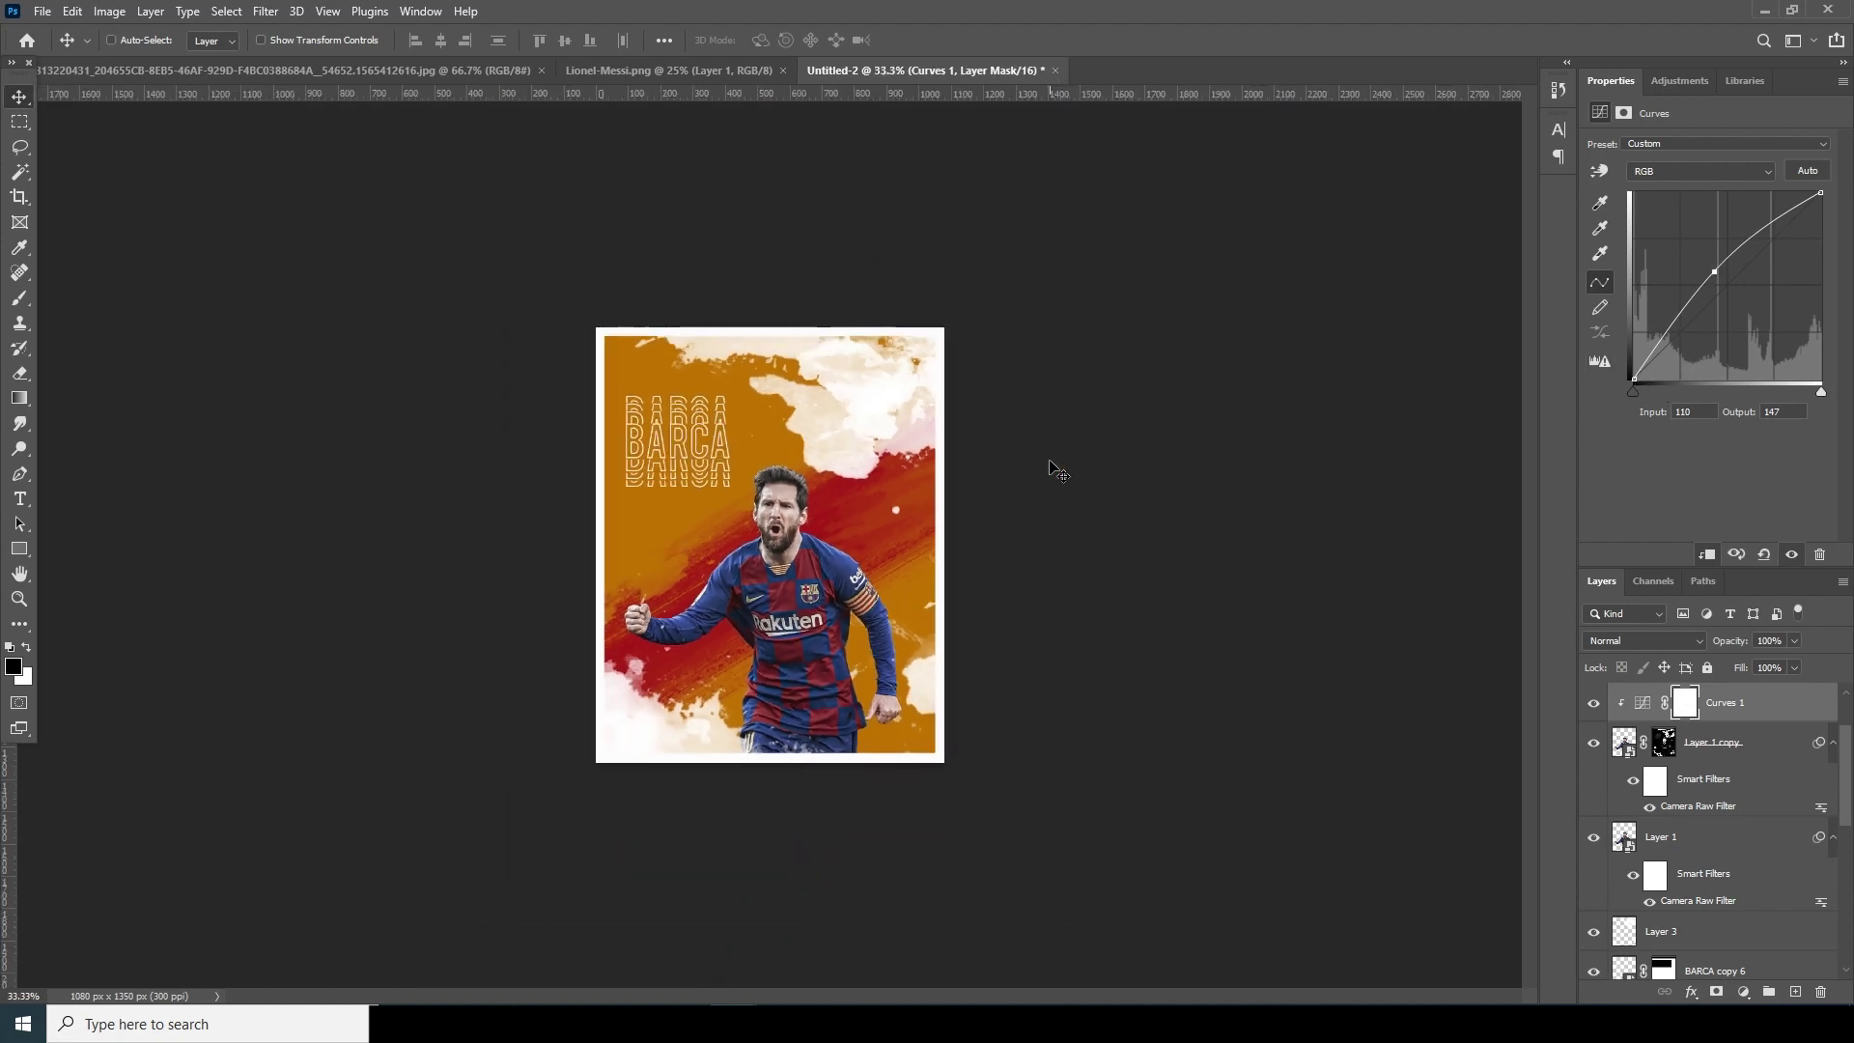
Add a new empty Layer 5 above Layer 1
scroll(1057, 471, "up", 1)
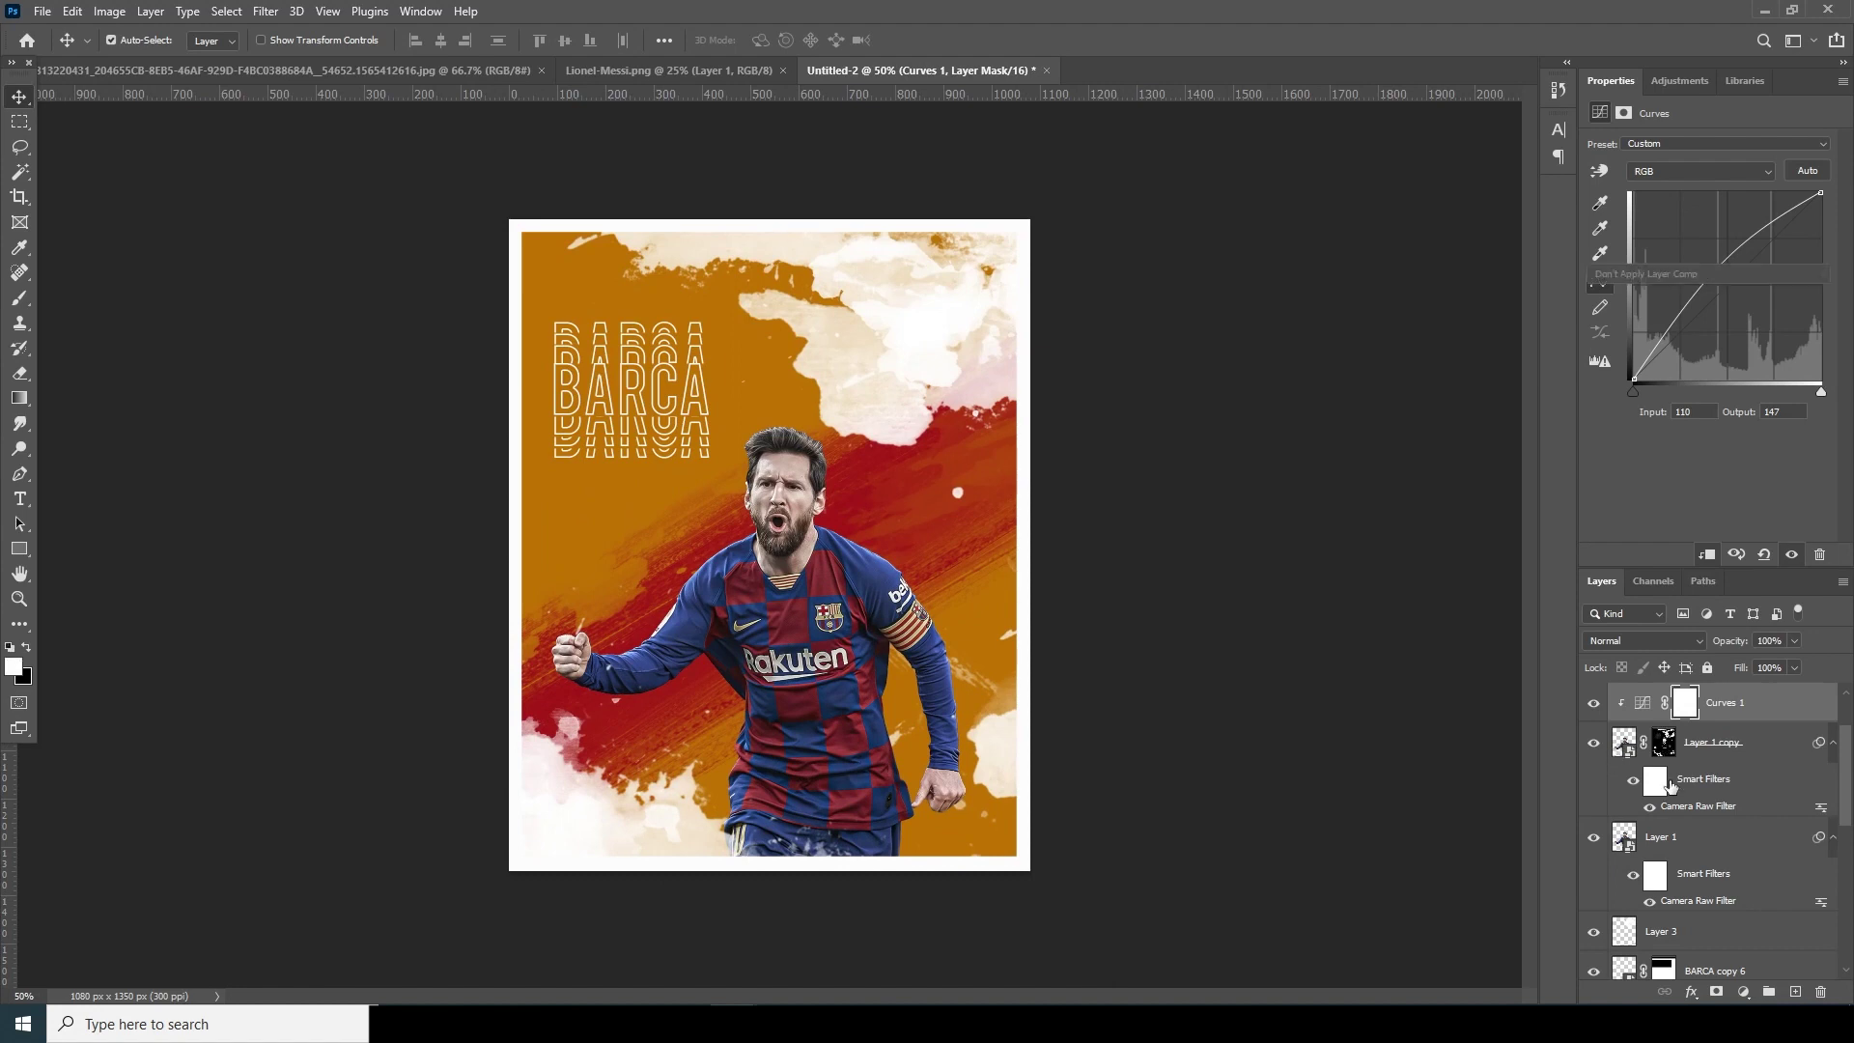
left_click(1651, 743)
scroll(1647, 719, "down", 1)
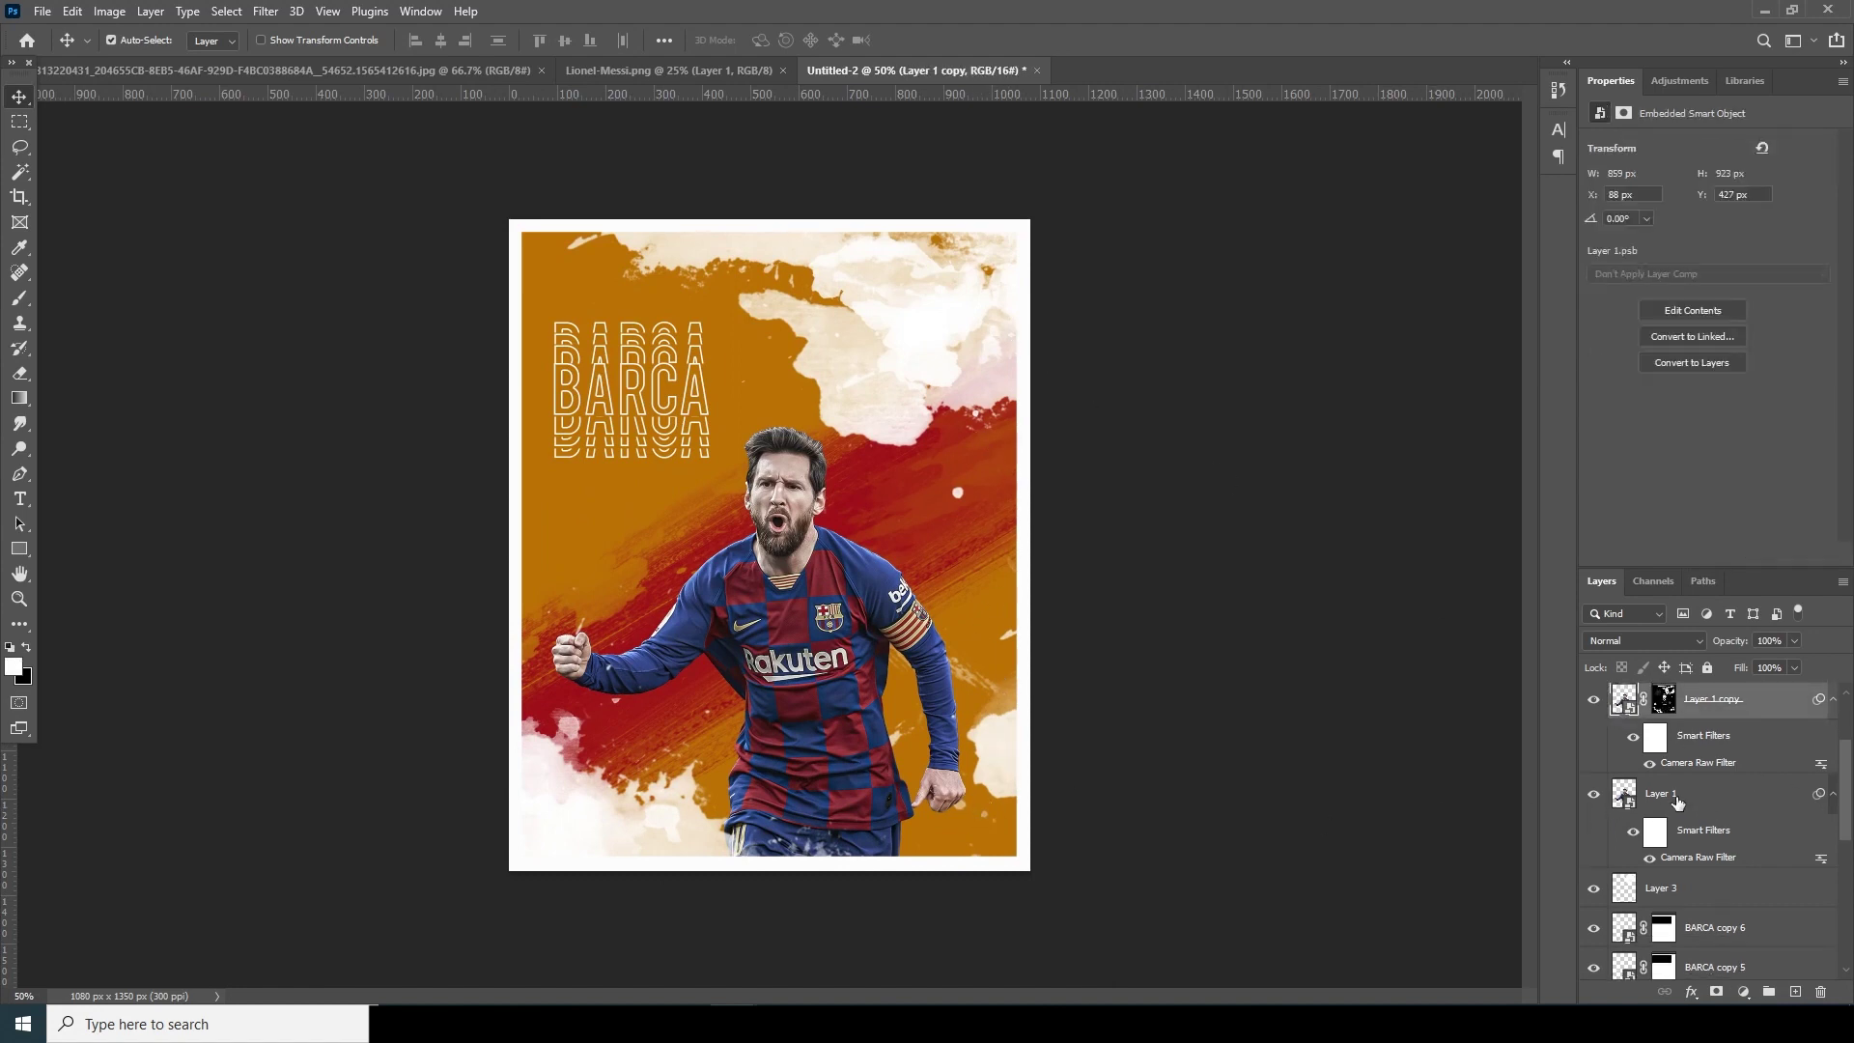
left_click(1679, 802)
left_click(1794, 993)
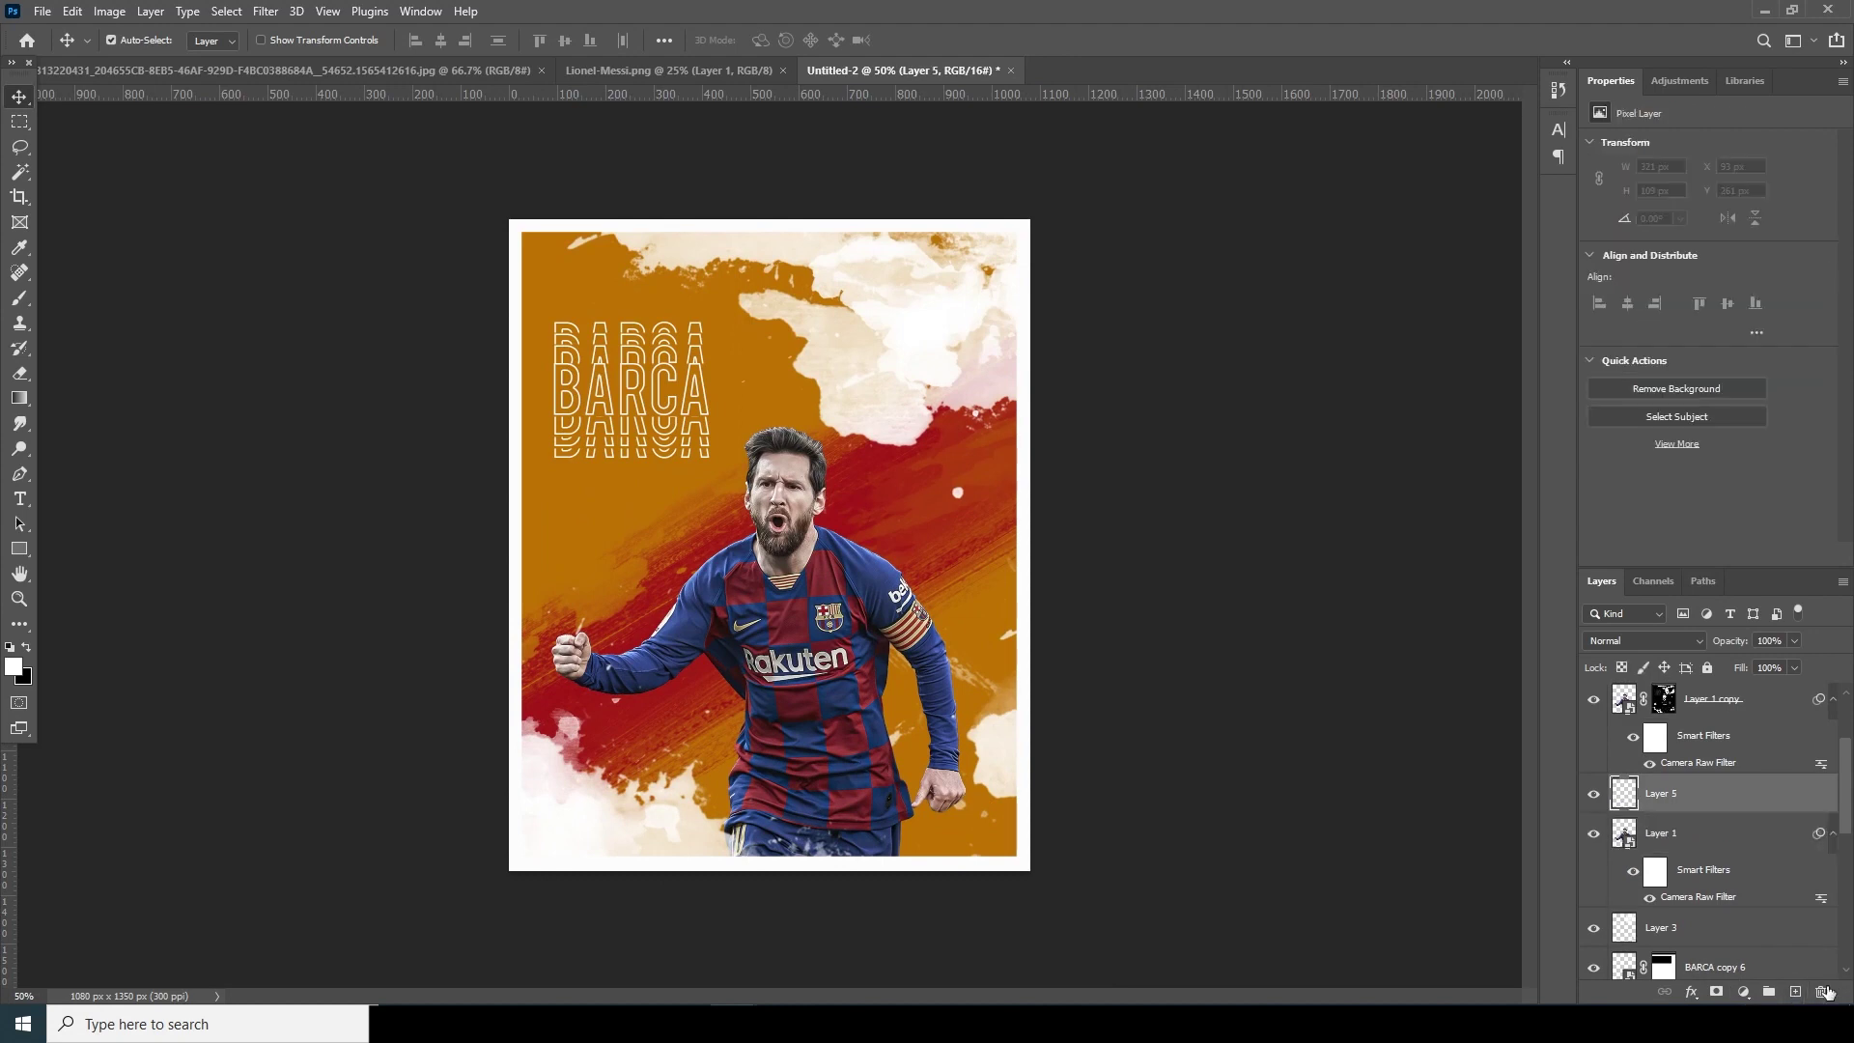
Choose the third Dried Blood Splatters brush, rotated to 40°
key("b")
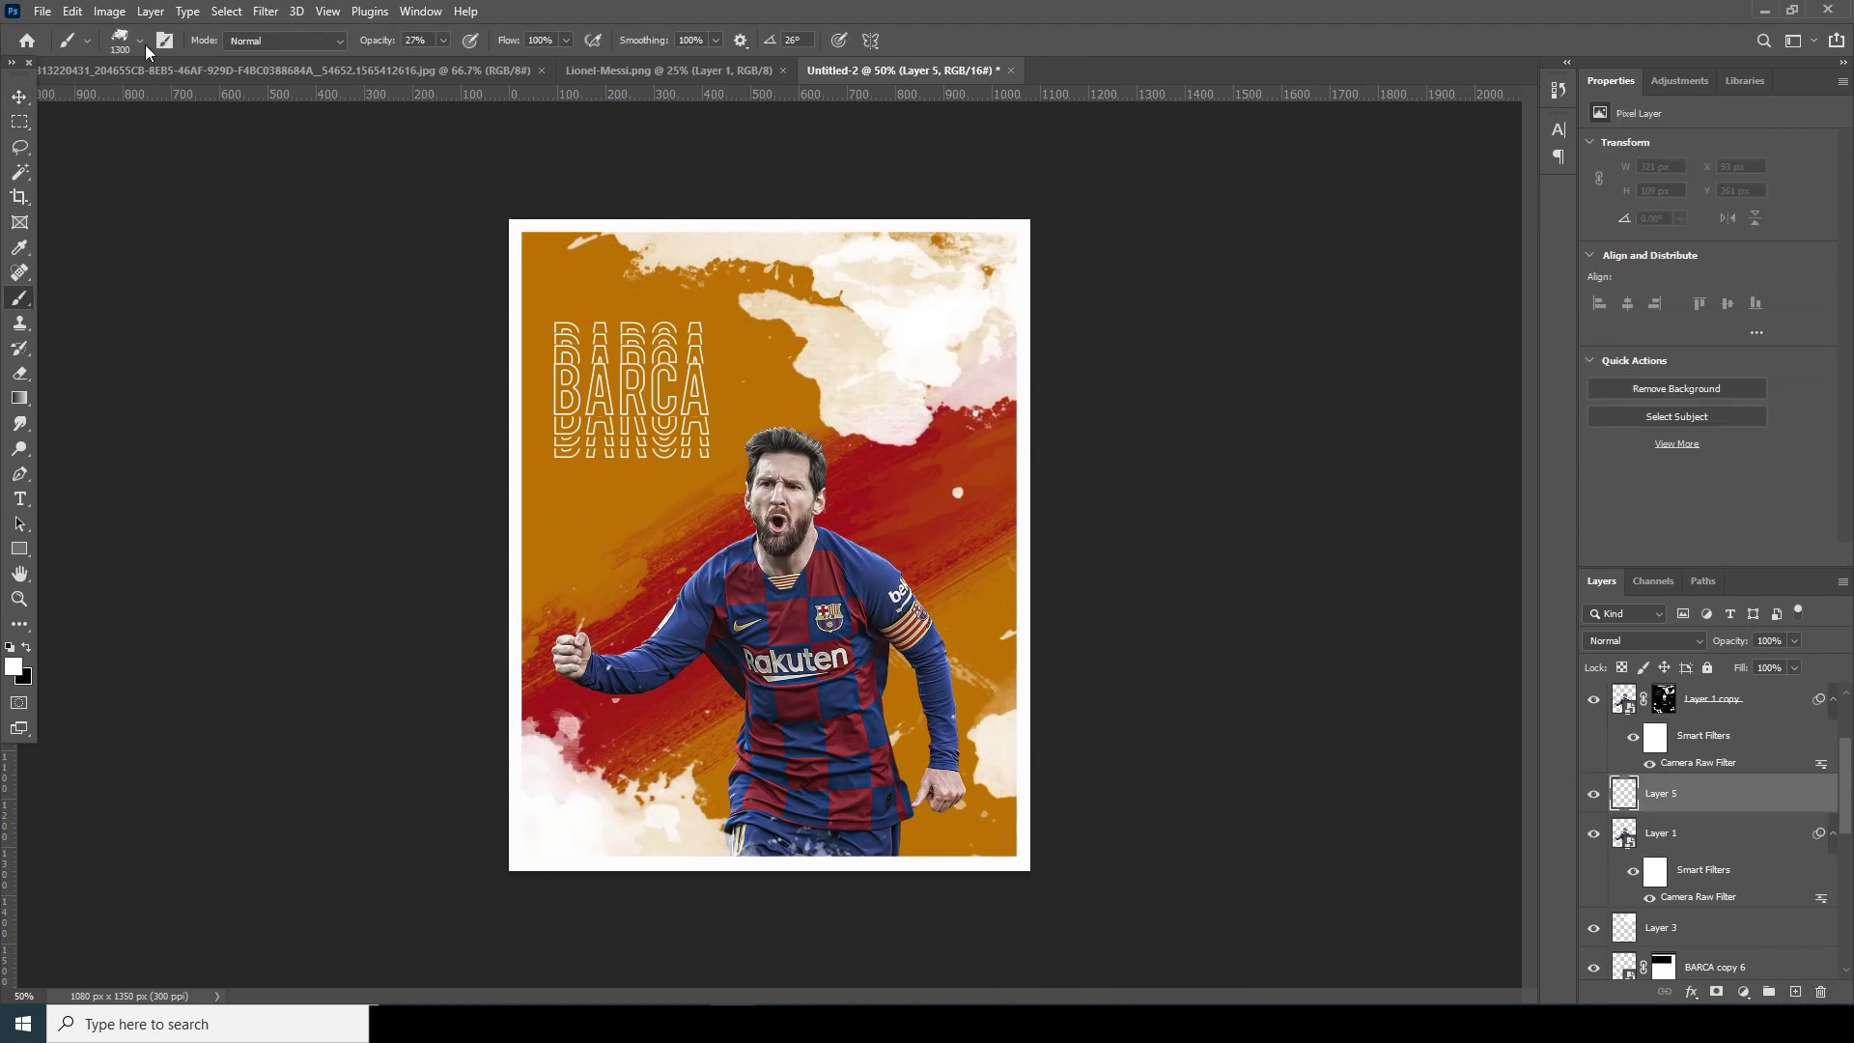
left_click(140, 40)
scroll(232, 348, "down", 2)
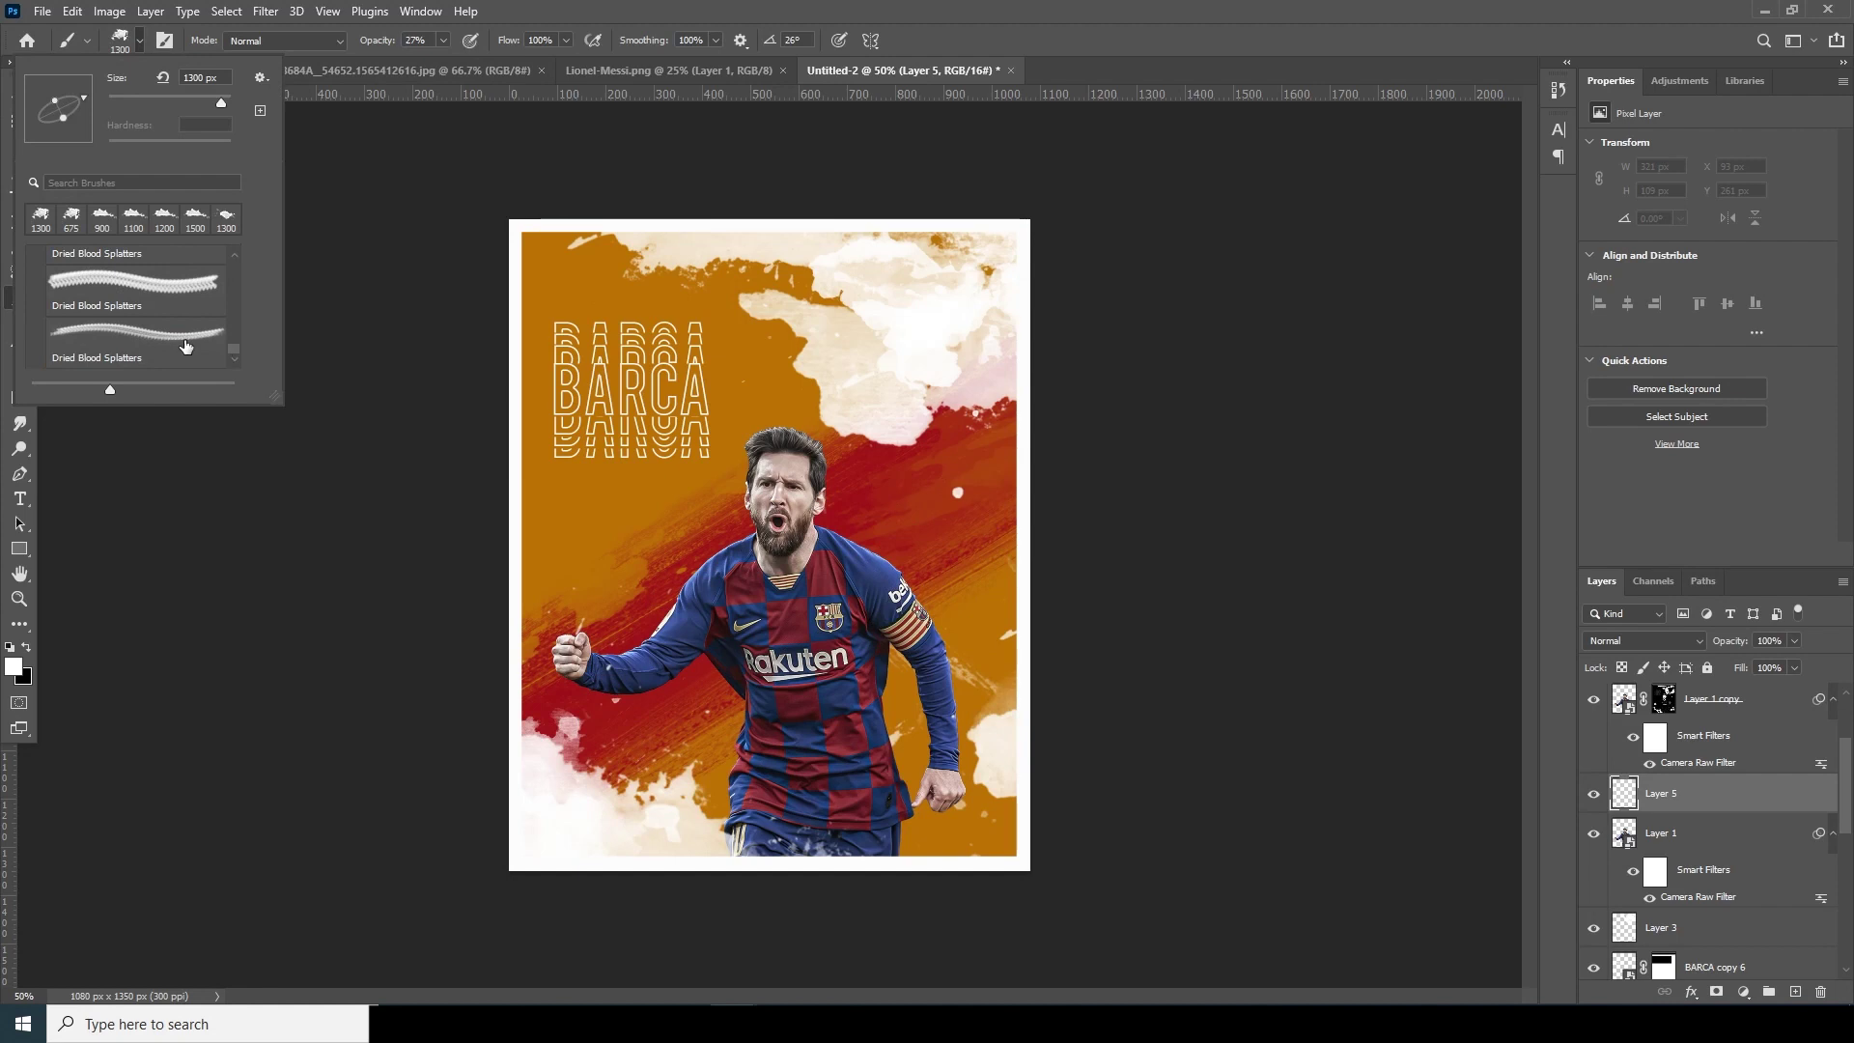
left_click(186, 346)
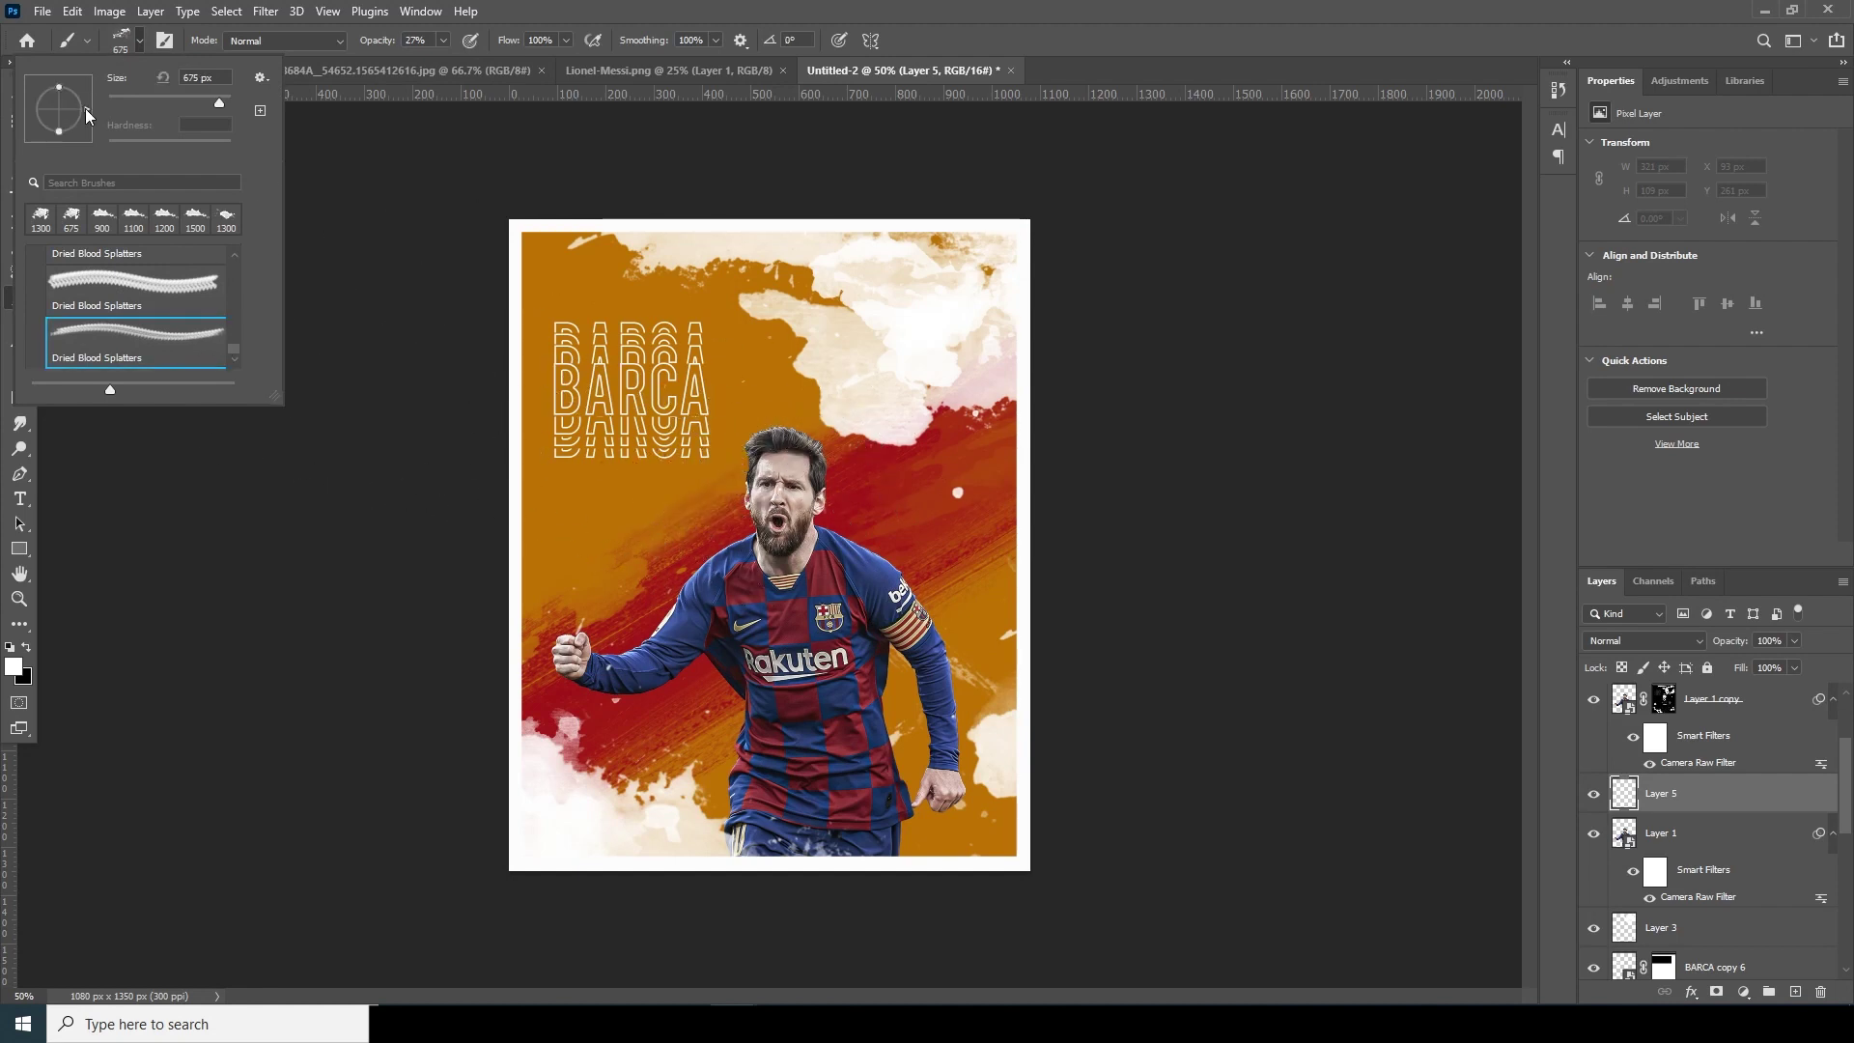
left_click_drag(78, 95, 78, 94)
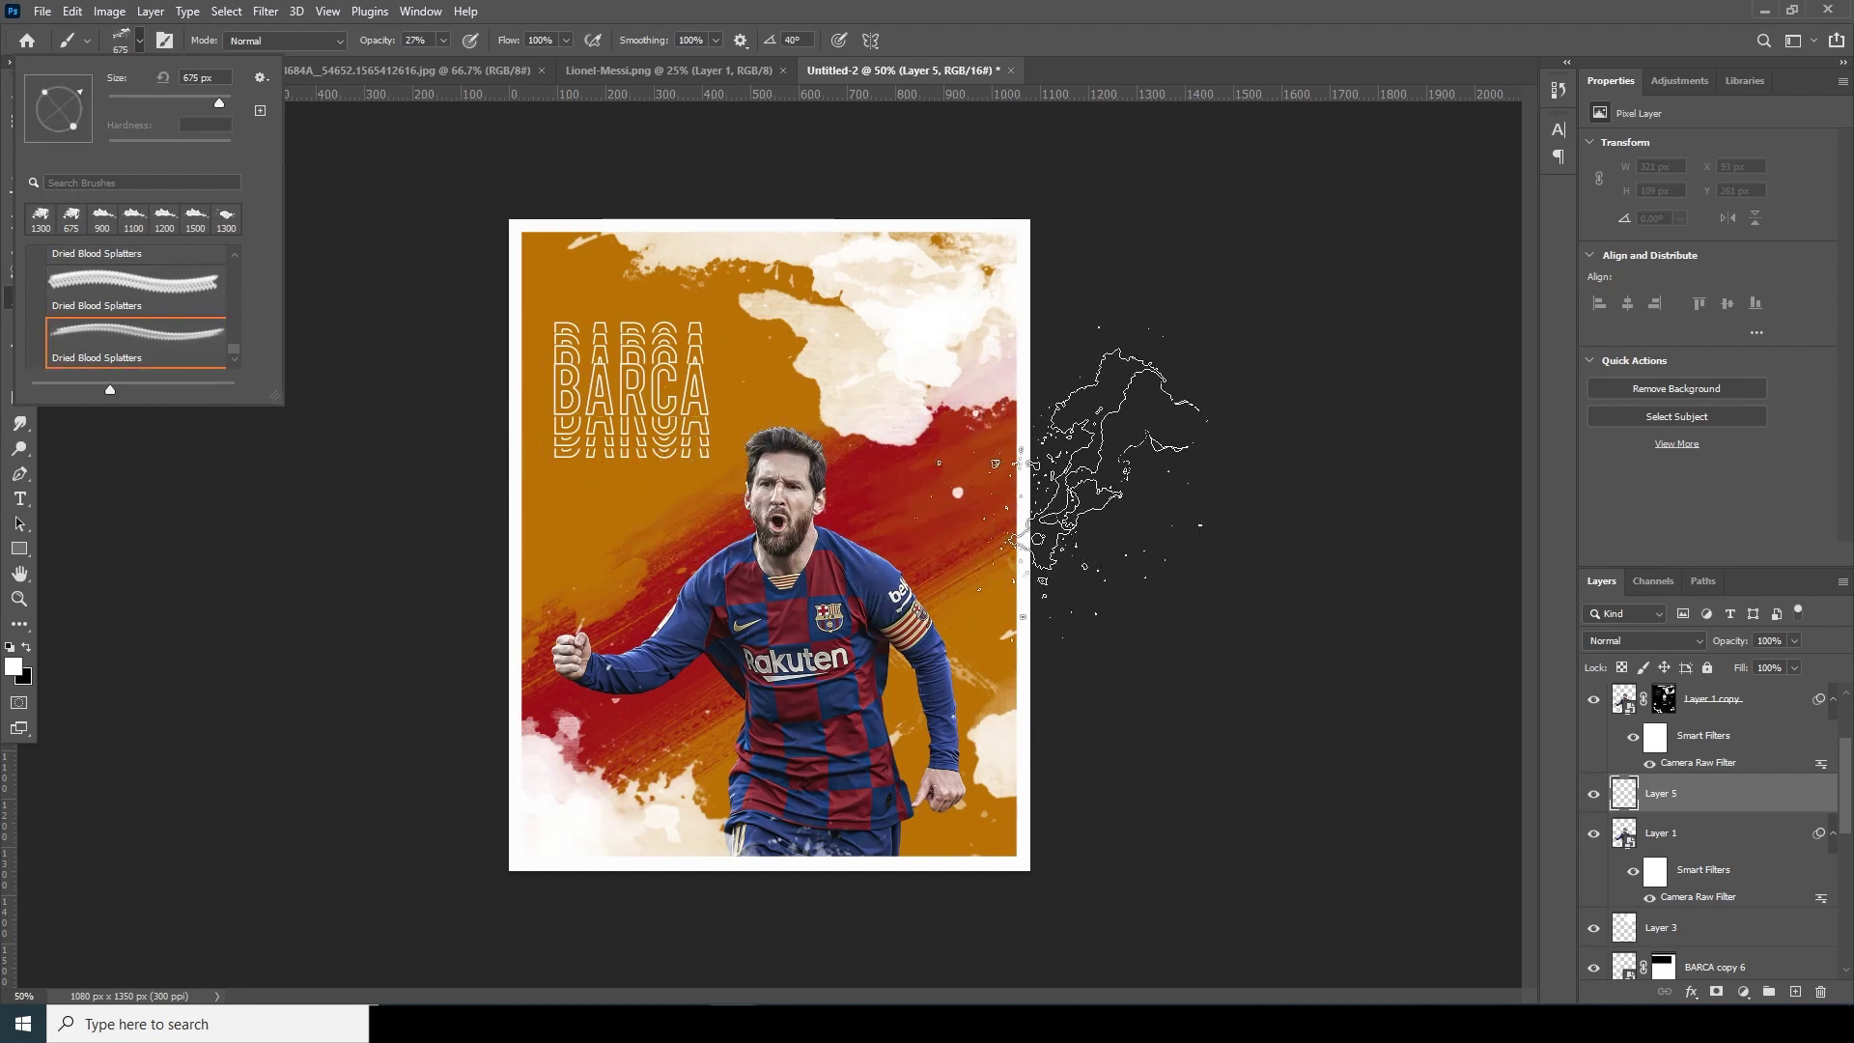
left_click(1101, 545)
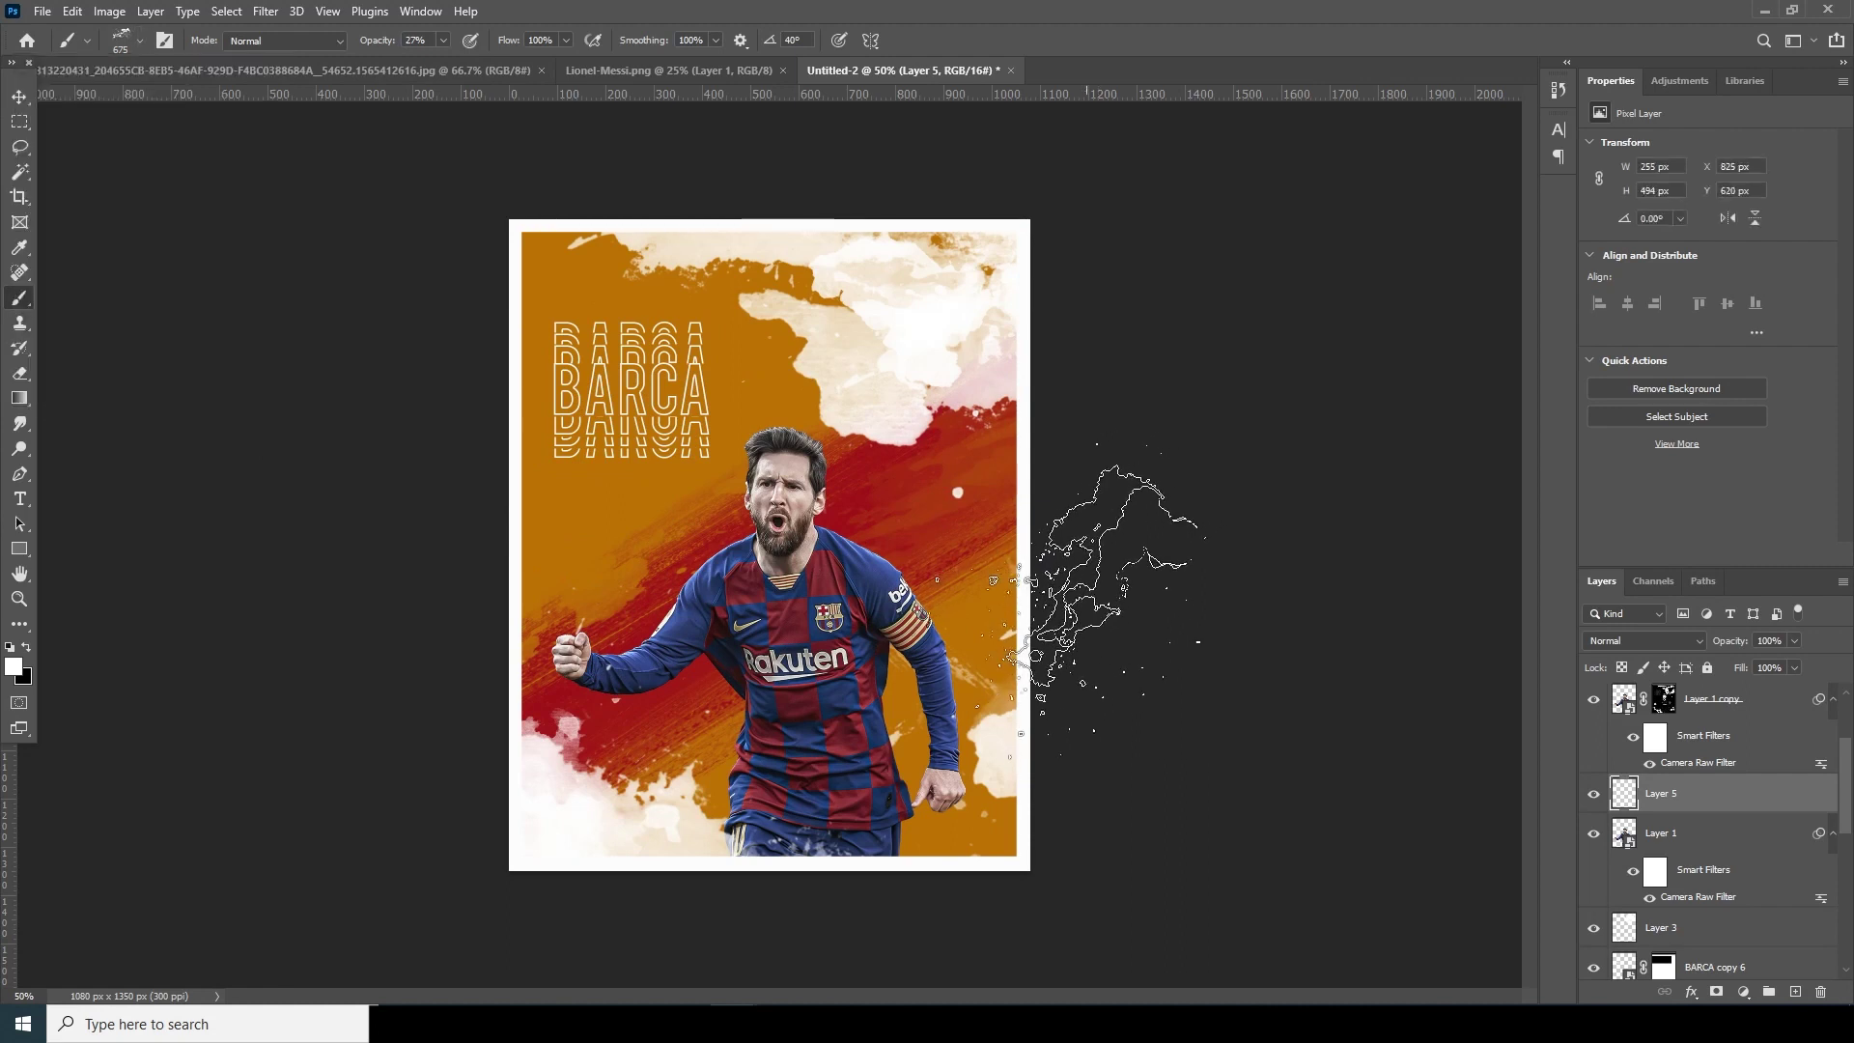
Stamp white splatters along the left and upper-left edges, enlarging to 1300 px, then shrinking to 500 px
left_click(1125, 589)
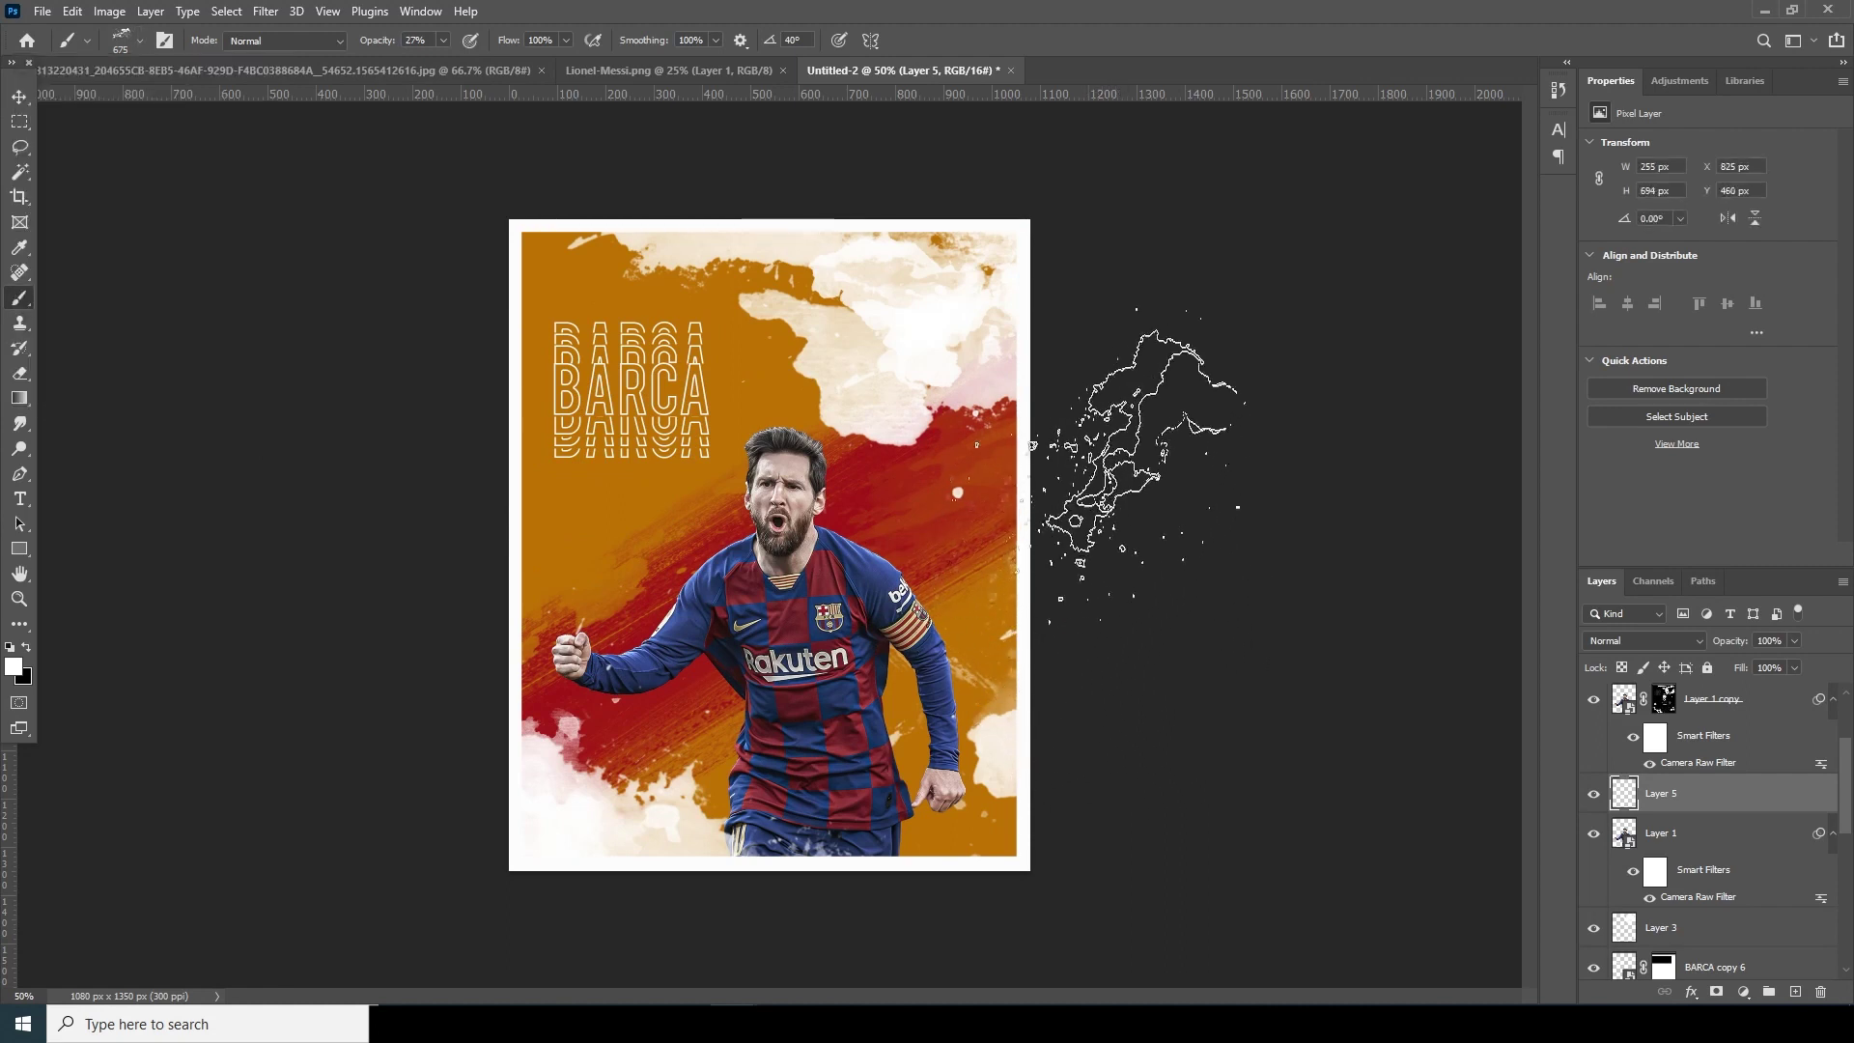
left_click(444, 358)
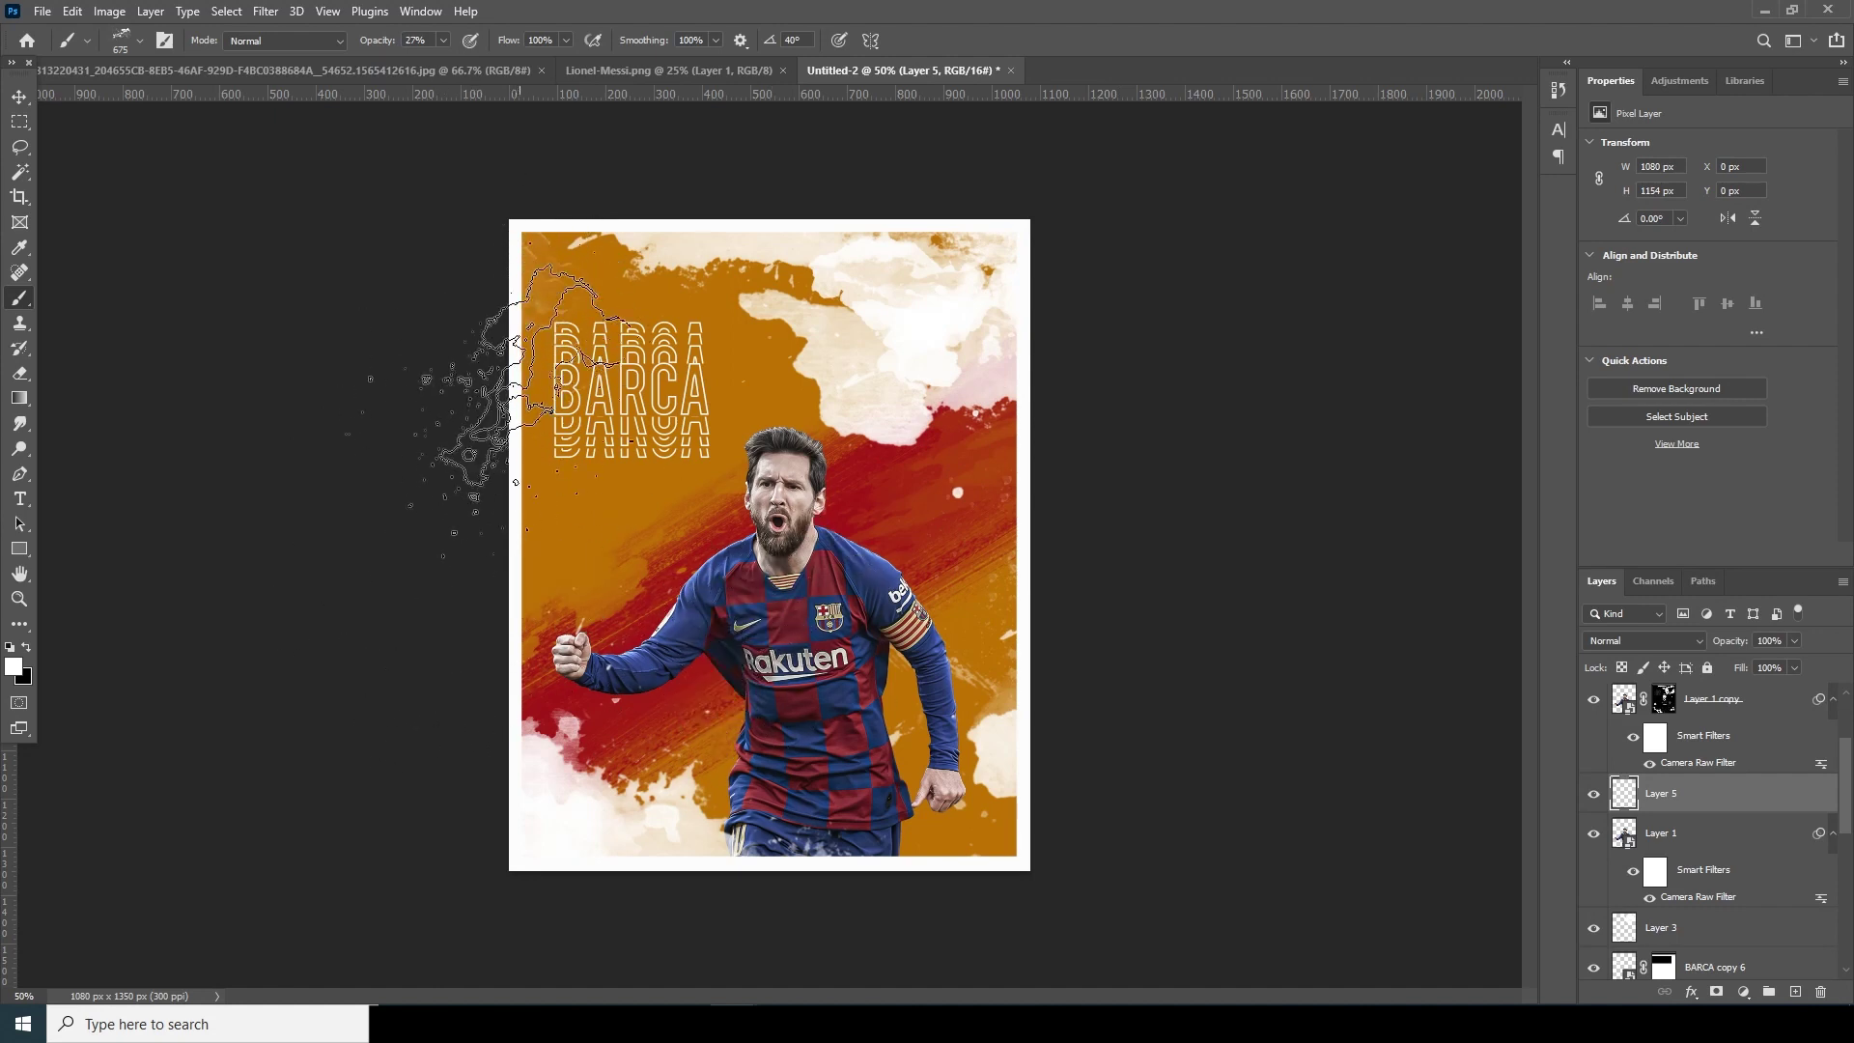
key("bracketright")
key("bracketright")
key("bracketright")
key("bracketright")
key("bracketright")
key("bracketright")
key("bracketright")
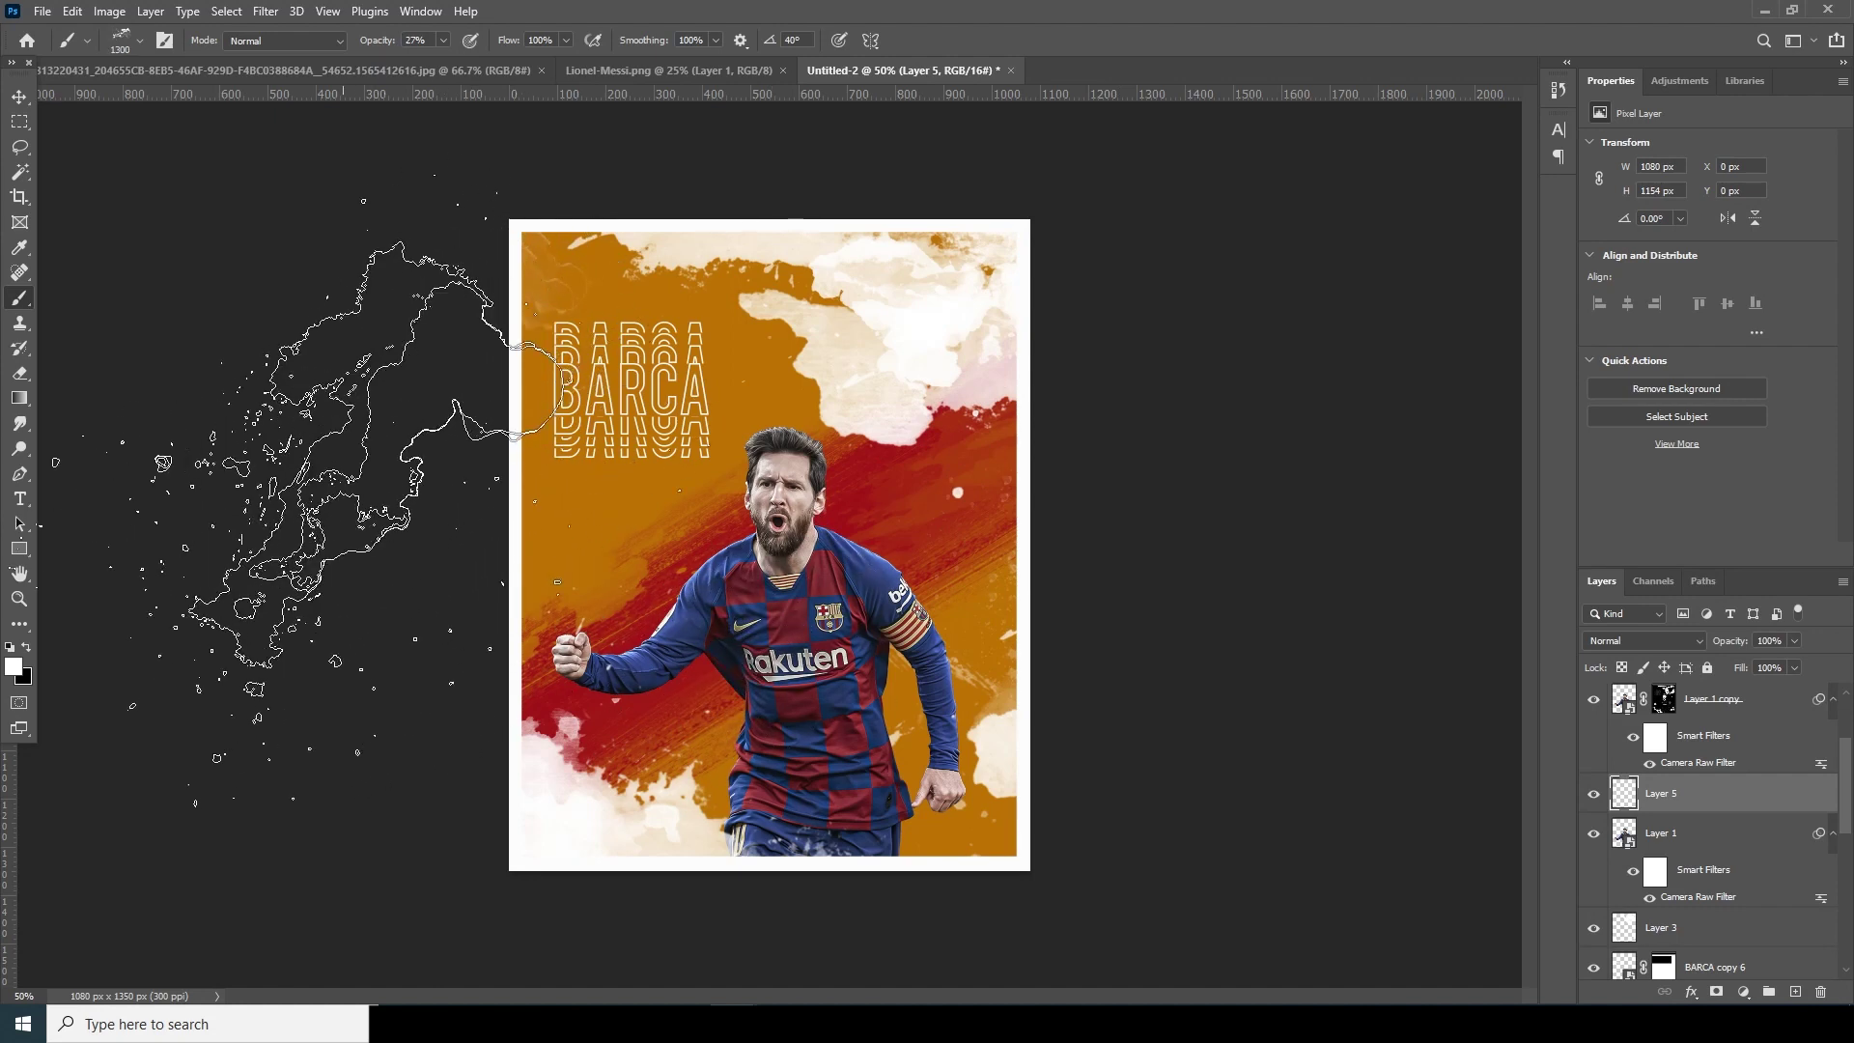
left_click(367, 541)
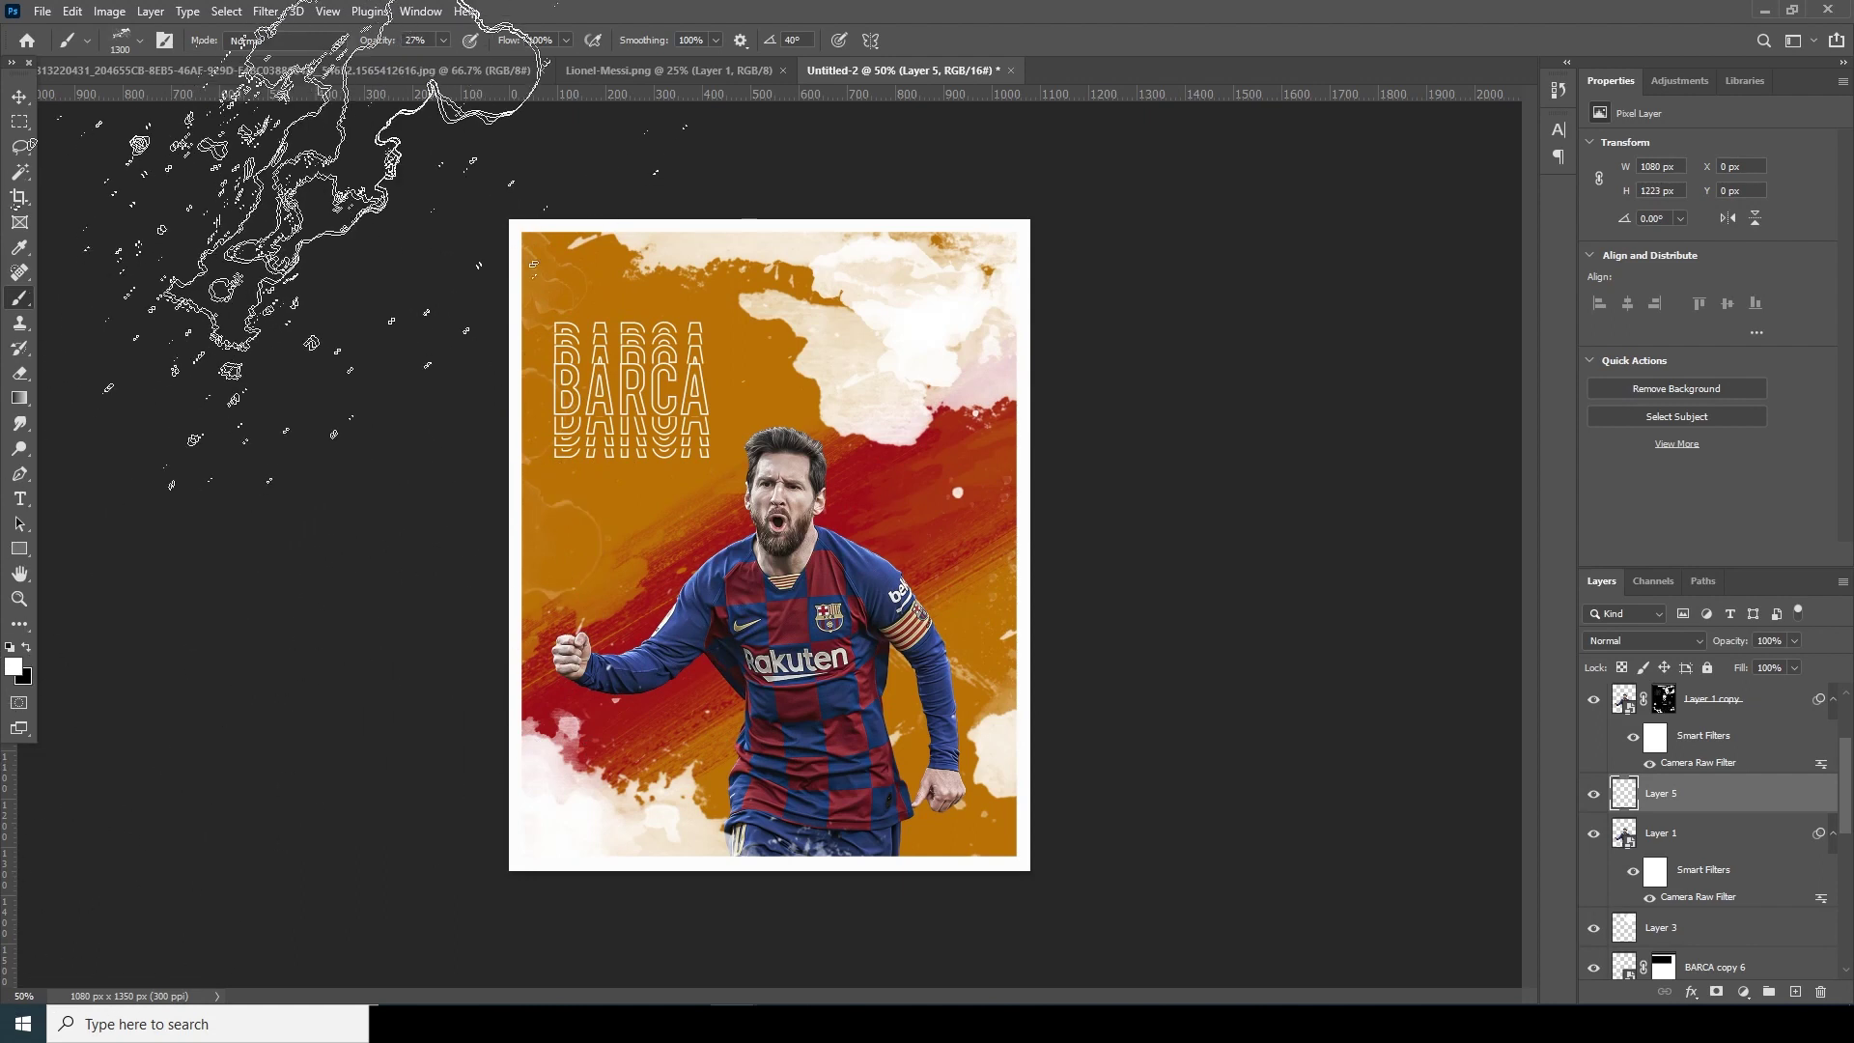
left_click_drag(443, 40, 479, 61)
key("bracketleft")
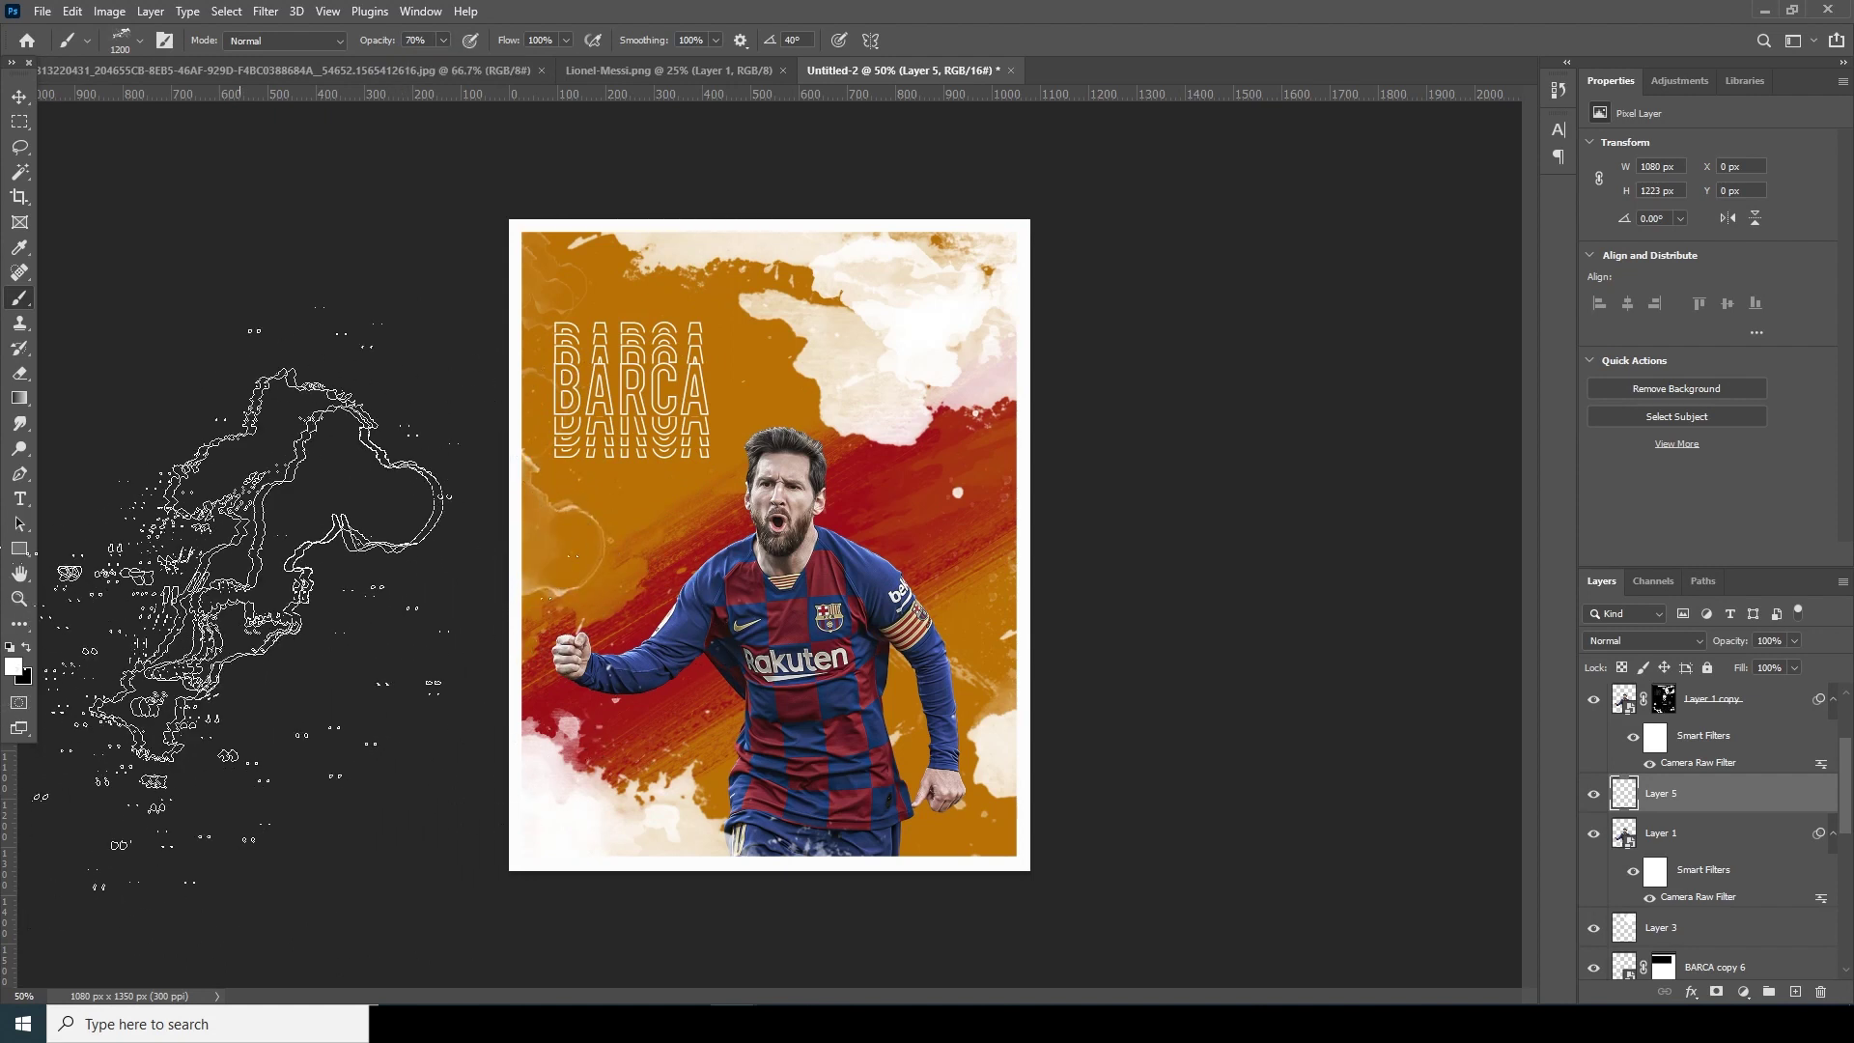
key("bracketleft")
key("bracketleft")
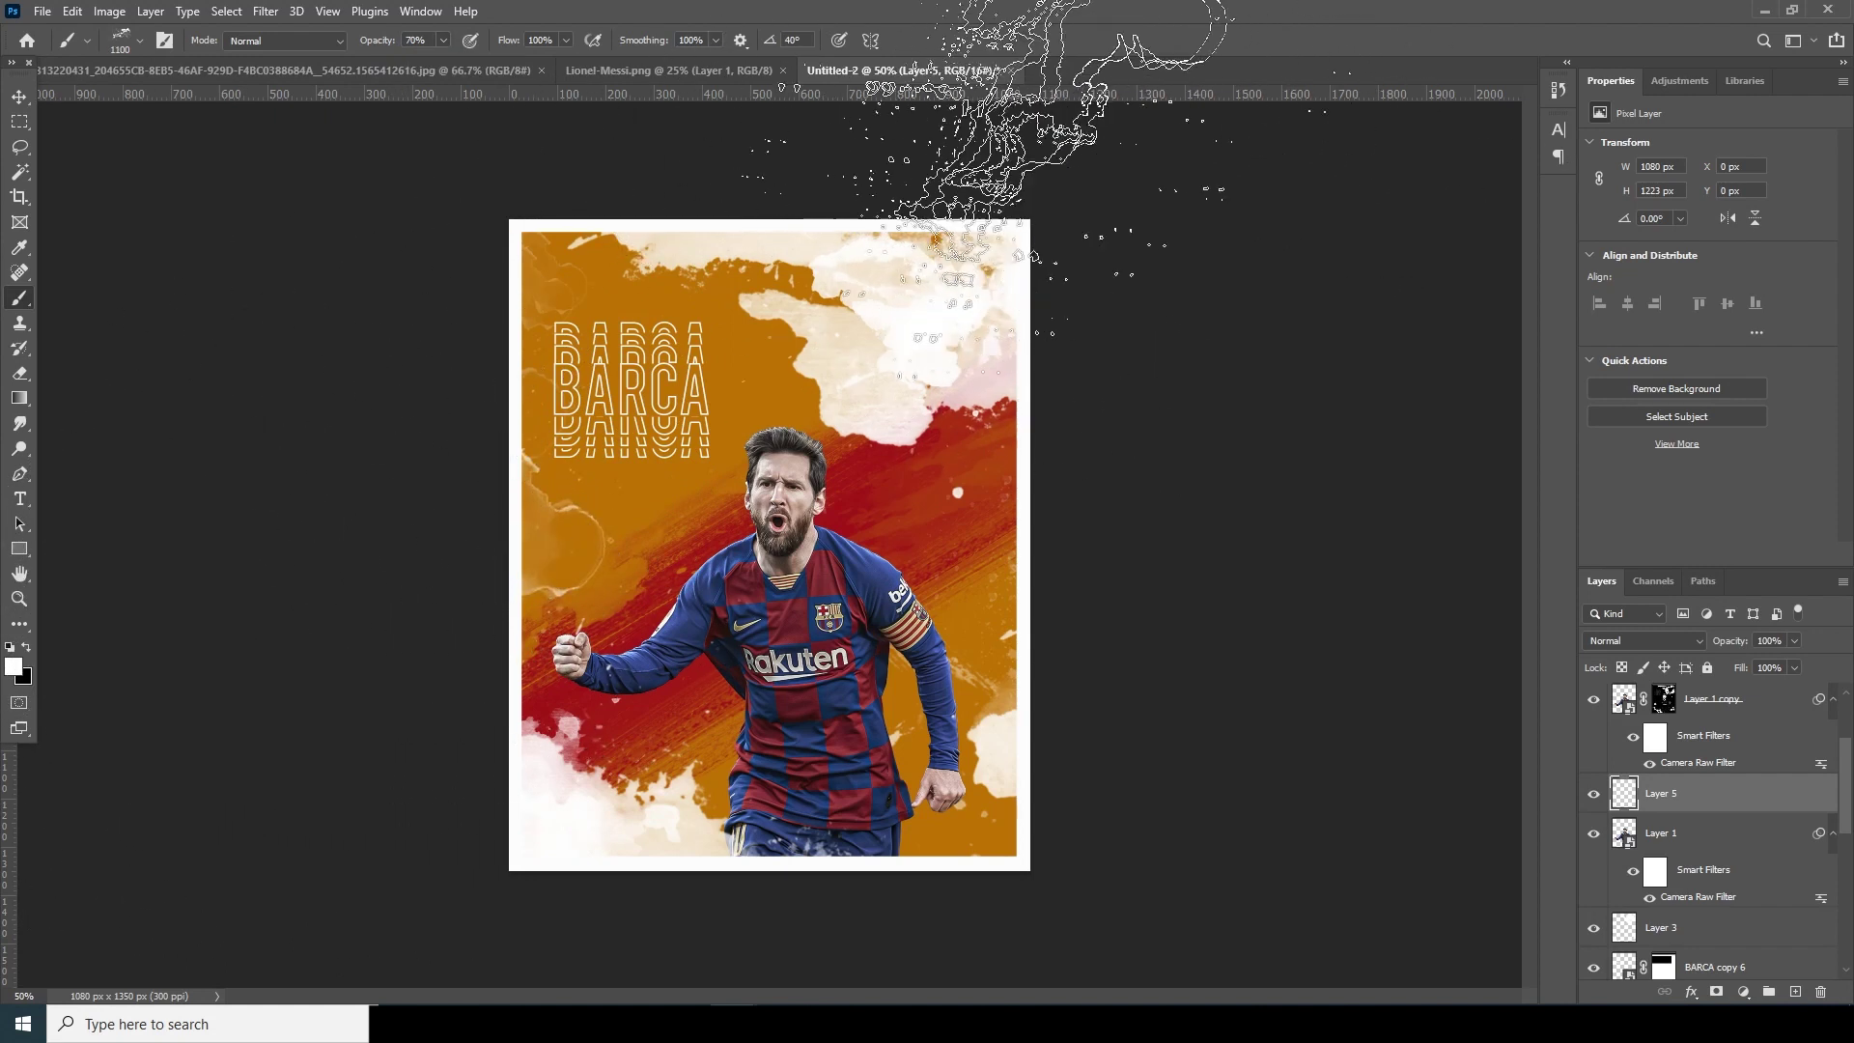
key("bracketleft")
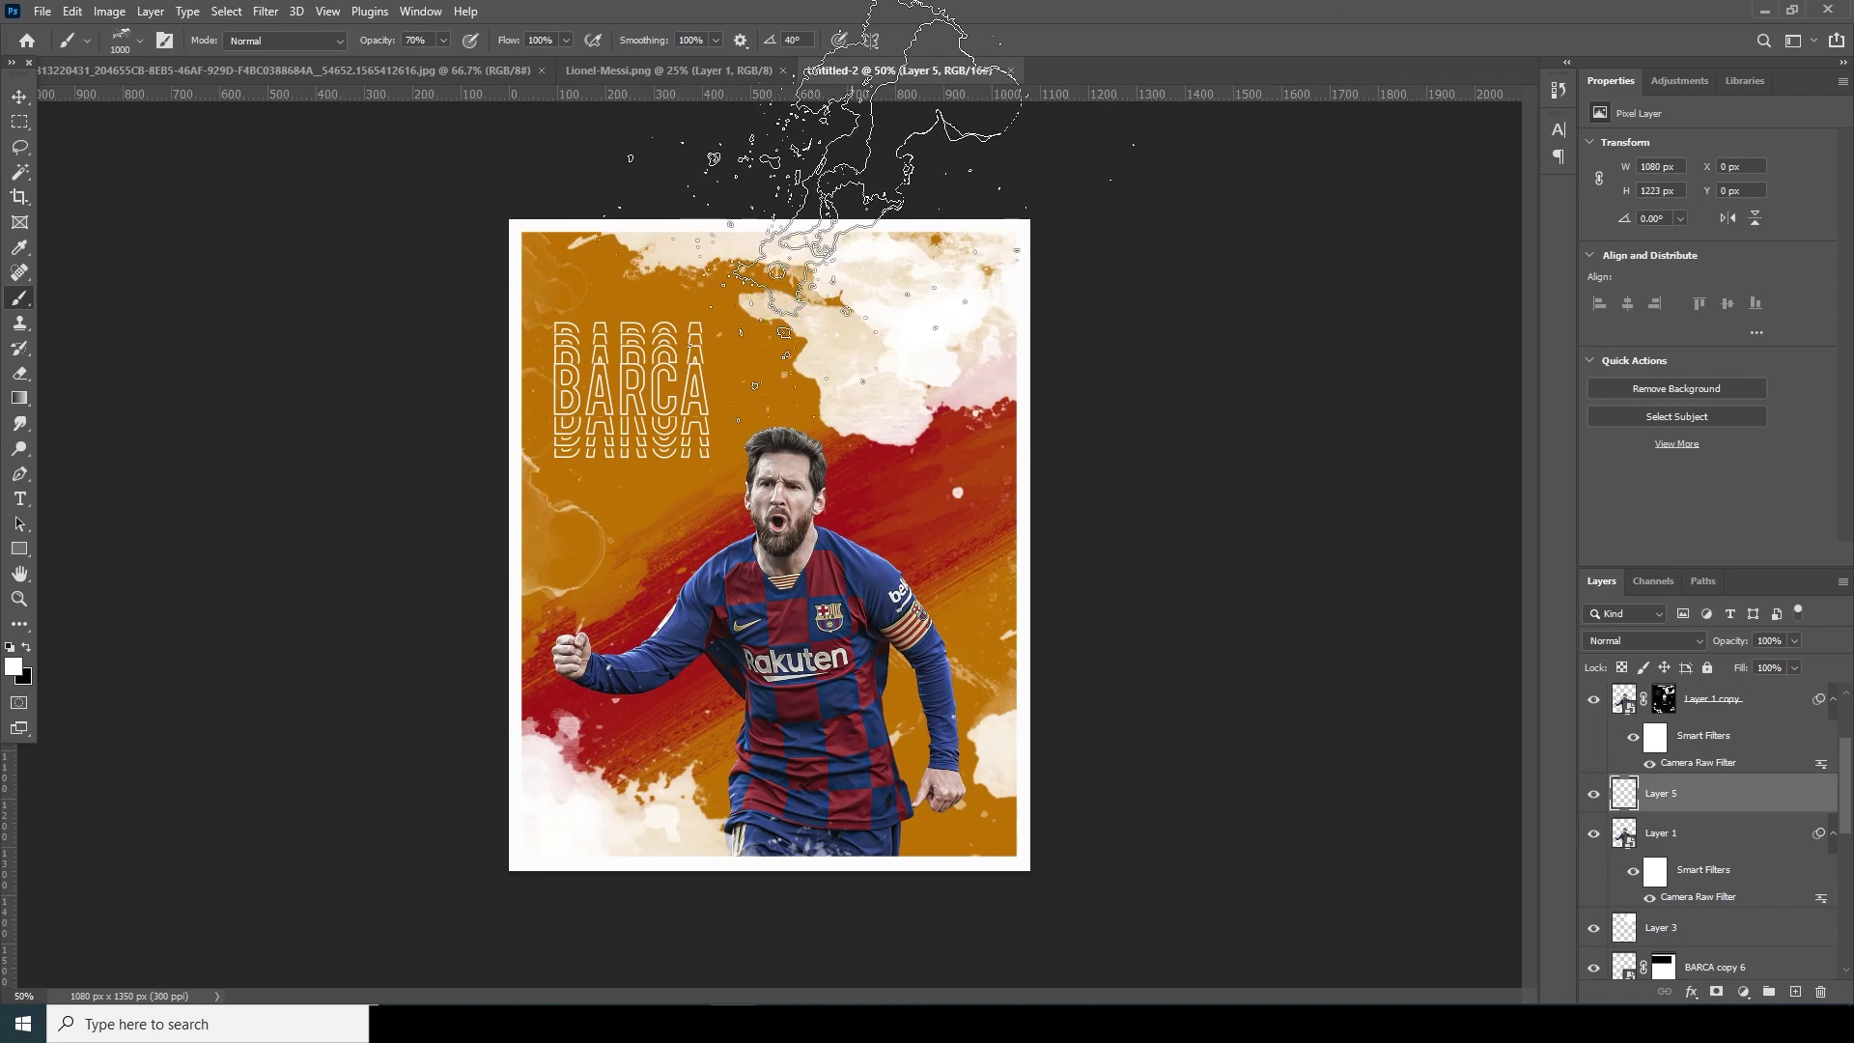
key("bracketleft")
key("bracketleft")
key("bracketleft")
key("bracketleft")
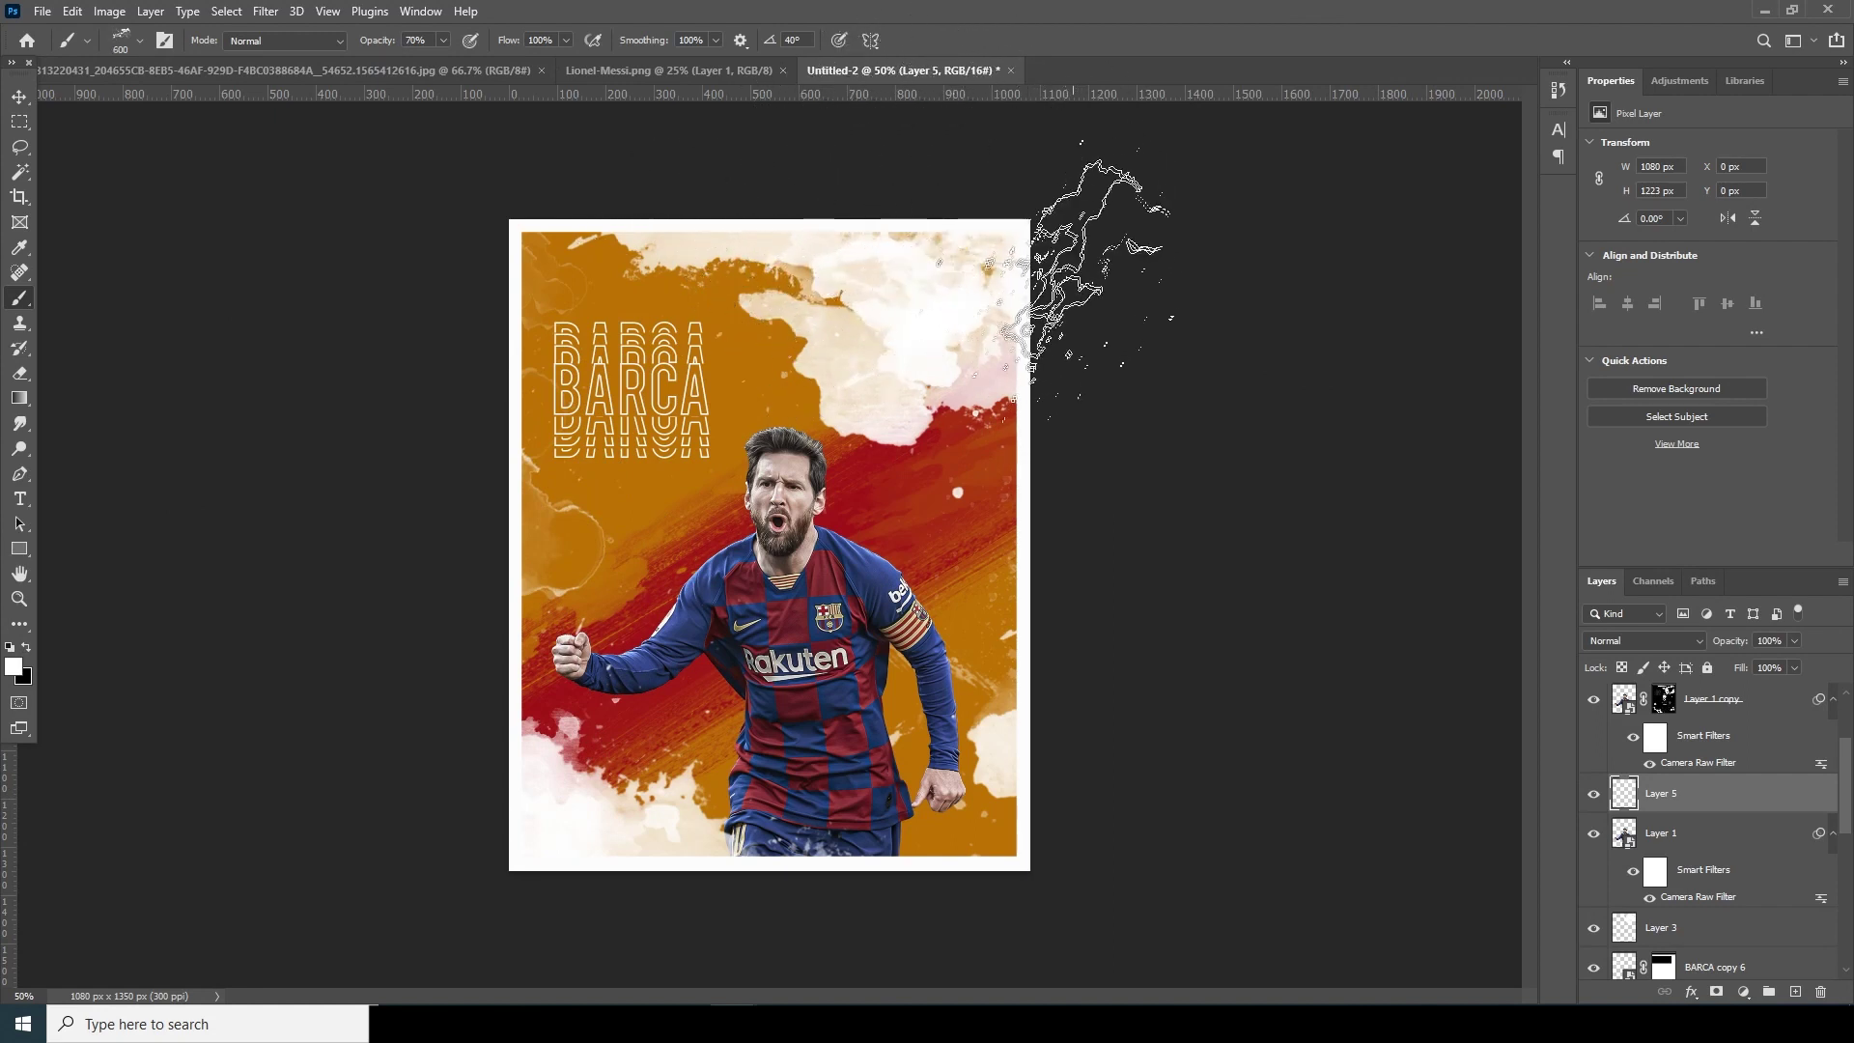